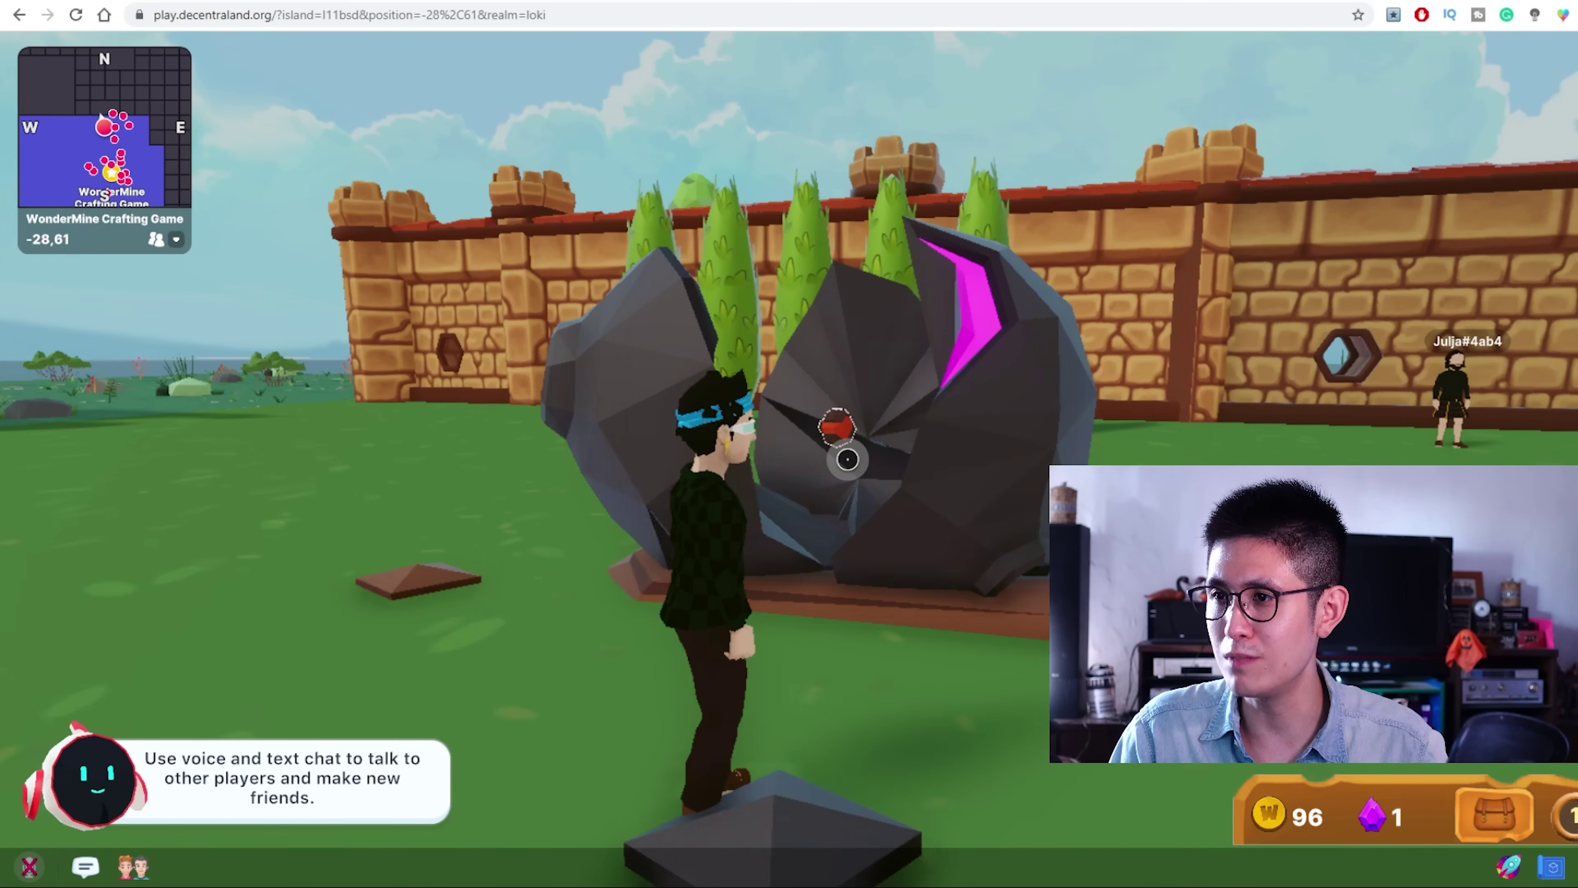
Step: Mine the meteor in front of the stone wall in Decentraland to collect its loot
left_click(847, 459)
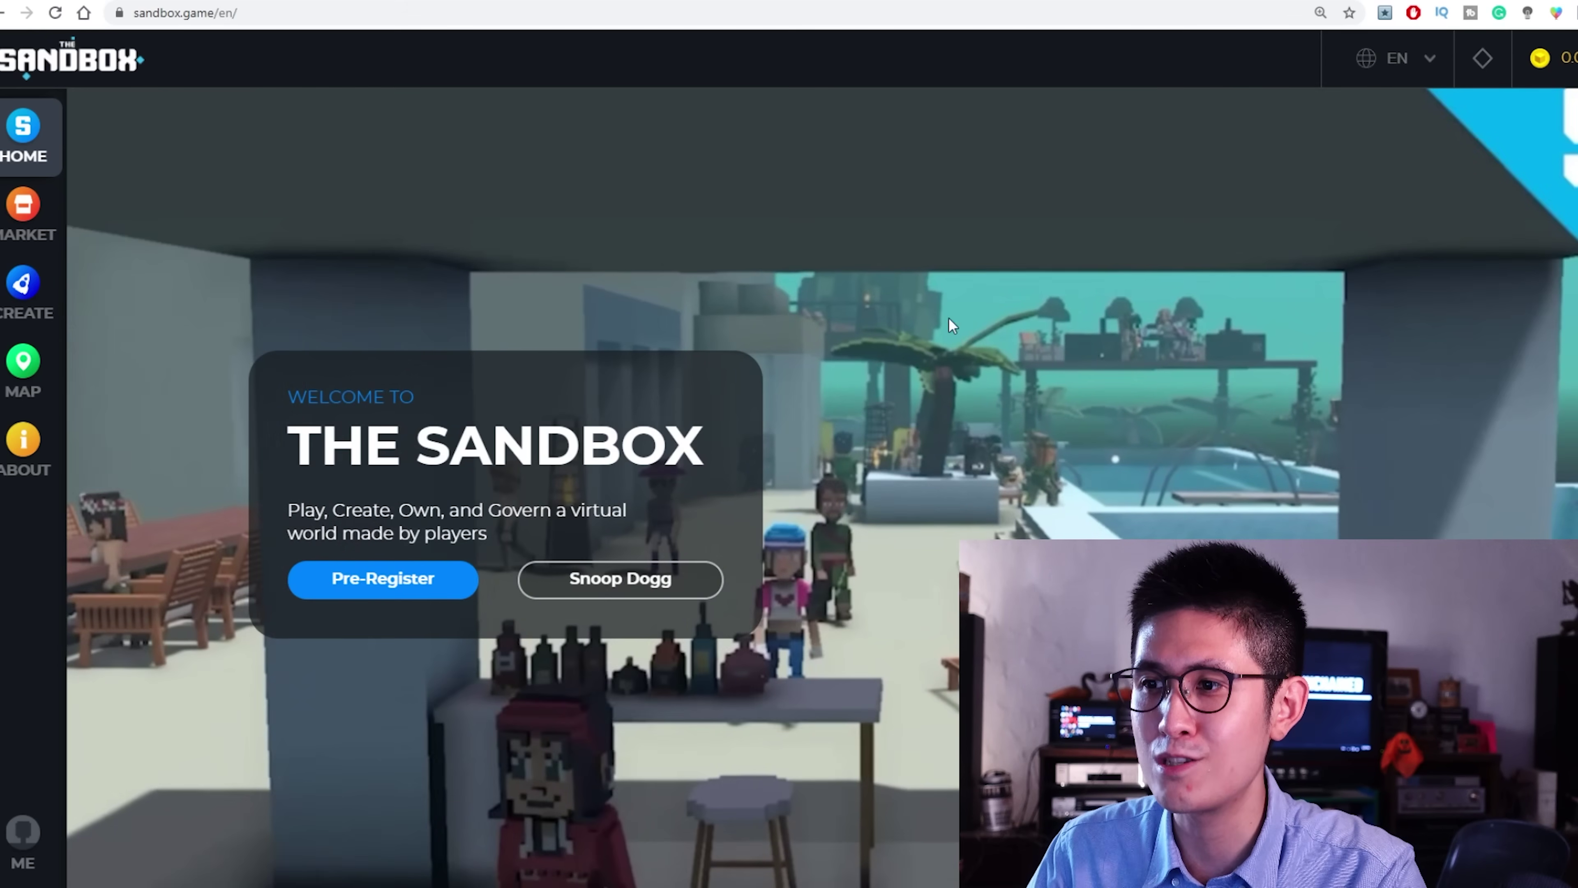
scroll(799, 423, "down", 1)
scroll(801, 432, "down", 5)
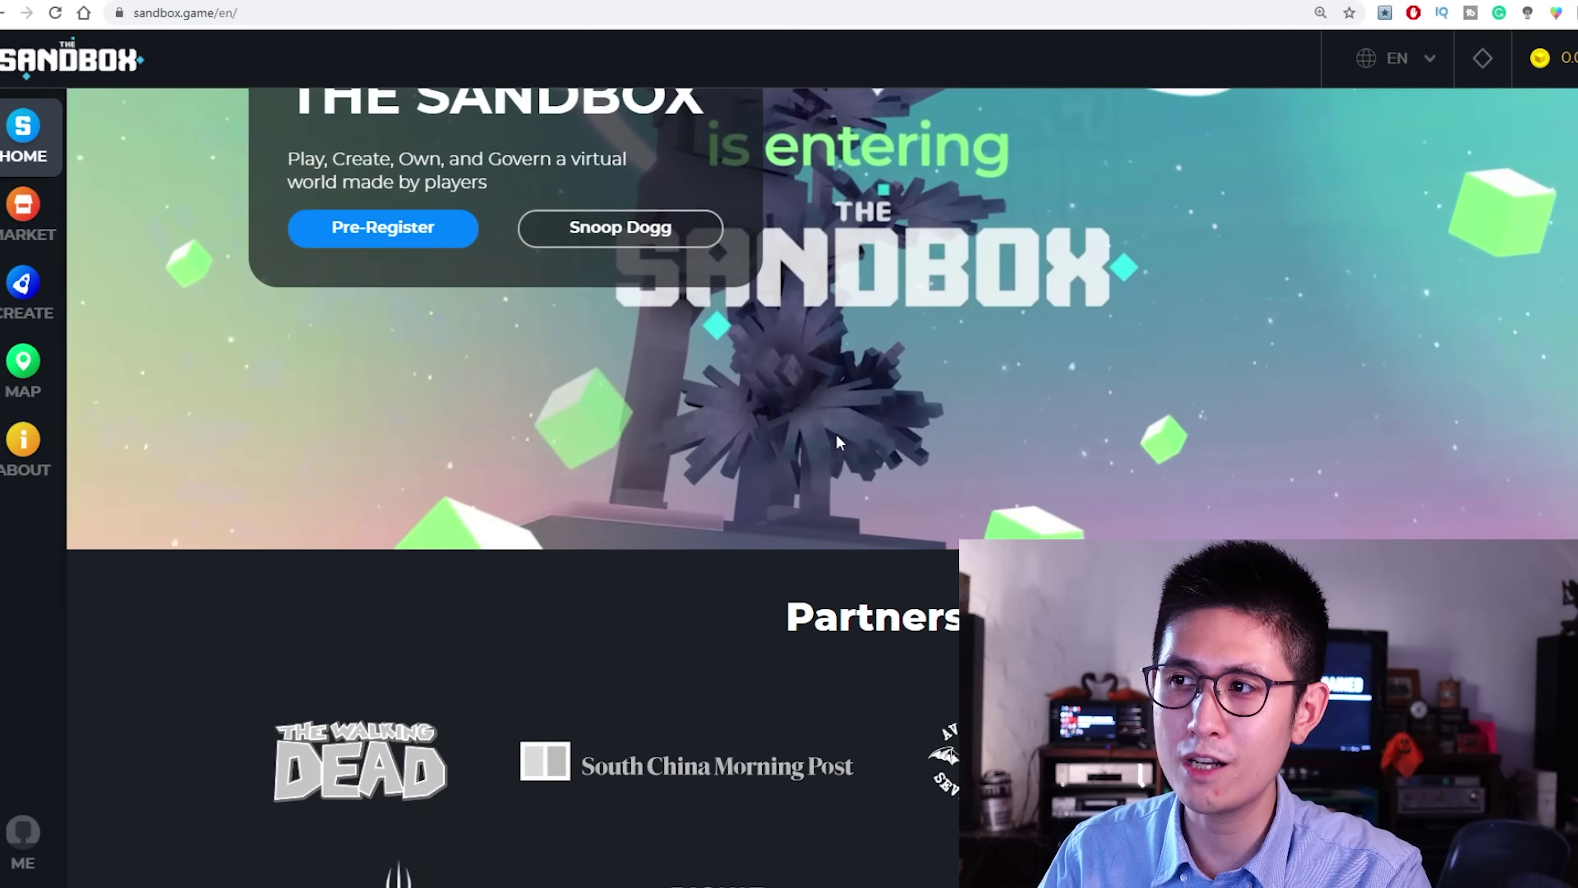
scroll(772, 434, "up", 1)
scroll(772, 432, "up", 6)
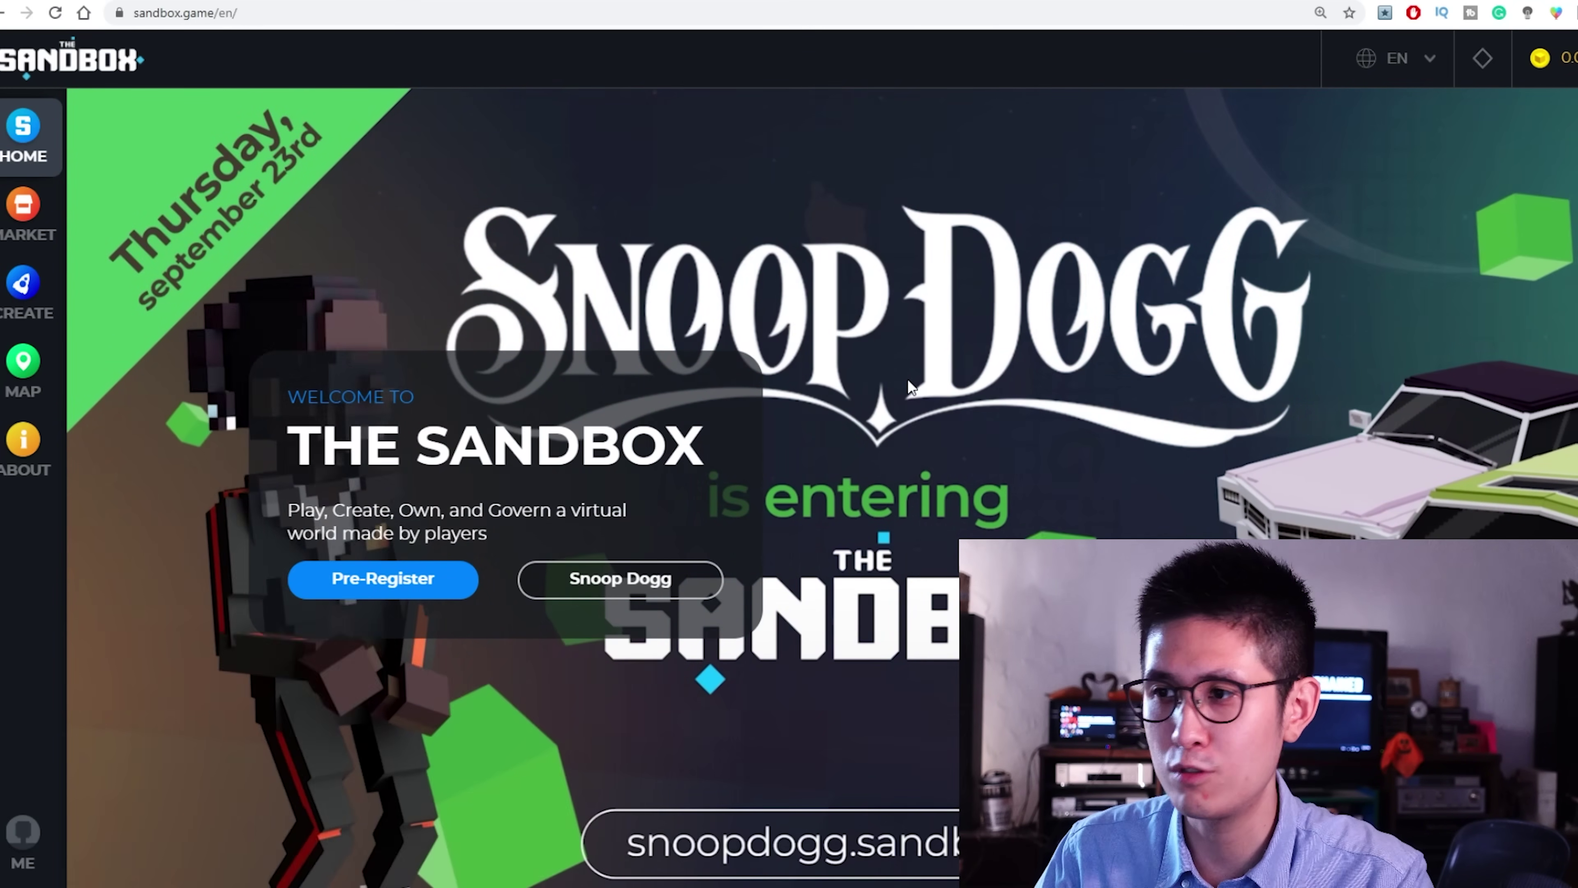
scroll(993, 439, "down", 7)
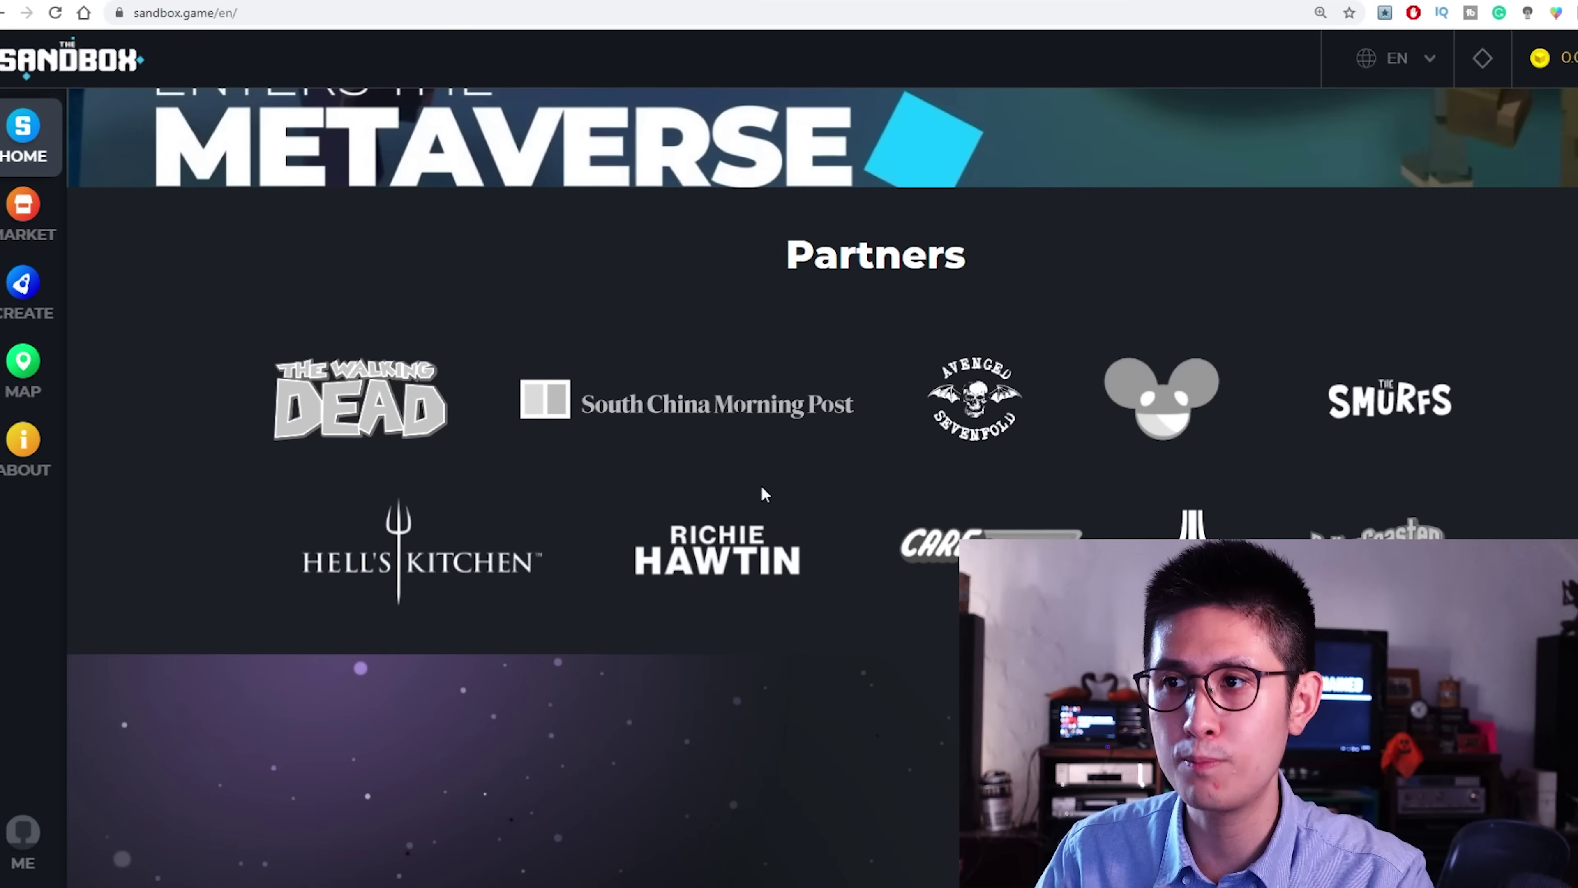
scroll(838, 457, "up", 3)
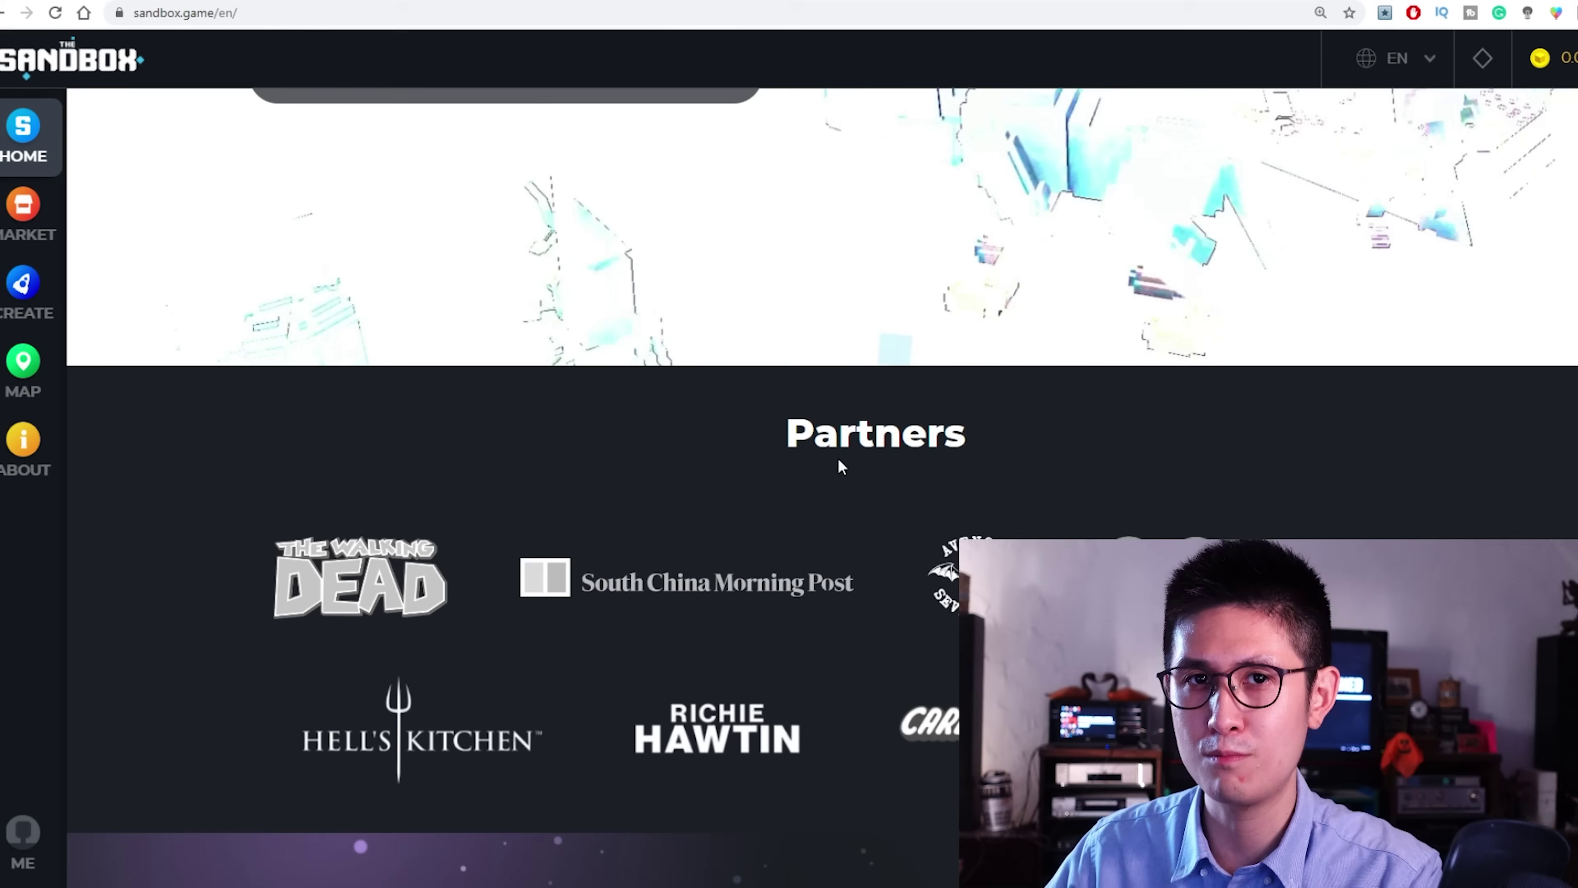
scroll(838, 457, "up", 4)
scroll(896, 521, "down", 6)
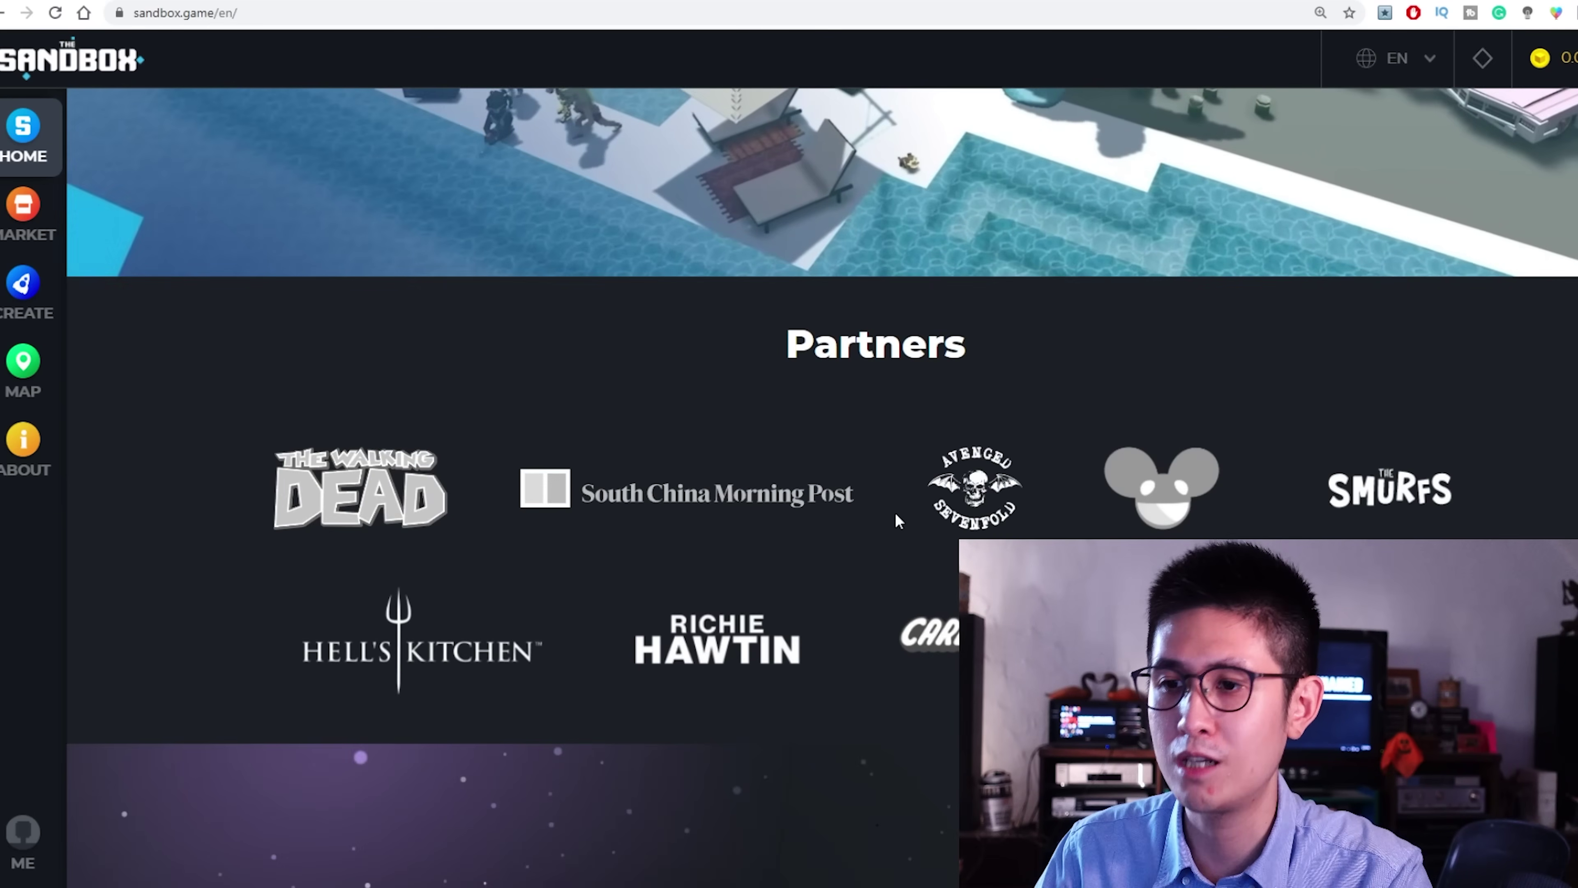
scroll(897, 521, "down", 1)
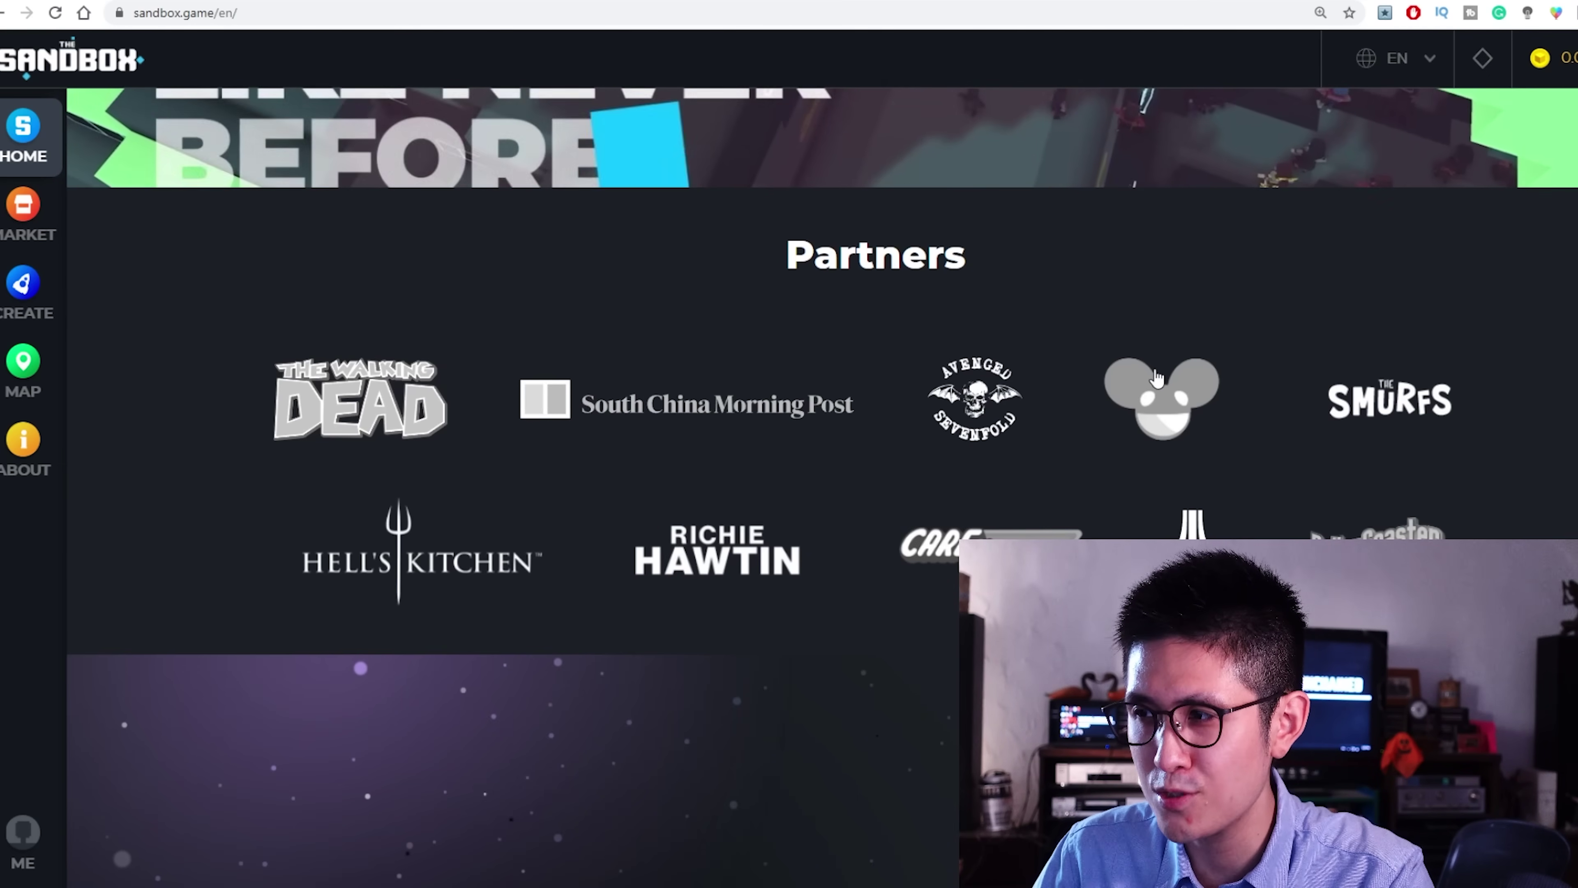
scroll(1156, 378, "down", 1)
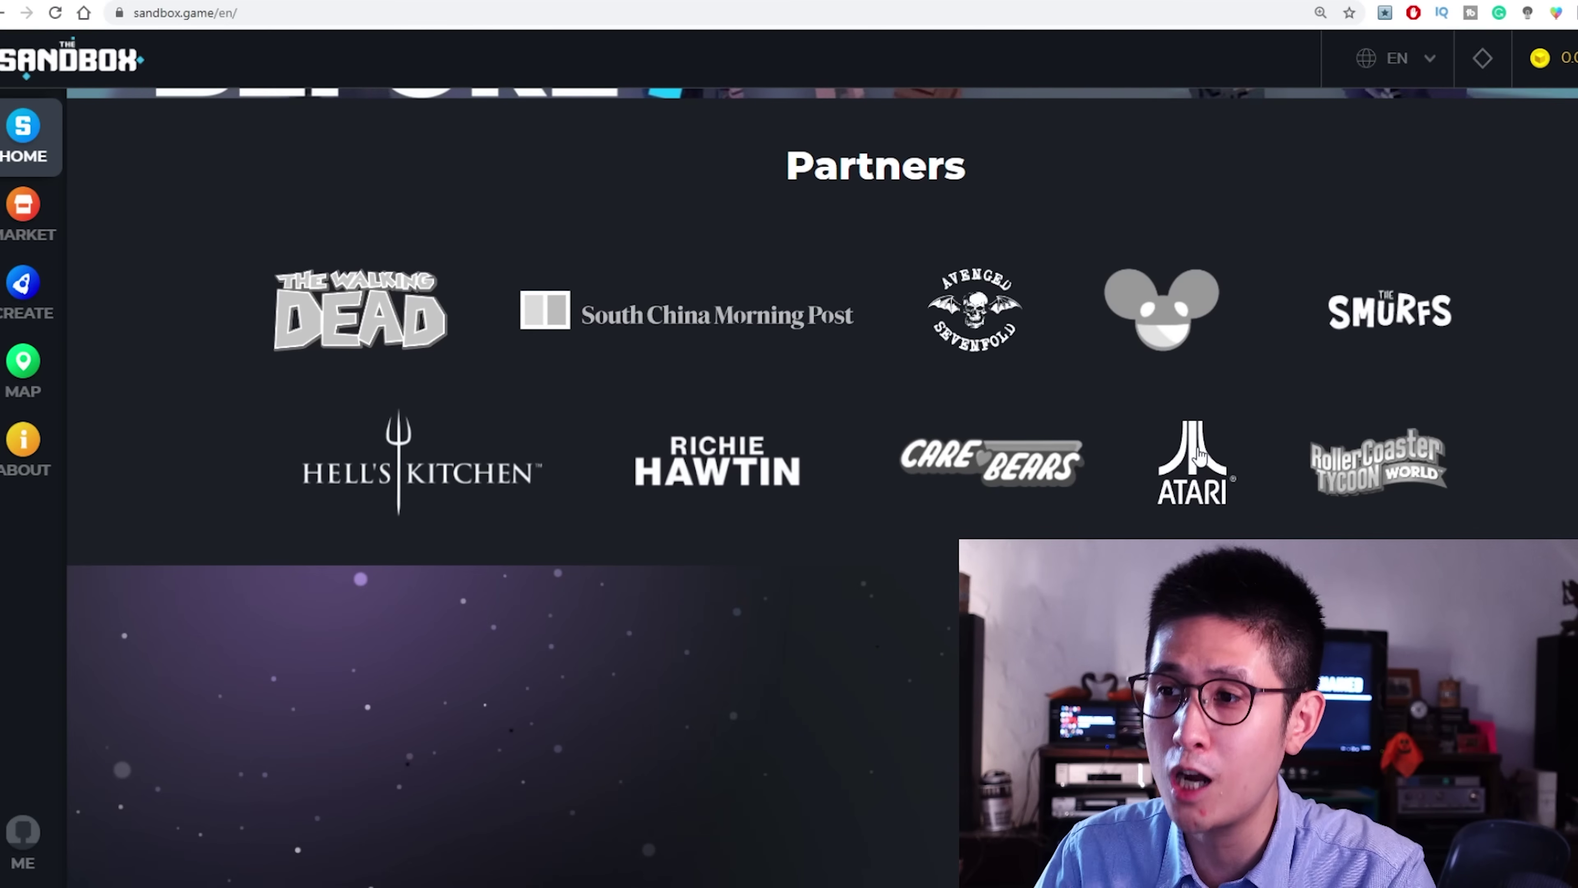
scroll(1199, 457, "down", 1)
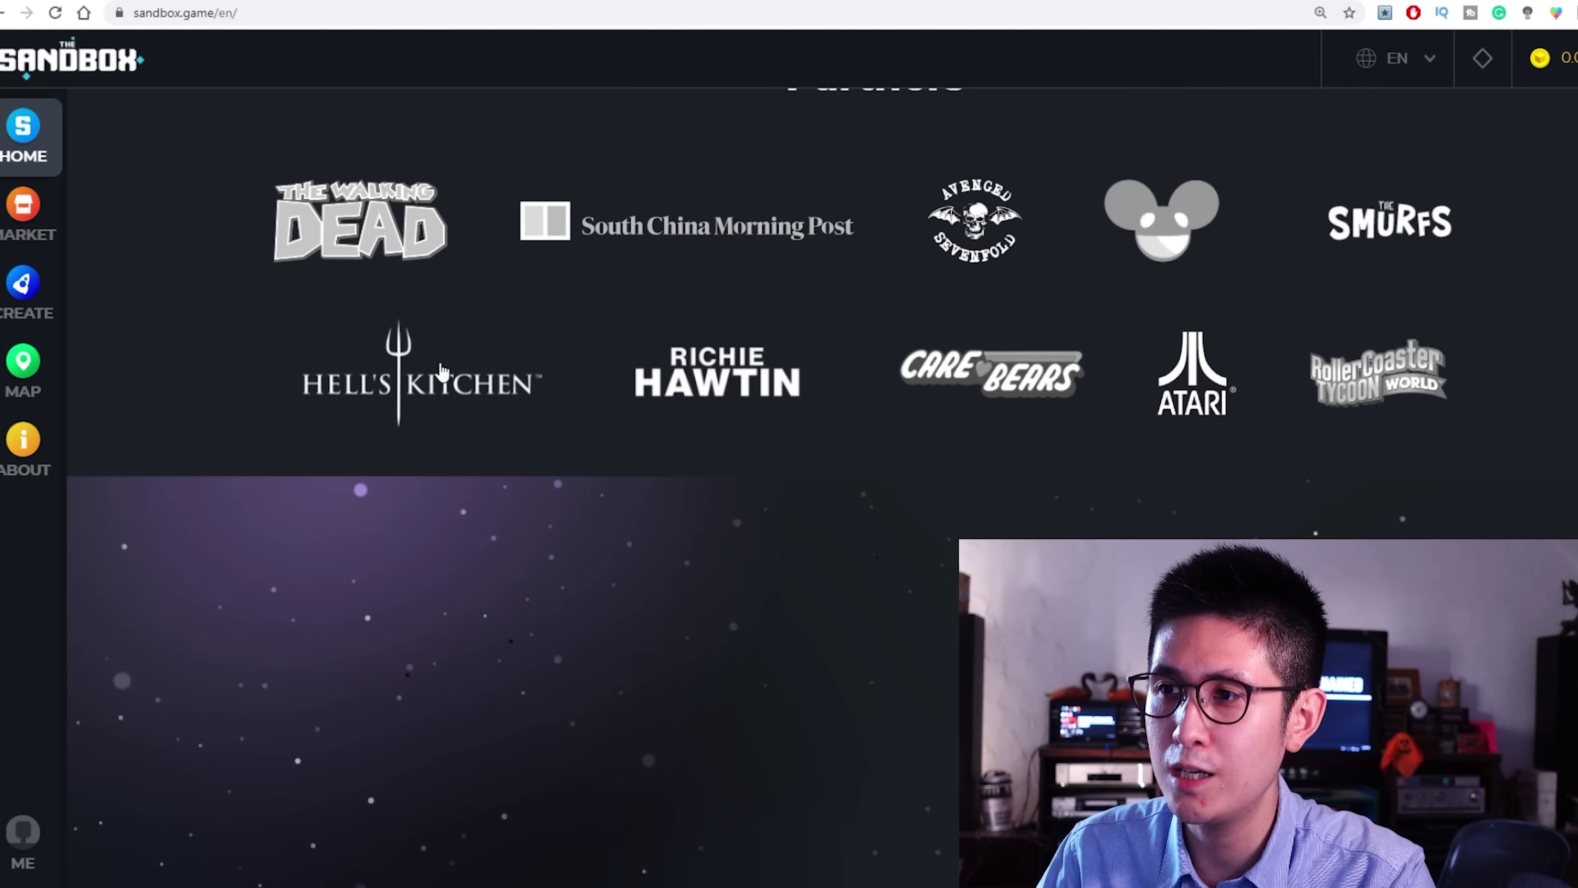
scroll(1331, 275, "down", 4)
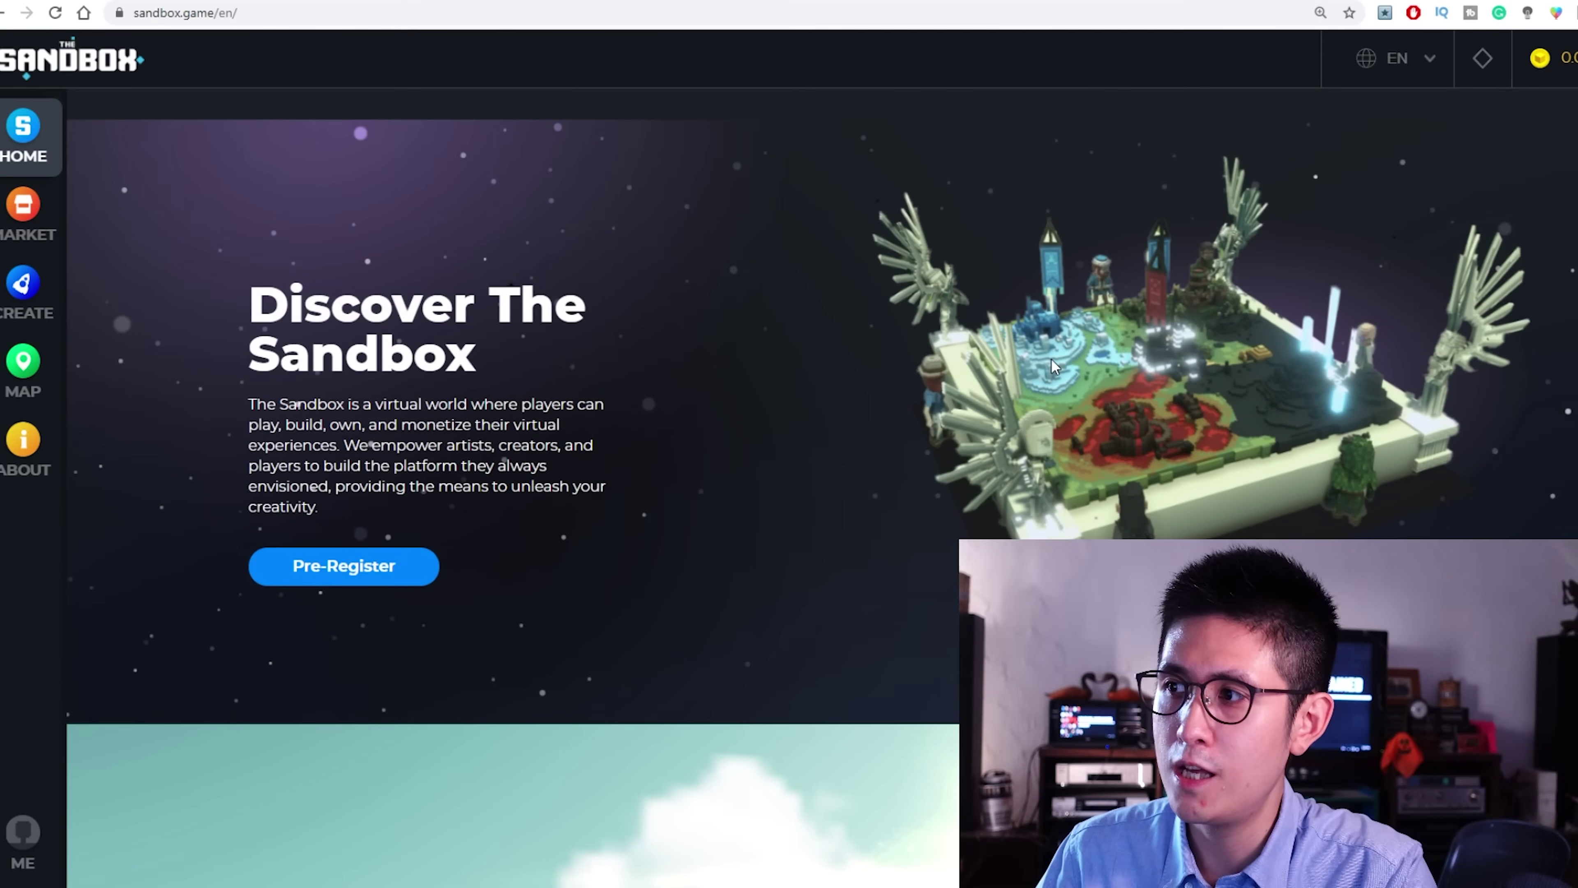
scroll(903, 348, "down", 5)
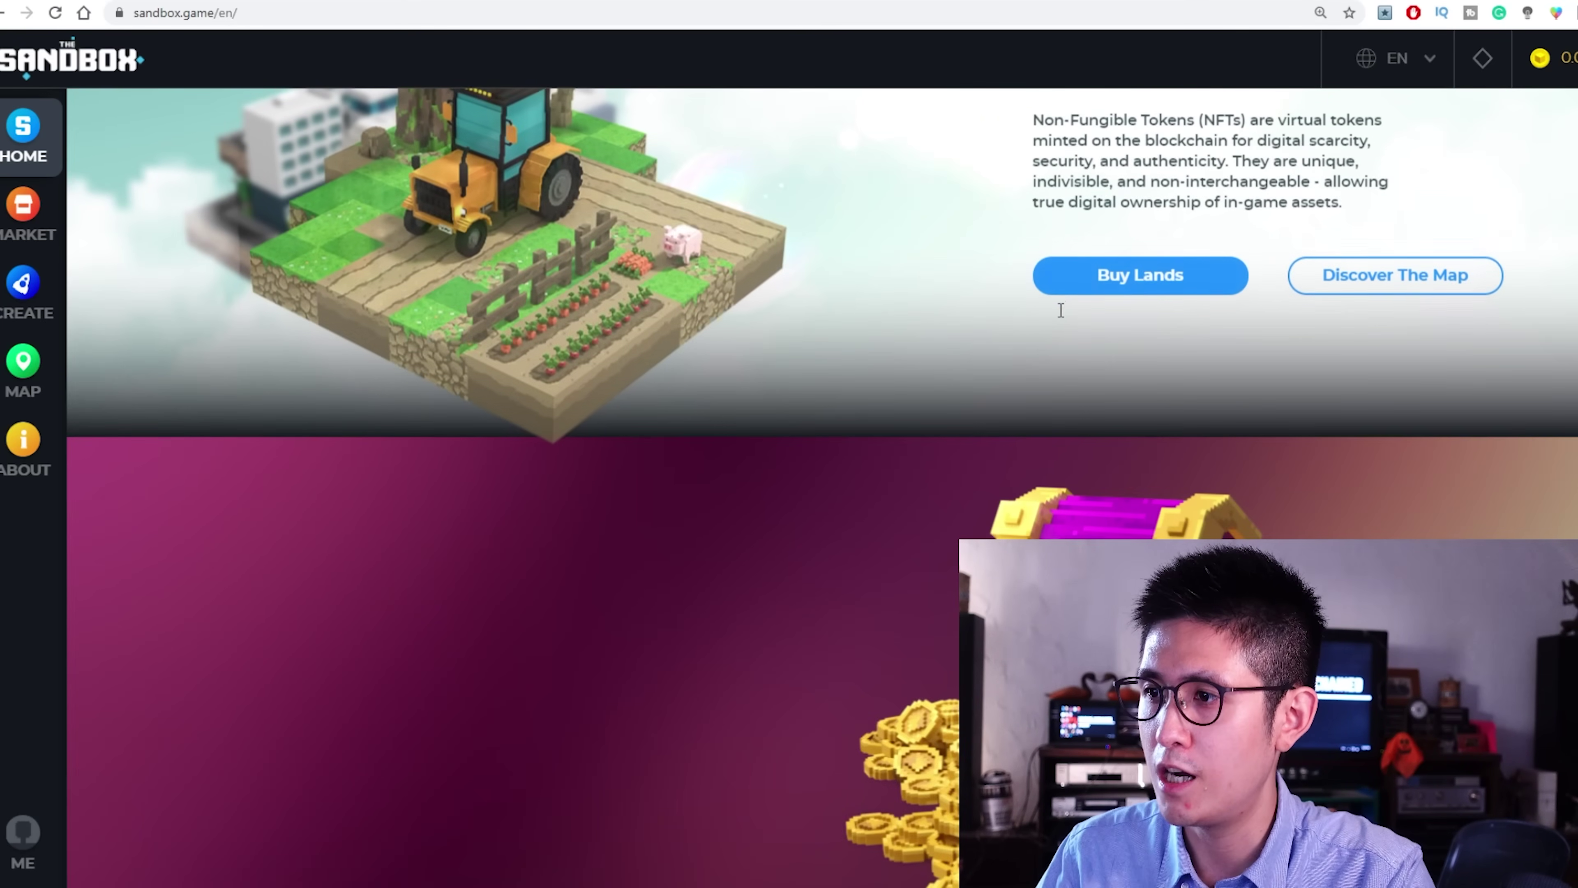
scroll(966, 345, "down", 5)
scroll(941, 365, "down", 5)
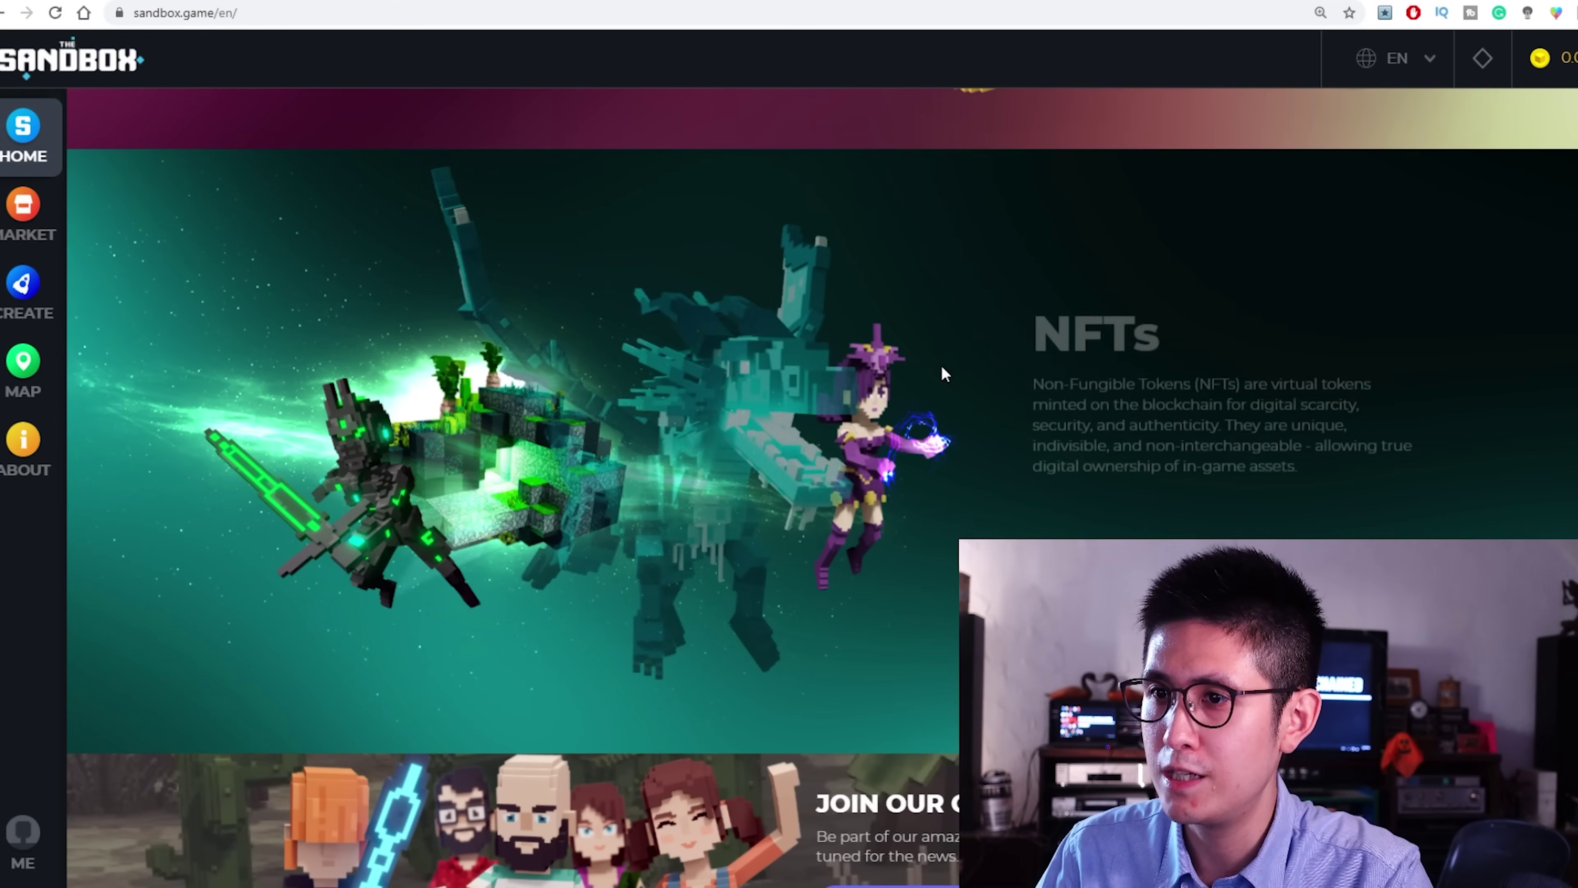
scroll(941, 367, "down", 2)
scroll(939, 365, "down", 3)
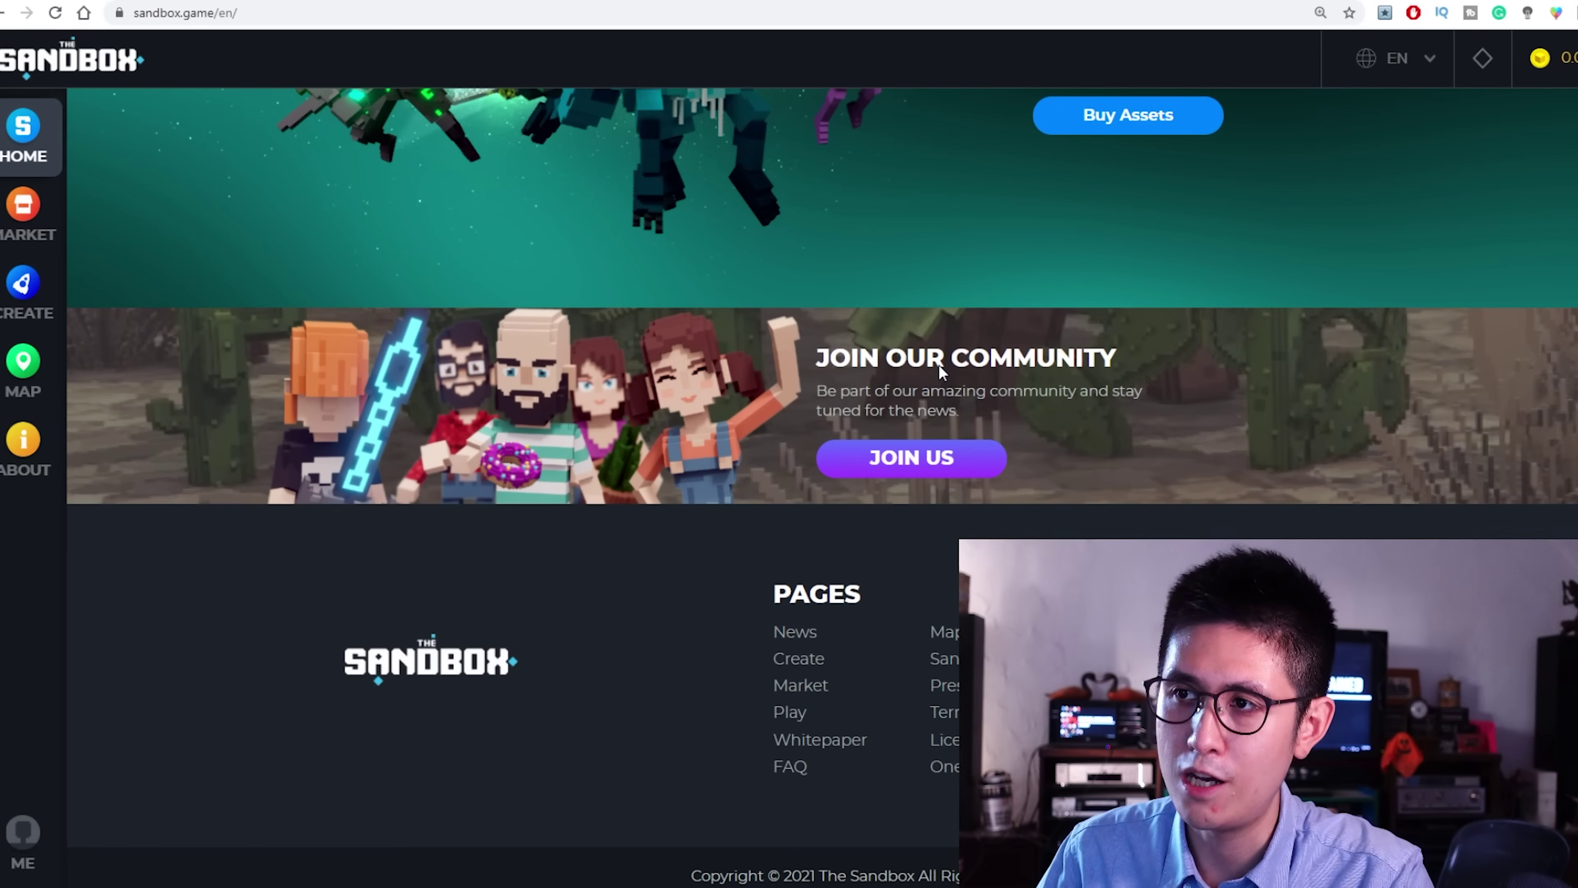
scroll(940, 365, "up", 2)
scroll(940, 365, "up", 1)
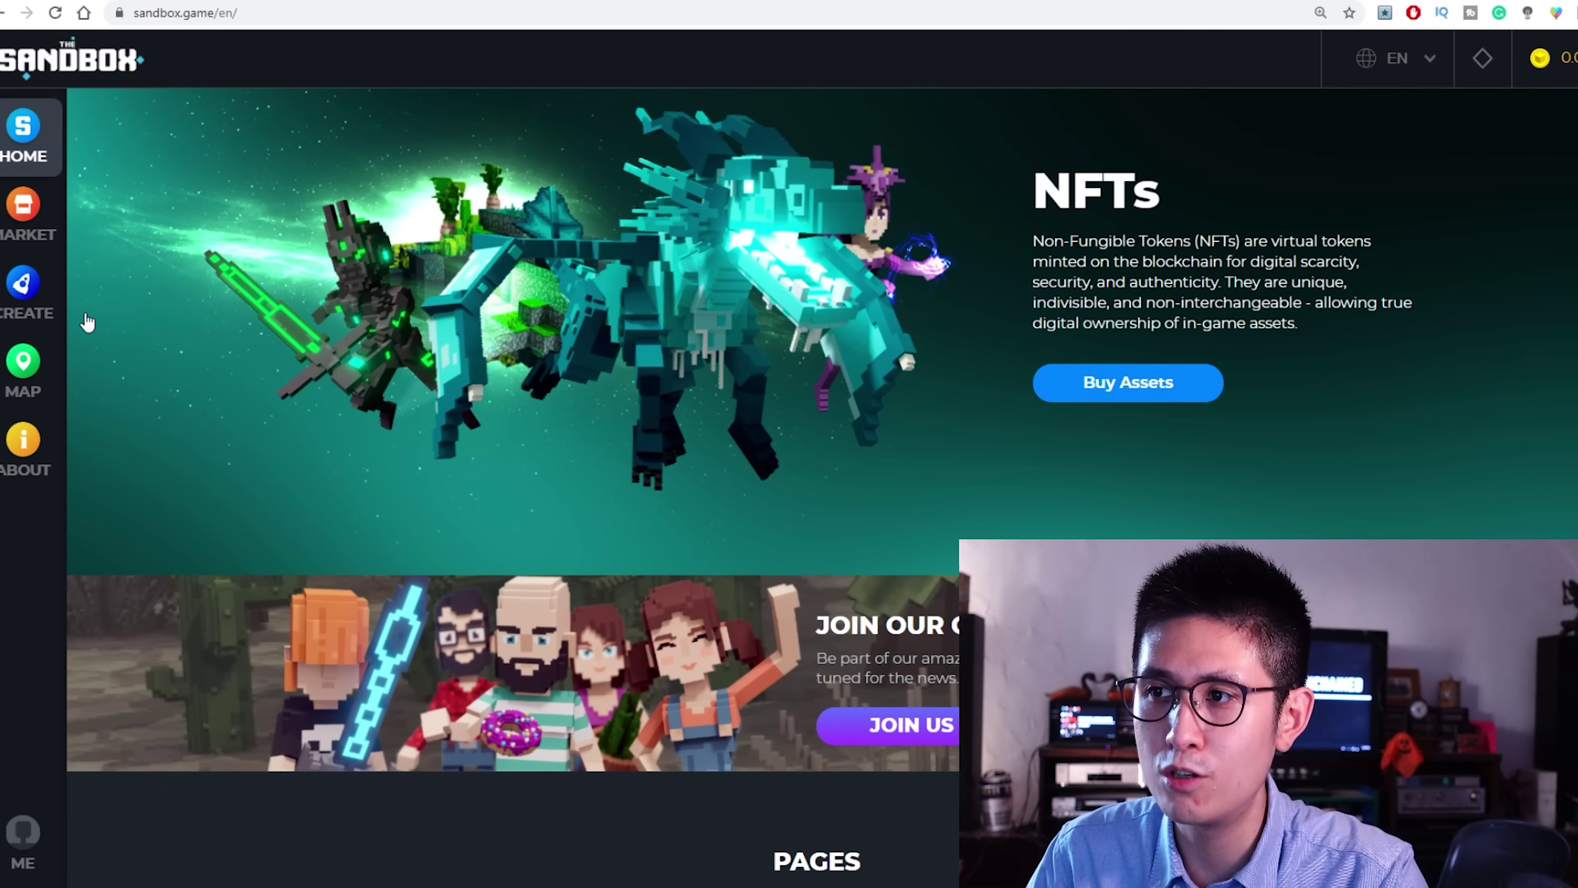
scroll(679, 386, "up", 2)
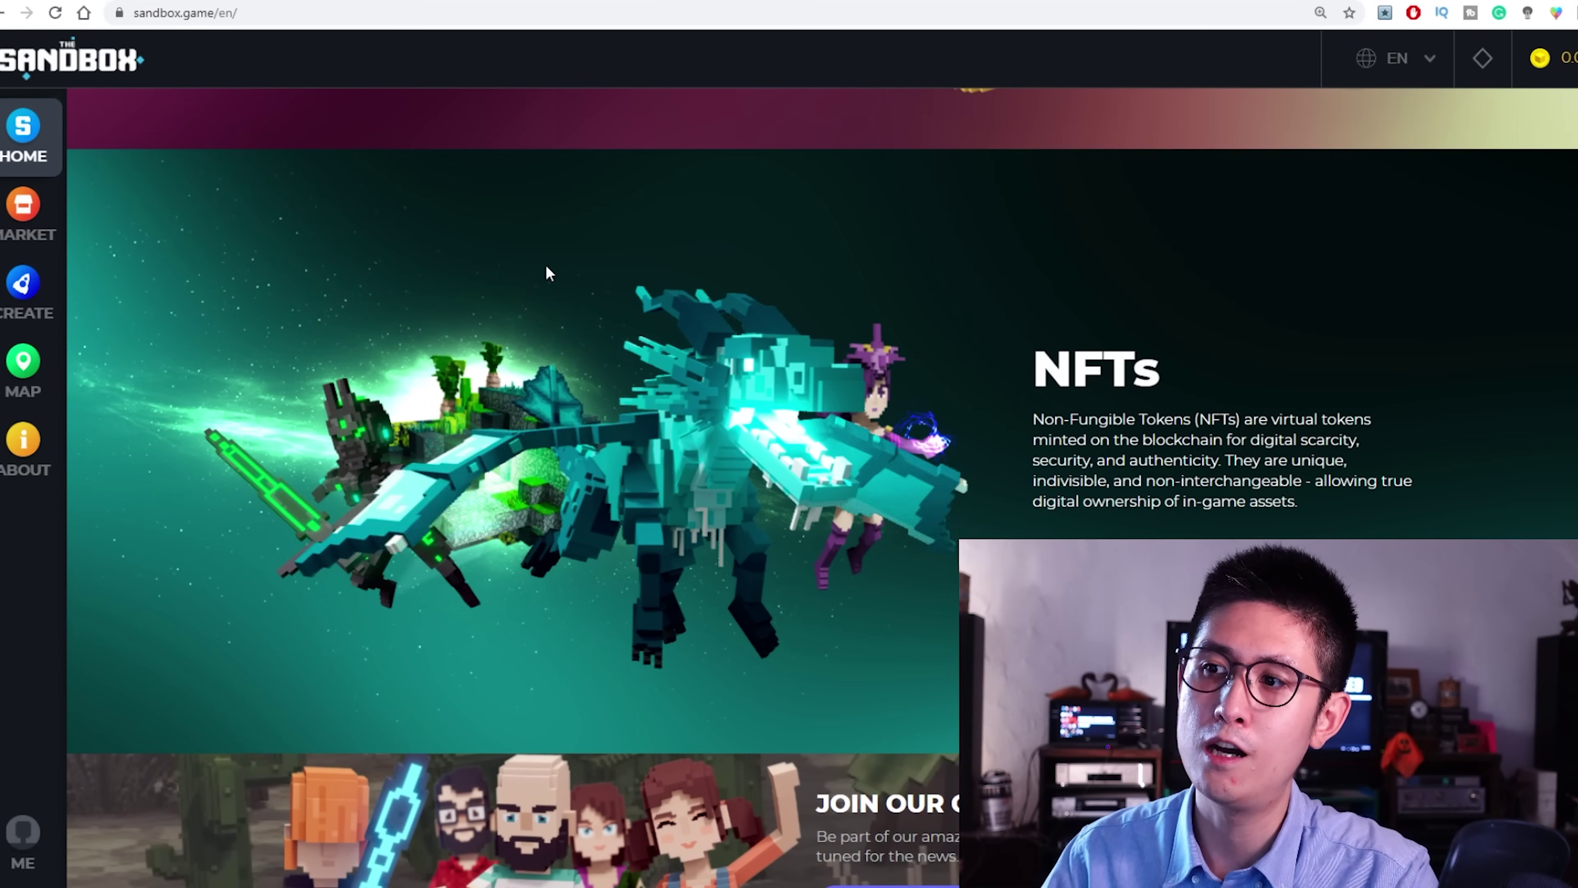
scroll(544, 264, "up", 2)
scroll(705, 404, "up", 5)
scroll(712, 412, "up", 6)
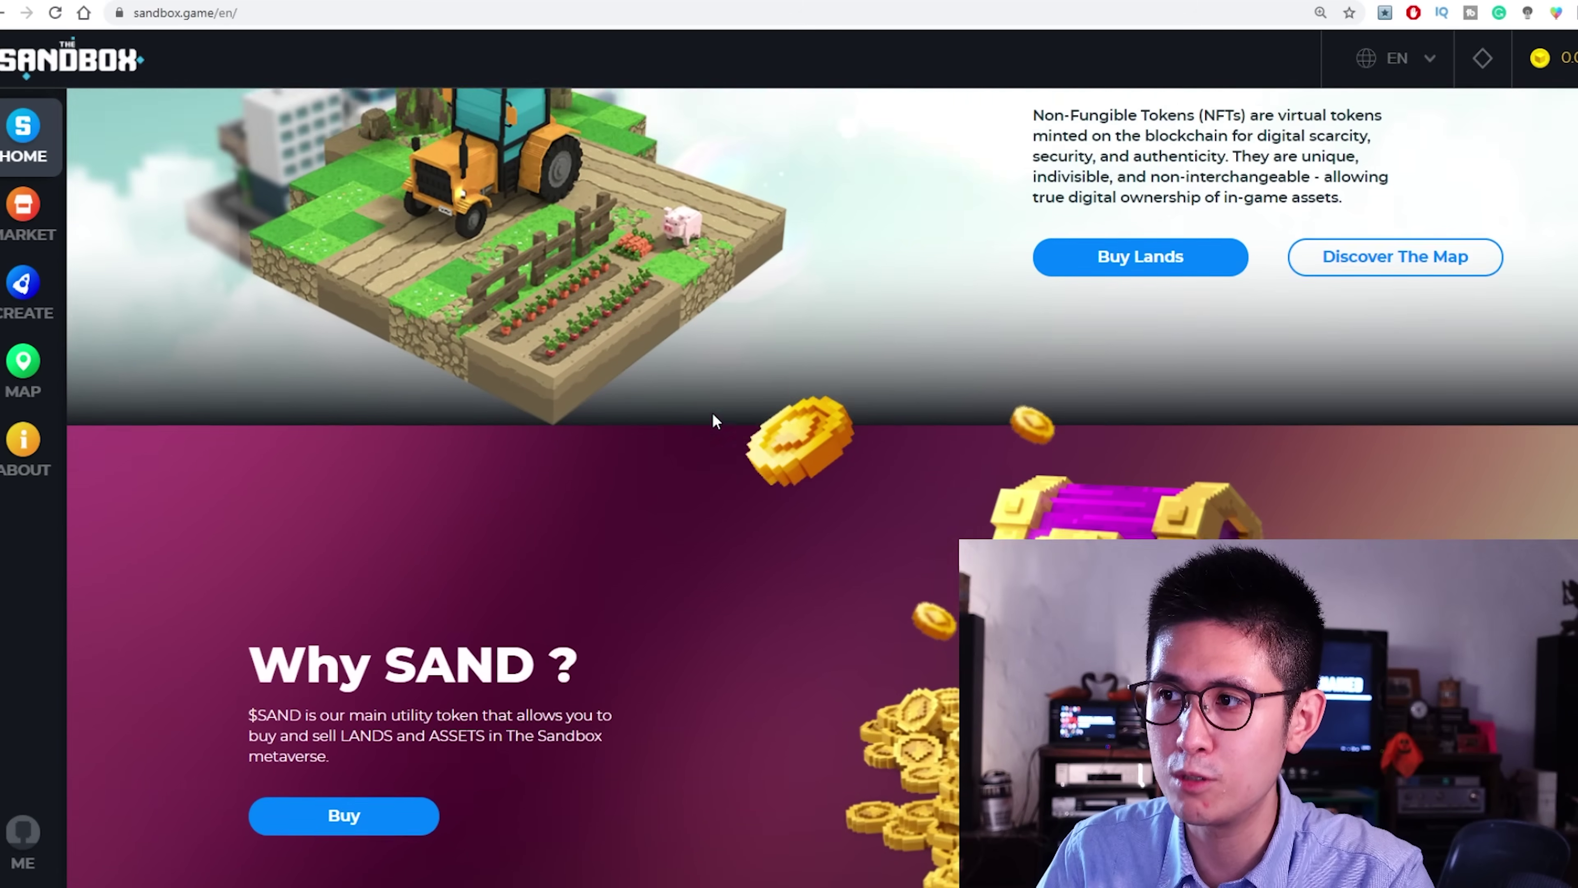
scroll(714, 419, "up", 1)
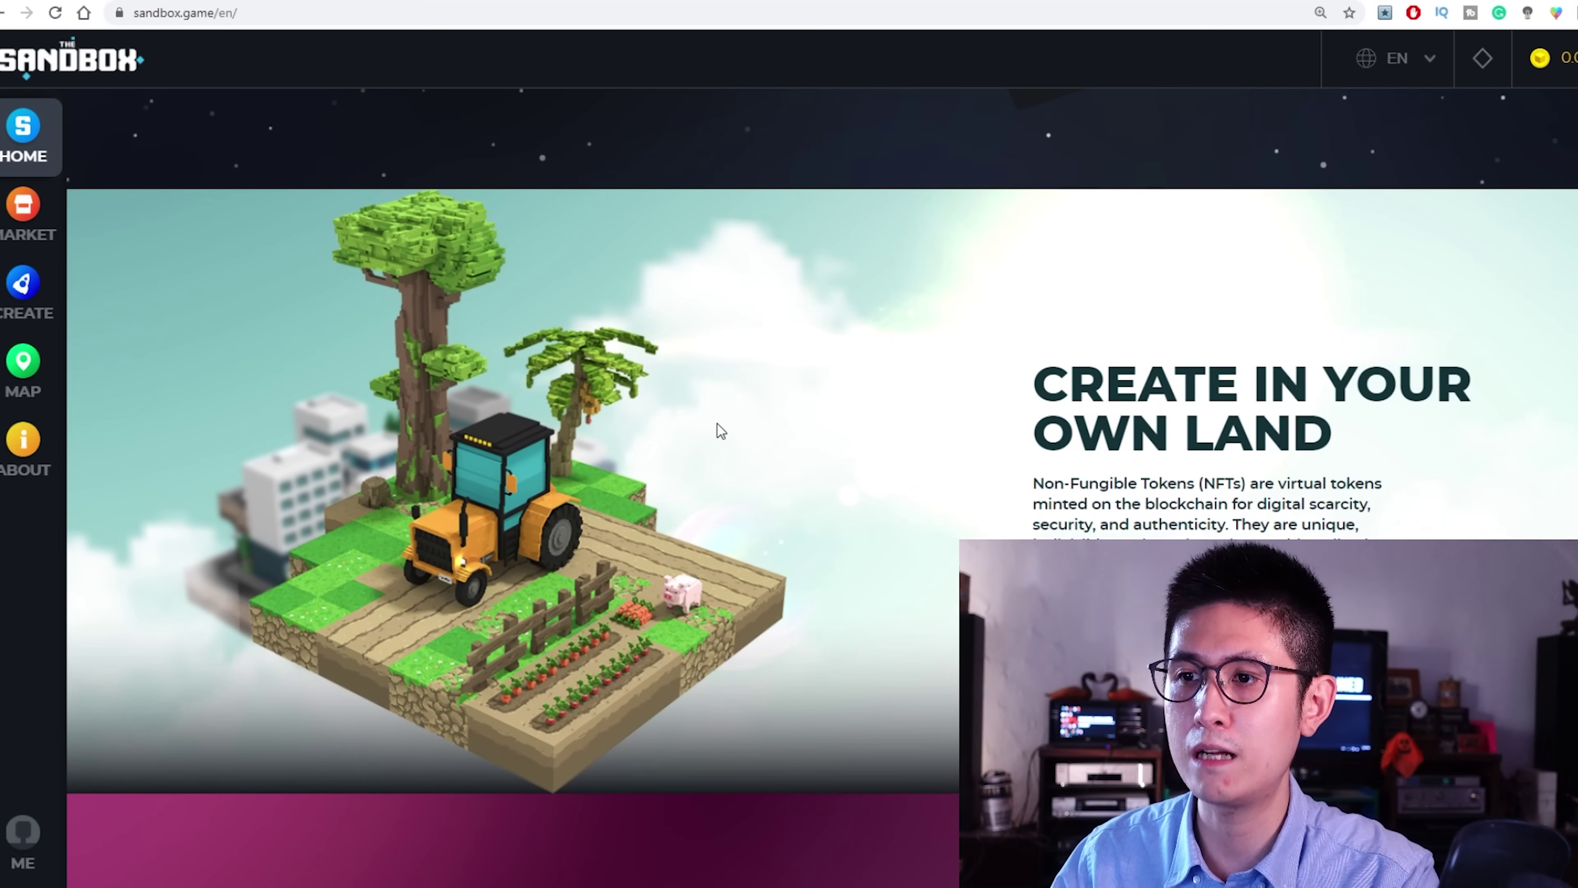
scroll(719, 425, "up", 8)
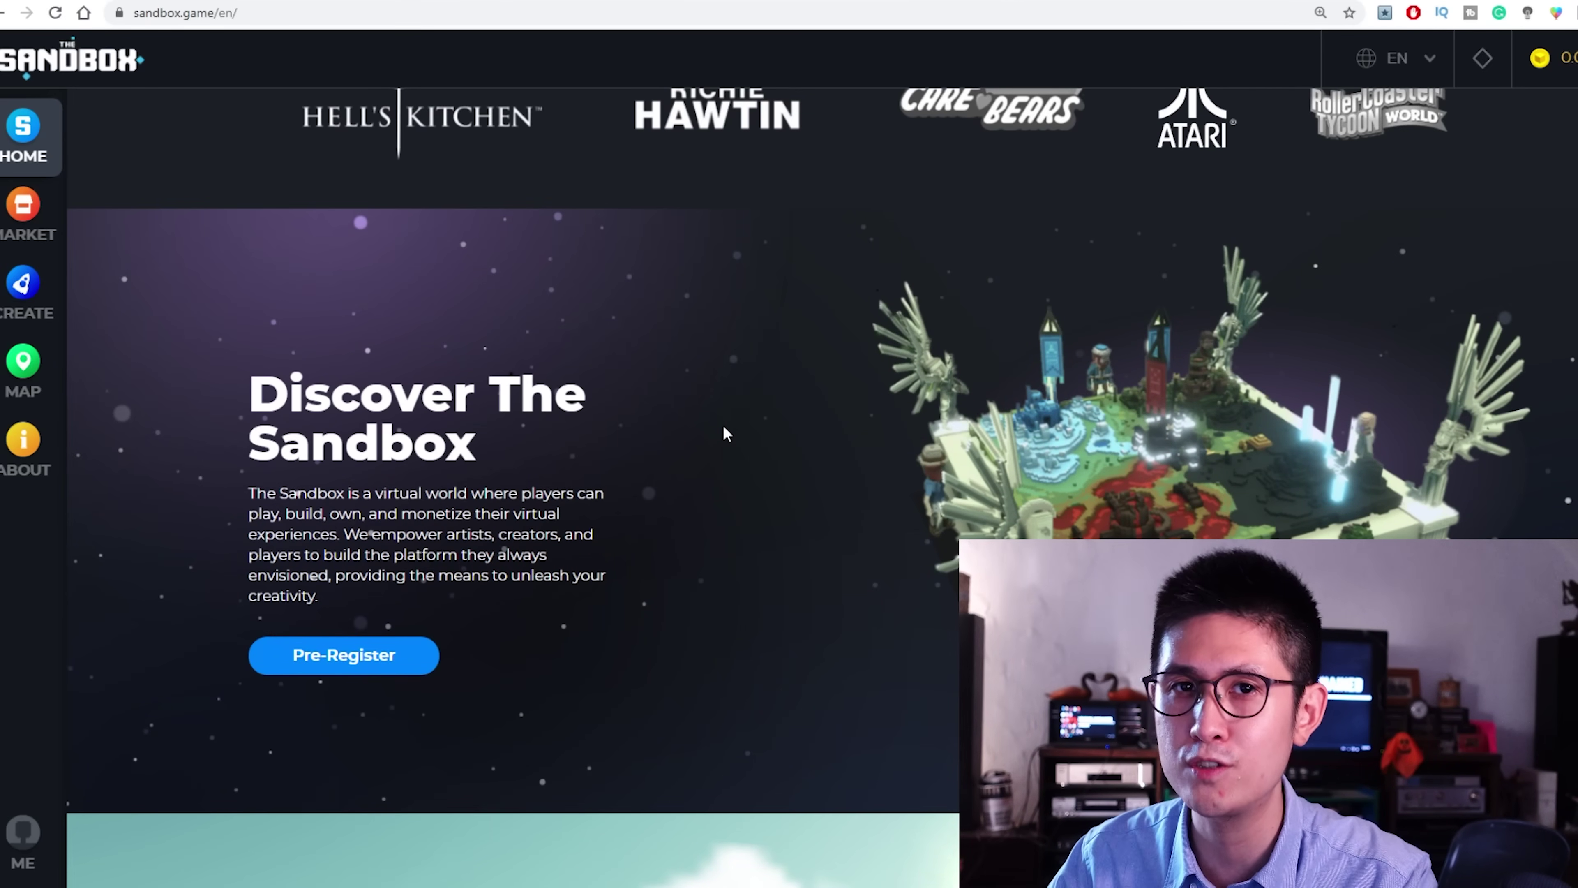
scroll(722, 424, "up", 12)
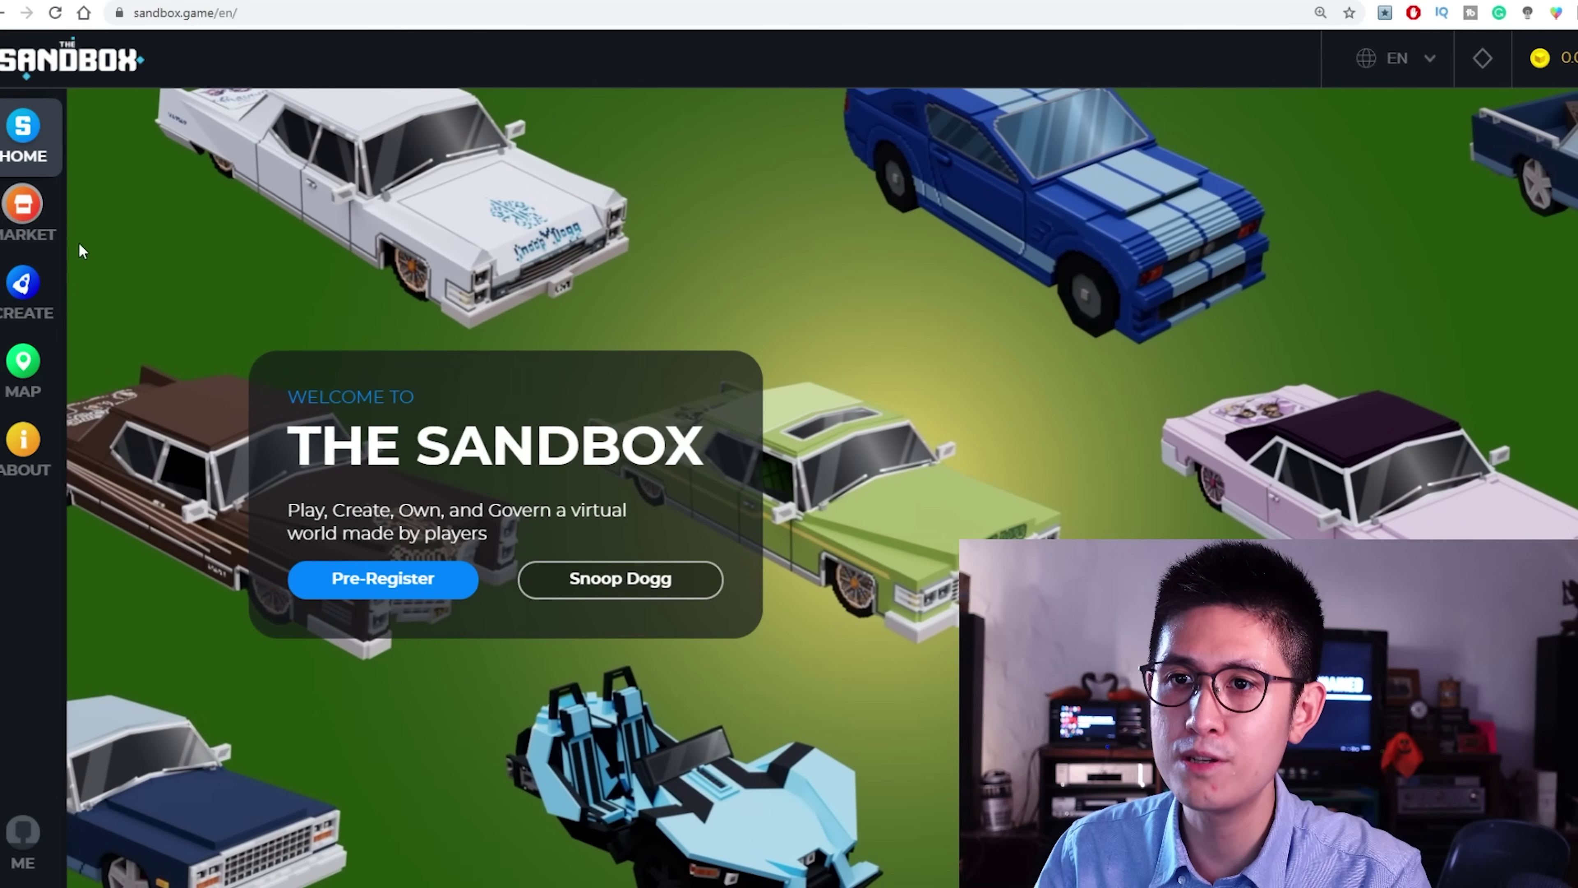
Step: Open The Sandbox Market shop and browse NFTs For Sale down to Dragon God Spa, Tree house and Crazy Pool
left_click(24, 211)
scroll(796, 422, "down", 2)
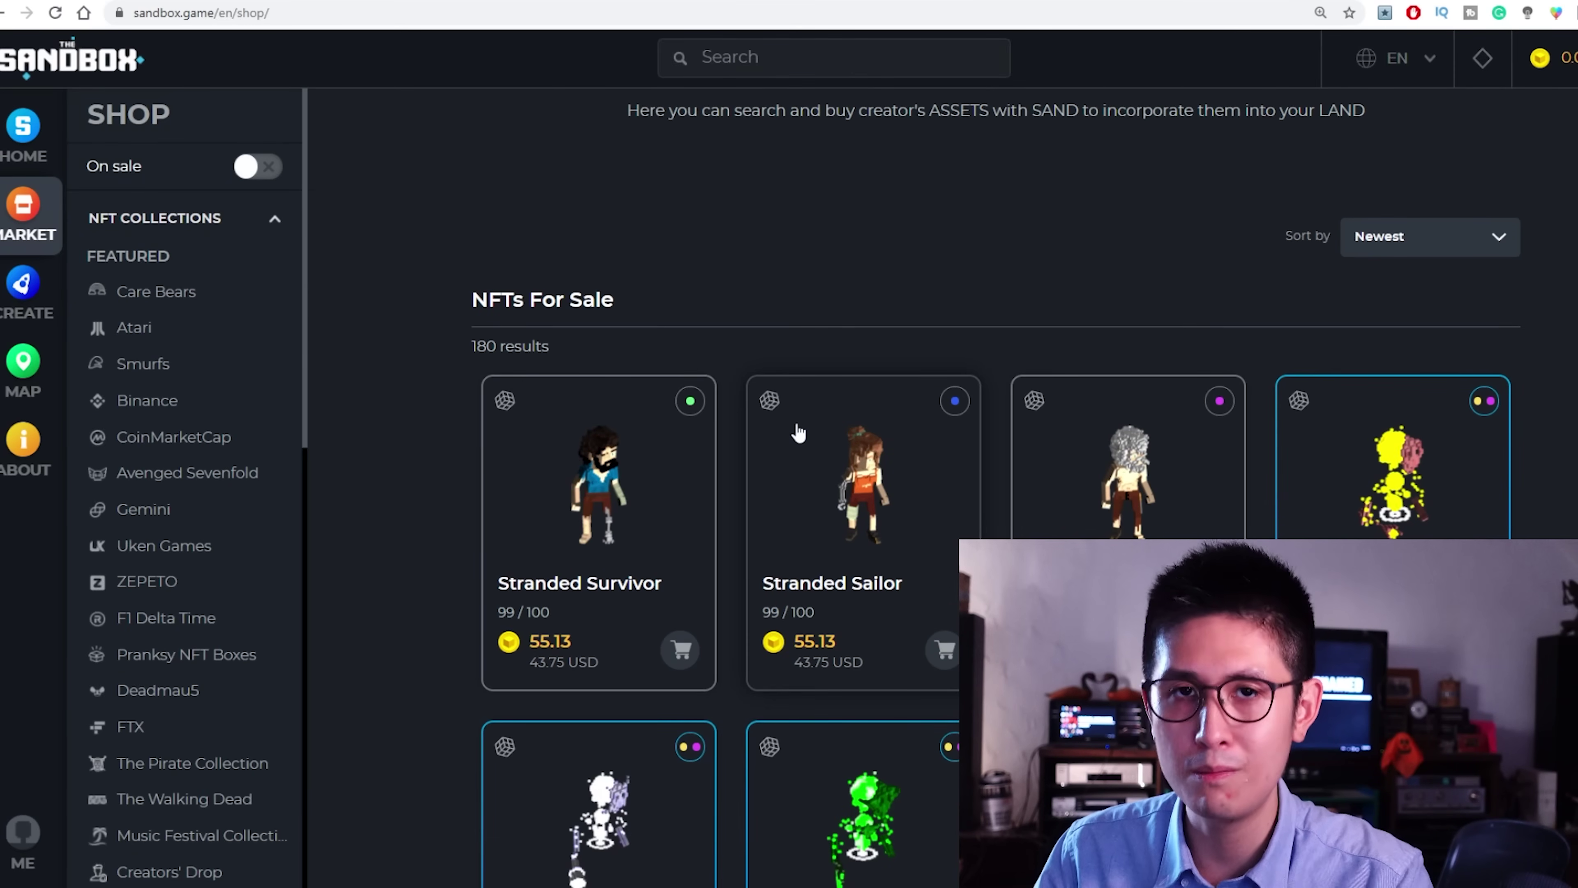
scroll(798, 429, "down", 1)
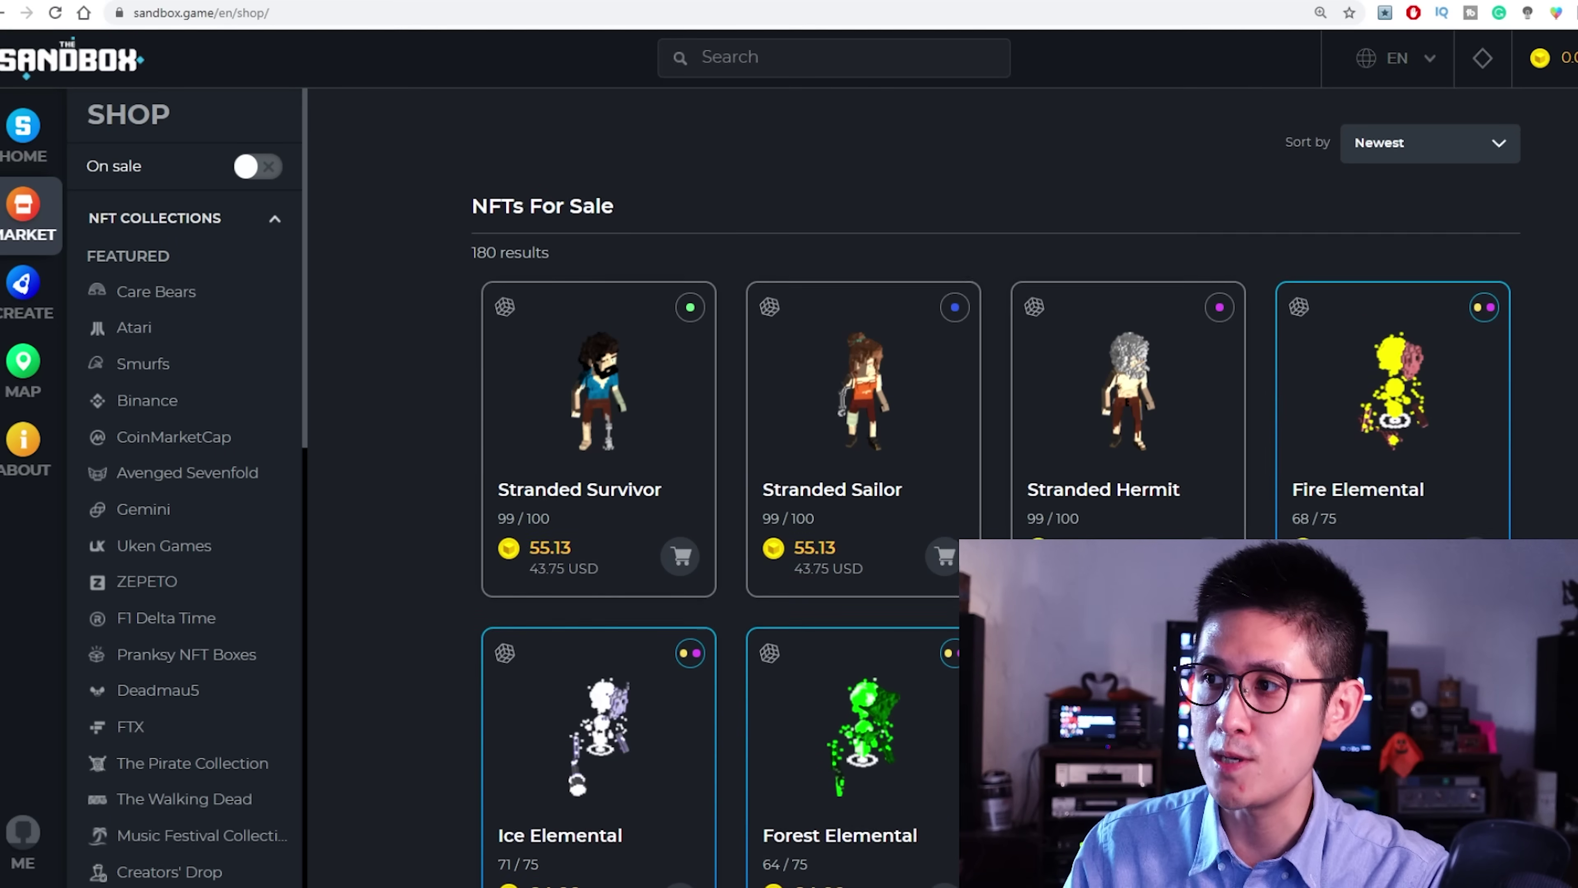
scroll(798, 429, "down", 1)
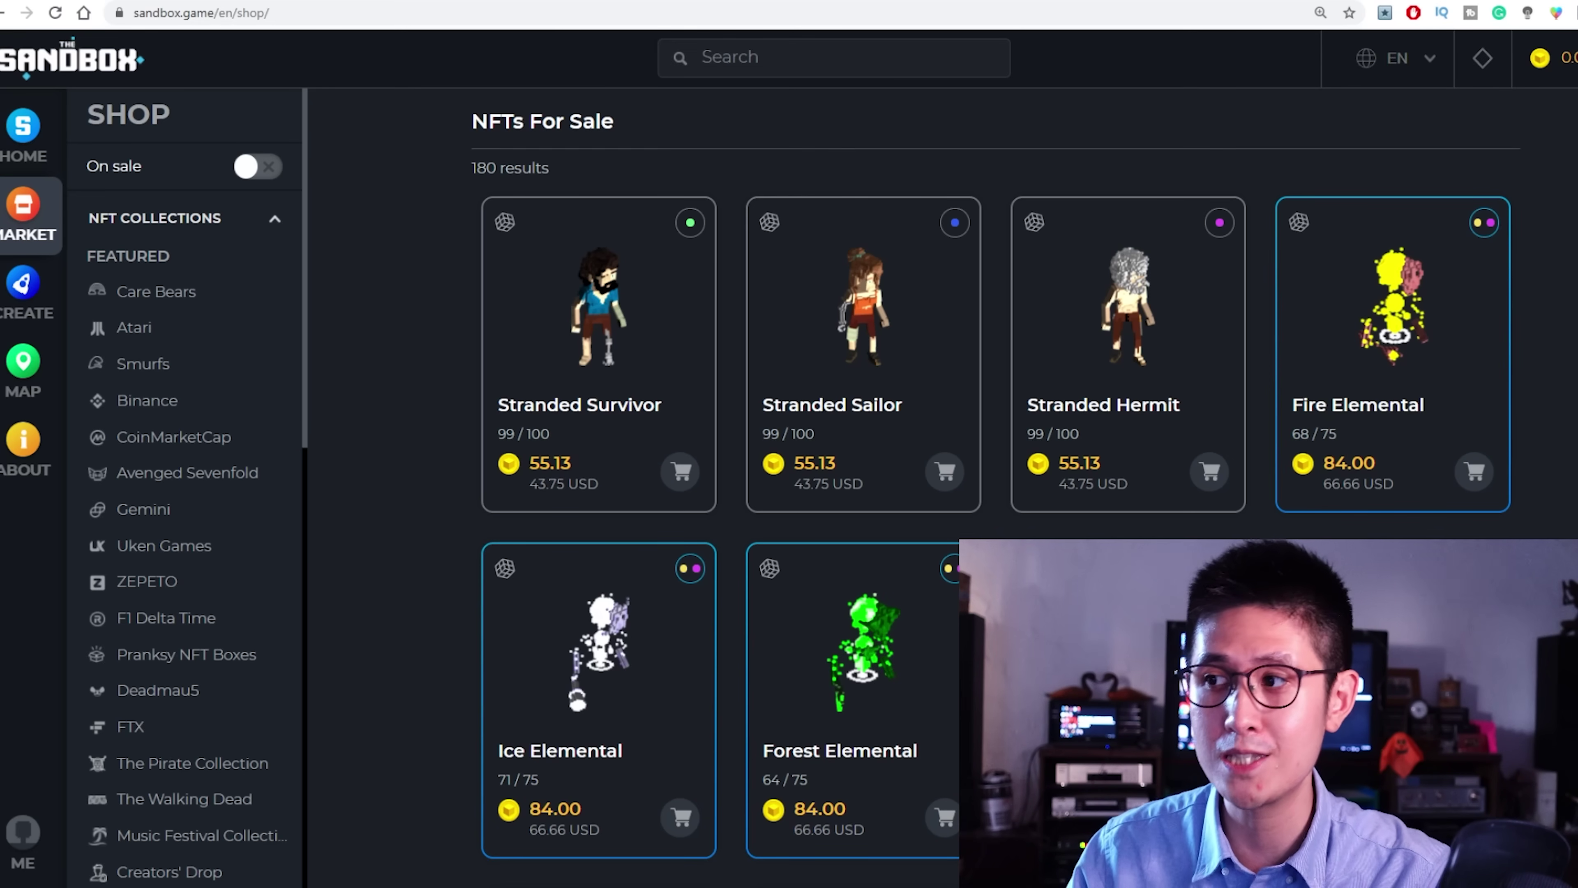
scroll(1356, 502, "down", 1)
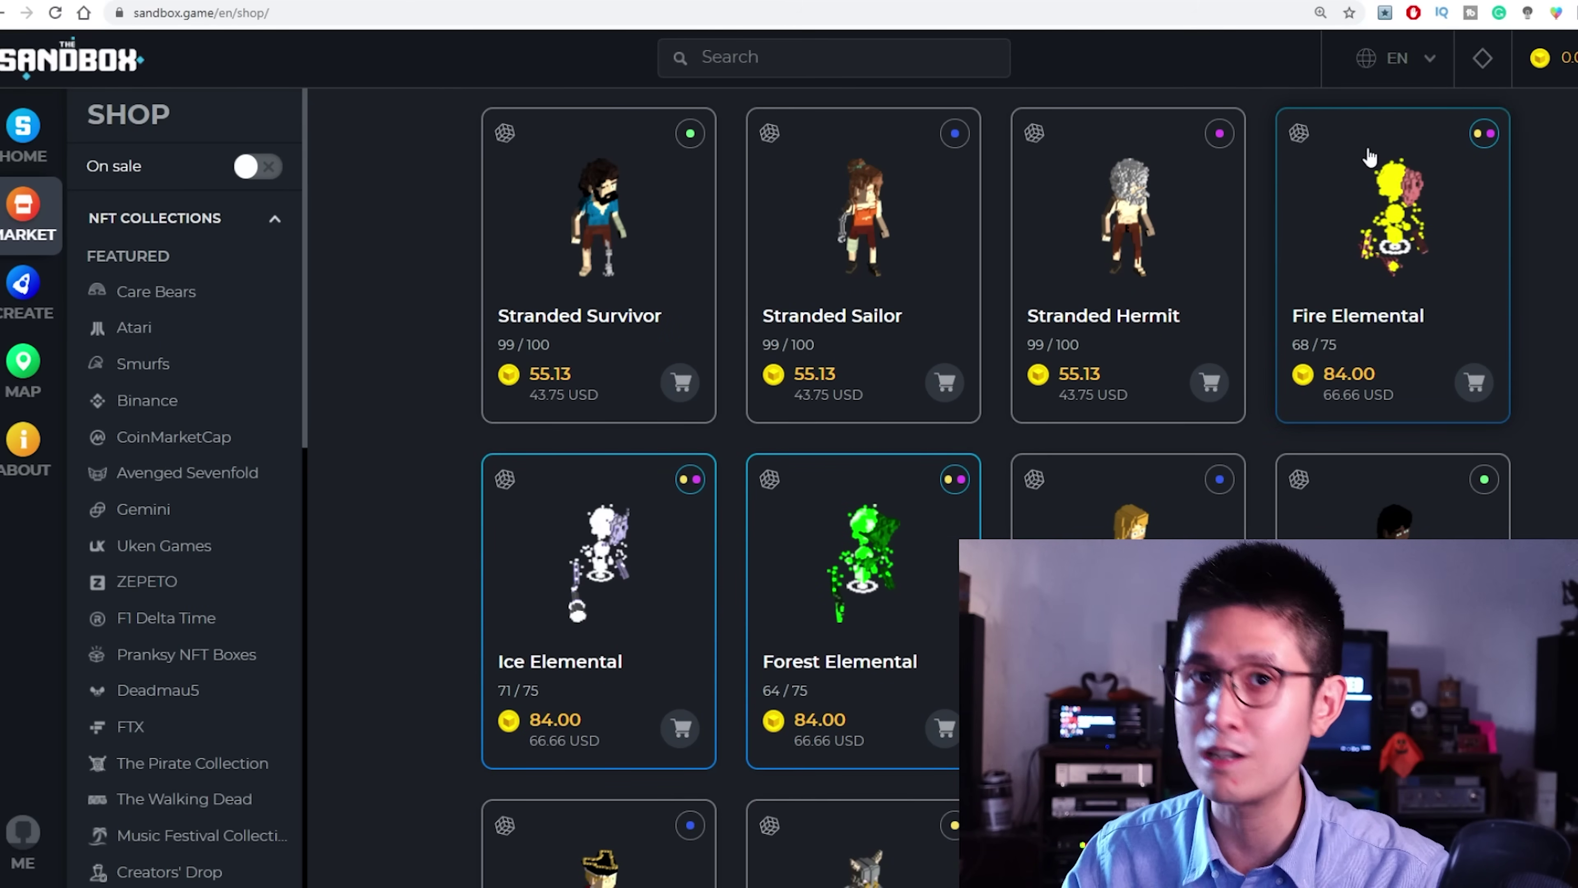
scroll(1289, 314, "down", 4)
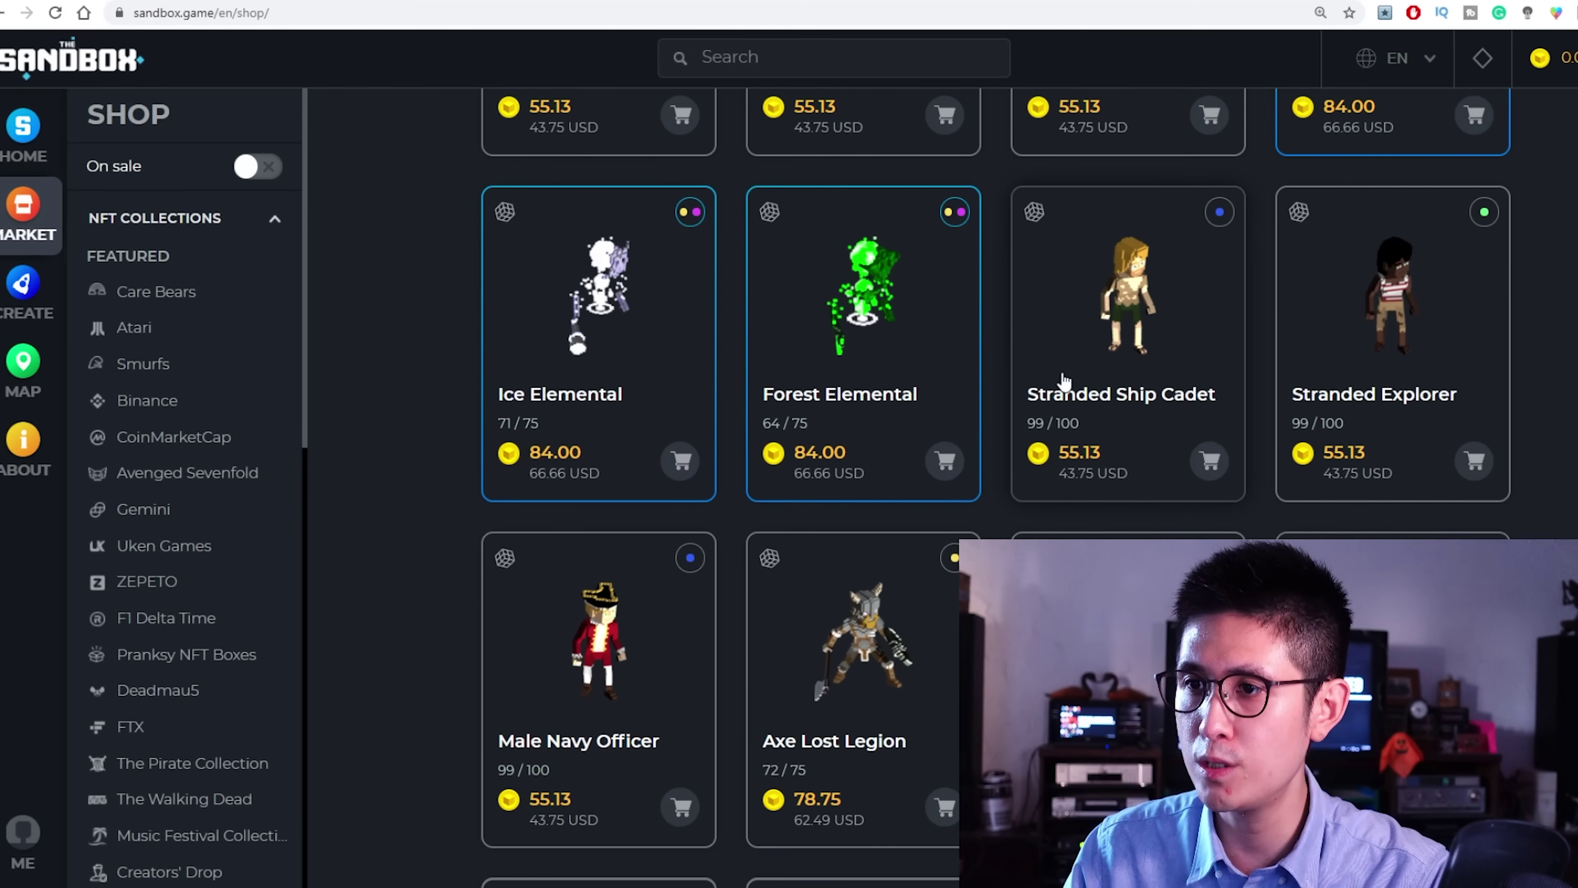
scroll(823, 292, "down", 8)
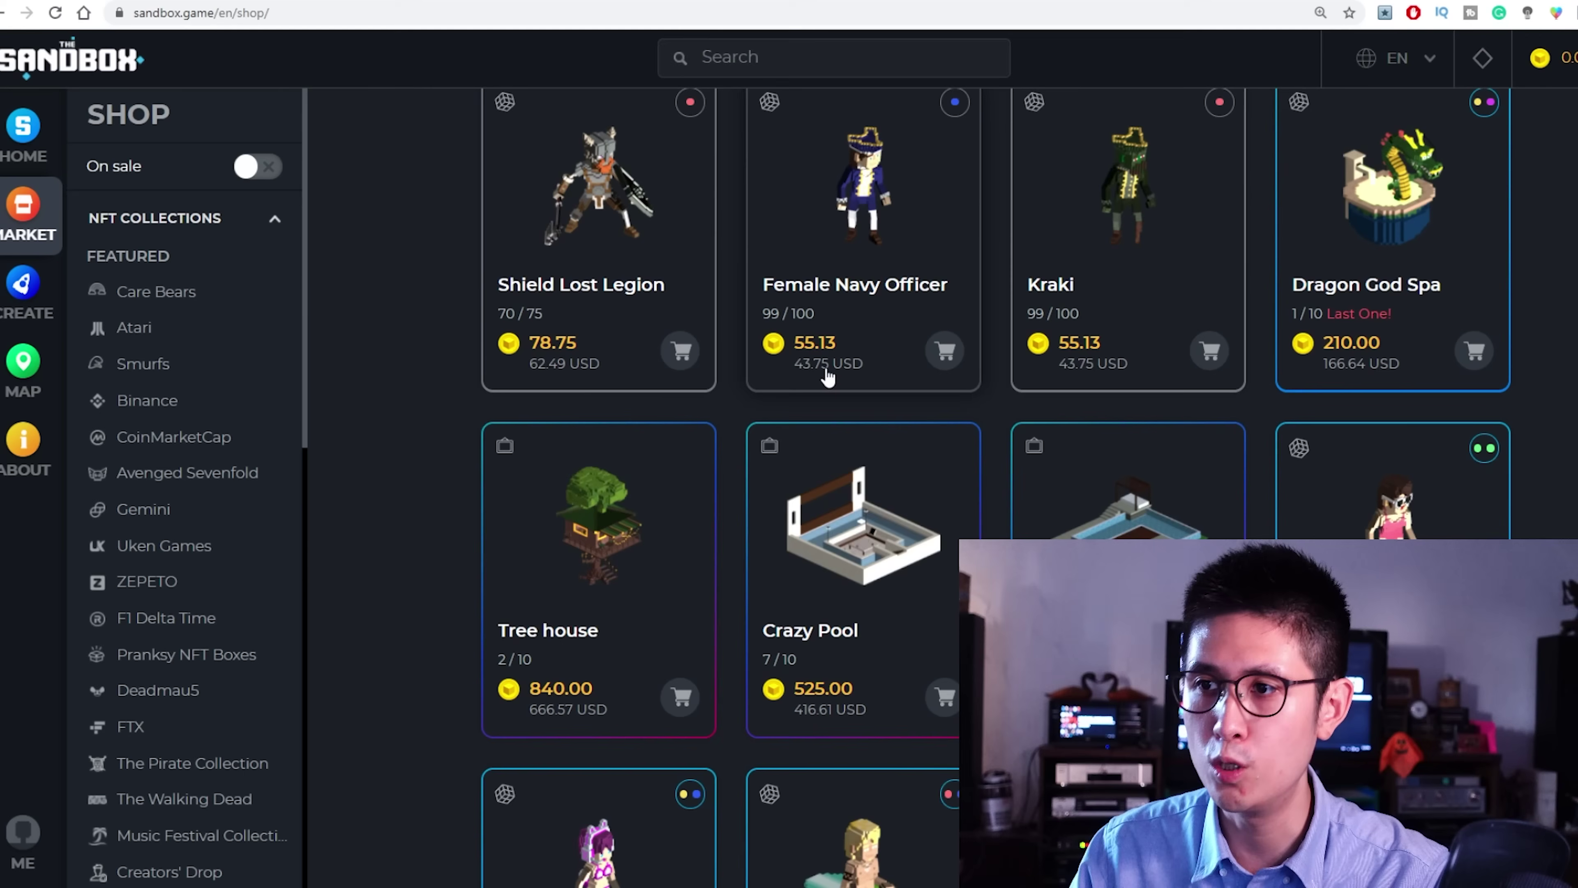
scroll(824, 370, "up", 18)
scroll(759, 458, "down", 2)
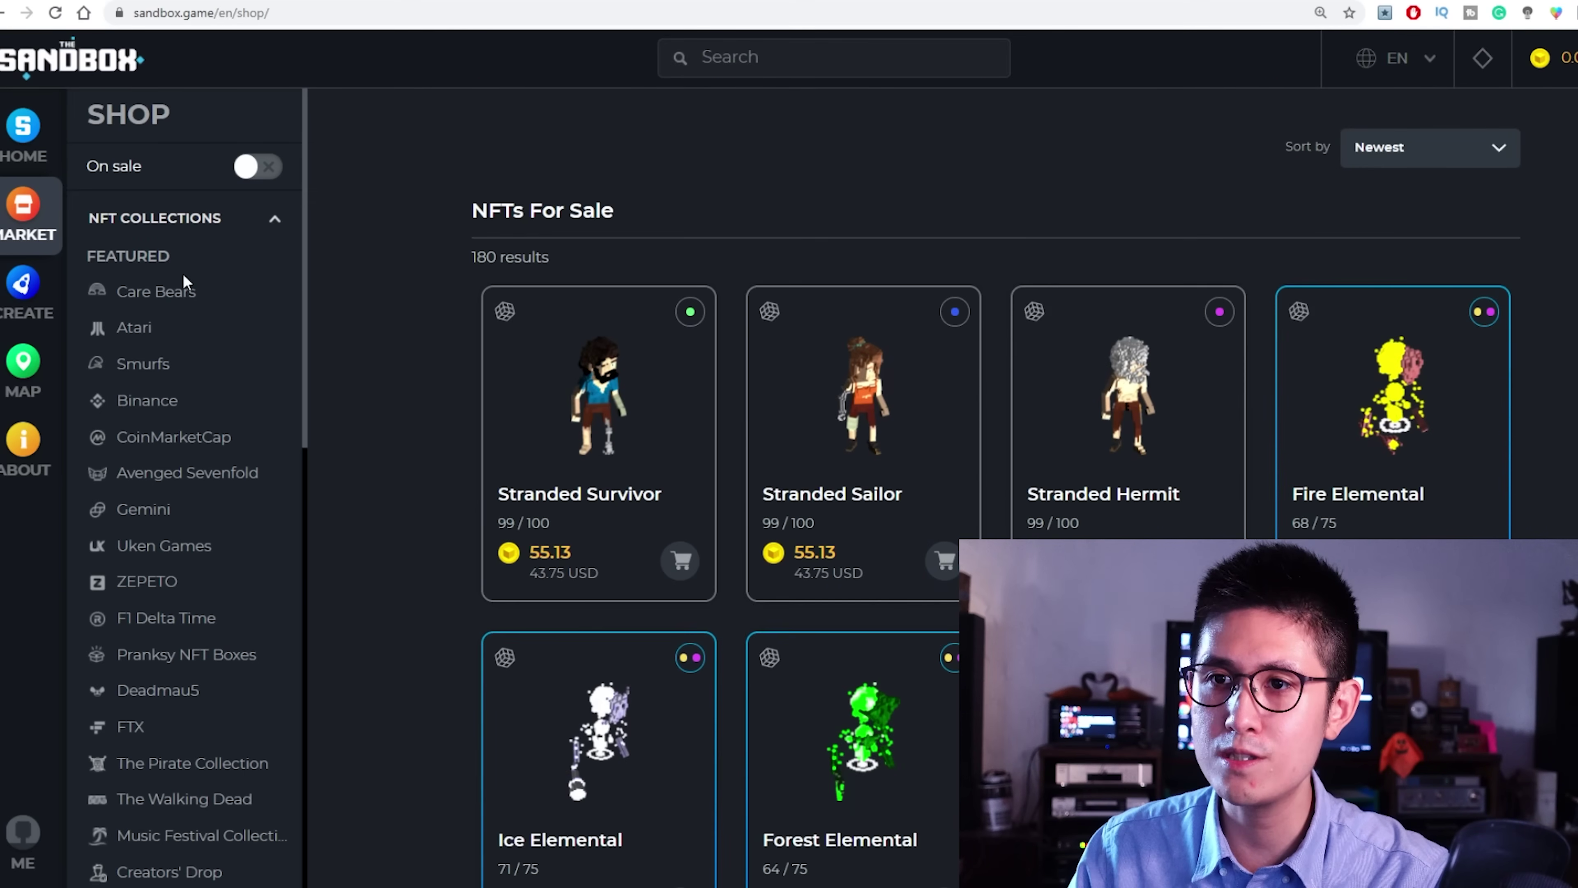
scroll(815, 435, "down", 5)
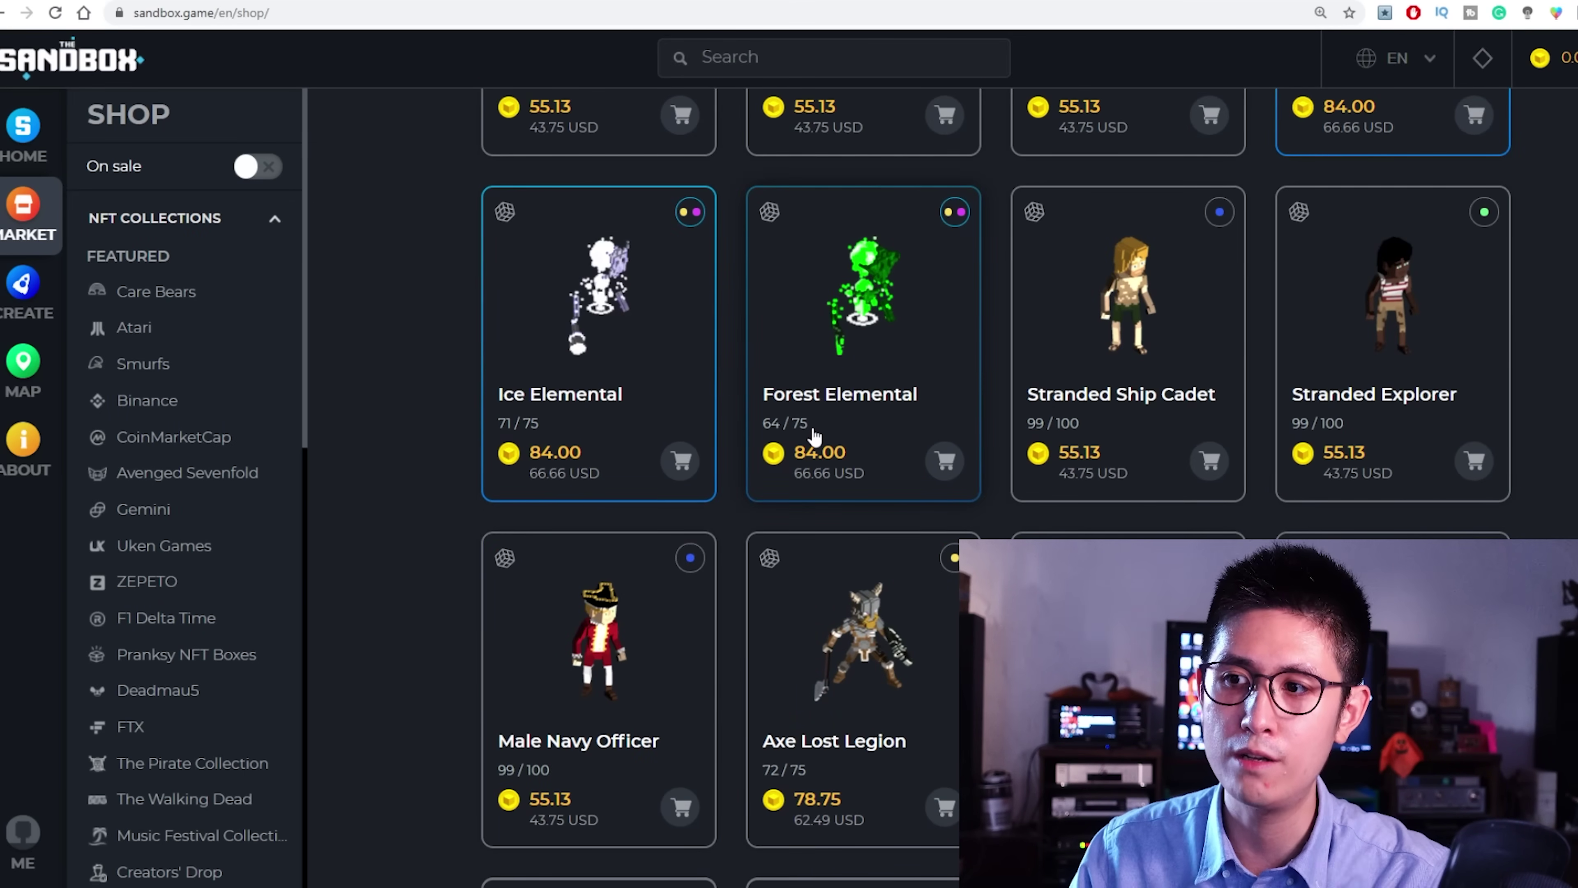
scroll(842, 342, "down", 20)
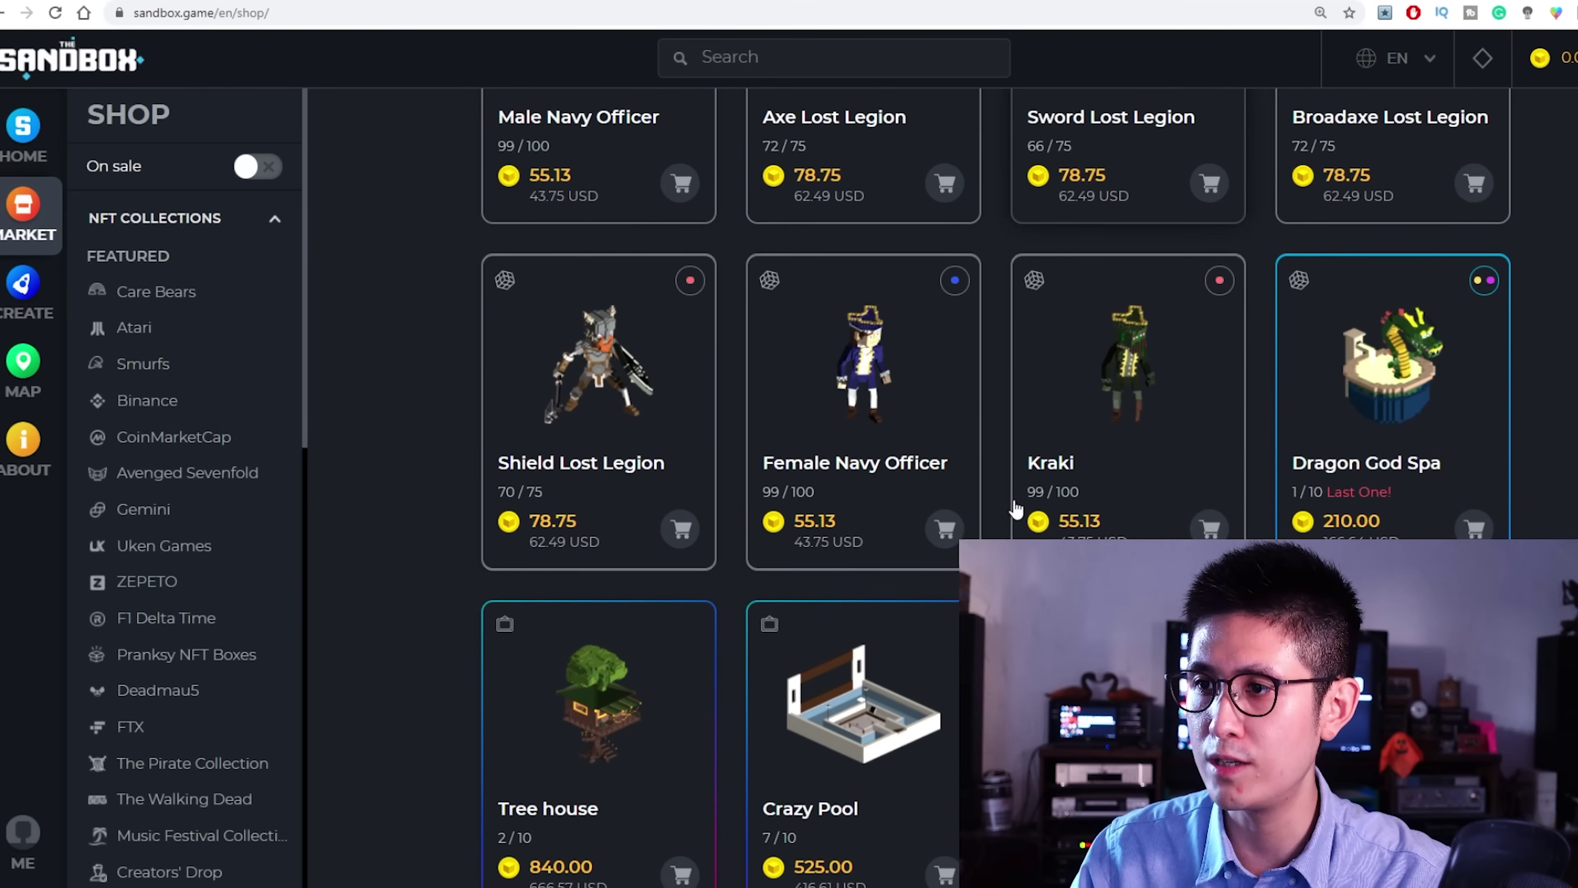
Step: Scroll down the Market shop grid to the Opensea LAND listings
scroll(1019, 461, "down", 8)
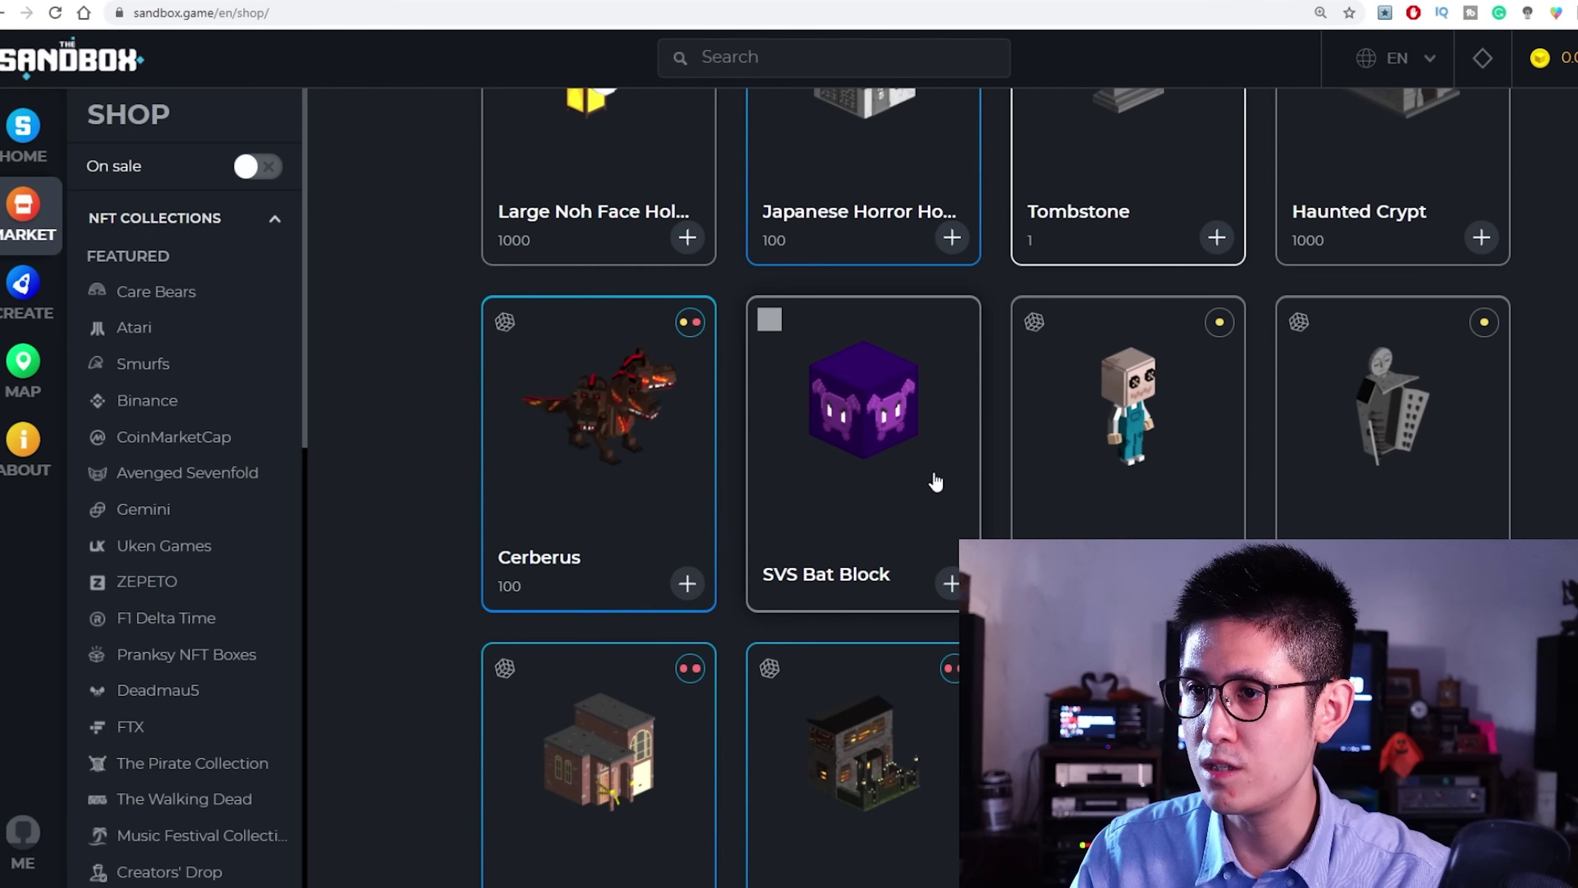
scroll(933, 483, "up", 7)
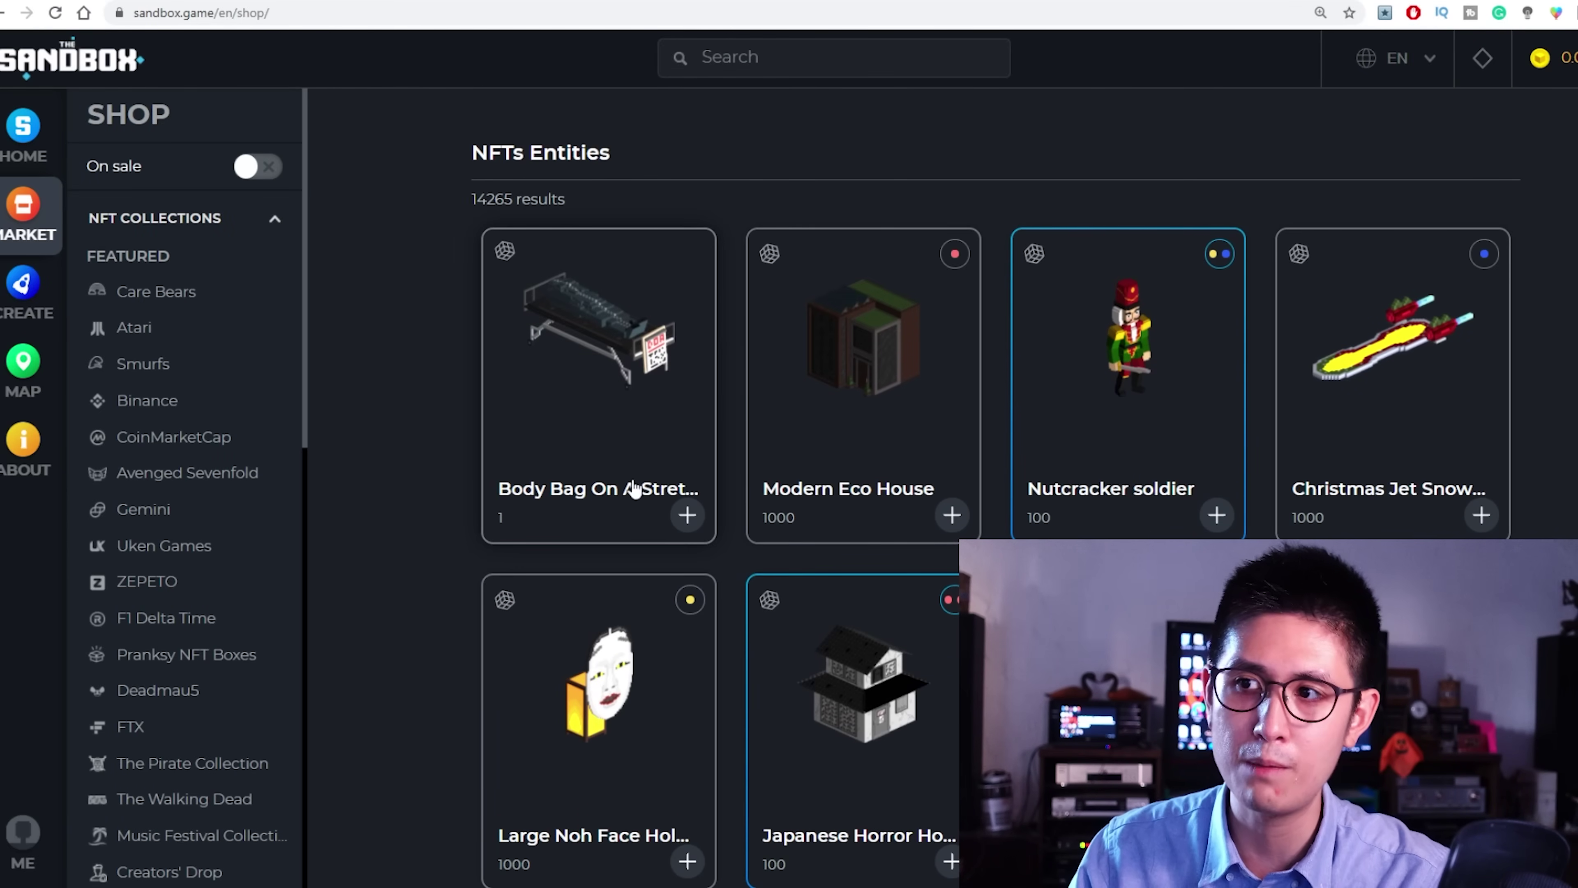
scroll(834, 486, "down", 5)
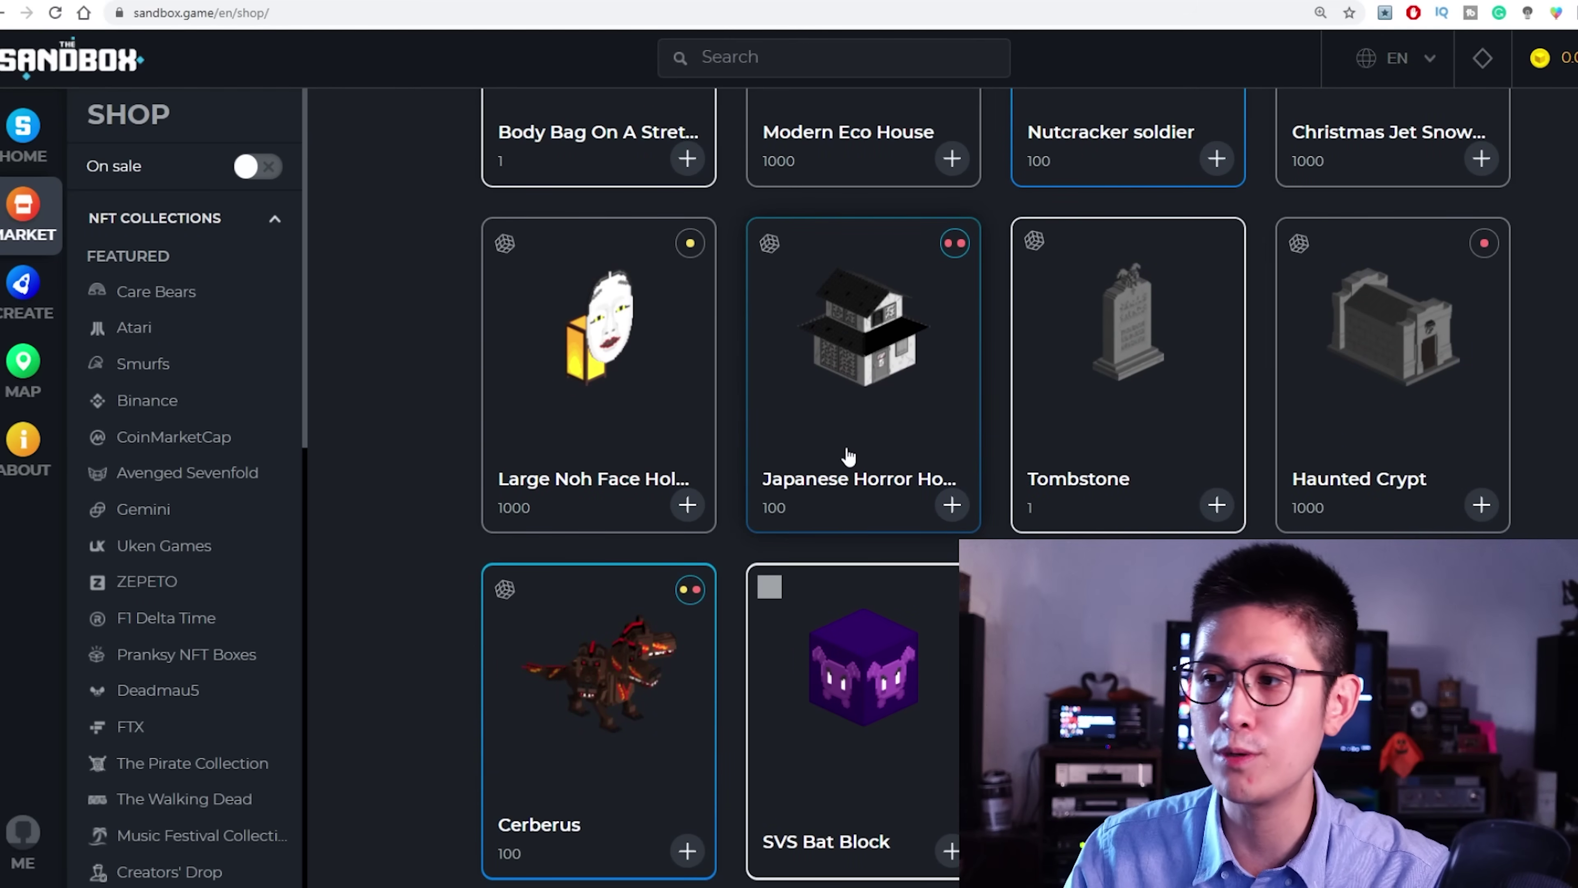
scroll(848, 456, "down", 4)
scroll(848, 455, "down", 3)
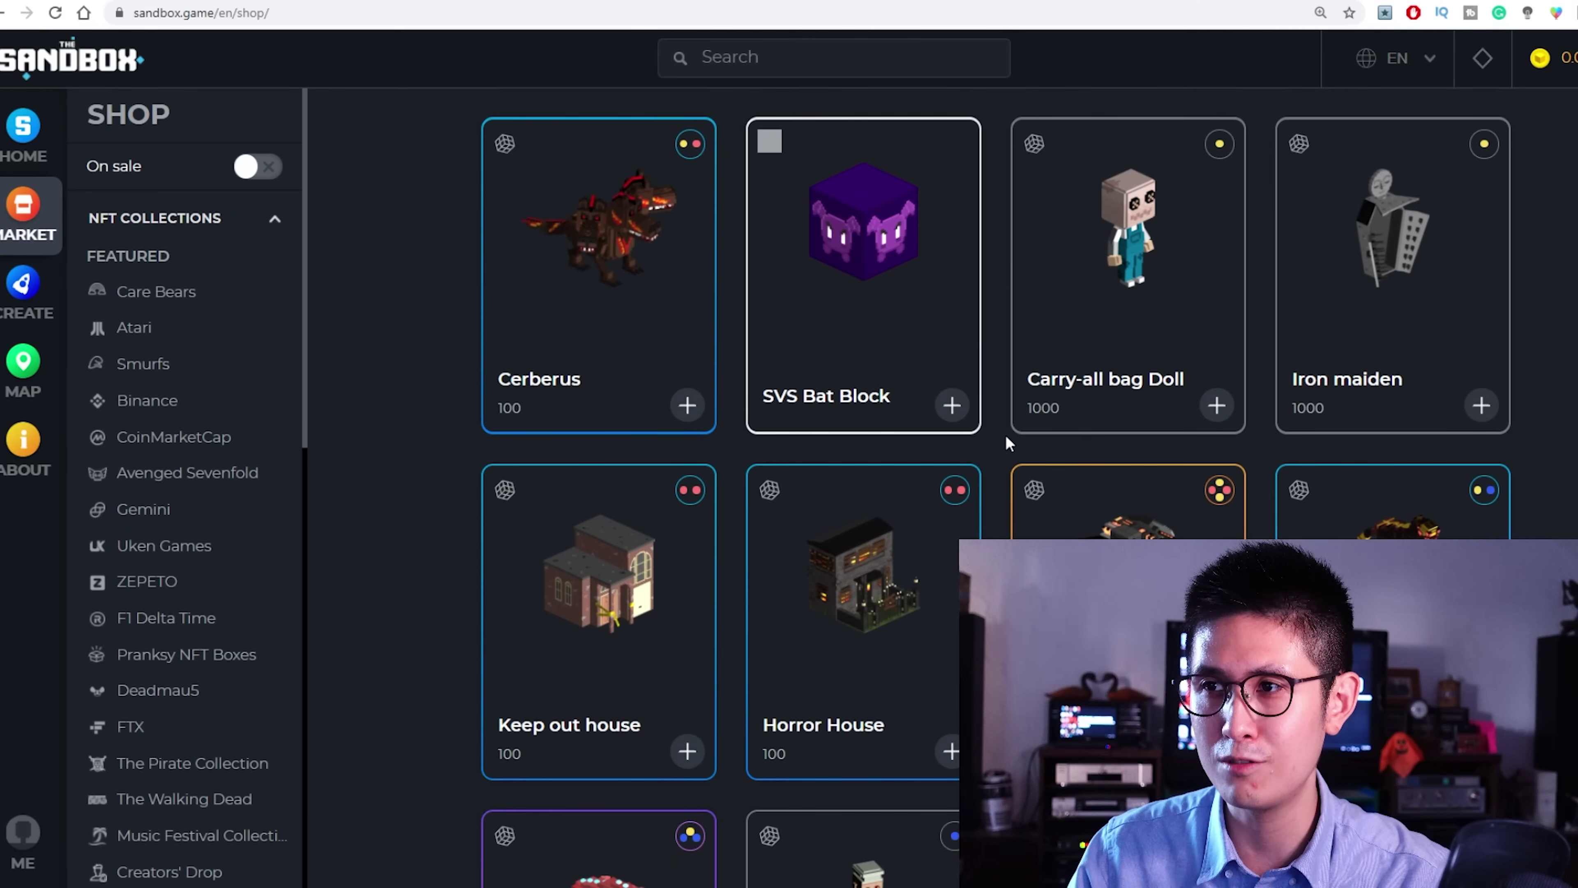
scroll(1003, 432, "down", 10)
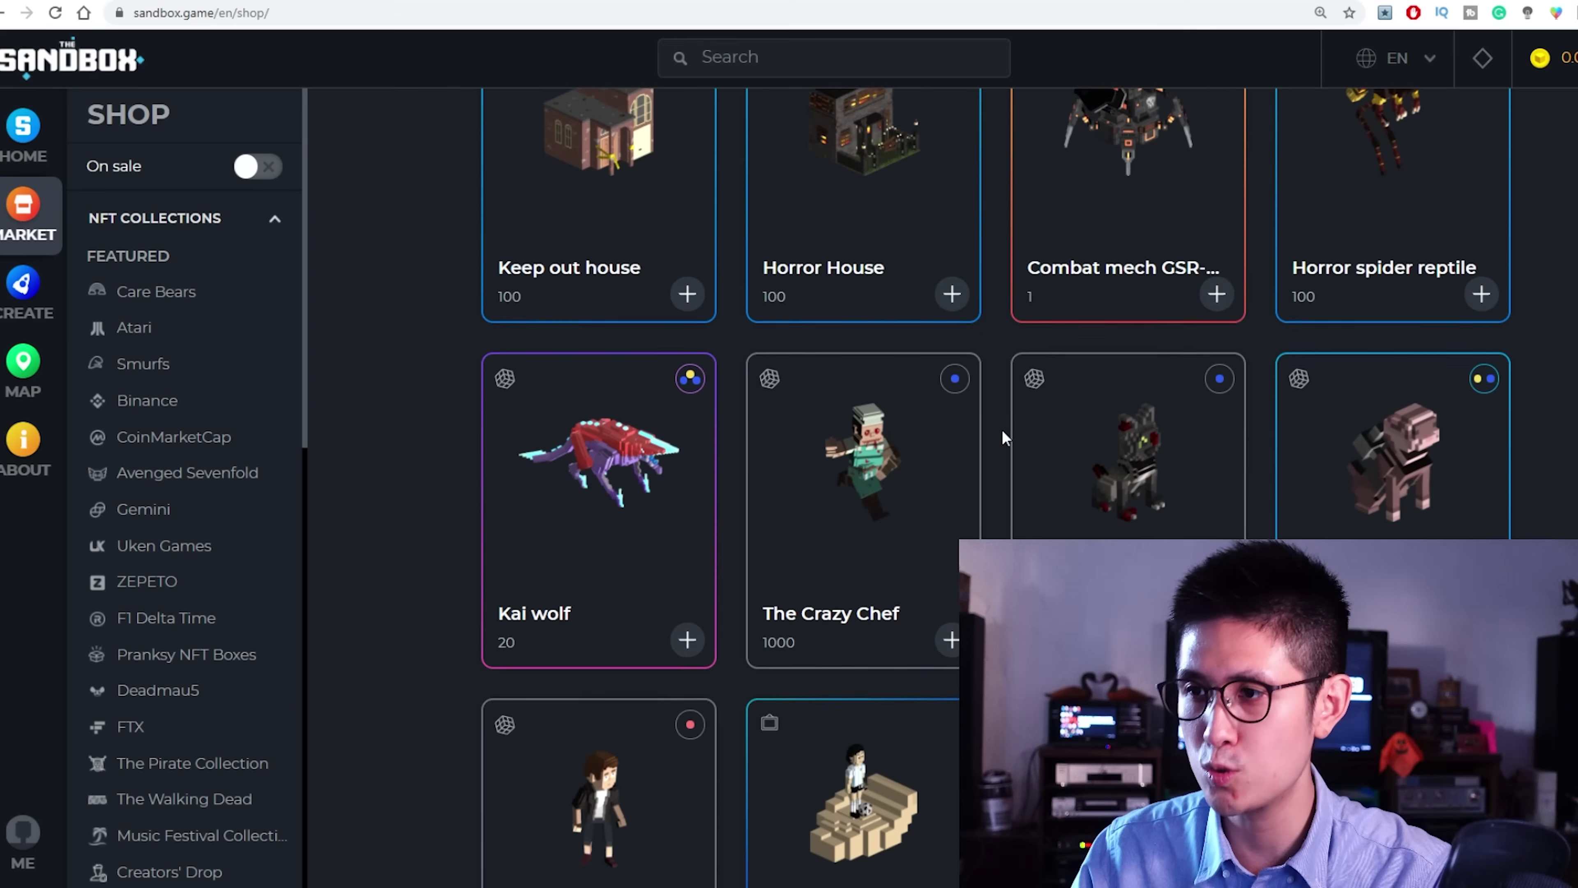
scroll(972, 448, "down", 3)
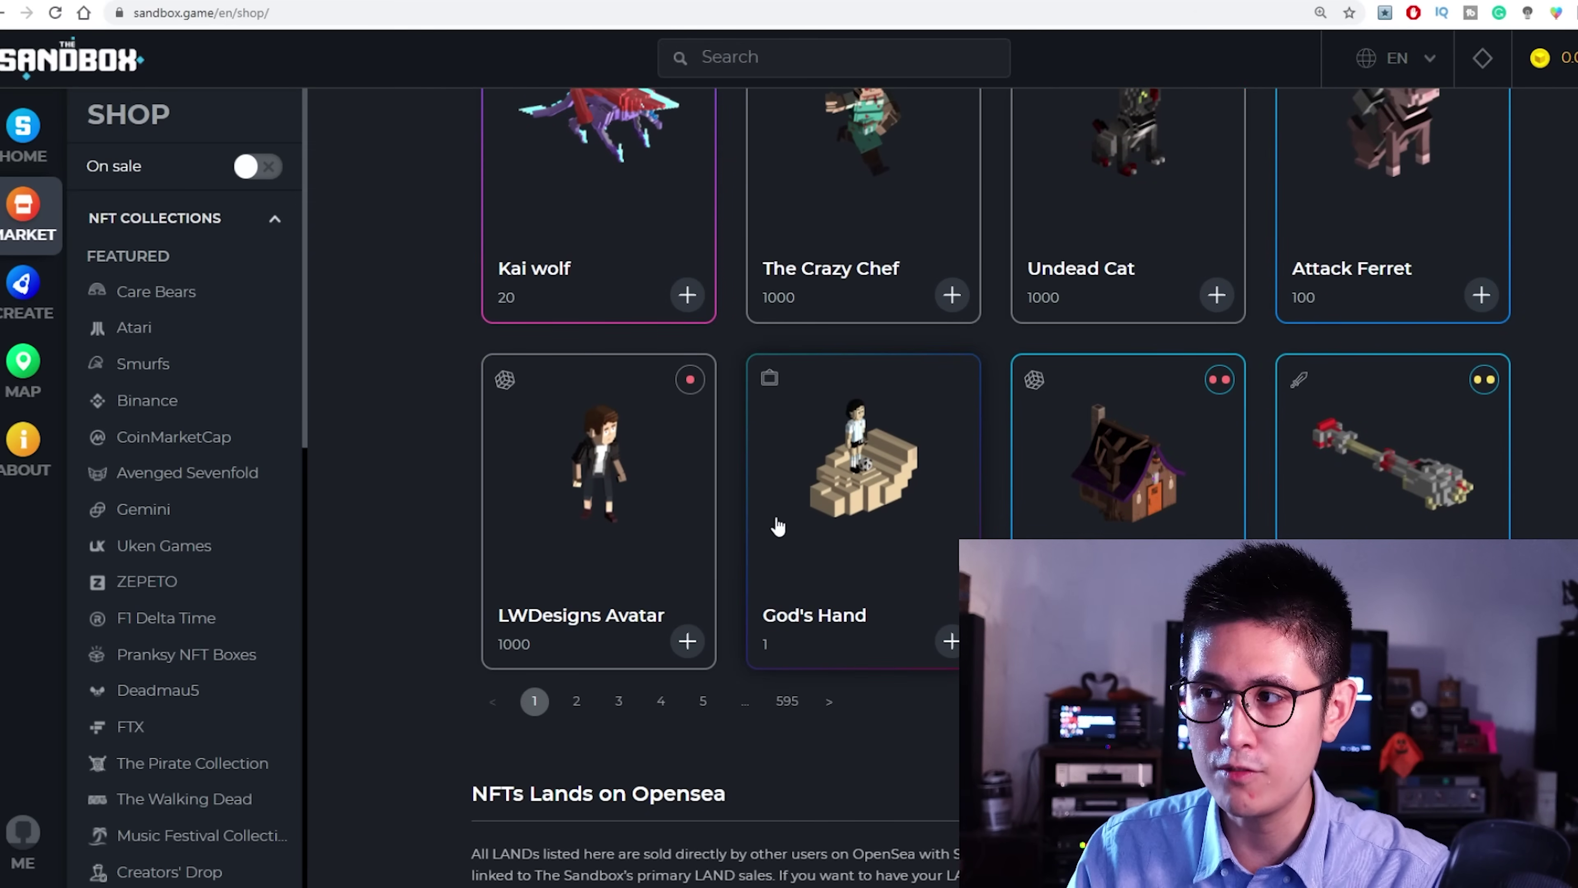
scroll(891, 508, "down", 5)
scroll(890, 499, "down", 4)
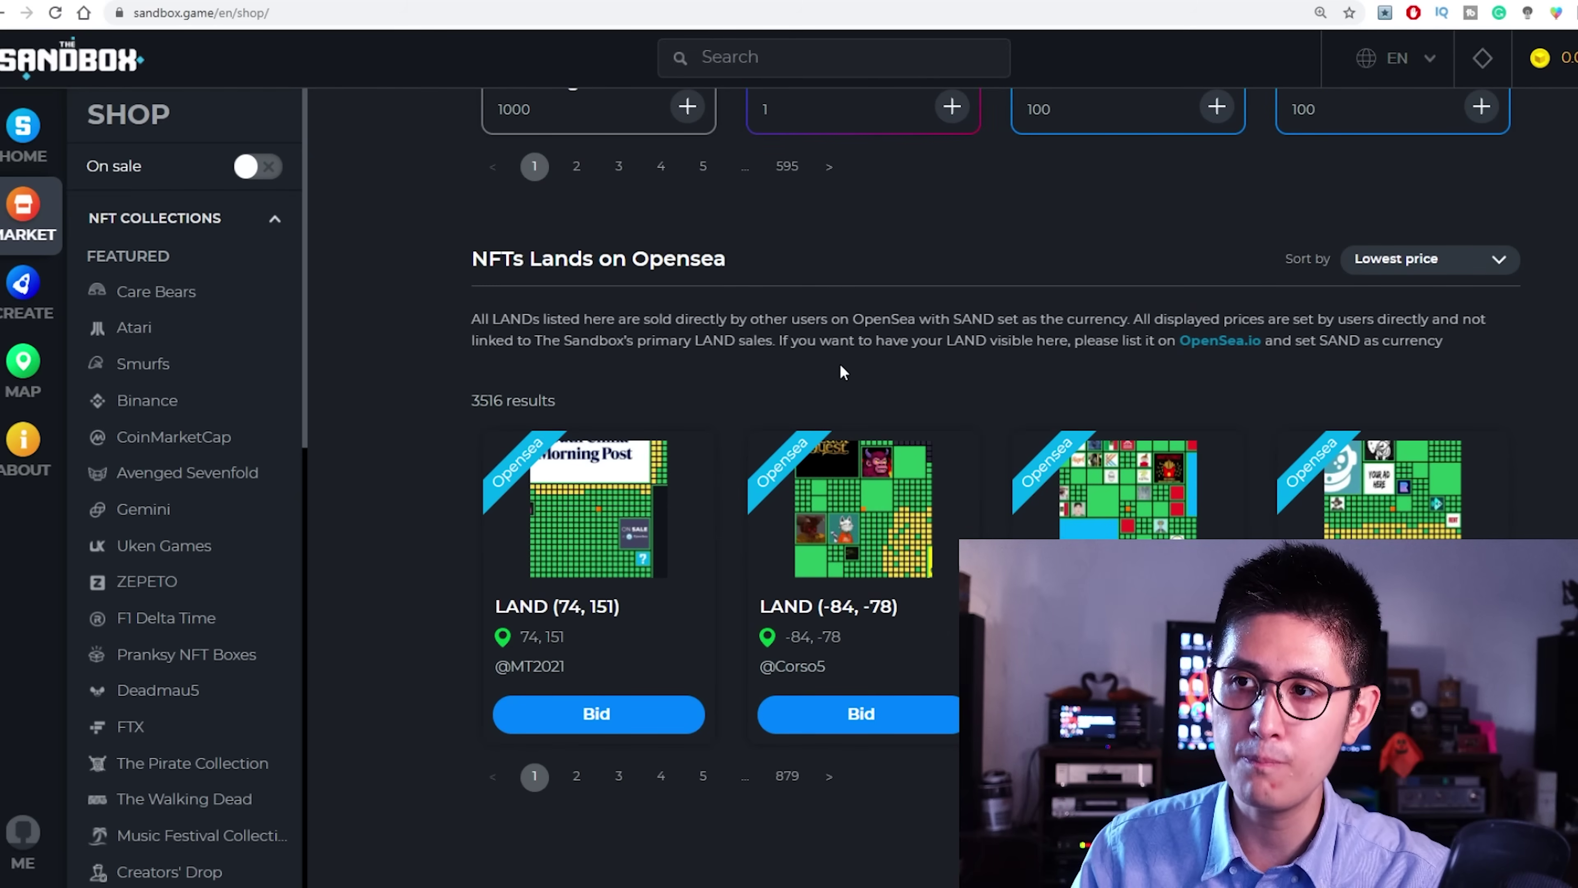
scroll(858, 418, "up", 2)
scroll(952, 468, "down", 2)
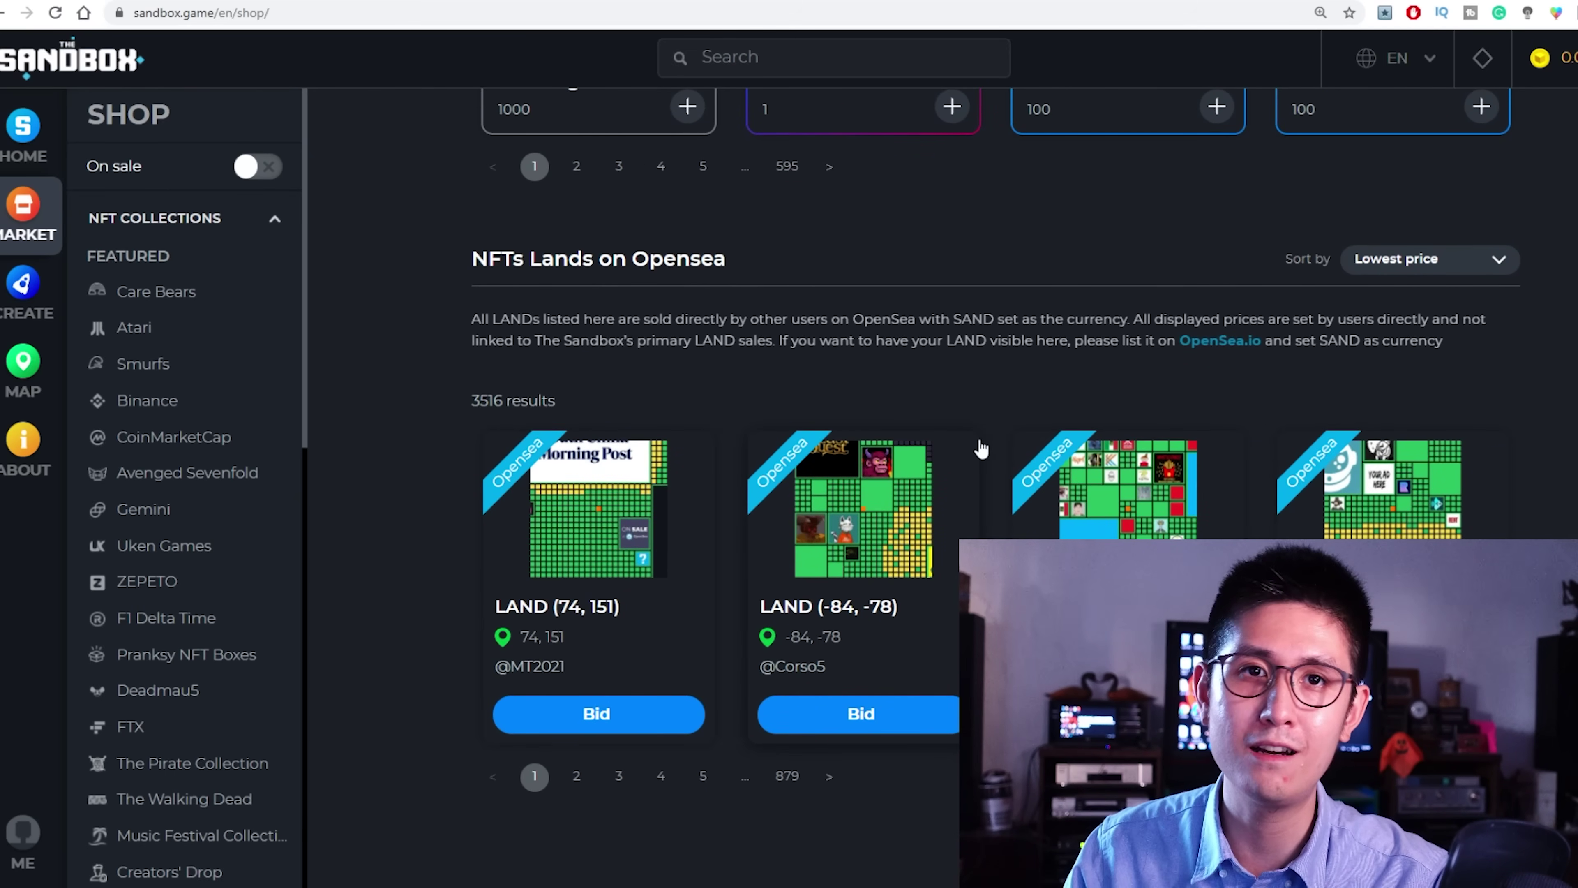
scroll(1073, 500, "down", 2)
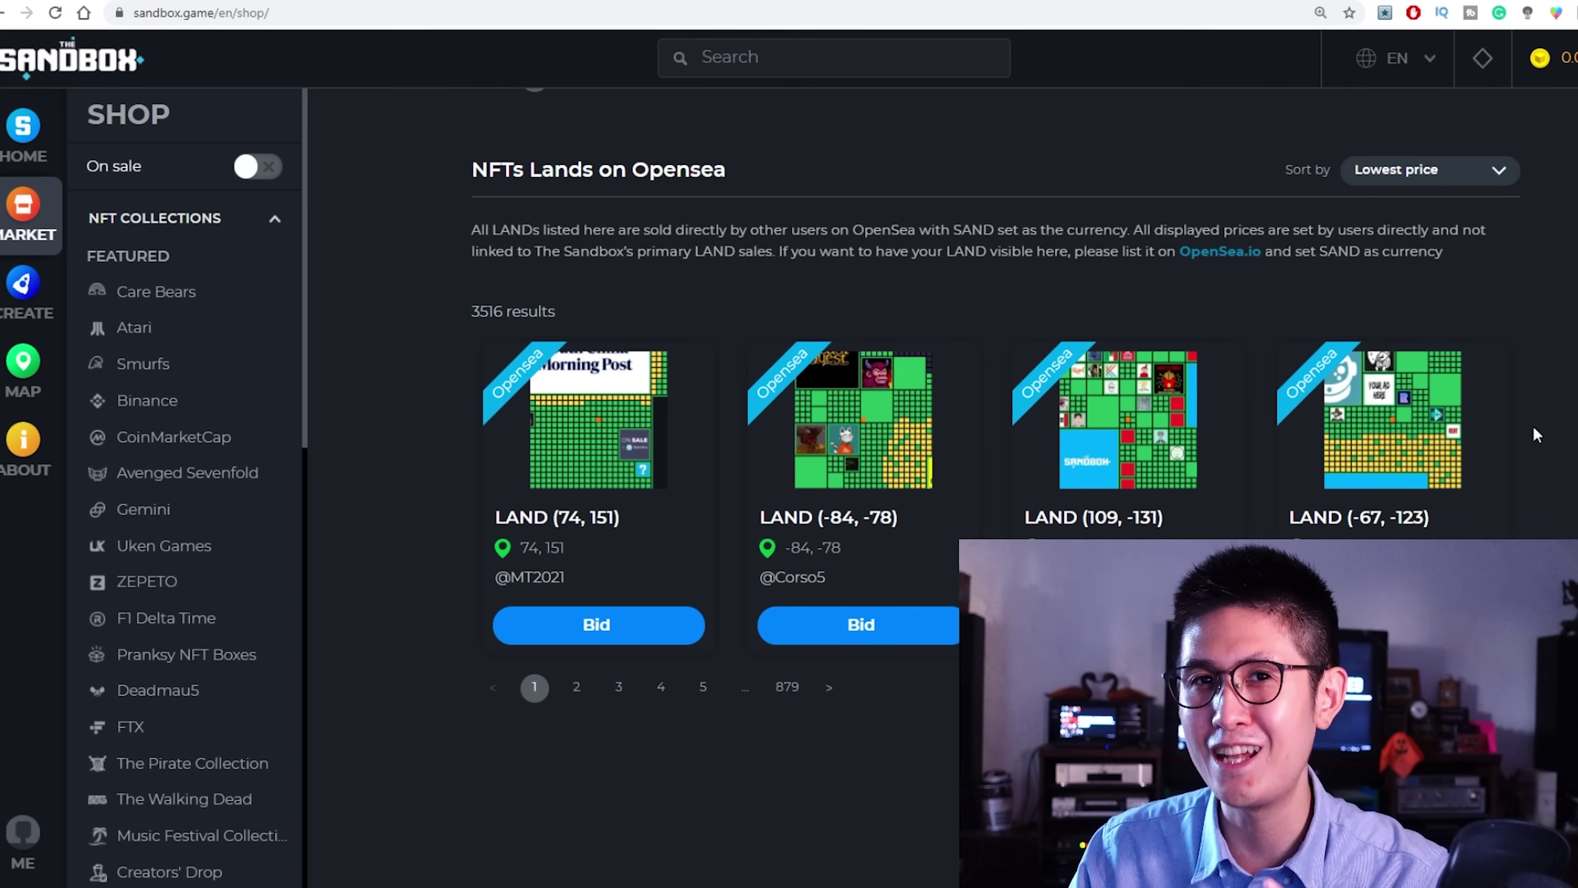
Step: Scroll back up through the shop asset listings
scroll(1525, 430, "up", 10)
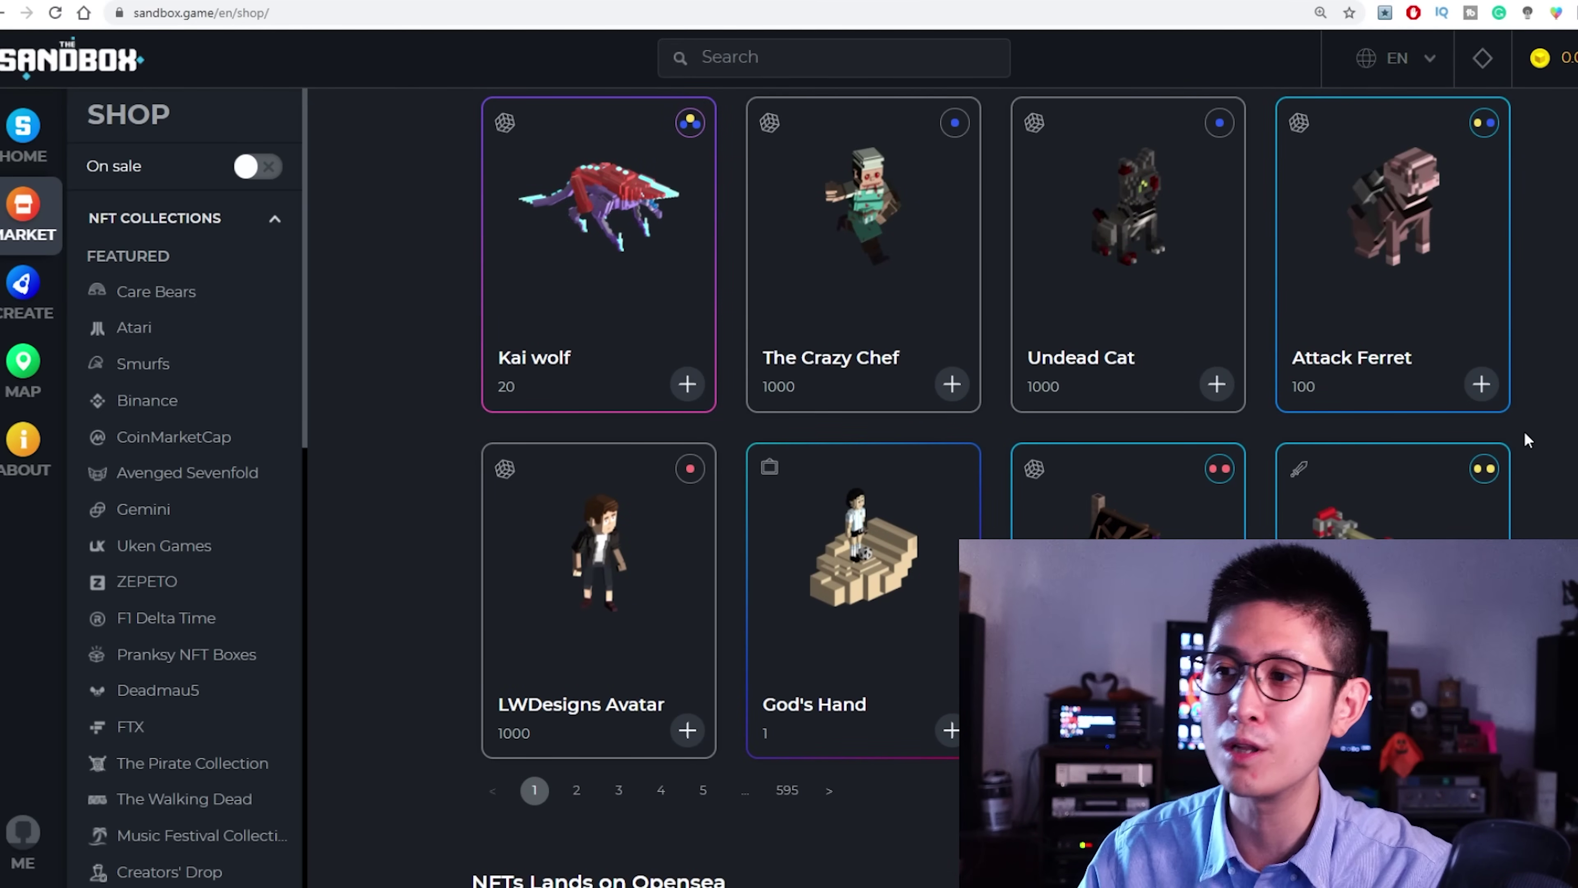
scroll(1524, 432, "up", 10)
scroll(1503, 438, "up", 8)
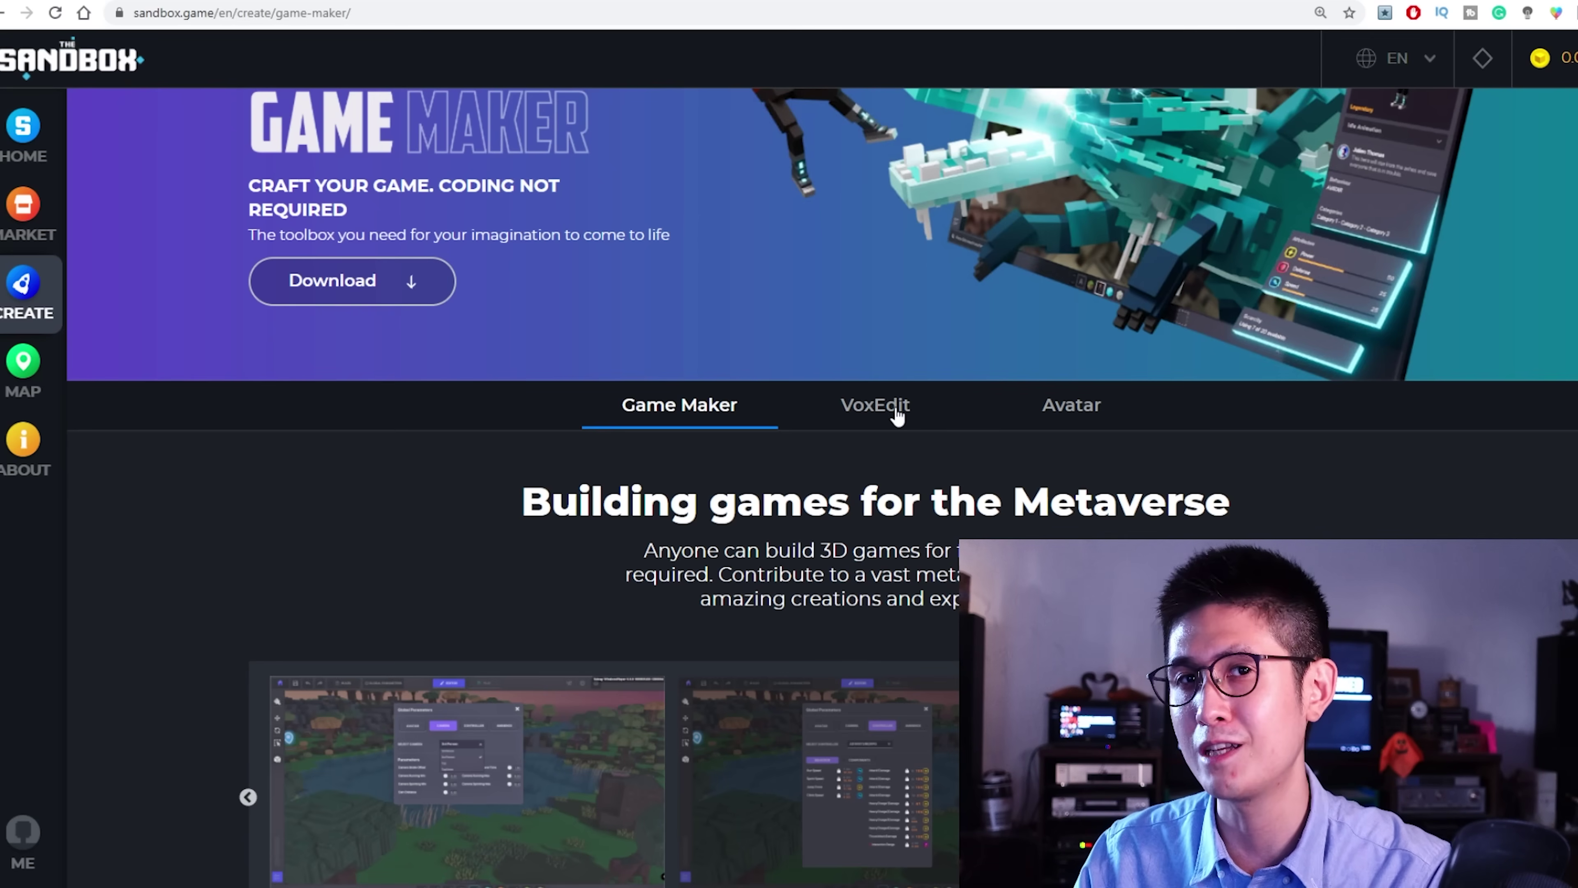
Step: Open the VoxEdit page of The Sandbox's Create section
scroll(894, 427, "up", 3)
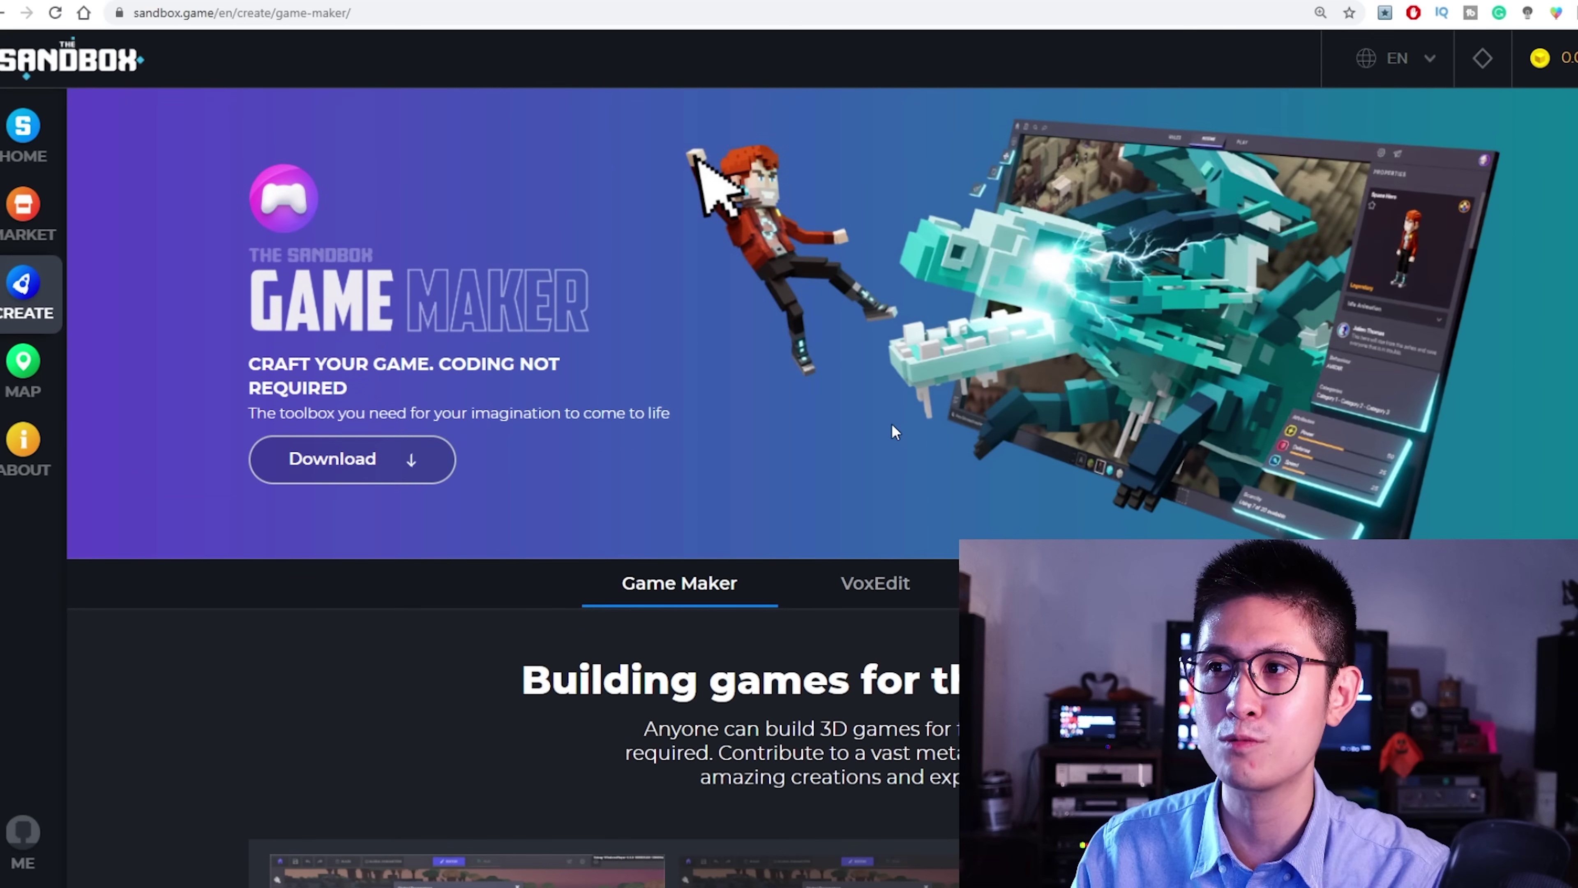
scroll(893, 429, "down", 3)
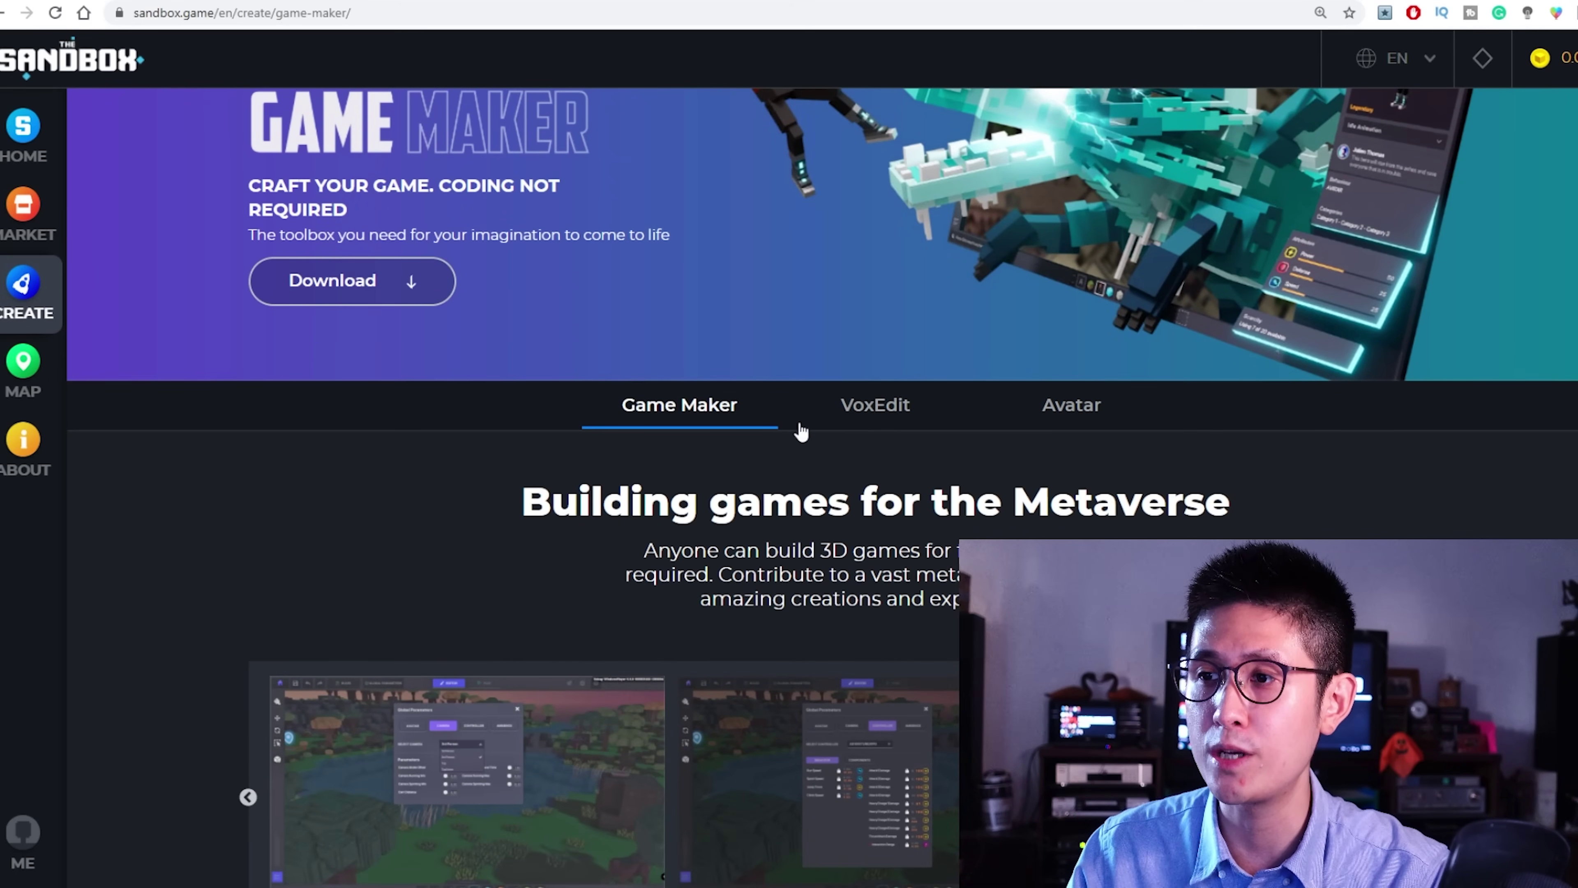
scroll(646, 373, "down", 2)
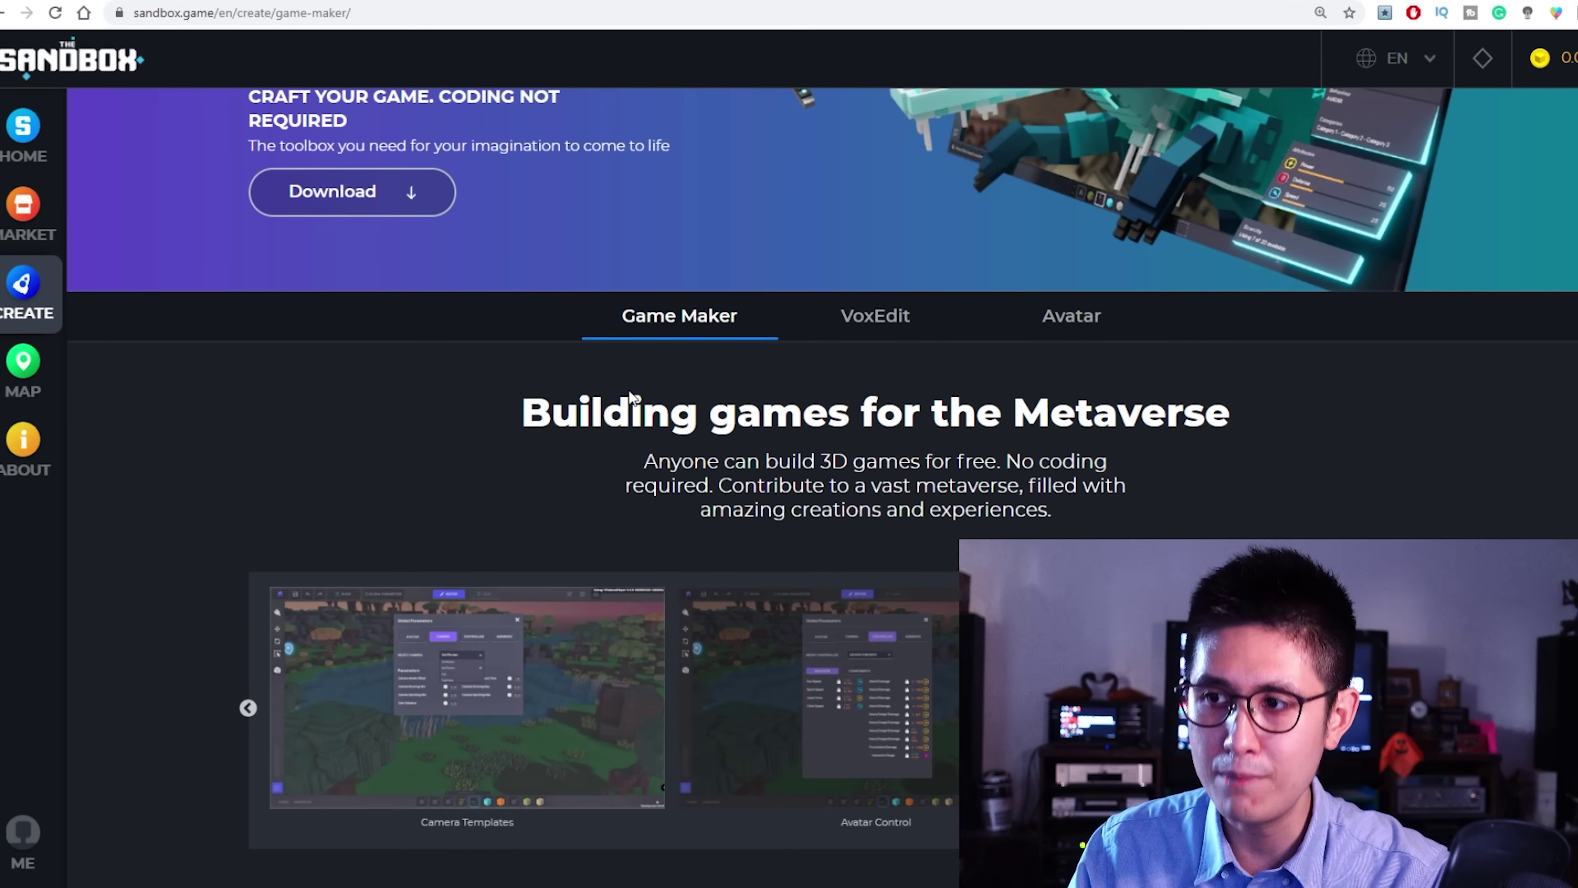
scroll(632, 397, "down", 1)
left_click(874, 230)
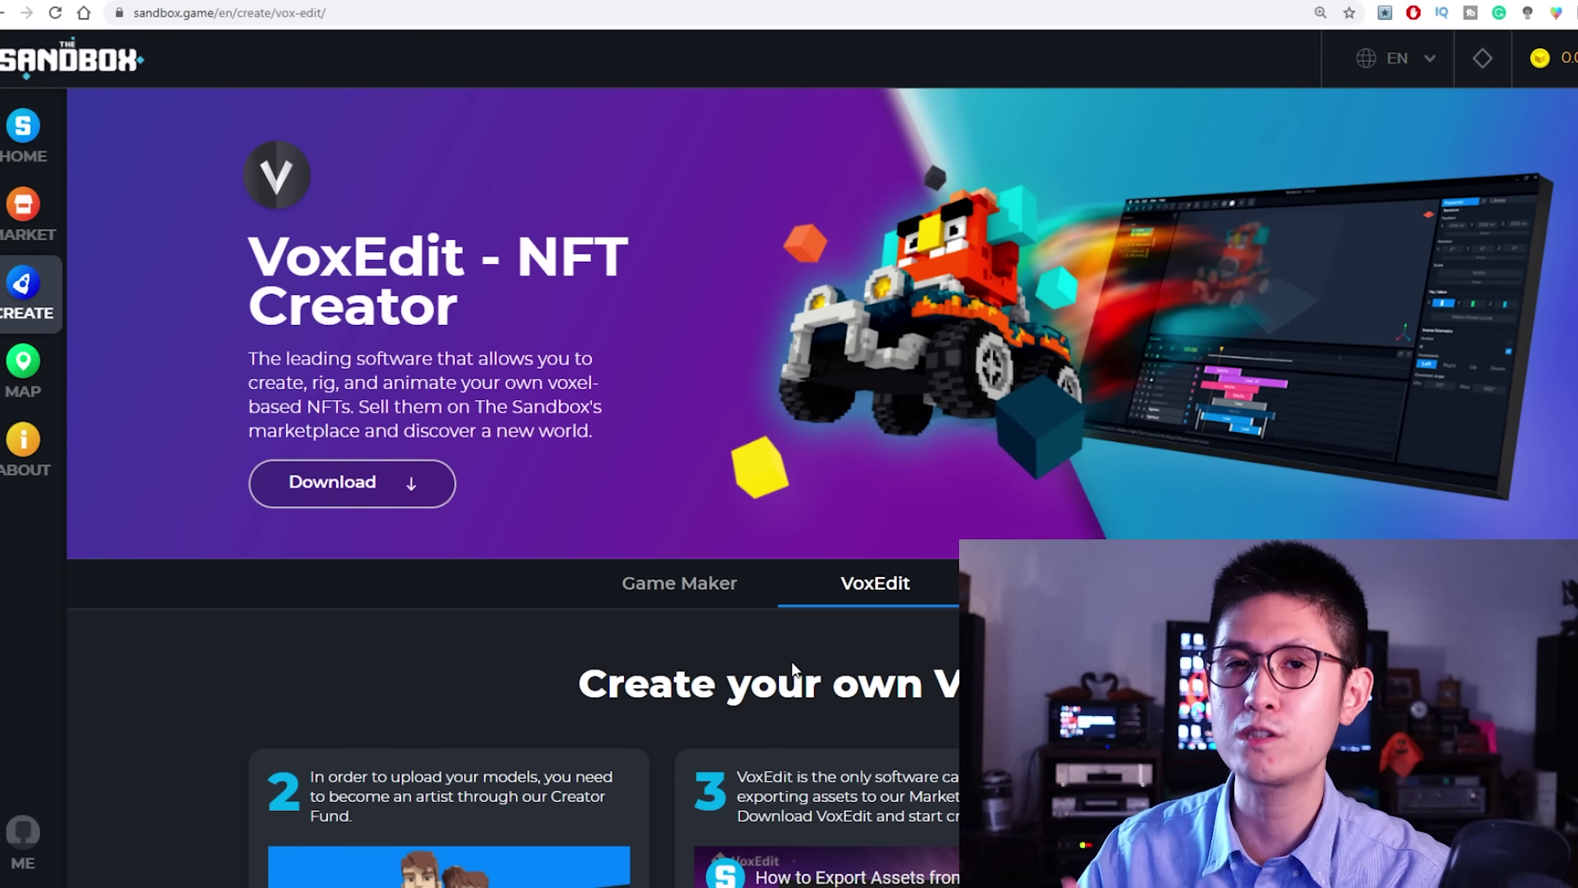
Step: Scroll the VoxEdit page down to the 'Introducing the $2 million Creator fund' section
scroll(792, 661, "down", 5)
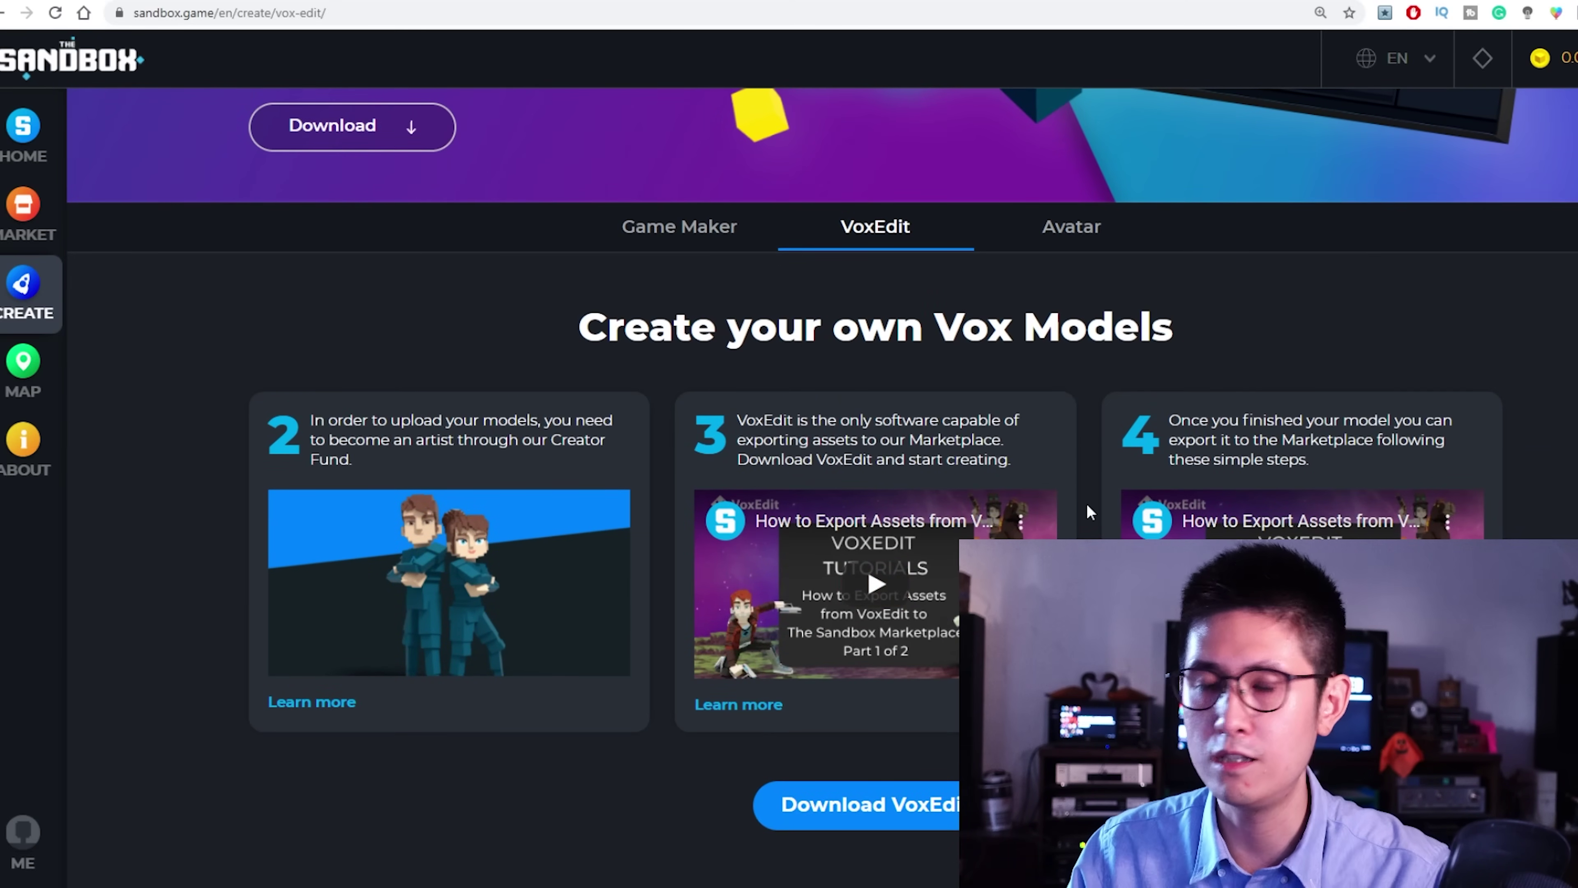
scroll(1090, 506, "up", 3)
scroll(1090, 472, "down", 1)
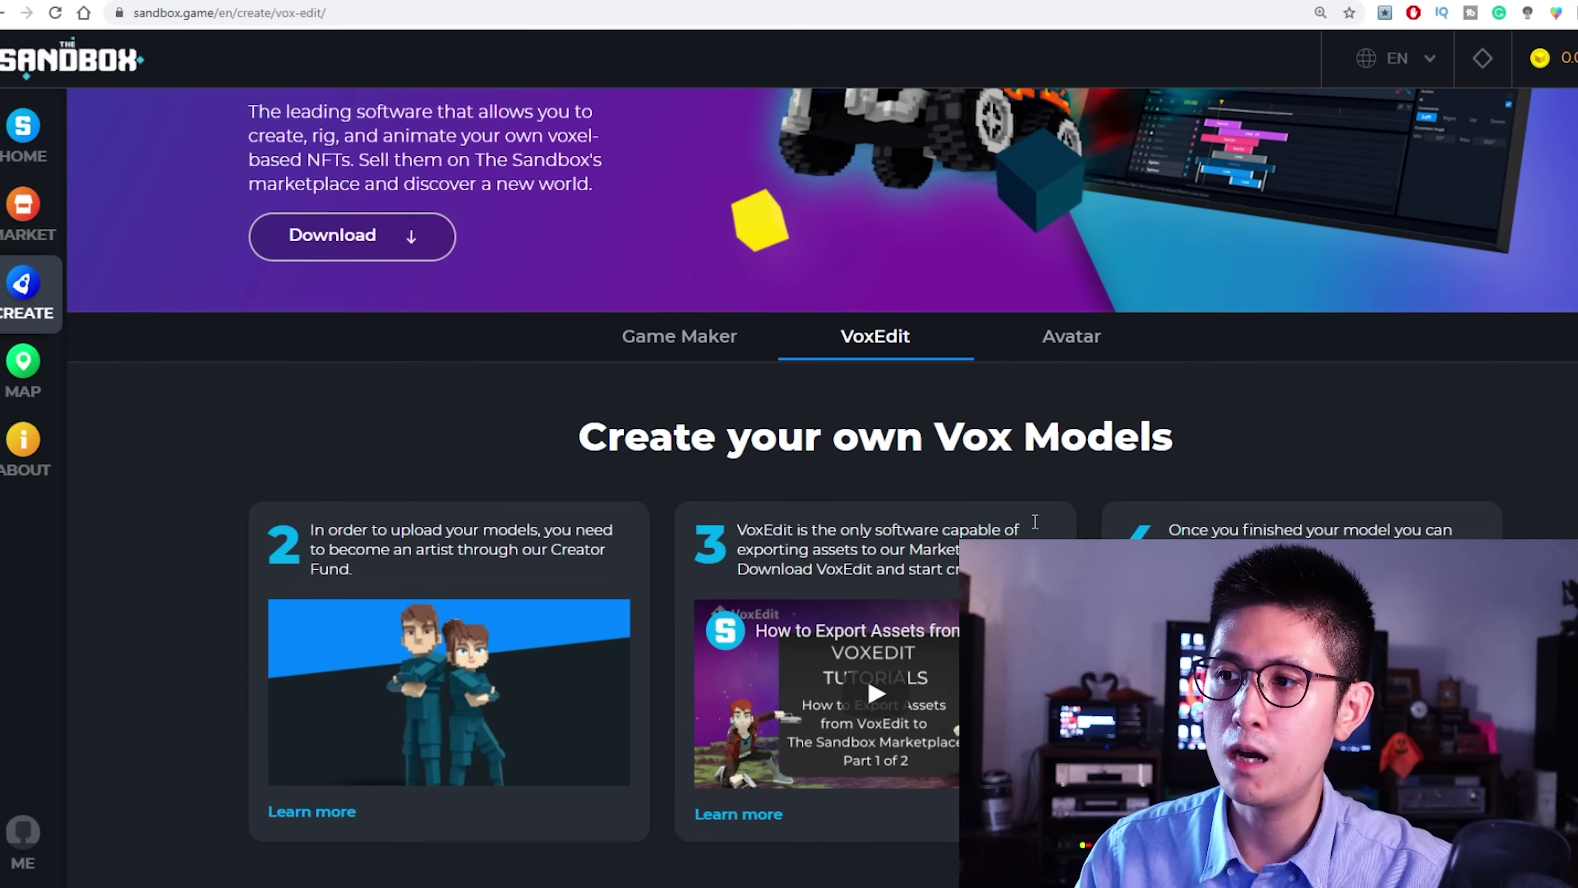
scroll(1089, 447, "down", 3)
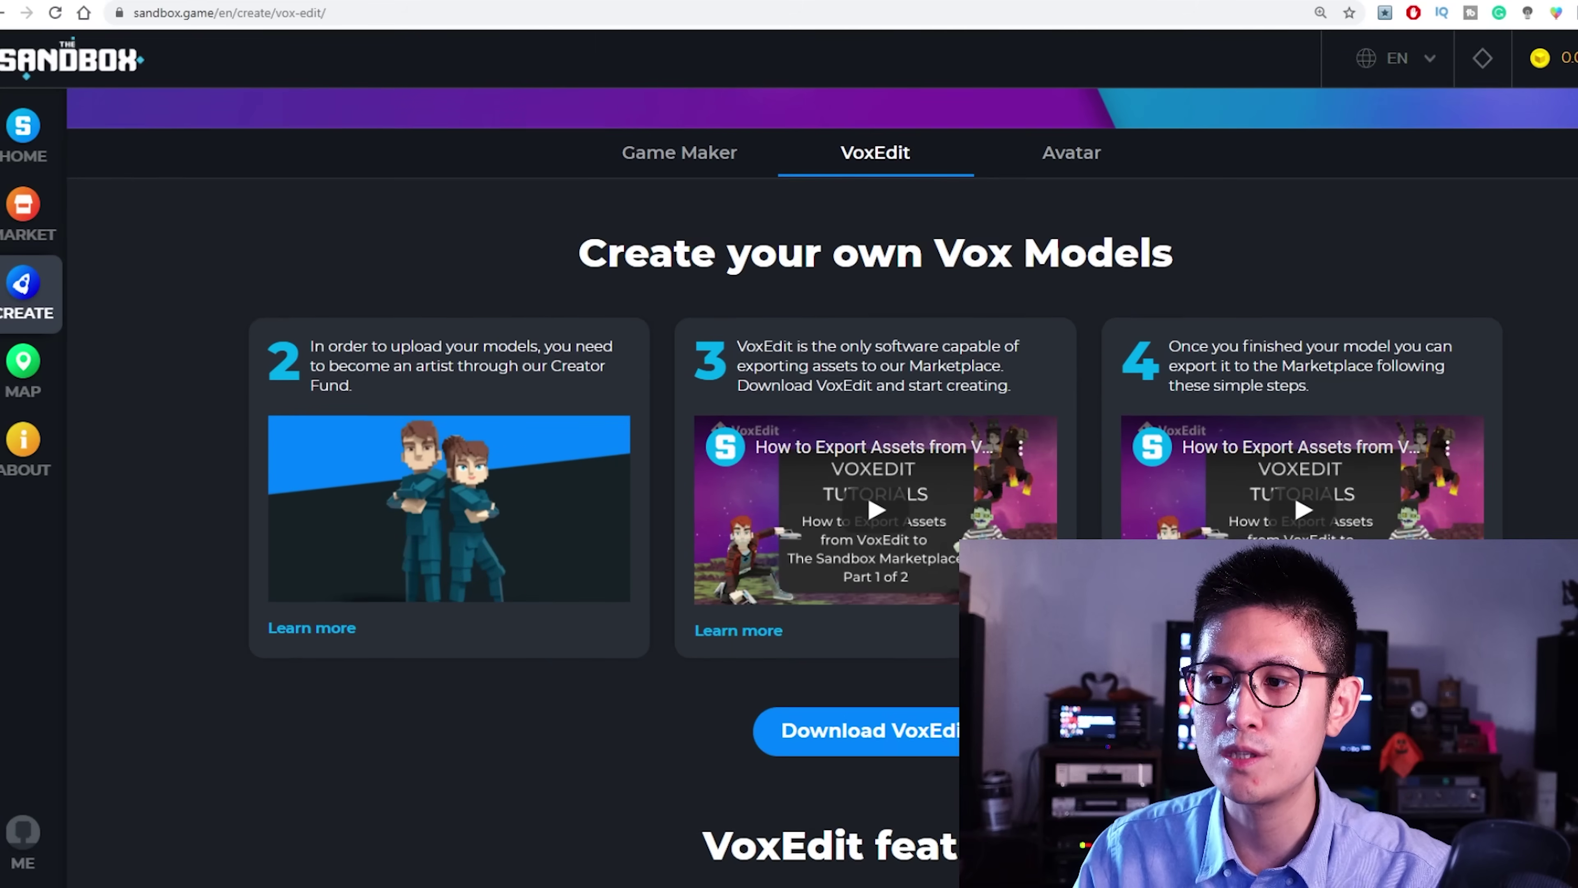
scroll(1072, 431, "up", 2)
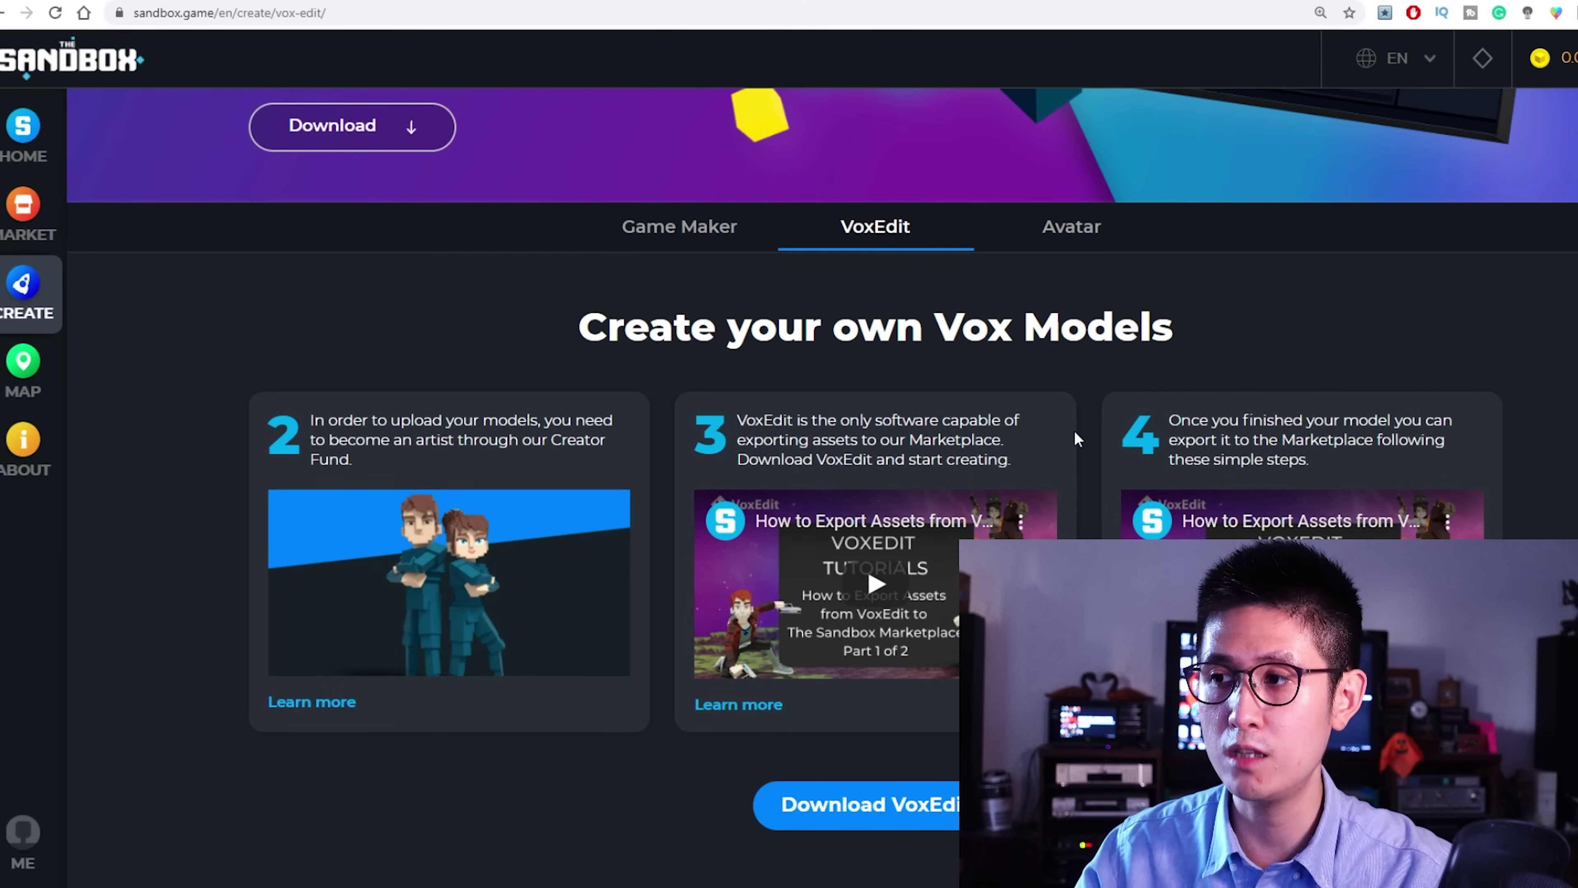
scroll(1076, 438, "up", 1)
scroll(1076, 438, "up", 5)
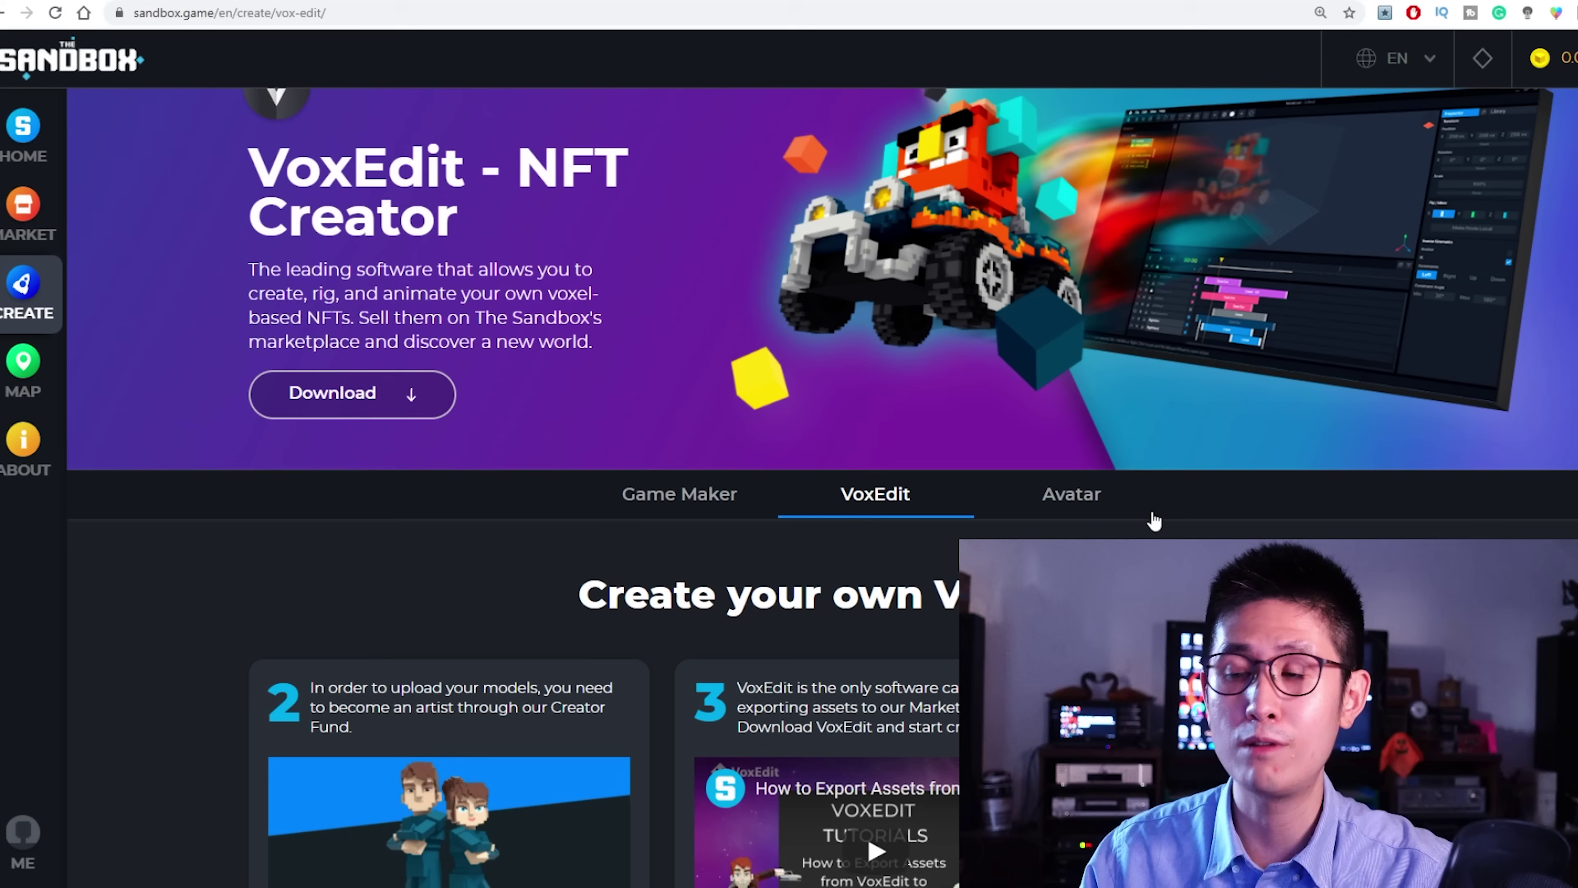
scroll(1155, 515, "down", 2)
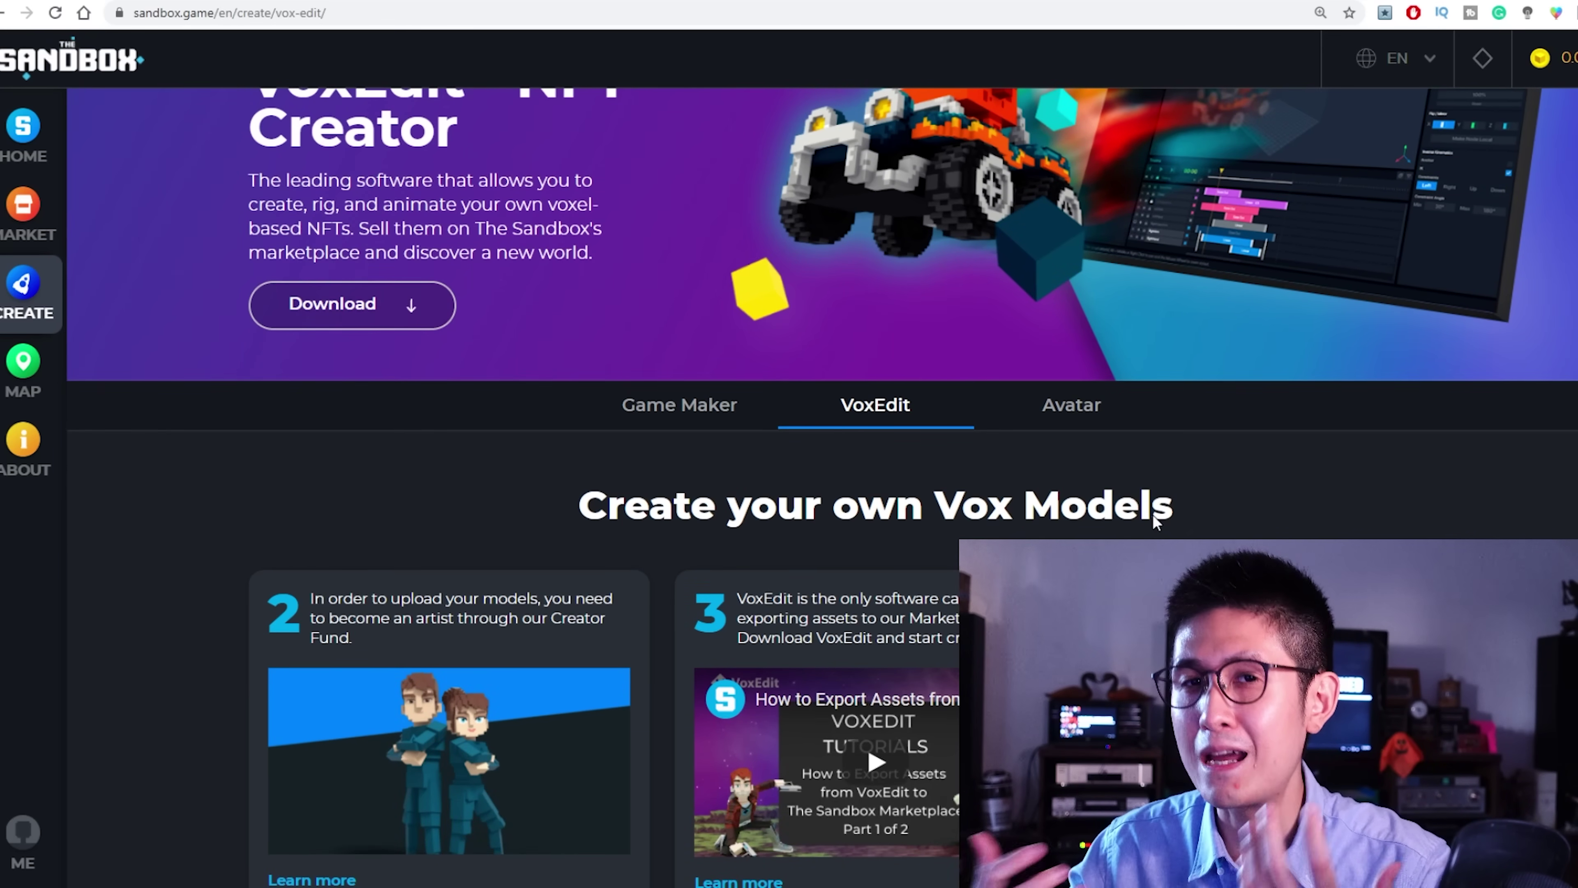
scroll(1152, 514, "down", 5)
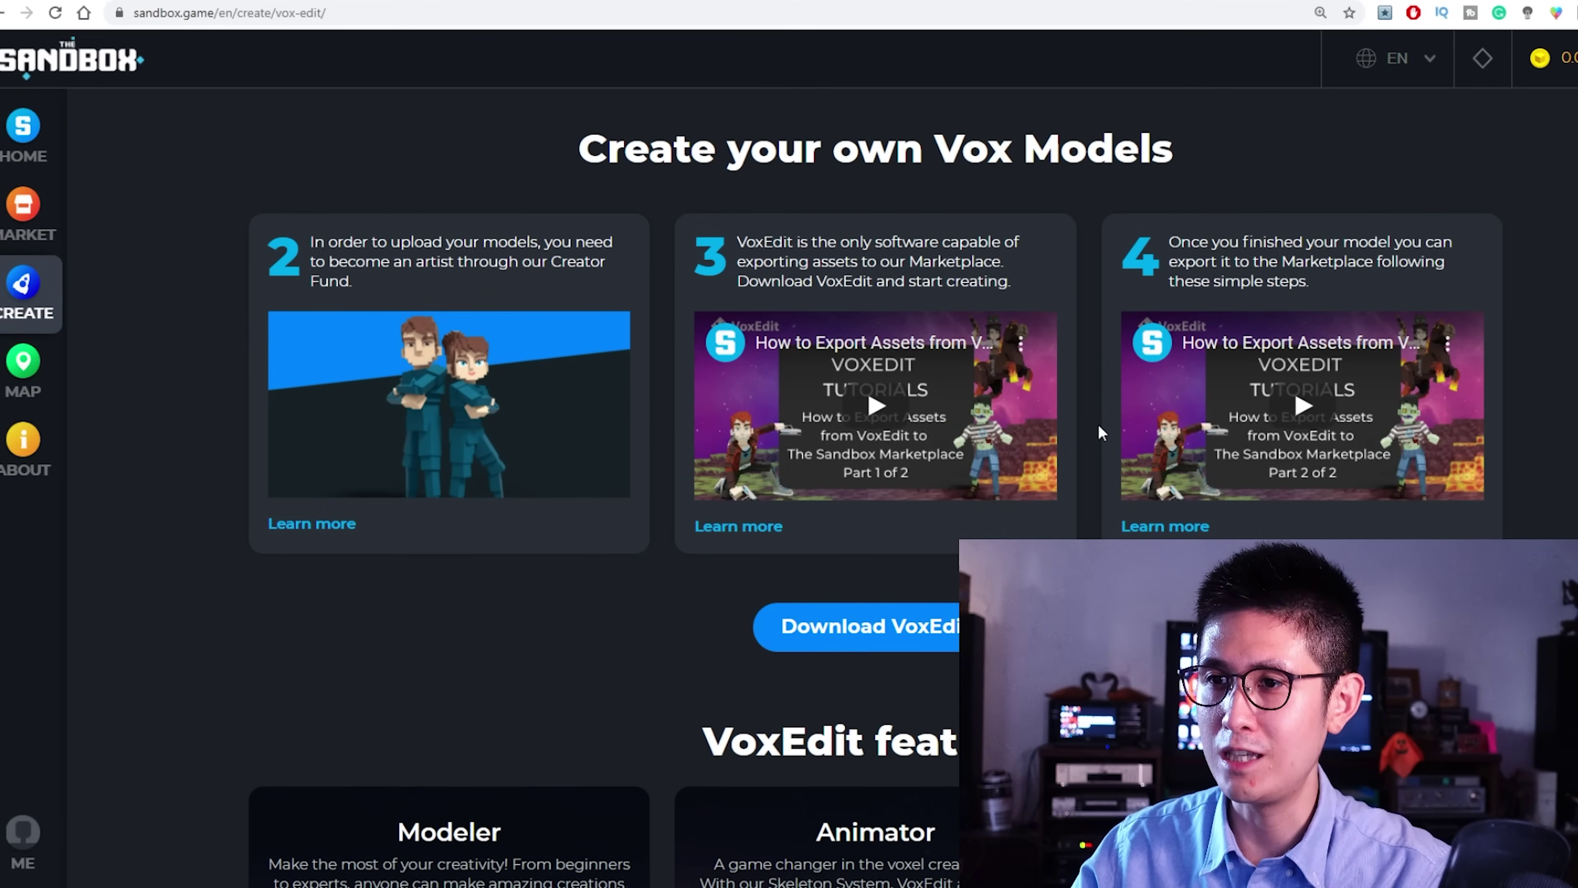
scroll(1094, 429, "down", 4)
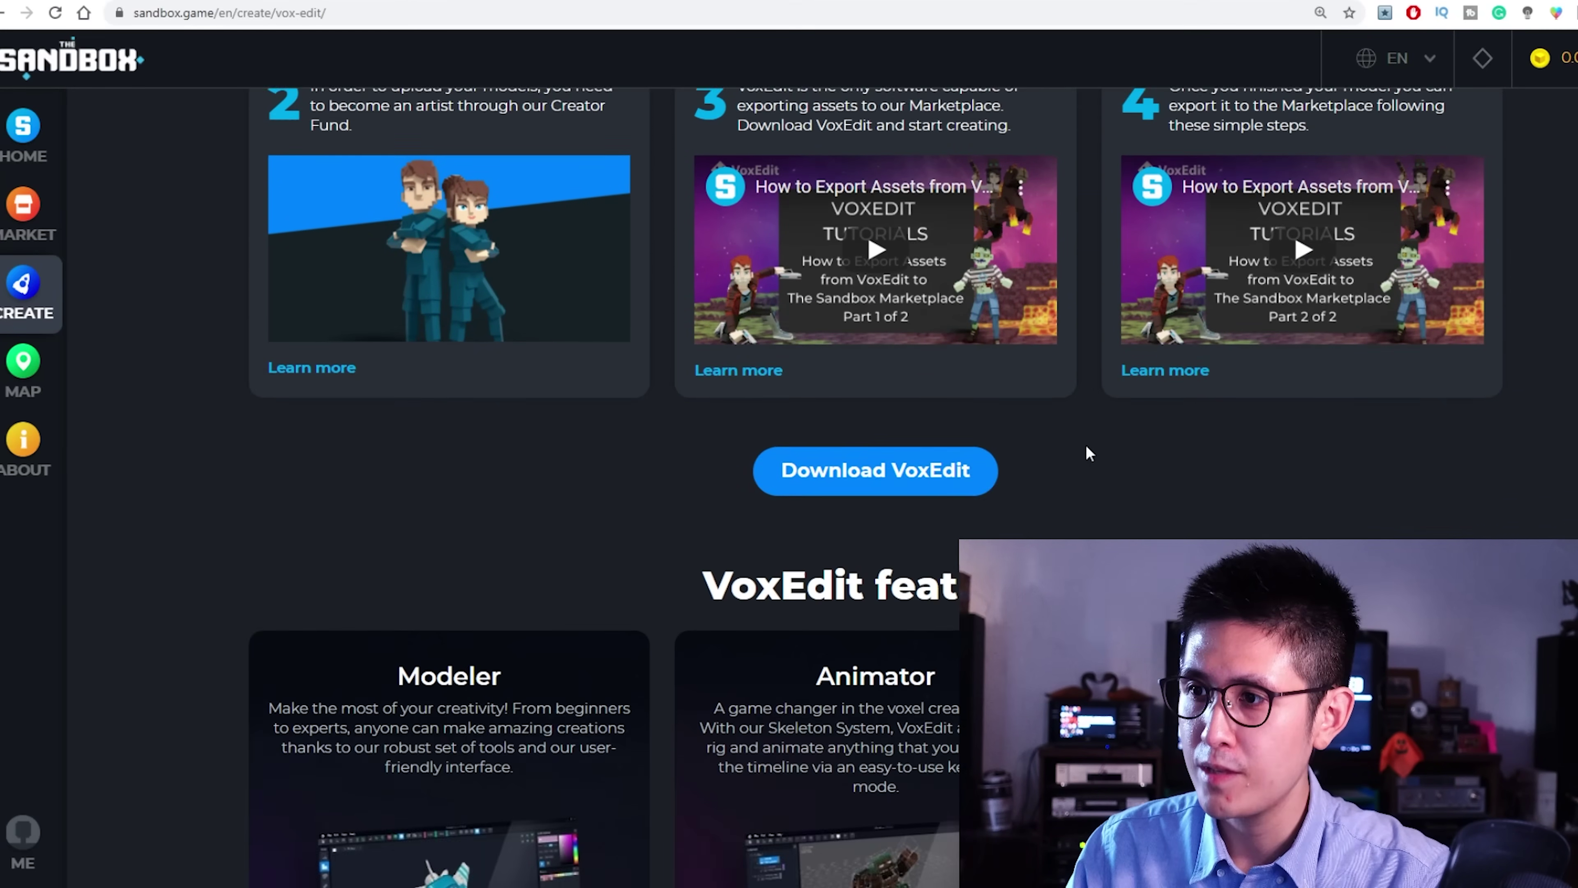
scroll(770, 450, "down", 3)
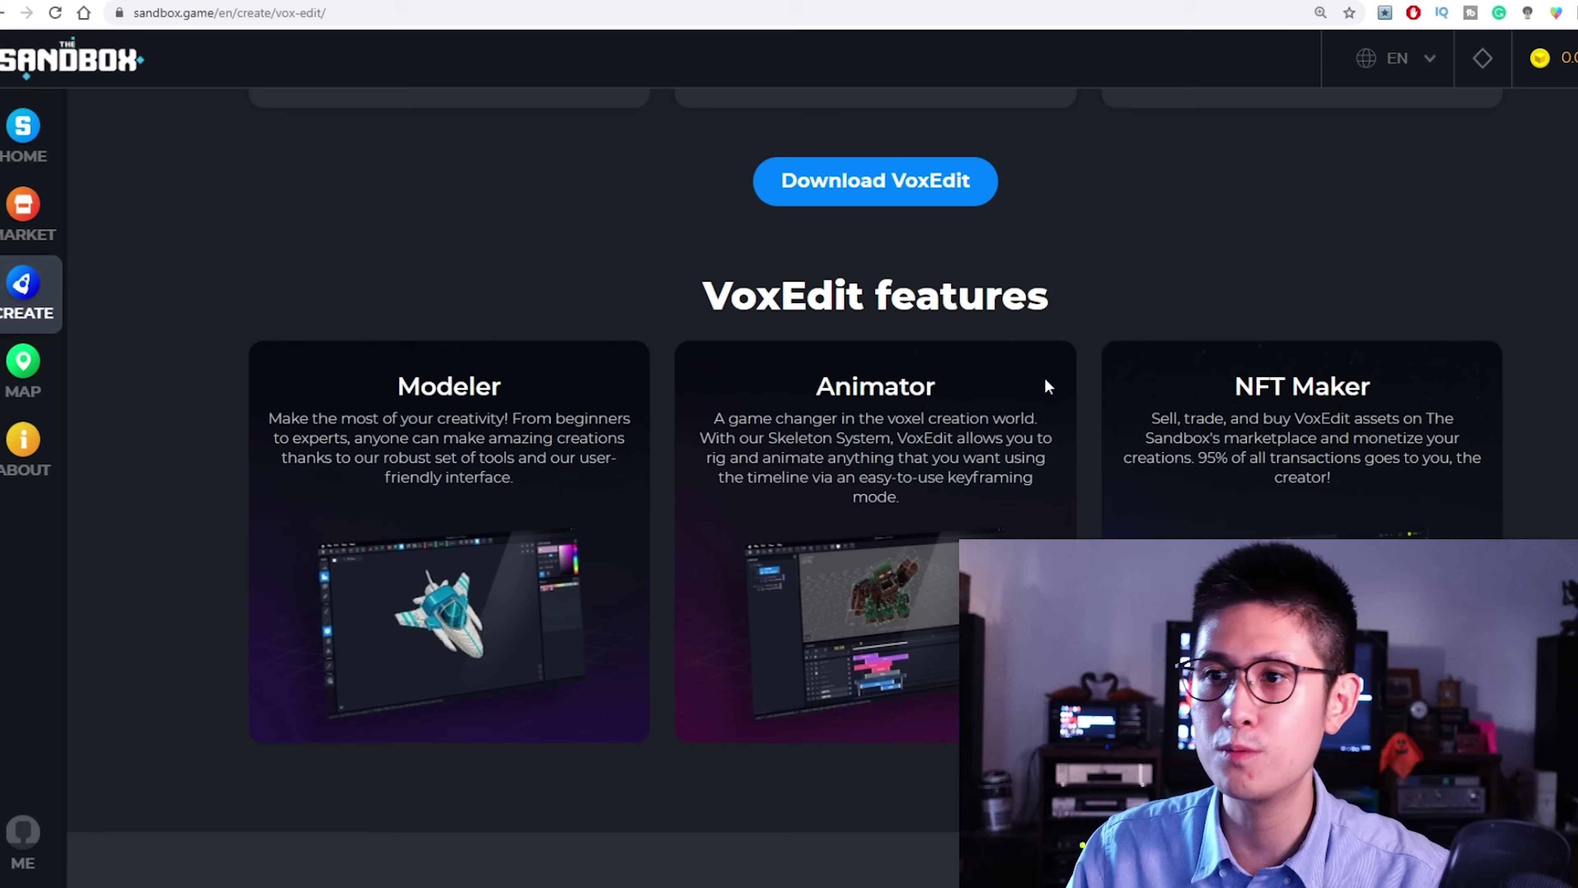
scroll(1054, 359, "up", 6)
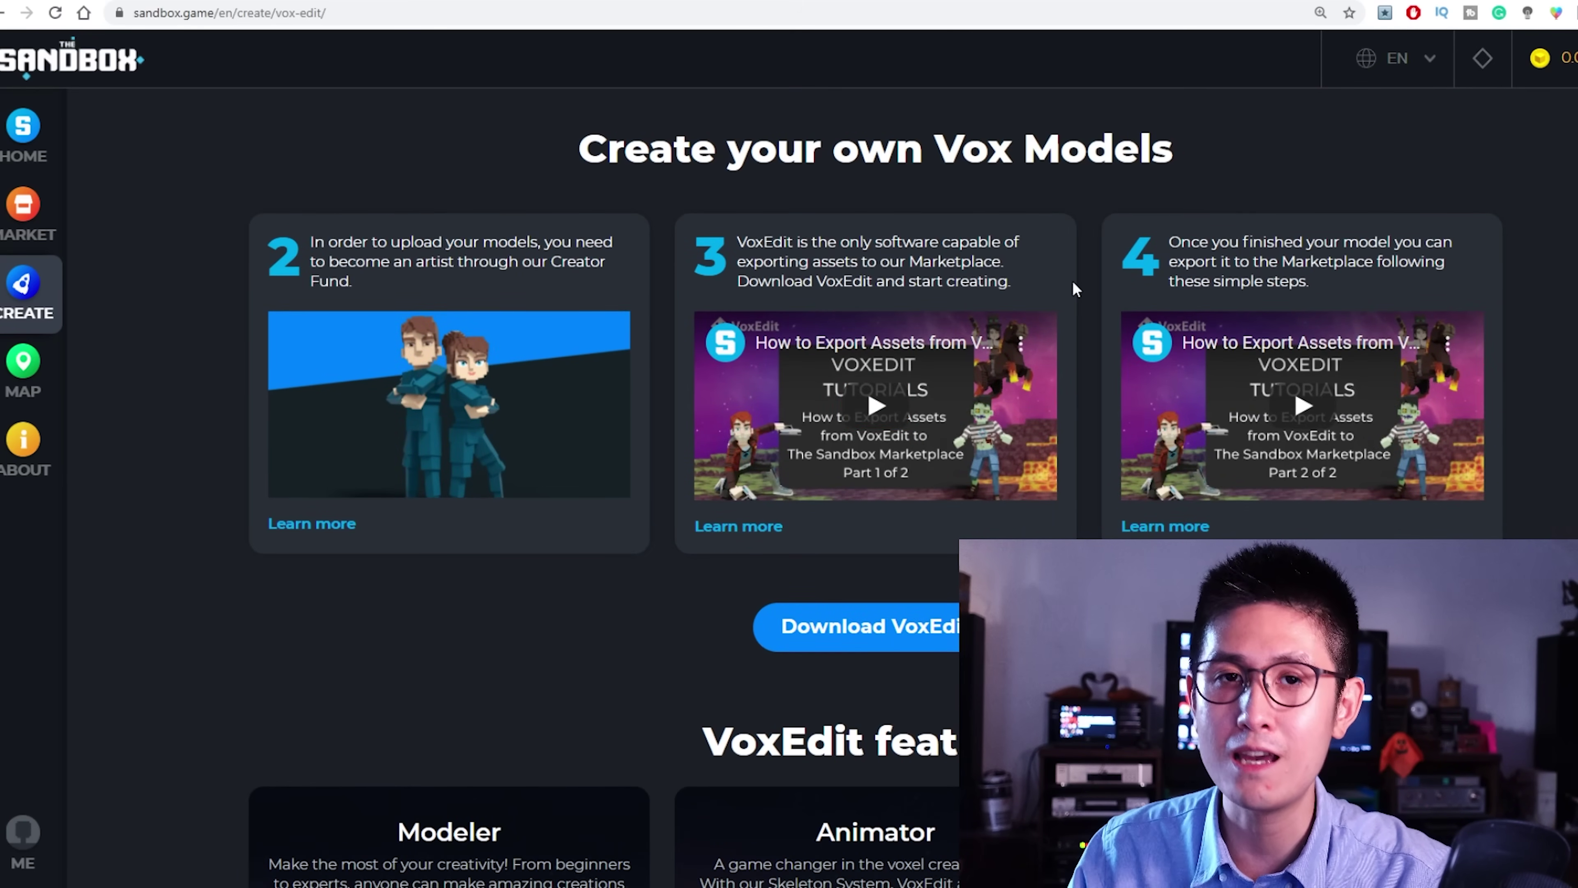
scroll(1073, 282, "down", 6)
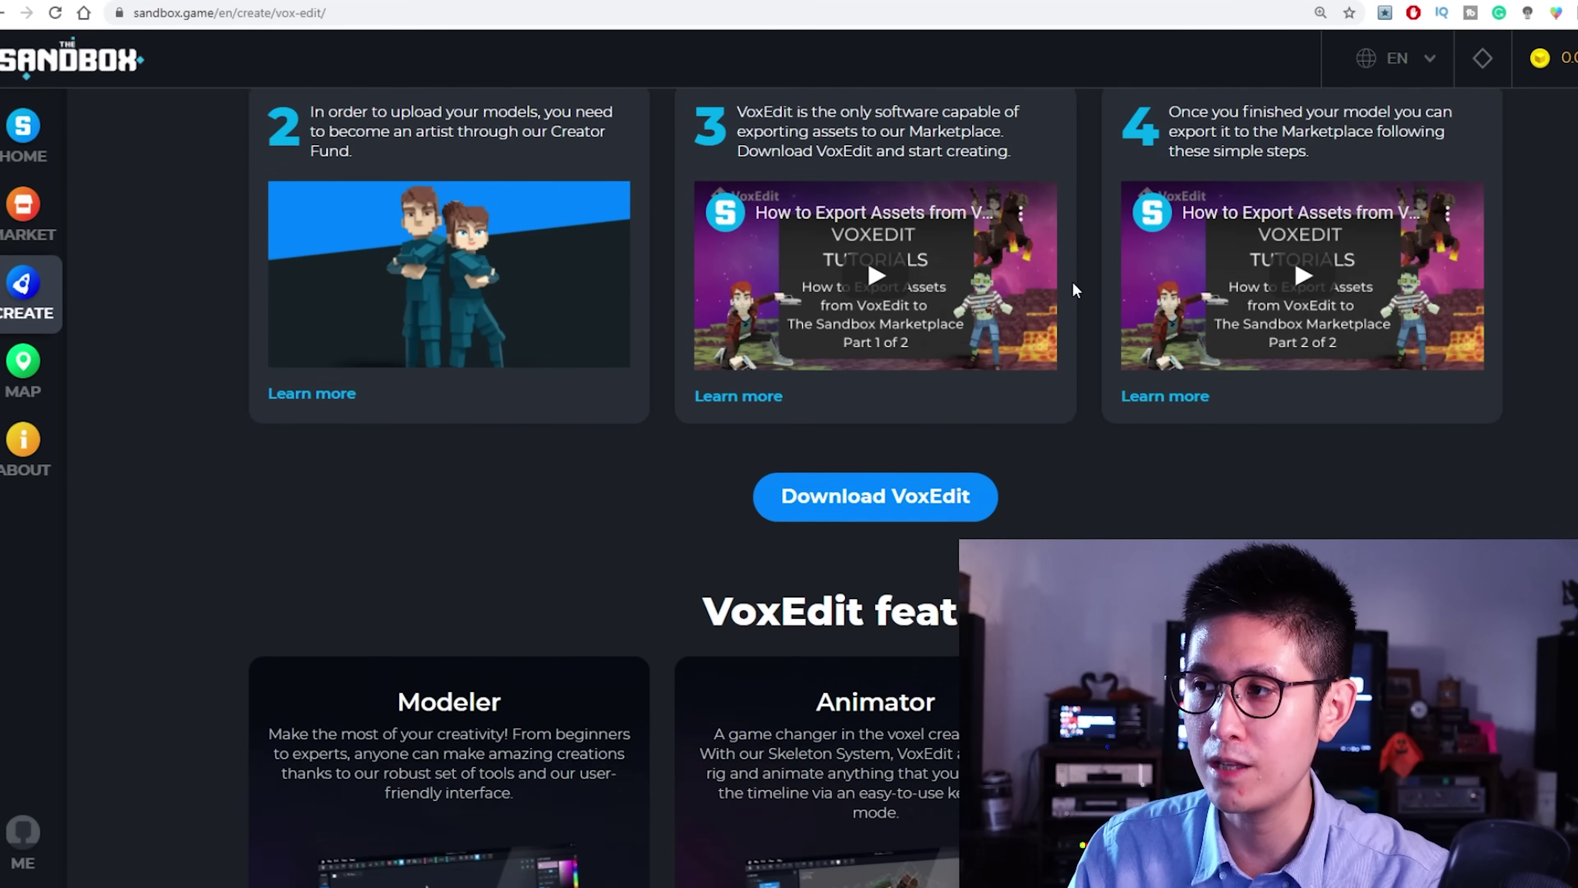
scroll(1073, 281, "down", 2)
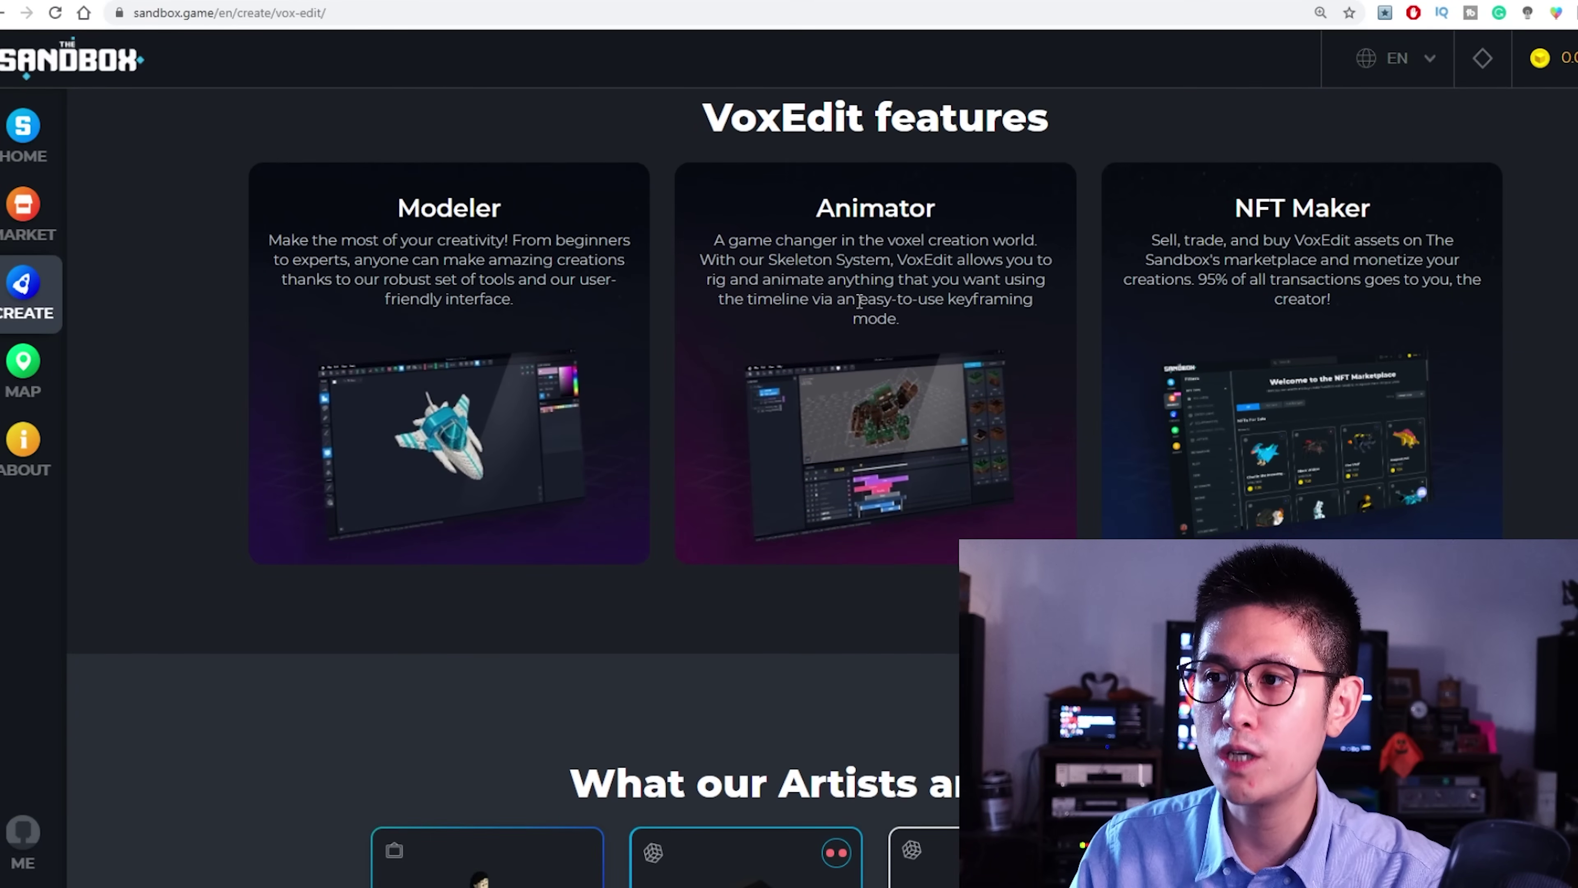
scroll(948, 352, "down", 8)
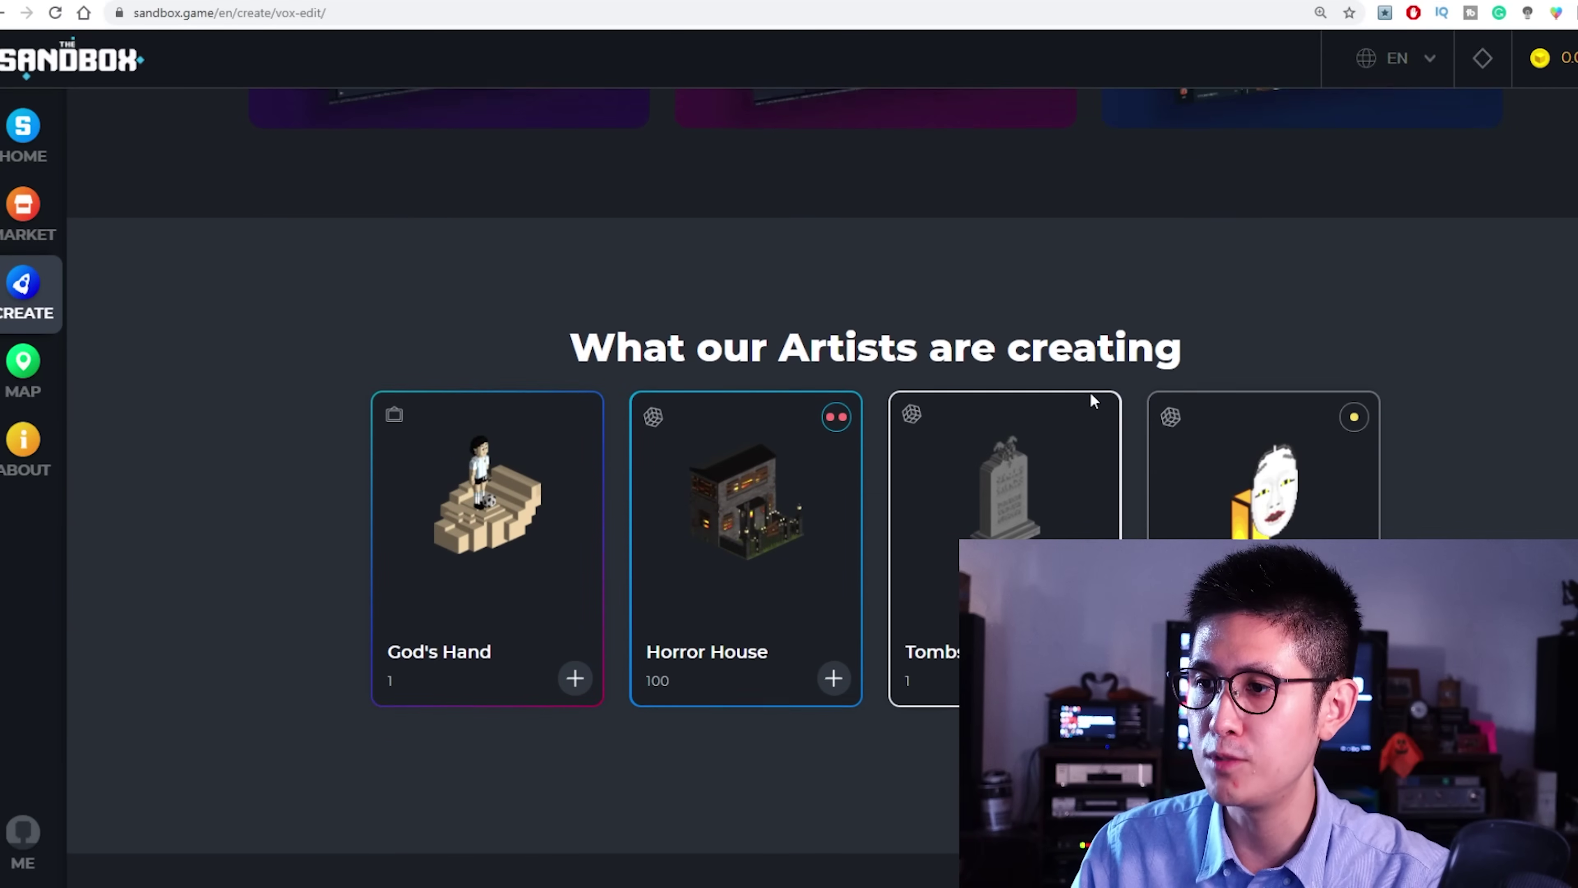
scroll(1084, 401, "down", 8)
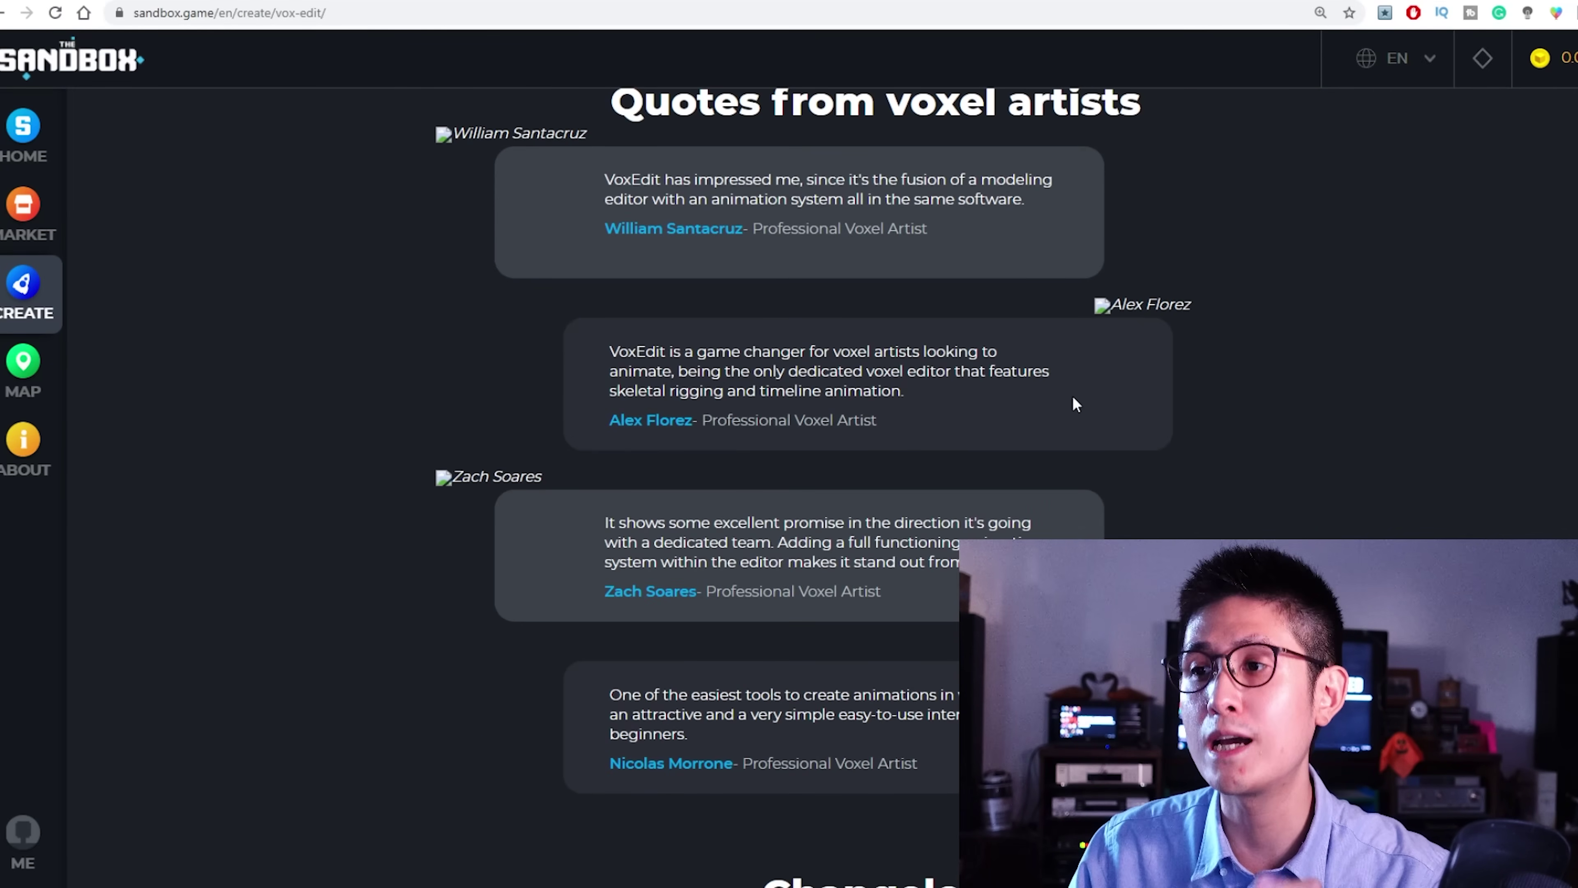
scroll(1075, 404, "down", 18)
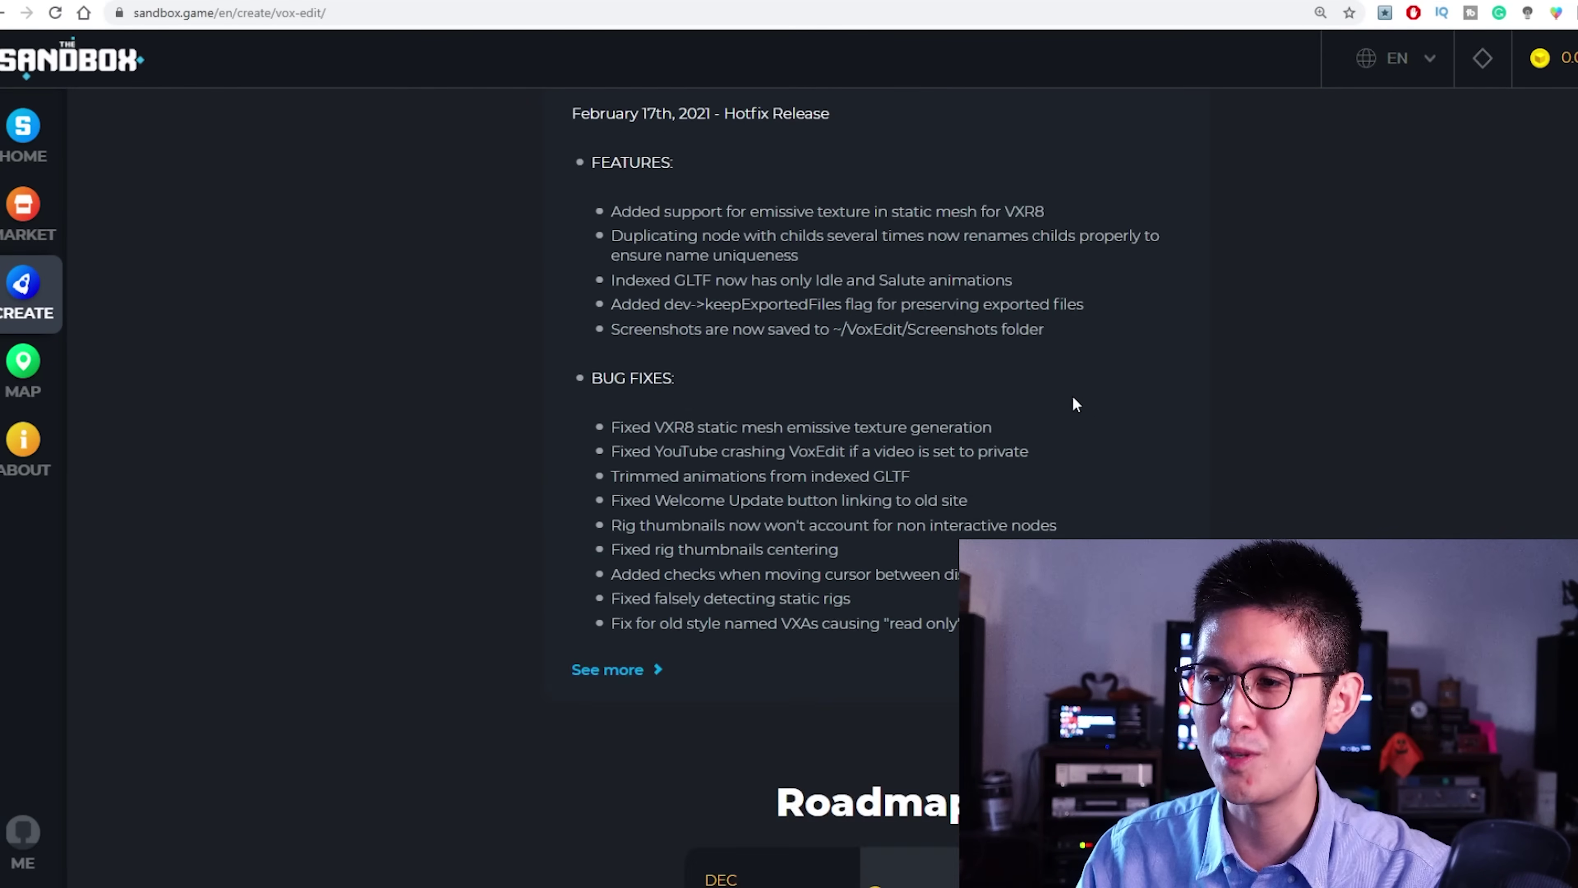
scroll(1075, 404, "down", 6)
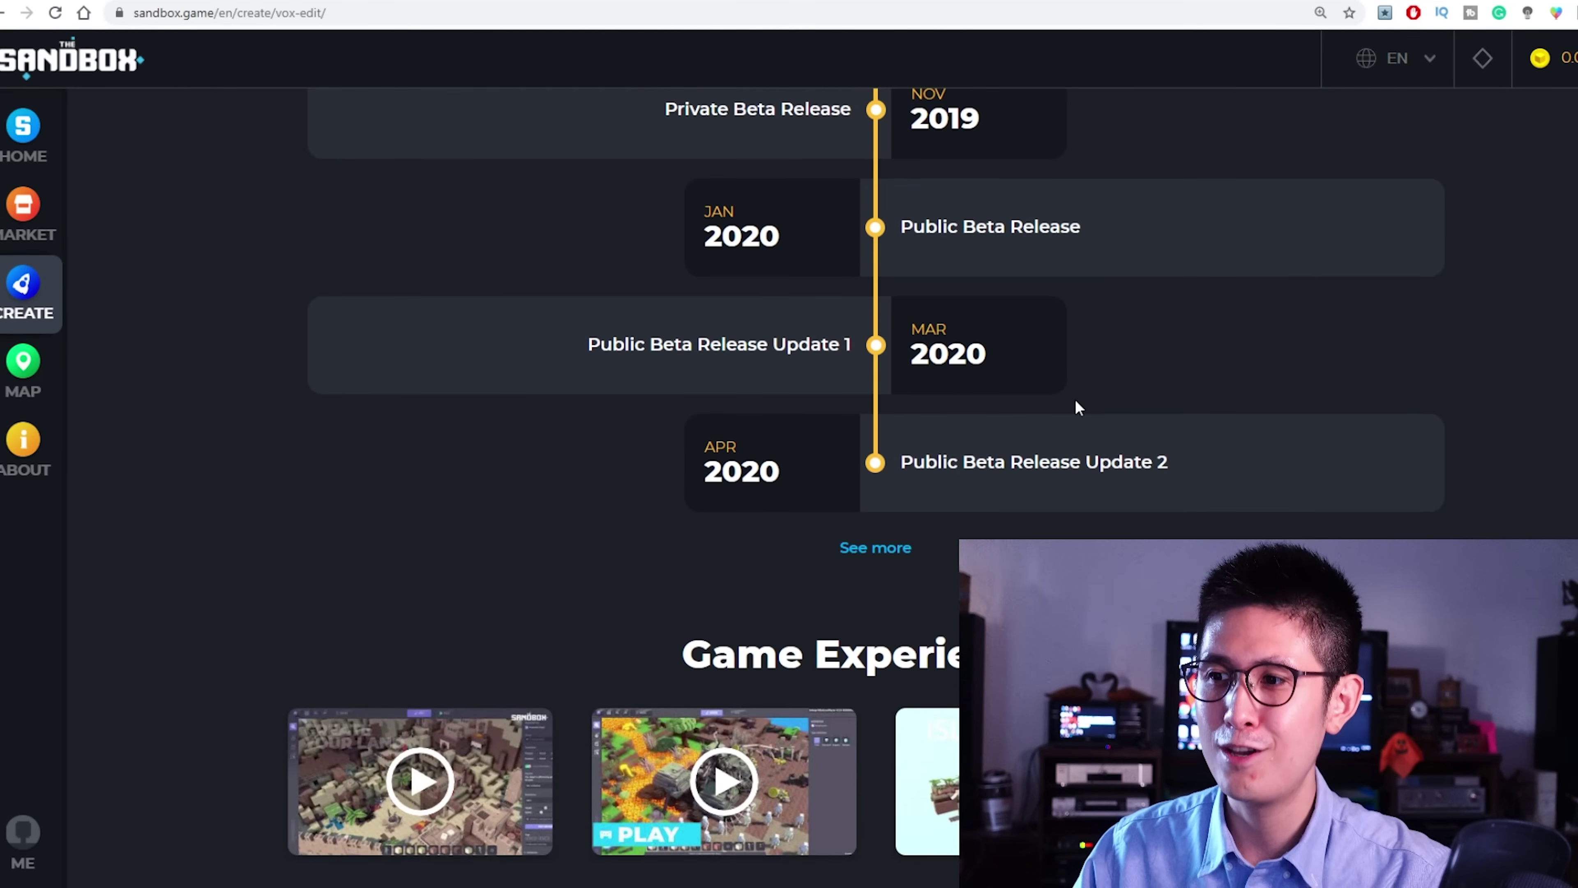
scroll(1077, 407, "down", 5)
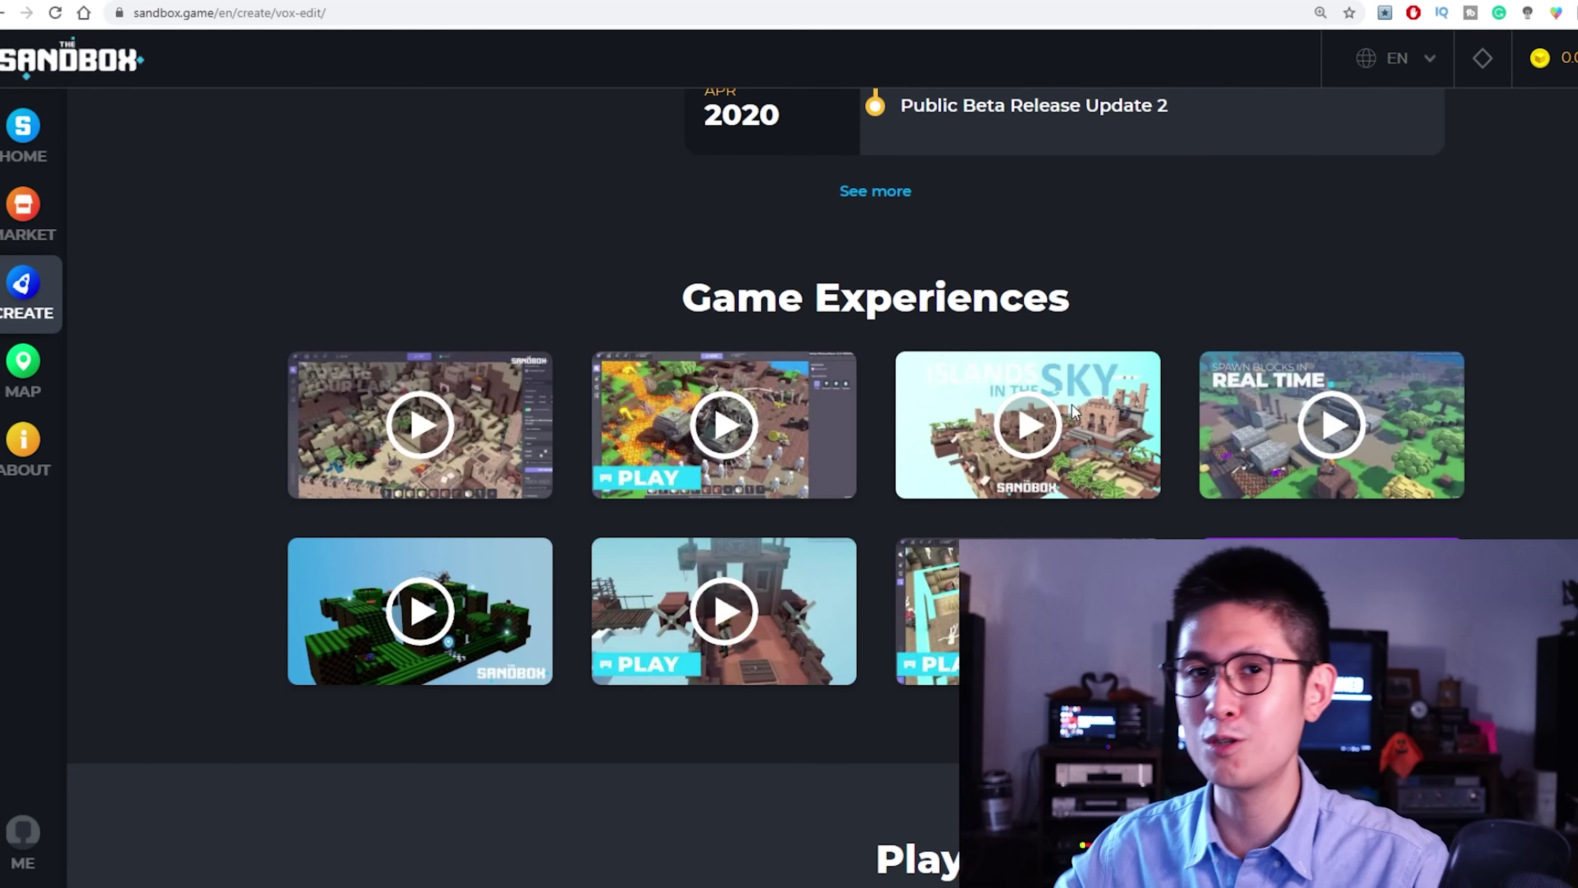
scroll(1071, 404, "down", 7)
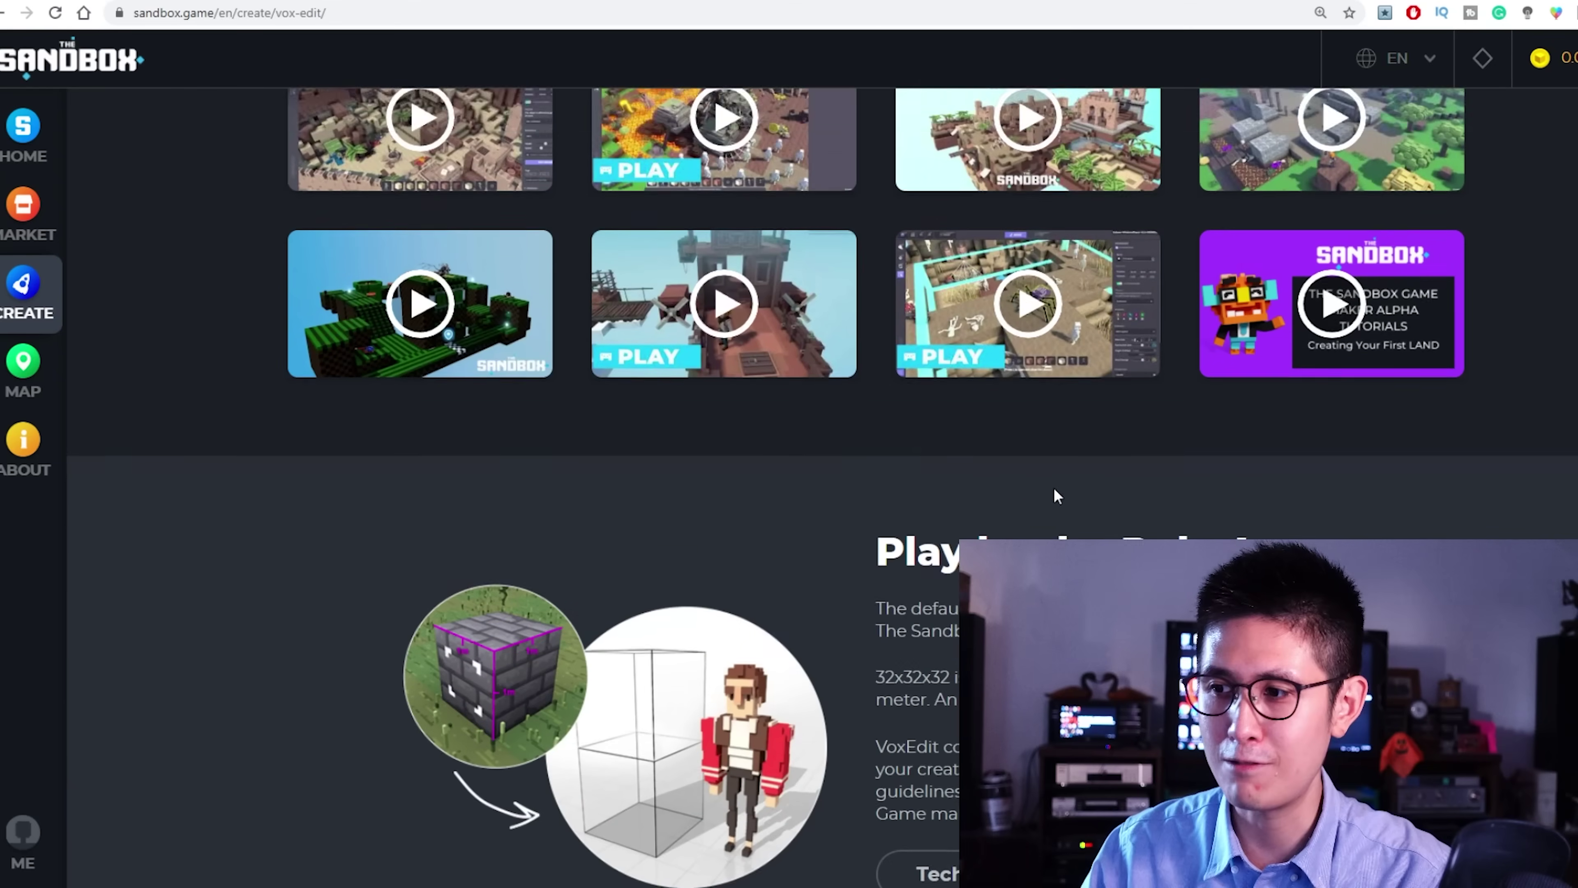
scroll(1058, 498, "down", 8)
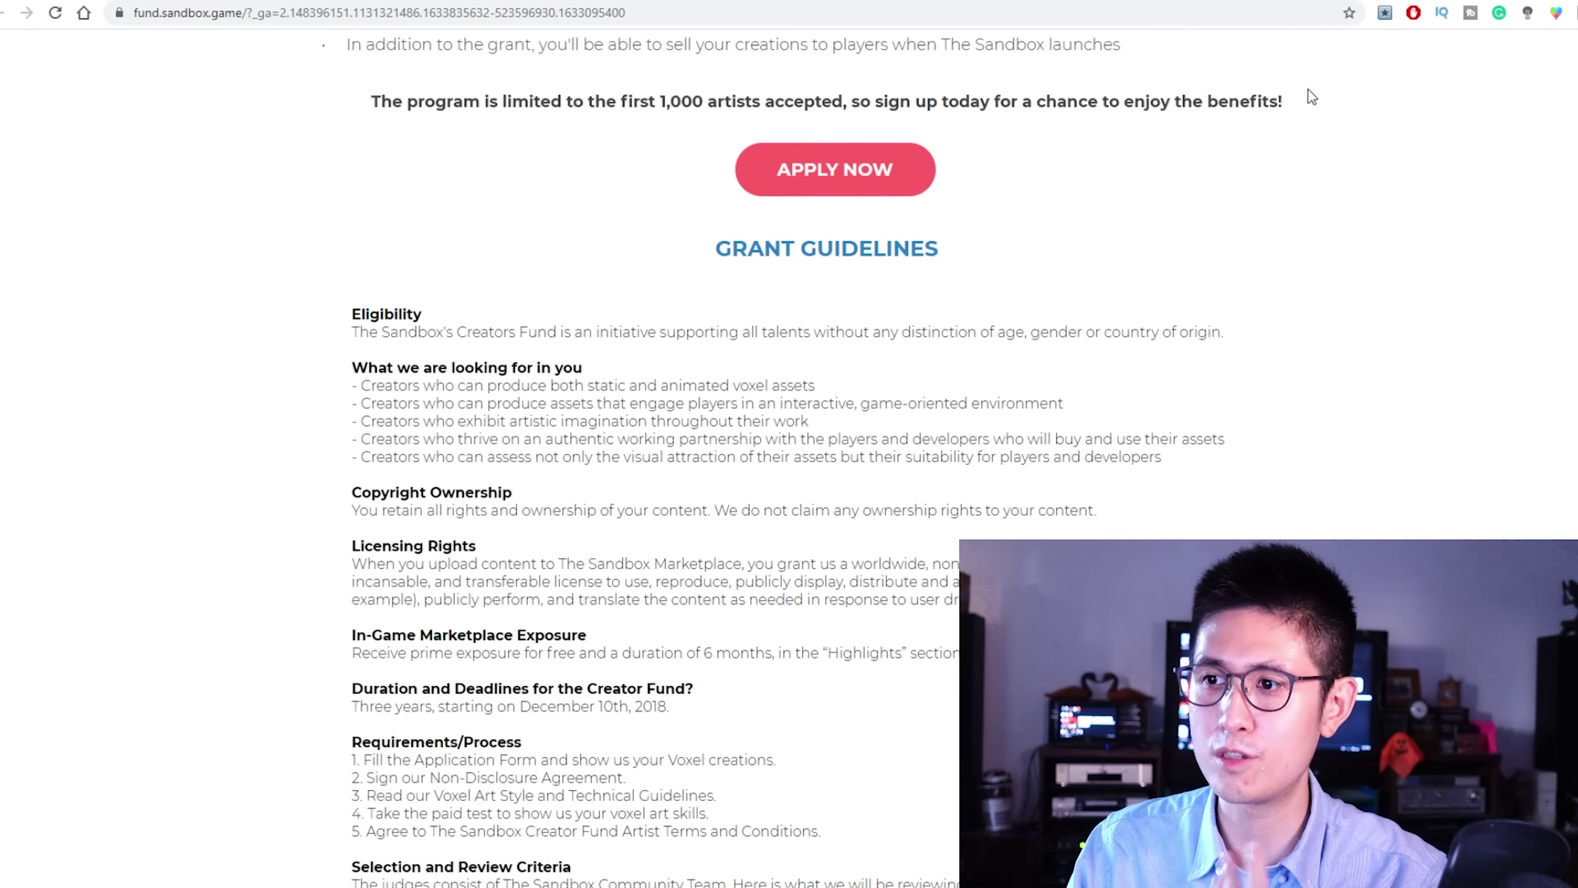
Step: Scroll the Creator Fund benefits and briefly highlight the line about 100% of profits
scroll(1221, 260, "up", 10)
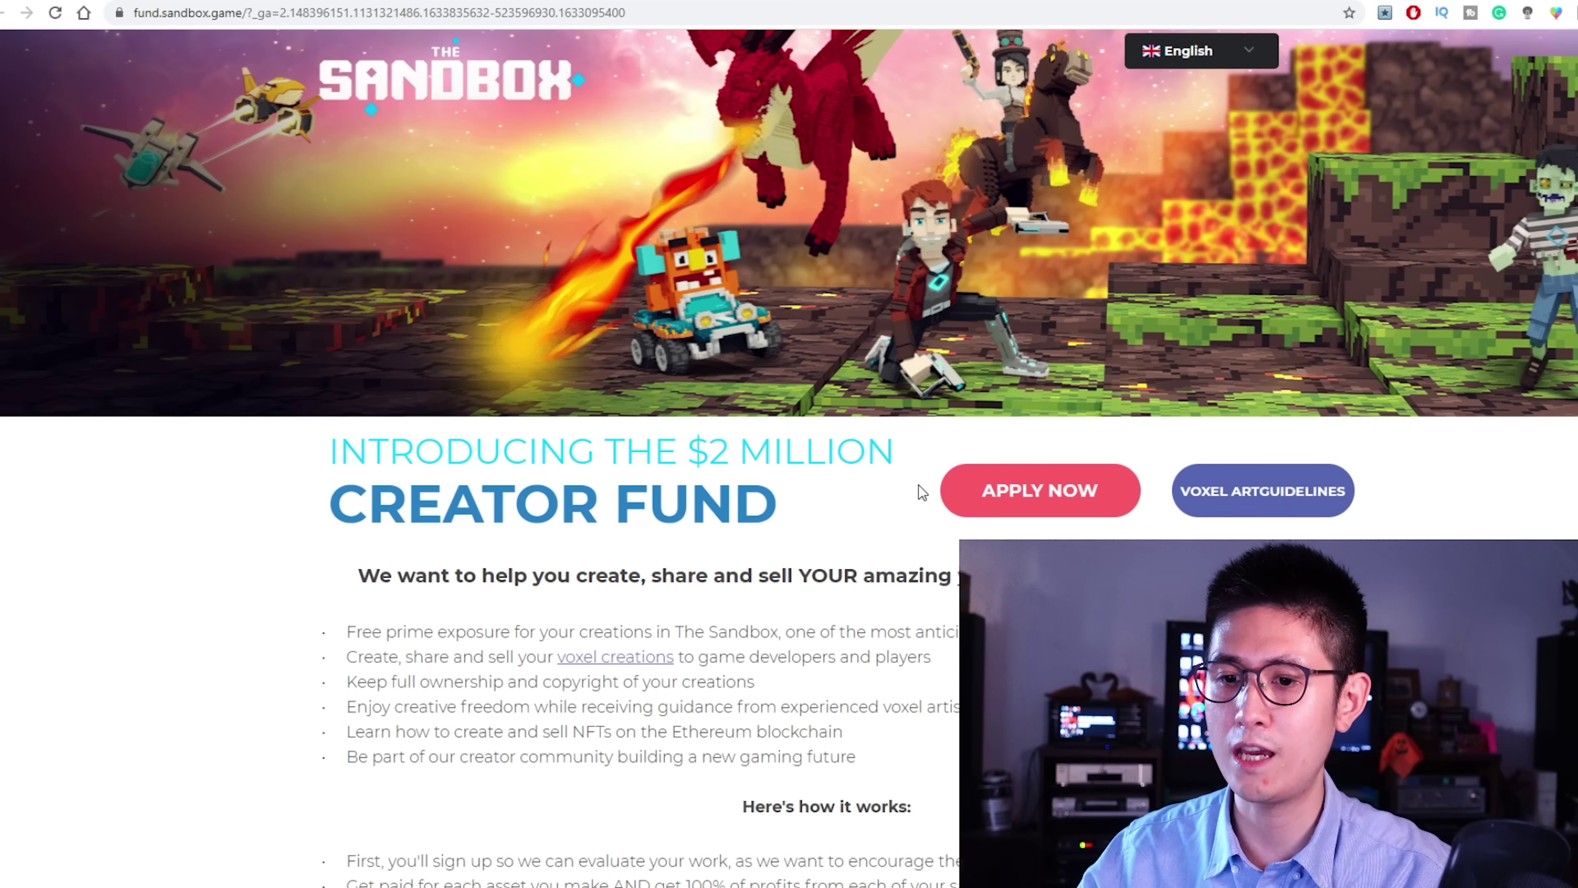
scroll(918, 485, "down", 4)
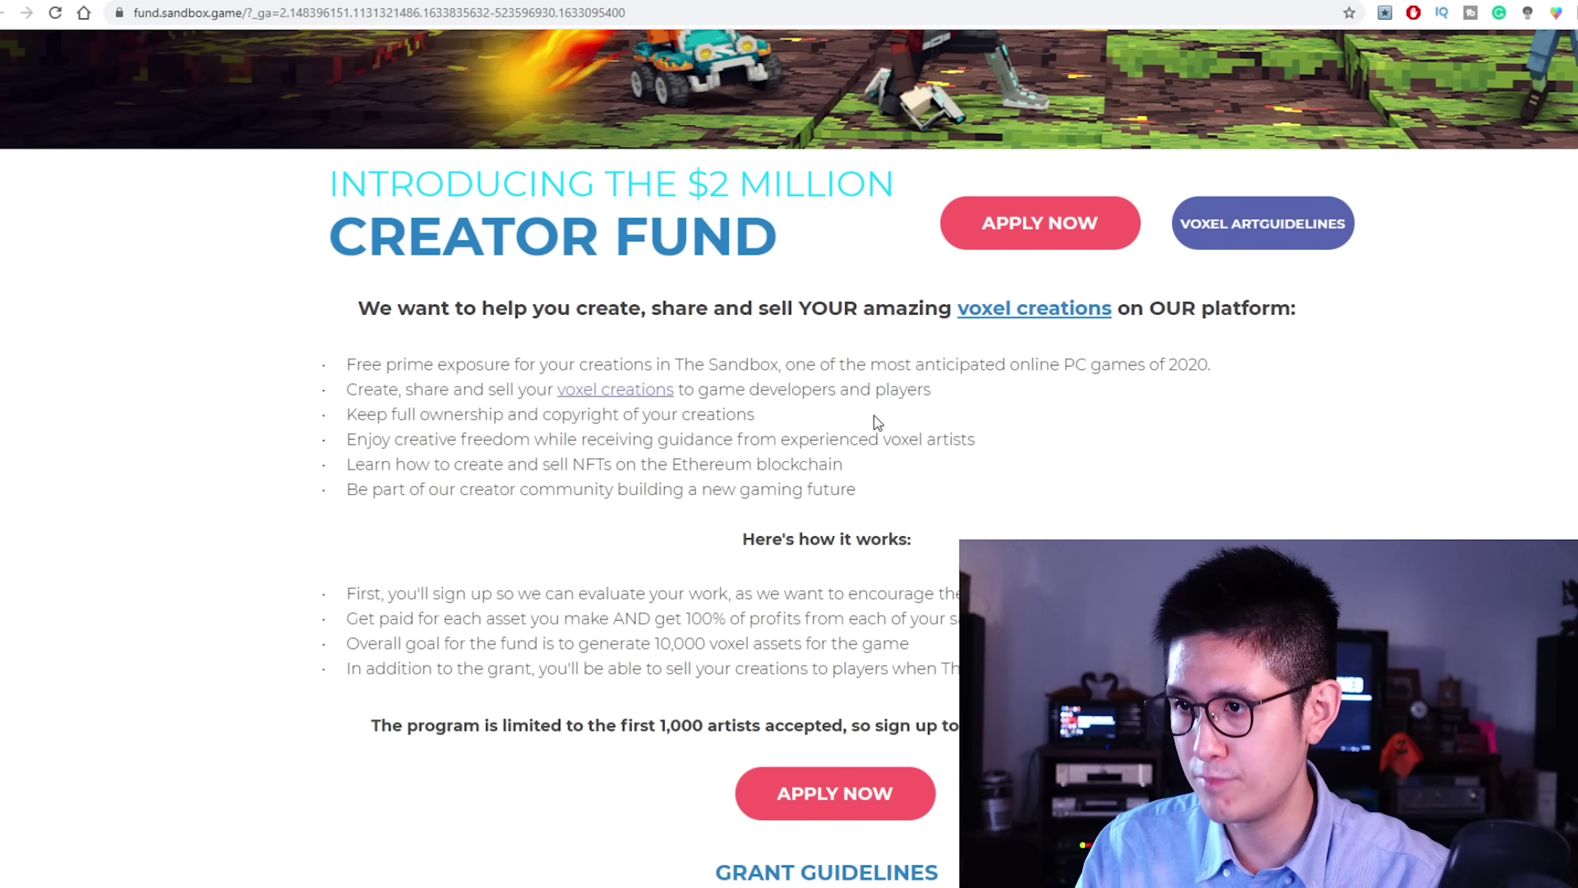
scroll(874, 416, "down", 3)
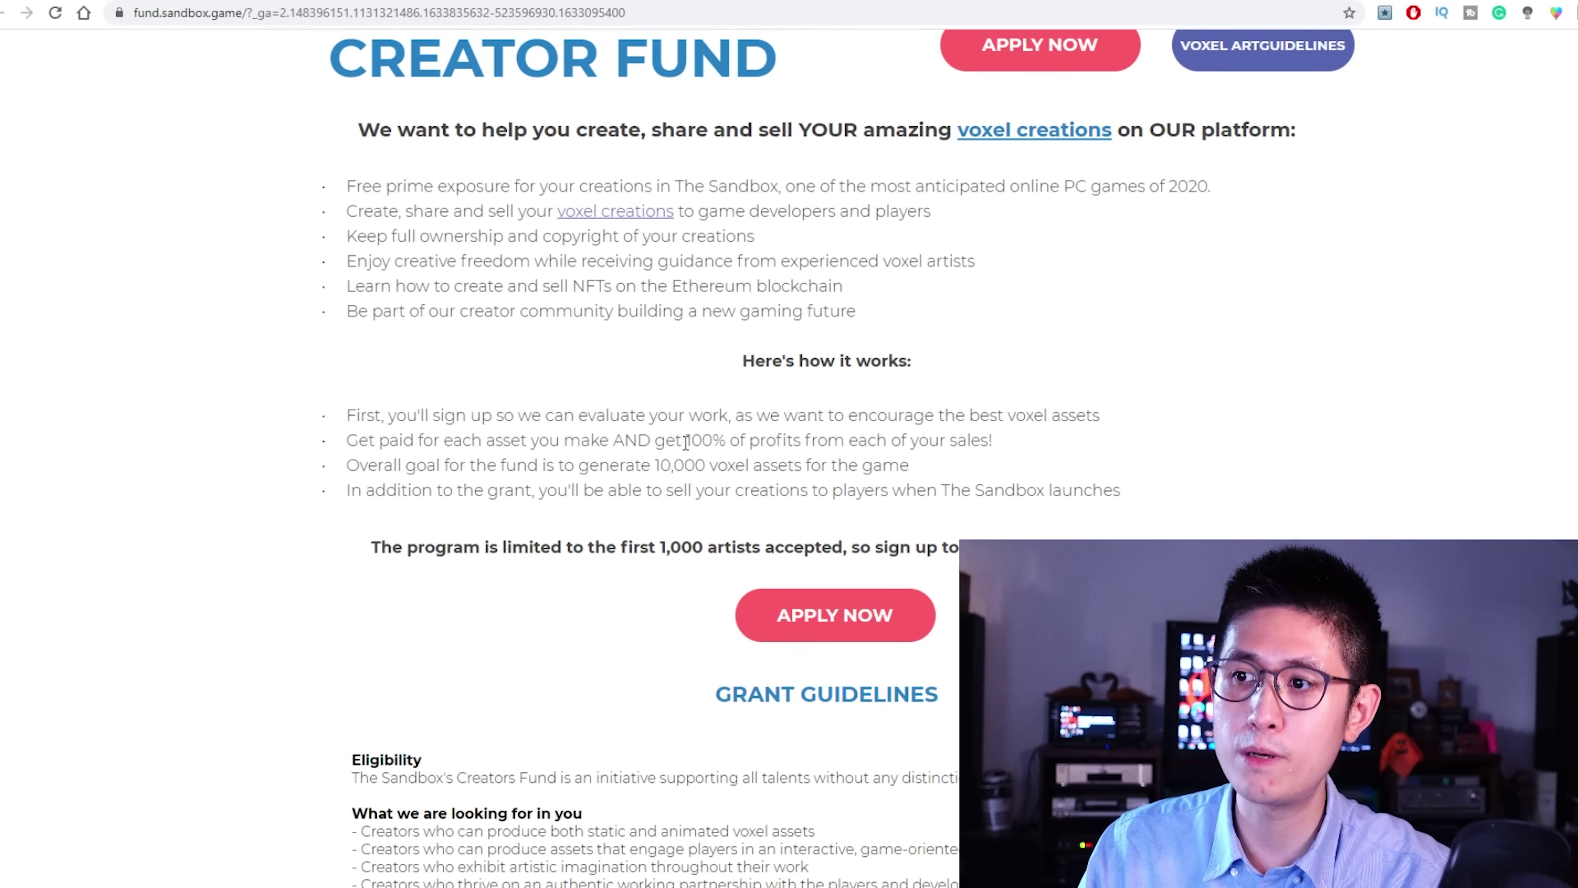
left_click_drag(686, 442, 1017, 445)
left_click(1014, 438)
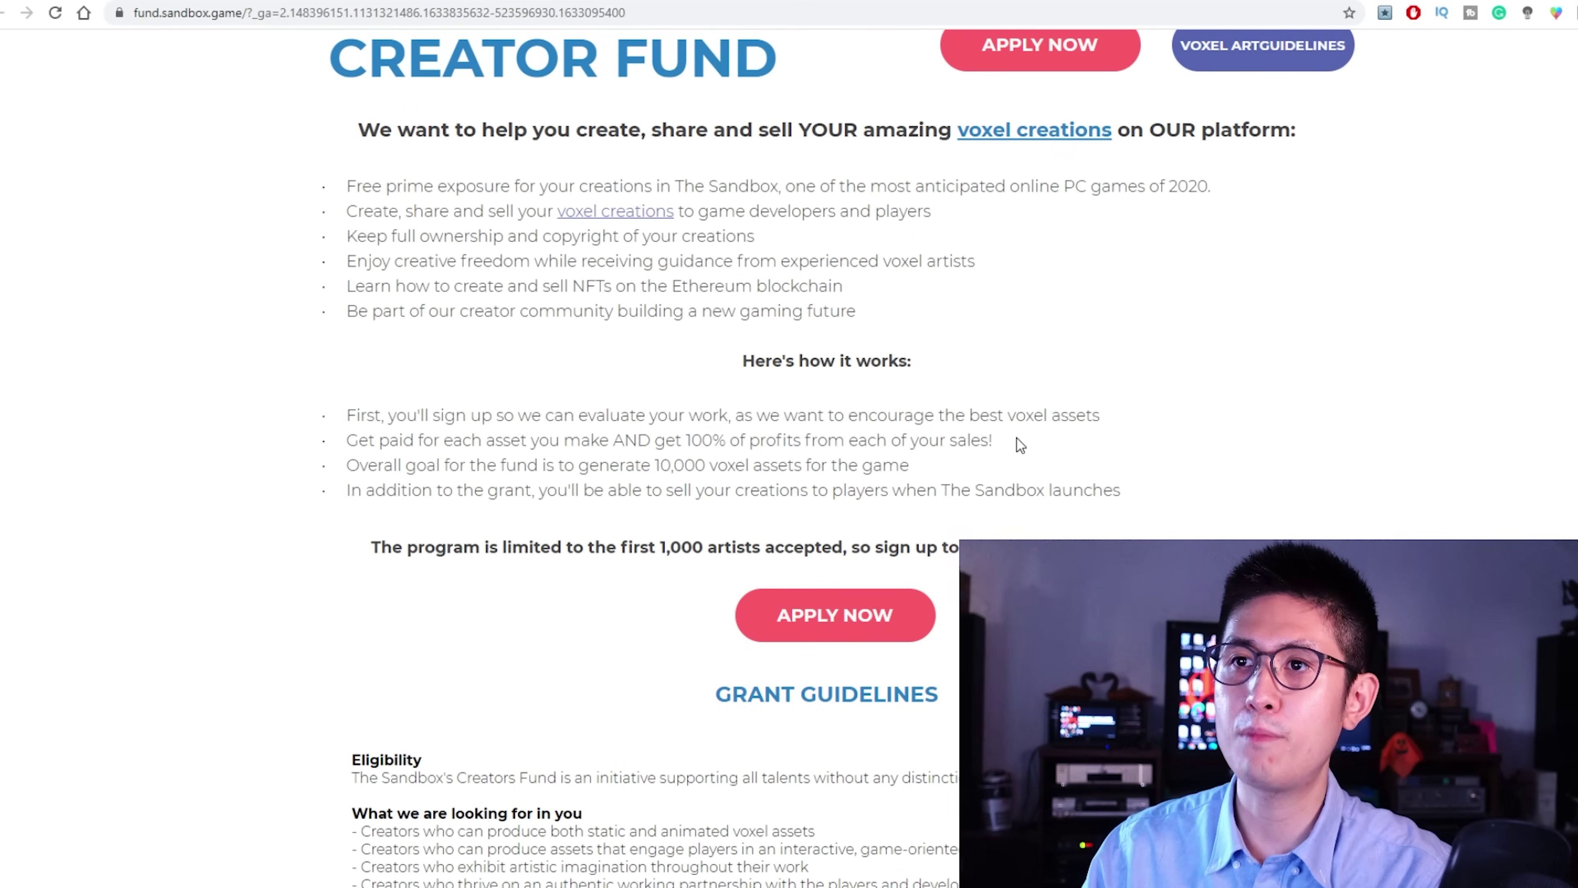
Step: Read through the 'Here's how it works' section and the Grant Guidelines
scroll(994, 441, "down", 1)
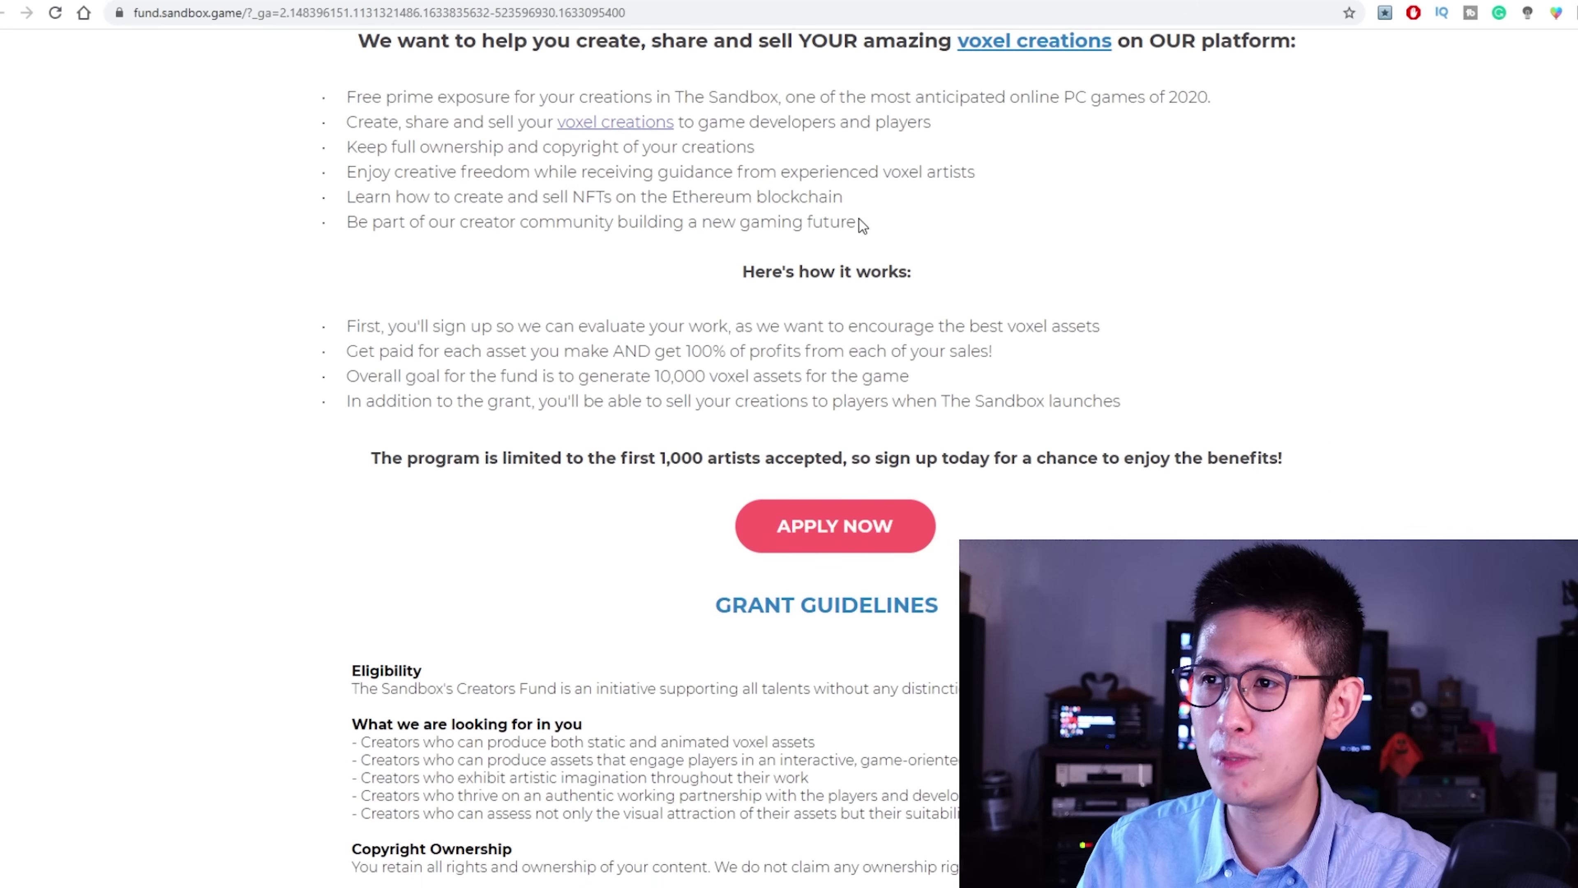
scroll(655, 432, "up", 3)
scroll(931, 283, "up", 1)
scroll(894, 354, "down", 2)
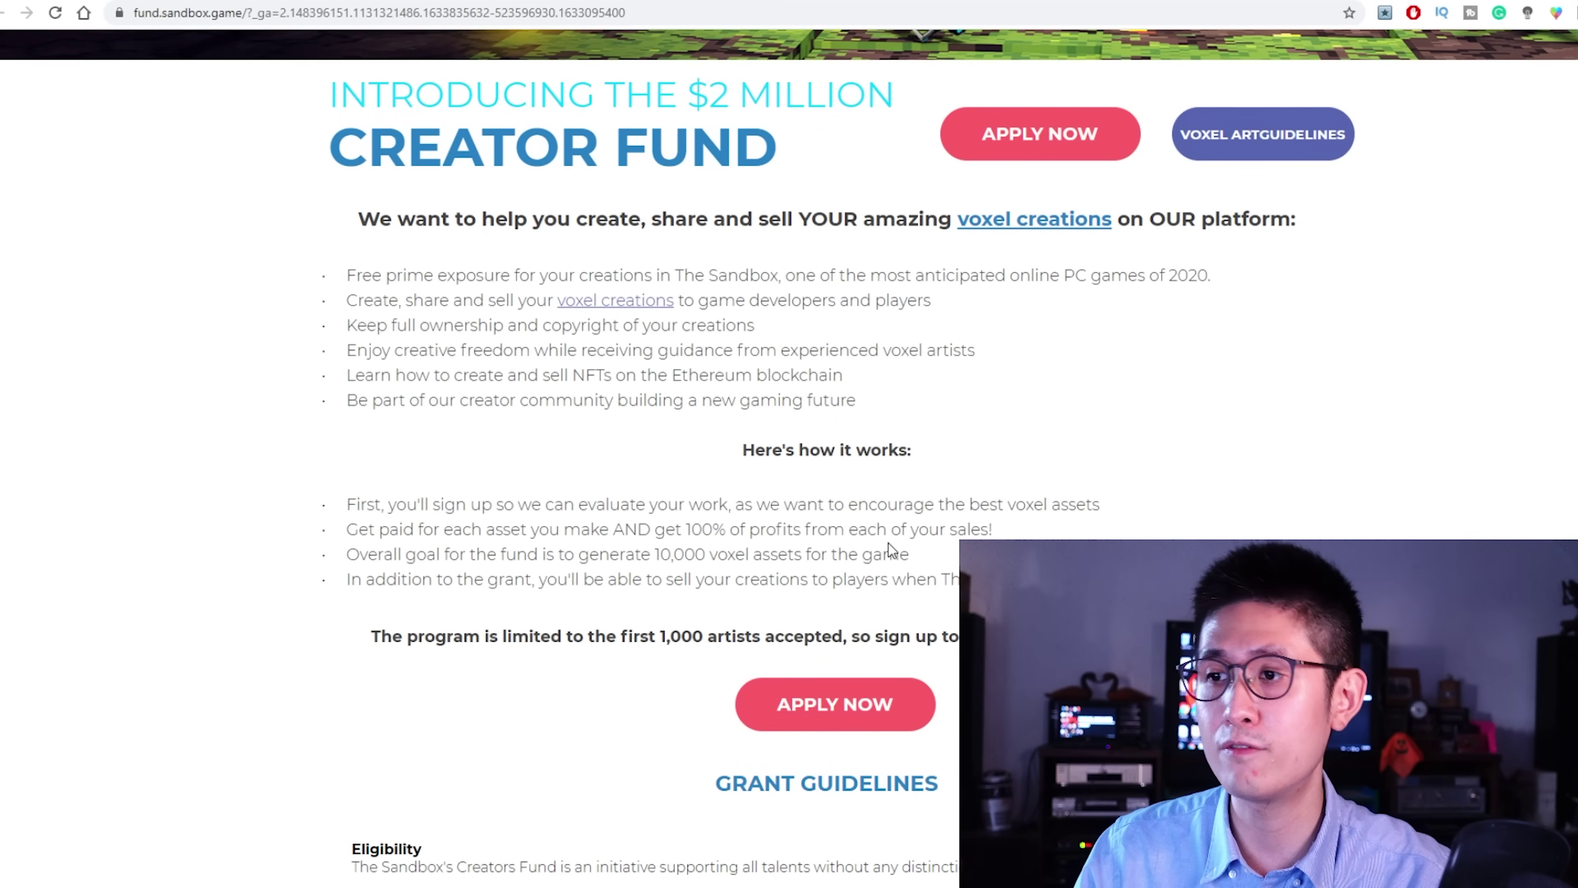
scroll(894, 541, "down", 3)
scroll(1125, 475, "down", 3)
scroll(1124, 475, "up", 5)
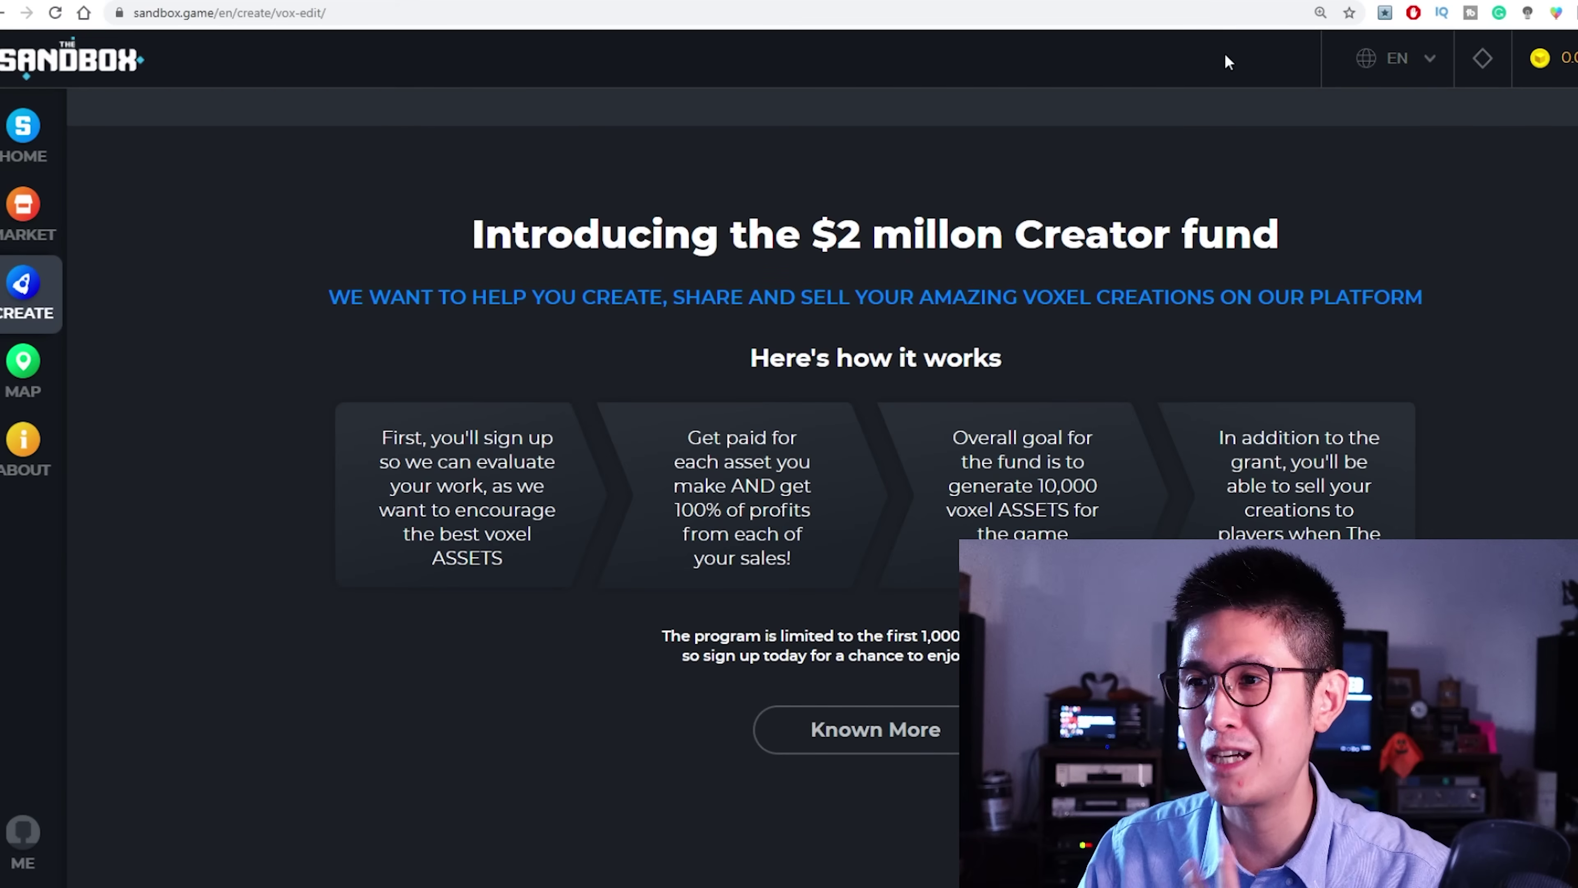
Step: Scroll the VoxEdit creation page back up to its 'VoxEdit - NFT Creator' download banner
scroll(1159, 410, "up", 10)
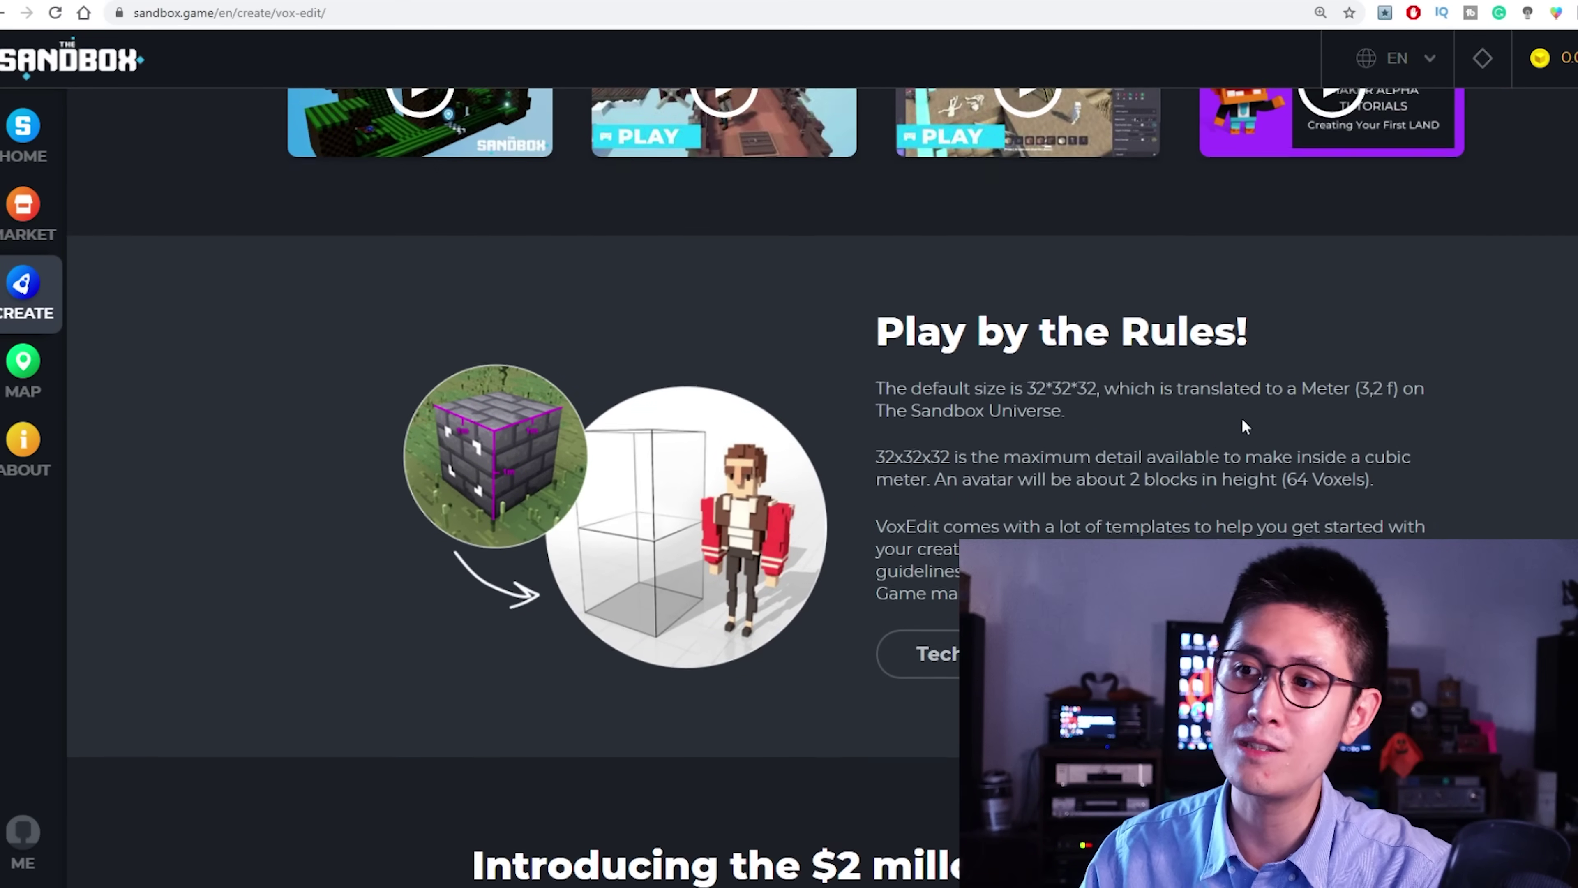
scroll(1174, 420, "up", 5)
scroll(1189, 354, "up", 7)
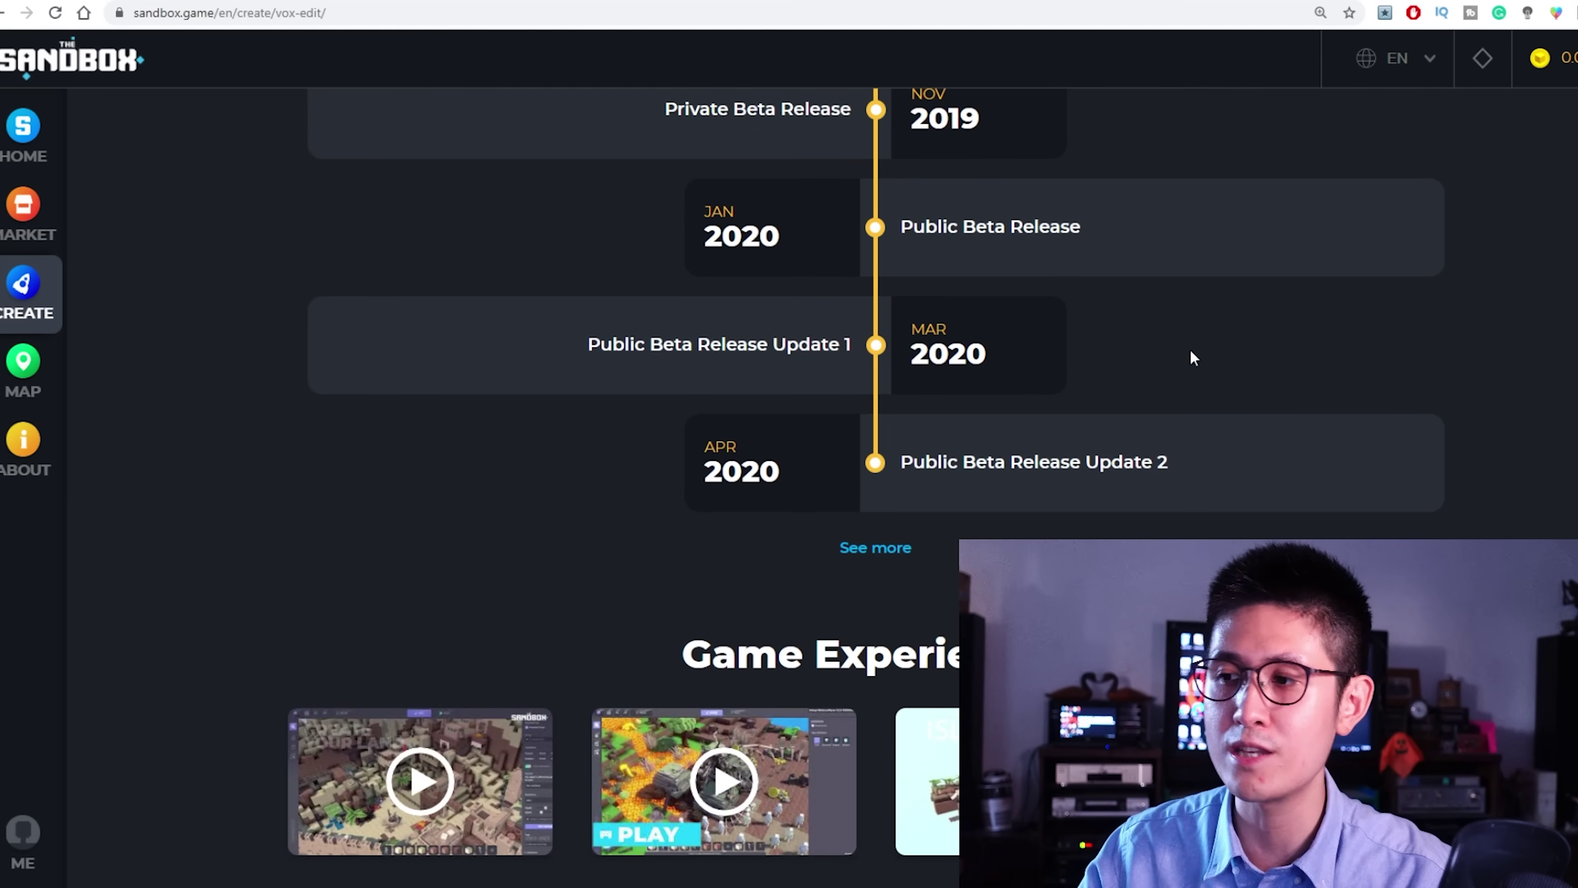
scroll(1236, 439, "up", 5)
scroll(1225, 460, "up", 20)
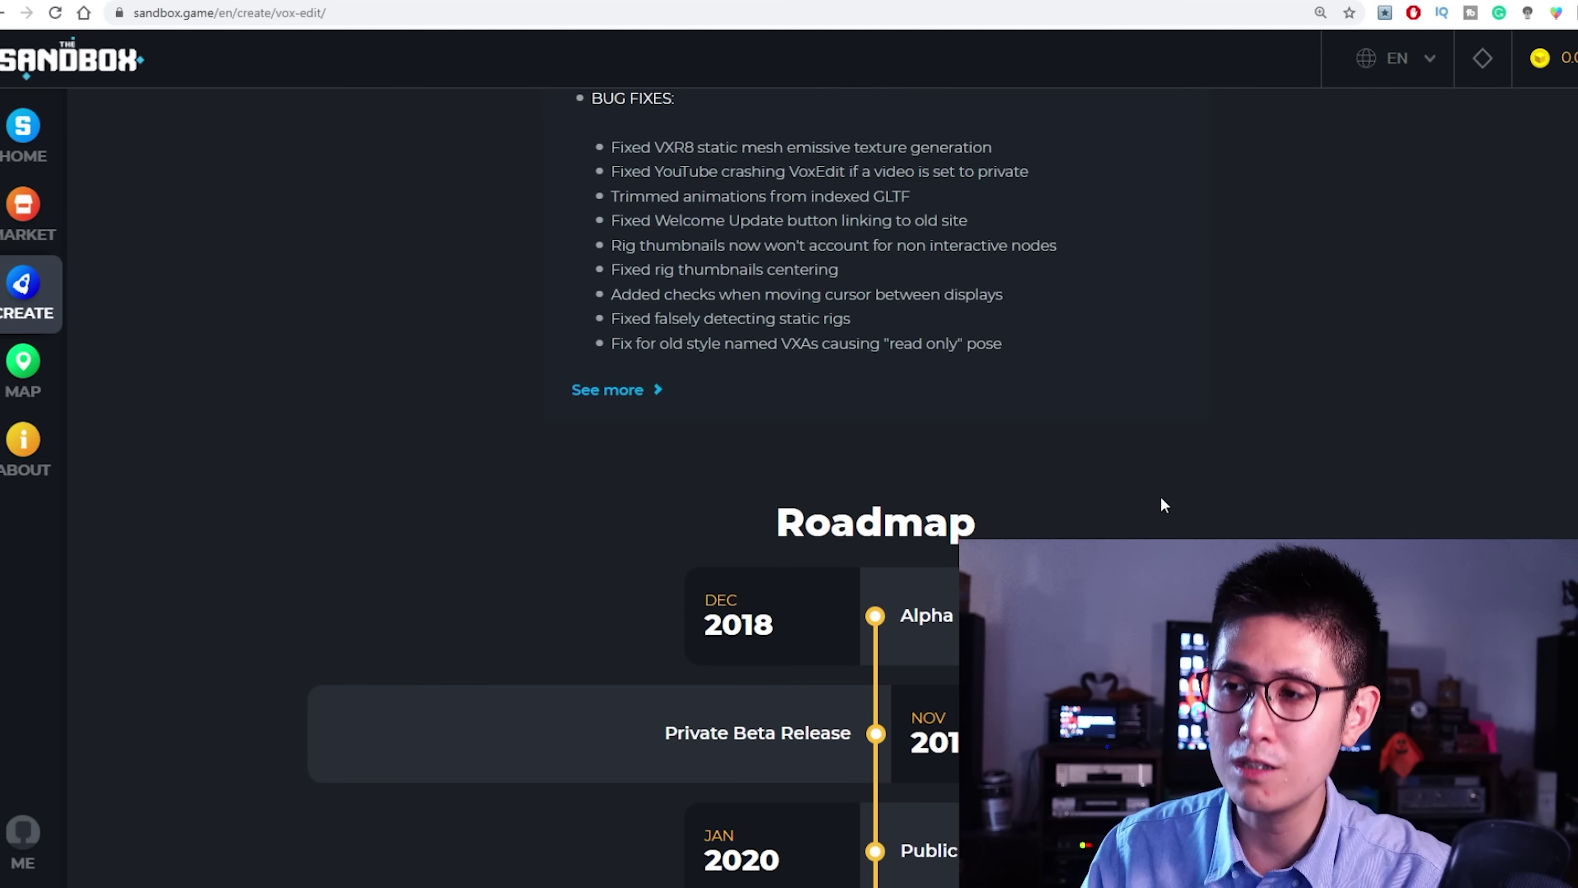
scroll(1109, 511, "up", 20)
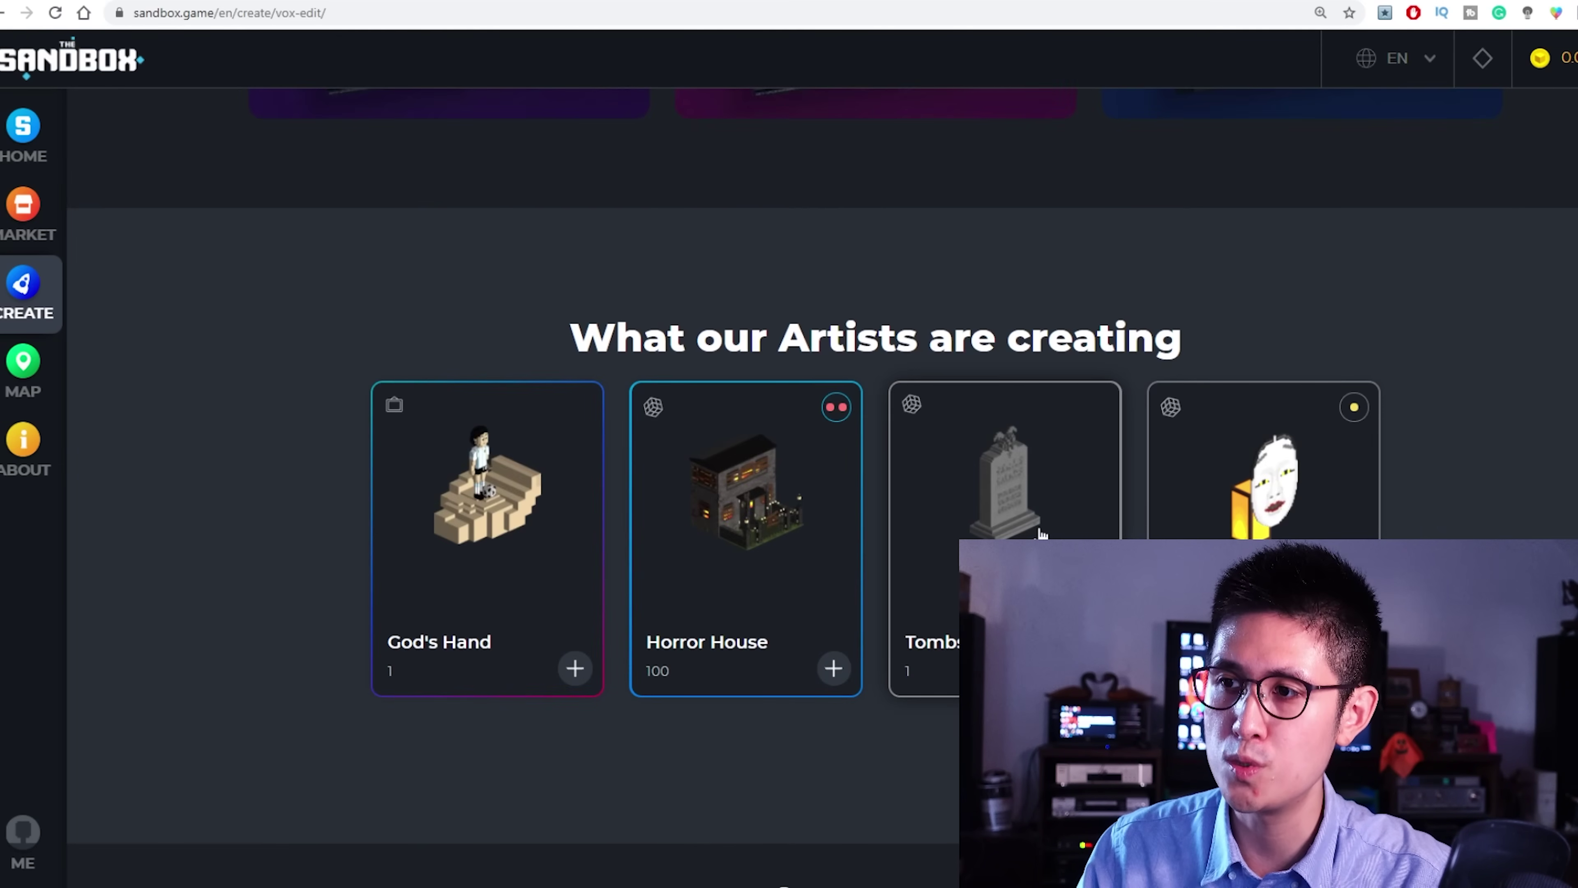
scroll(665, 463, "up", 3)
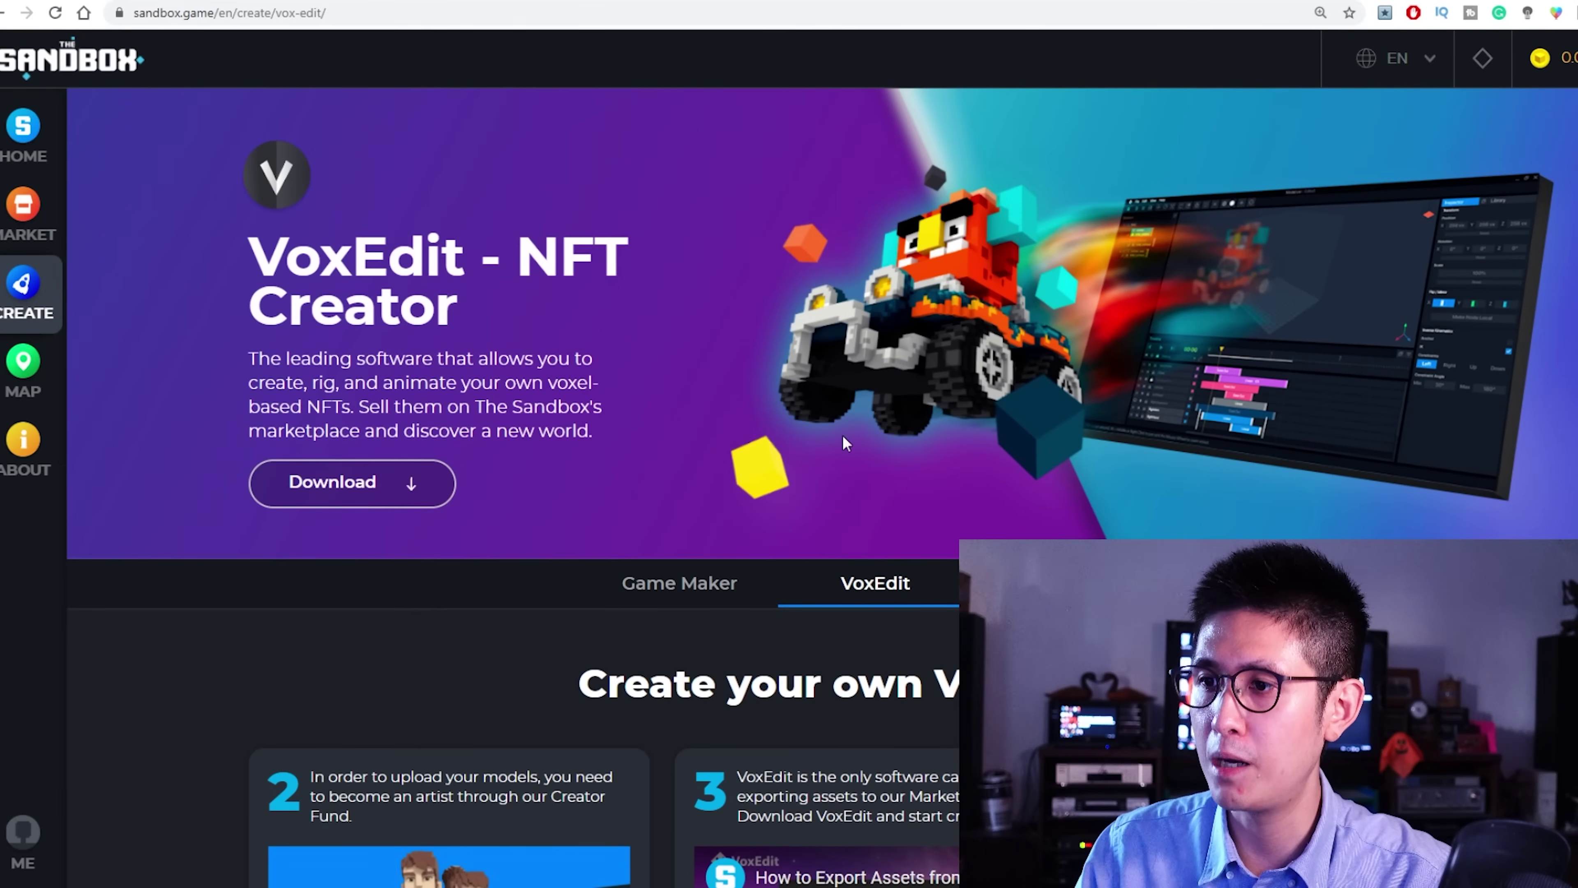
Step: Switch to the Game Maker page and look through its carousel and feature cards
left_click(731, 581)
scroll(890, 564, "down", 6)
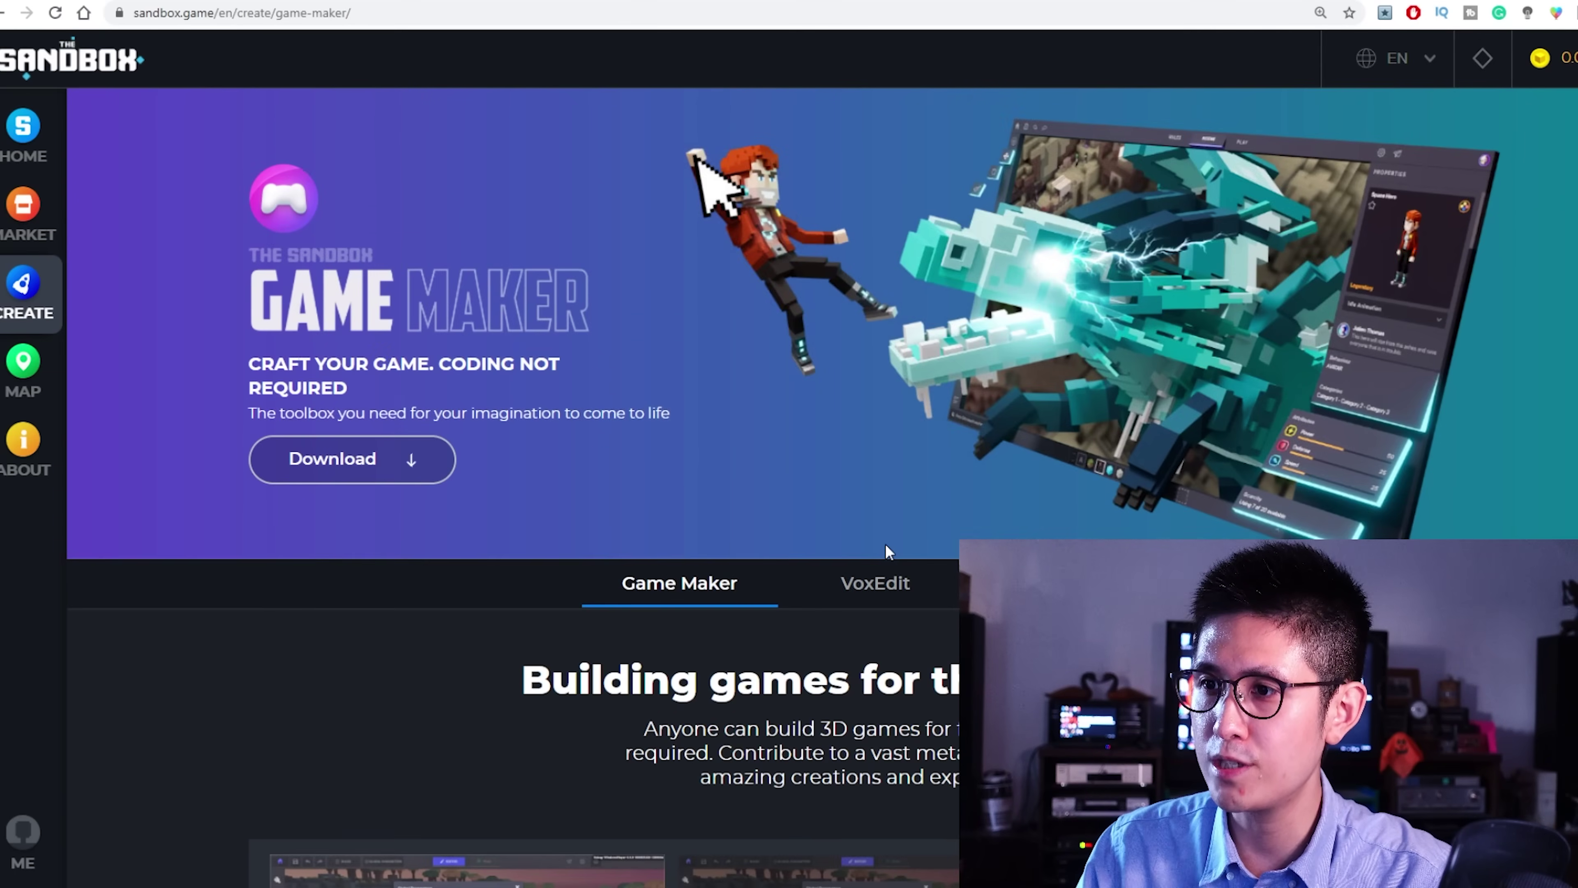
scroll(889, 564, "down", 6)
scroll(885, 544, "down", 4)
scroll(889, 520, "up", 4)
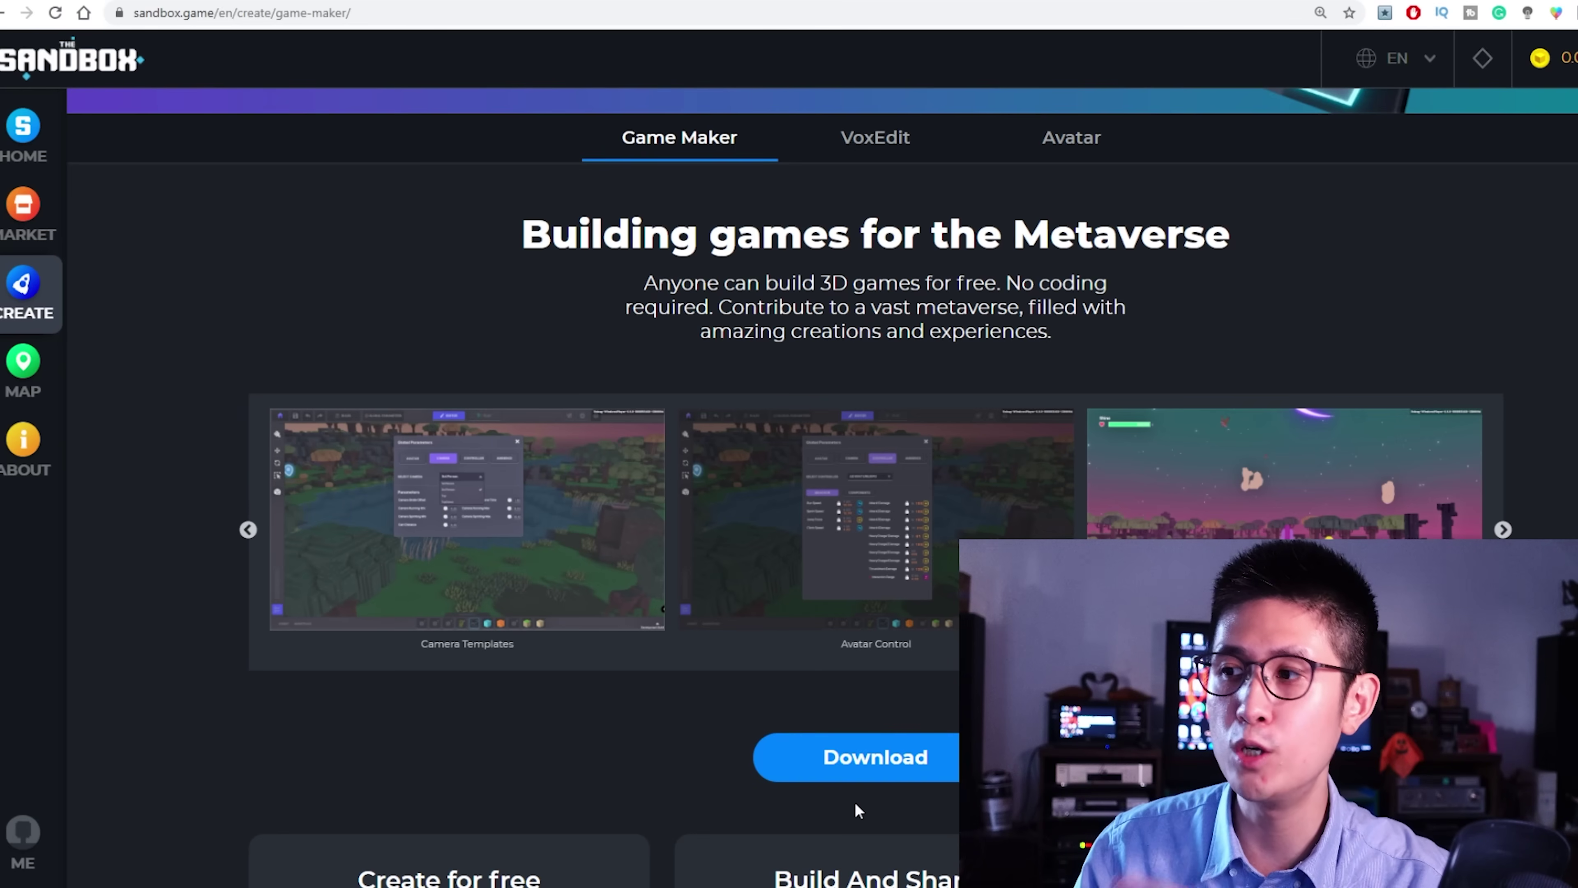
scroll(789, 484, "down", 1)
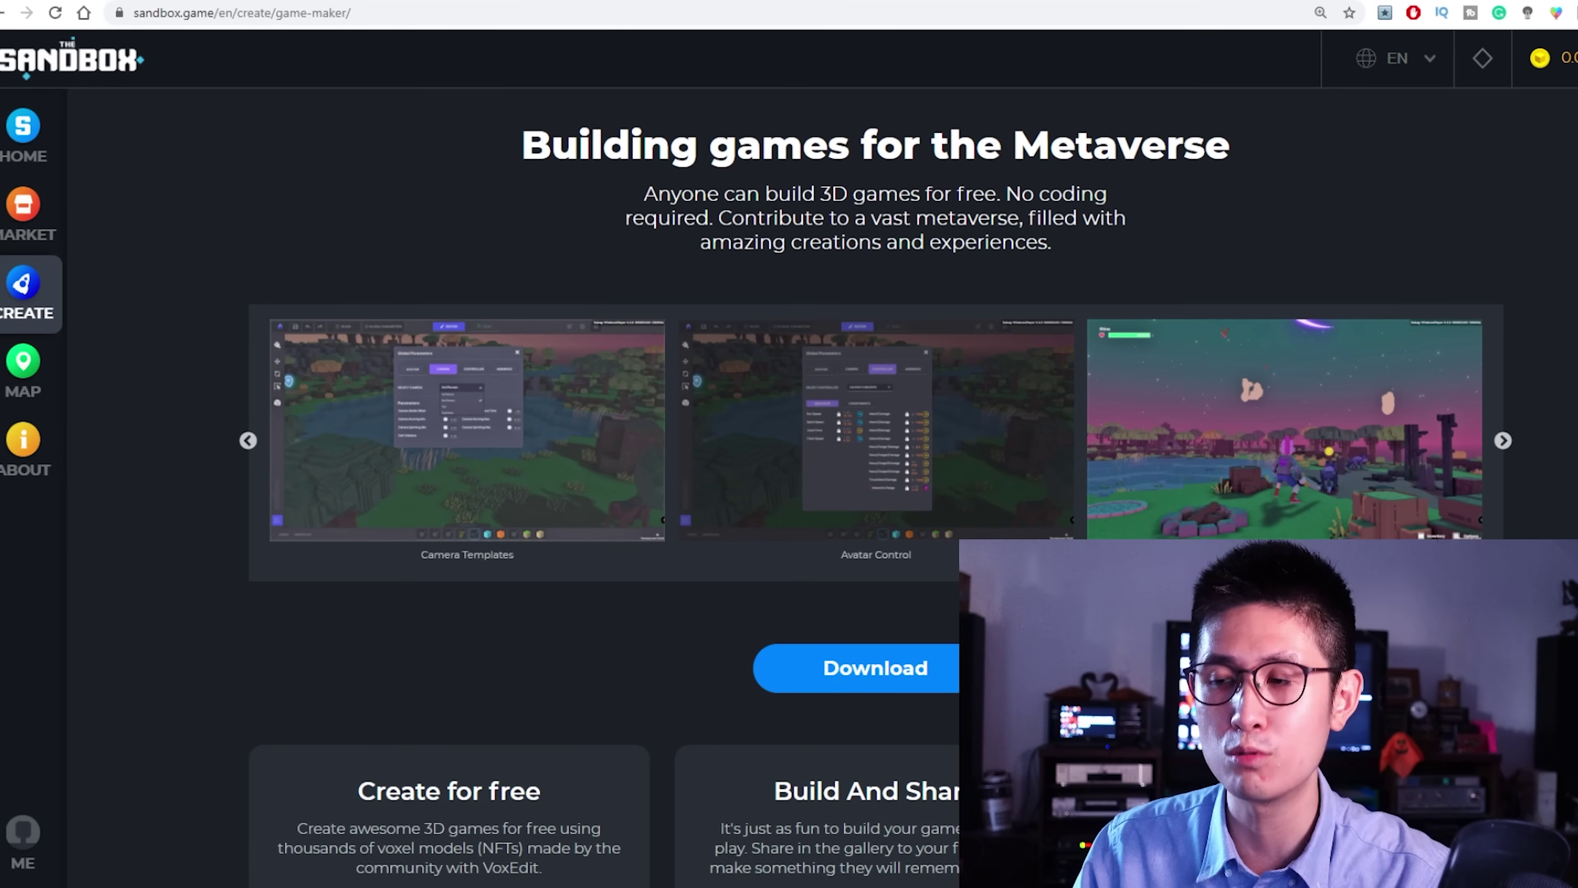
scroll(789, 435, "down", 5)
scroll(458, 310, "down", 1)
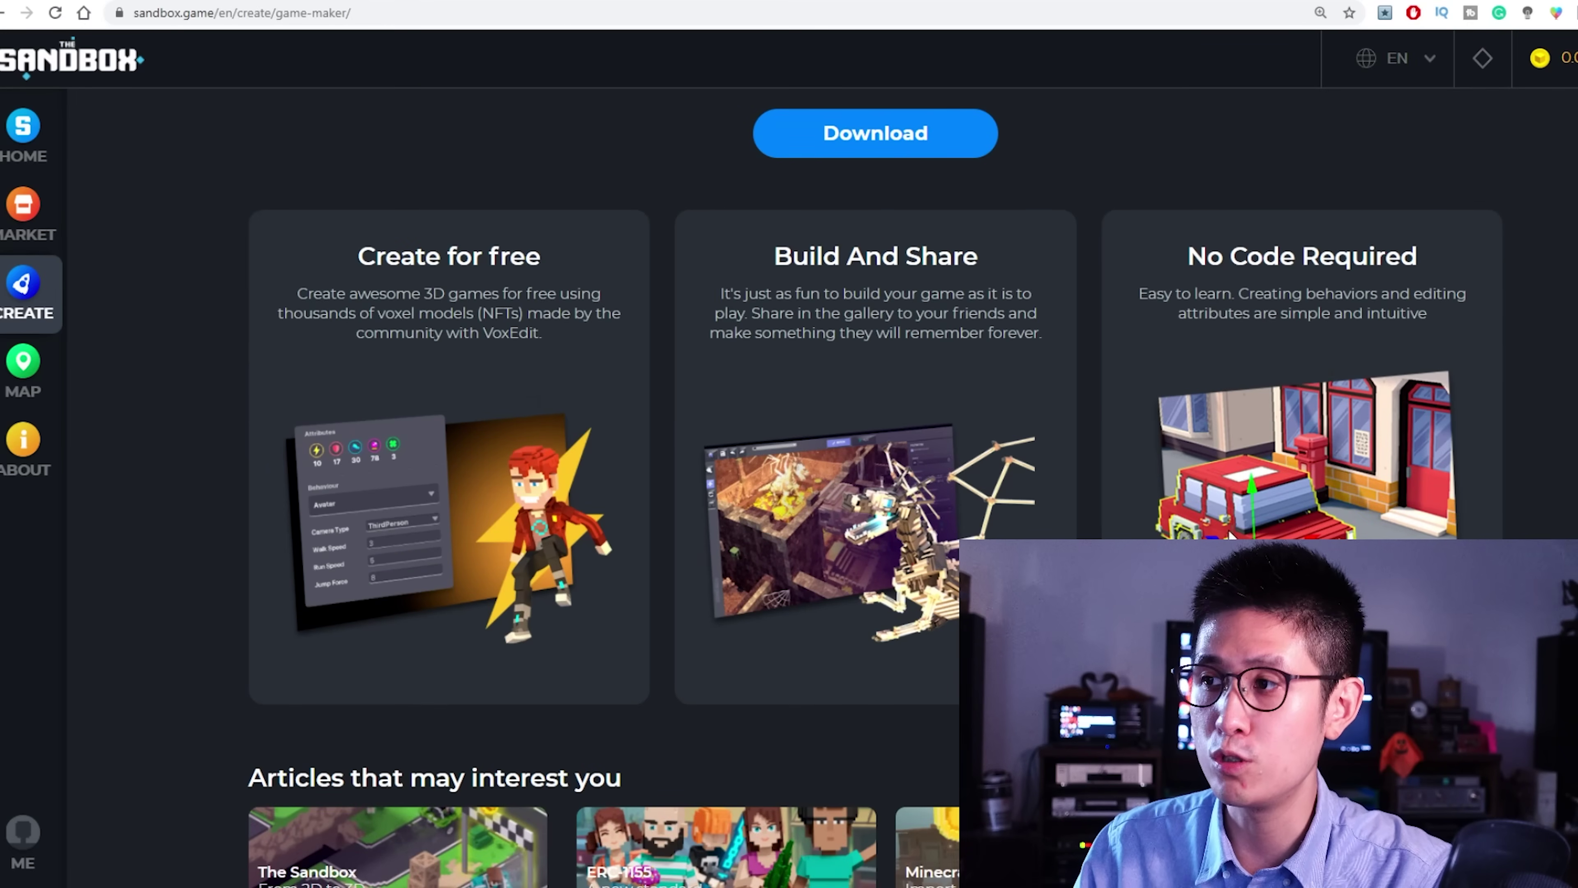
scroll(459, 311, "down", 3)
Step: Review the Play-to-Earn section, then return to the 'Building games for the Metaverse' header
scroll(653, 318, "up", 4)
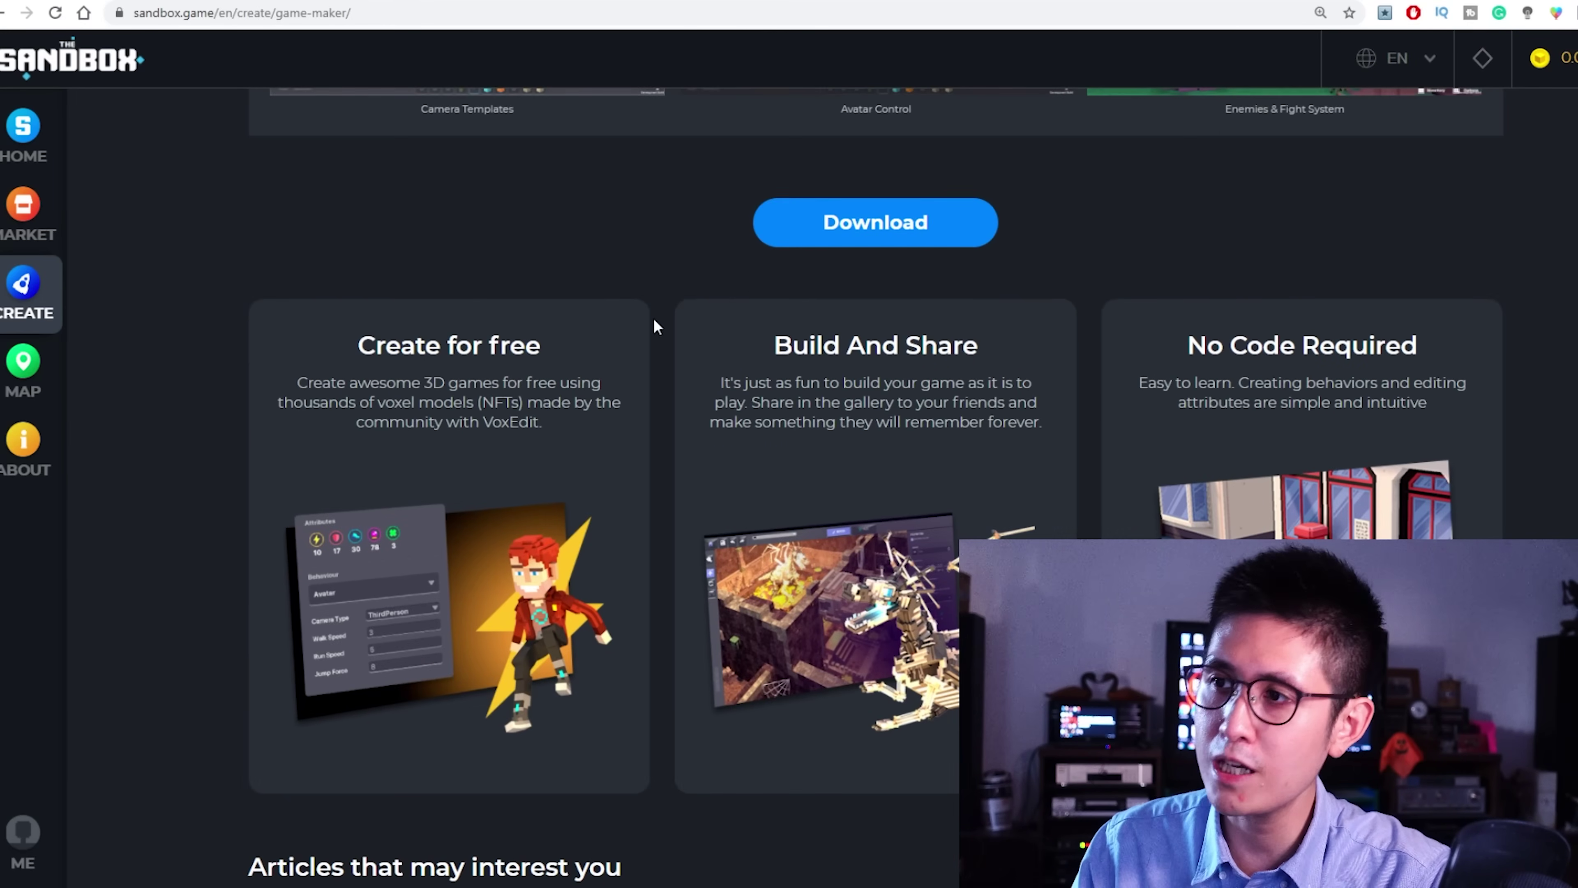
scroll(726, 360, "down", 3)
scroll(746, 370, "down", 5)
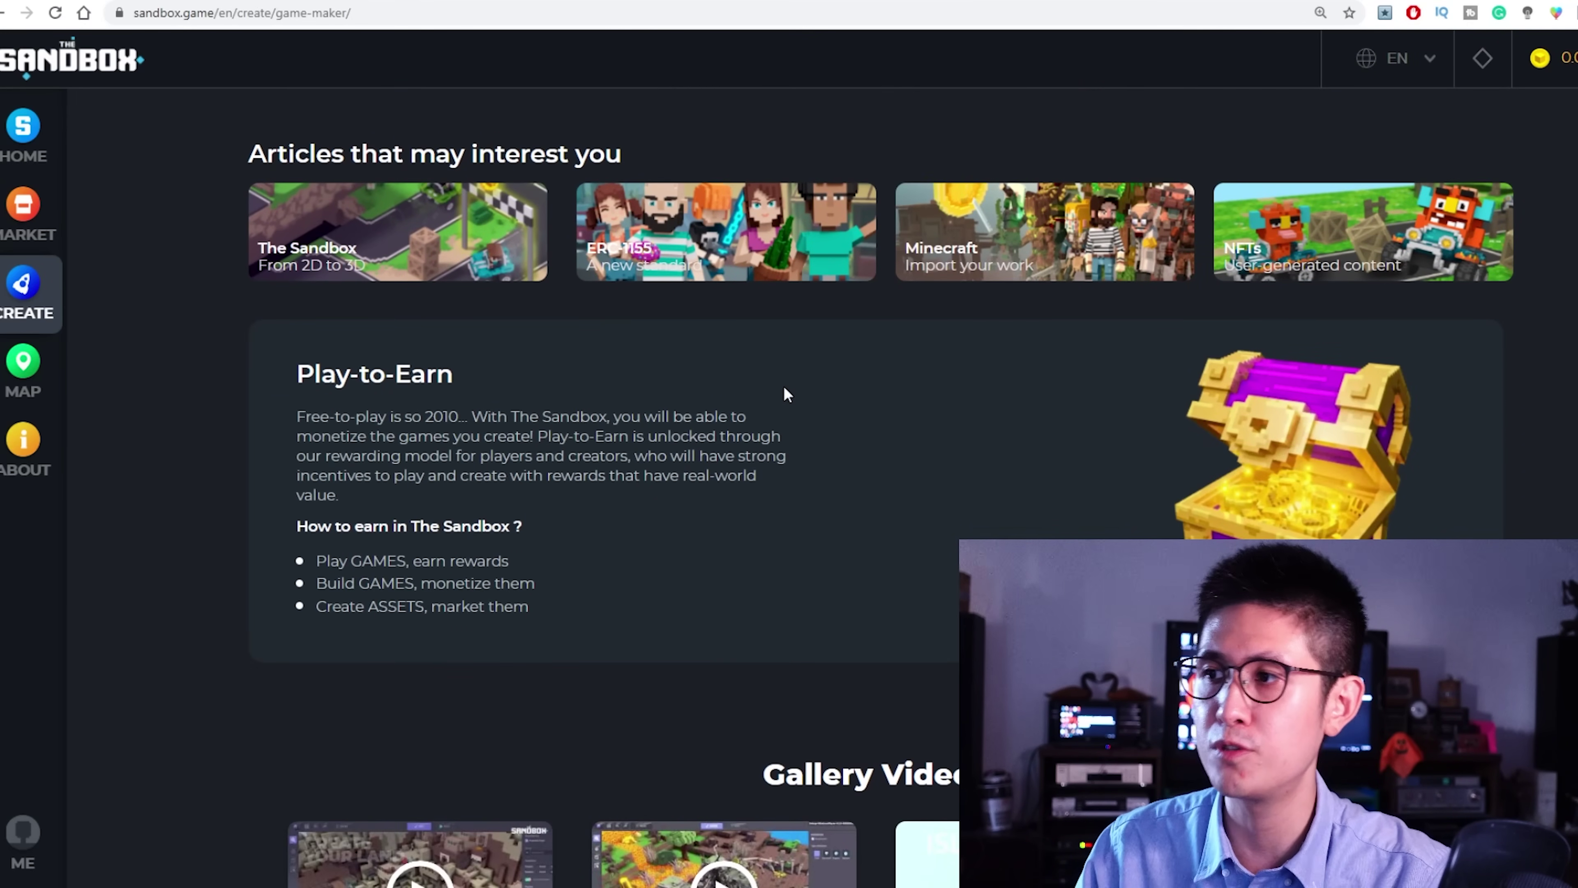
scroll(826, 455, "down", 1)
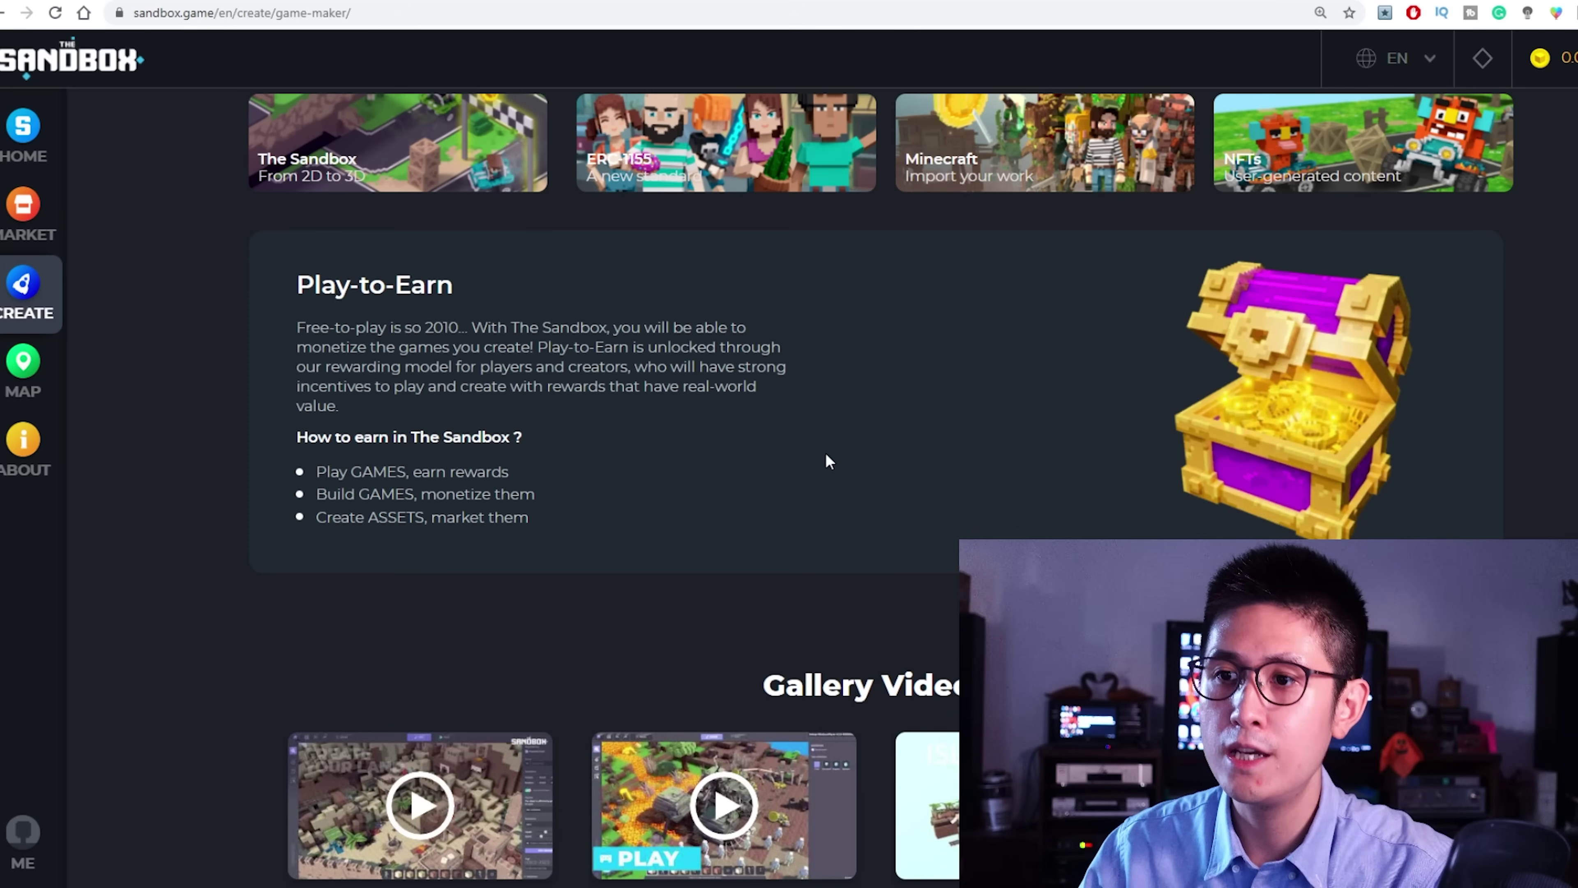
scroll(826, 460, "down", 1)
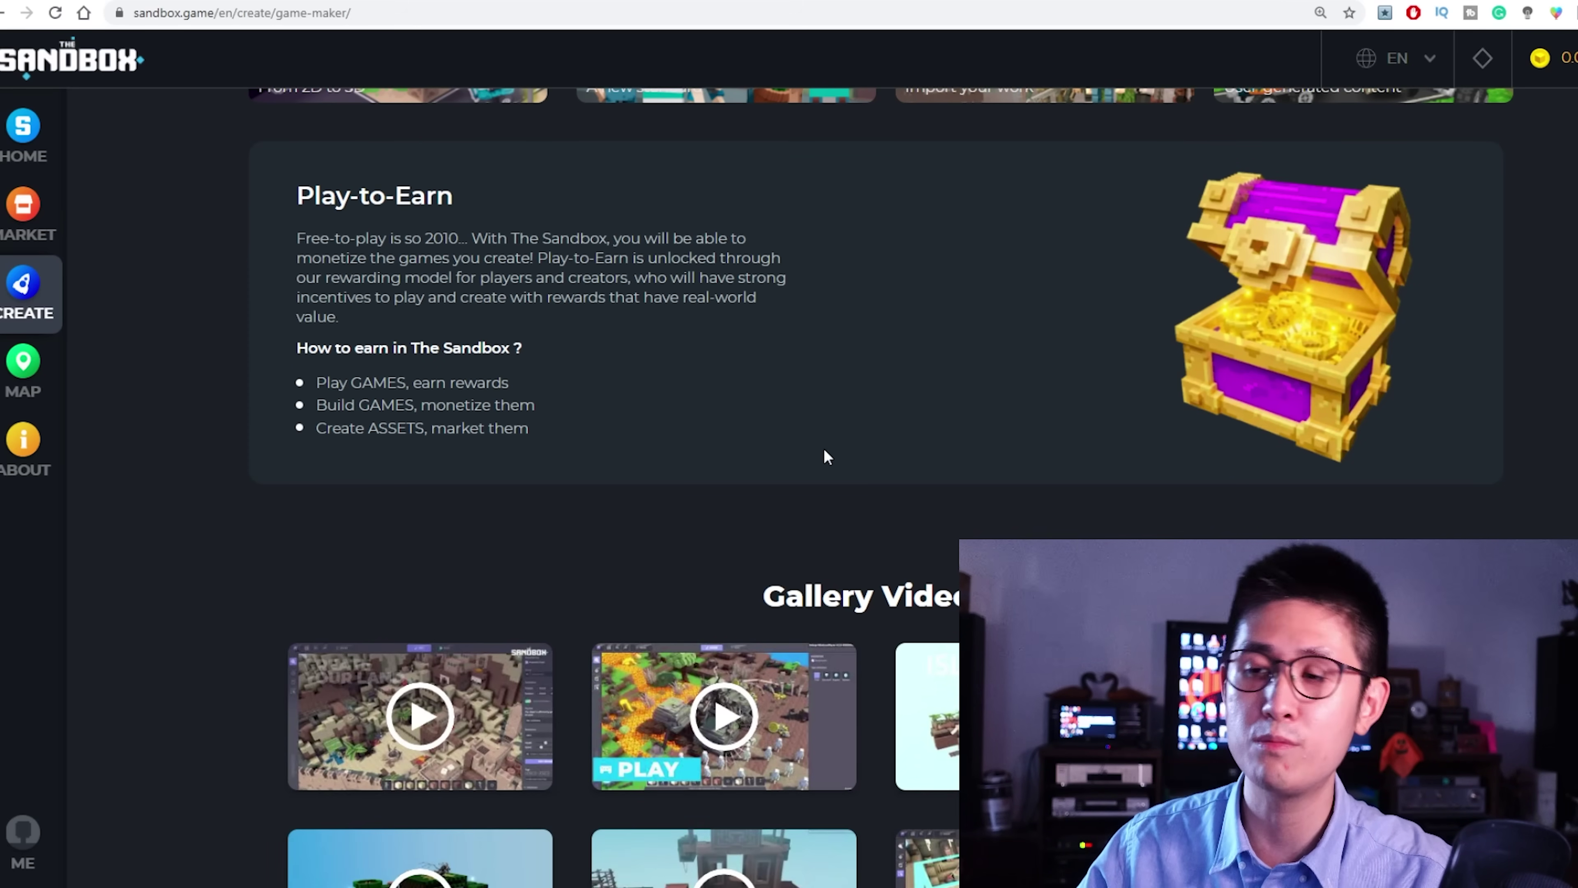
scroll(824, 450, "up", 1)
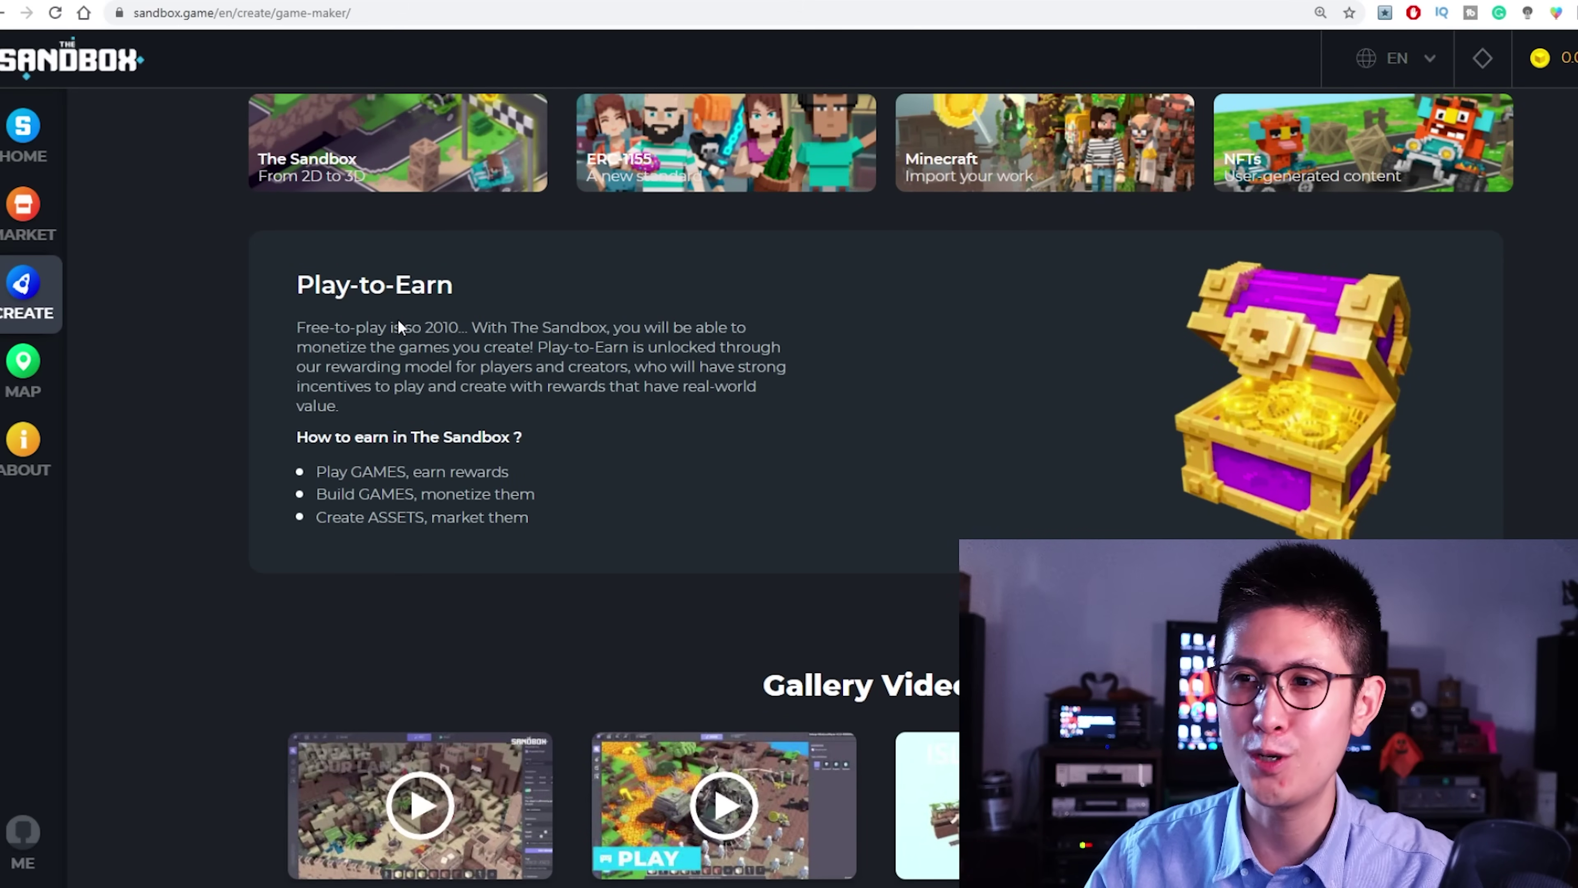
scroll(435, 331, "down", 1)
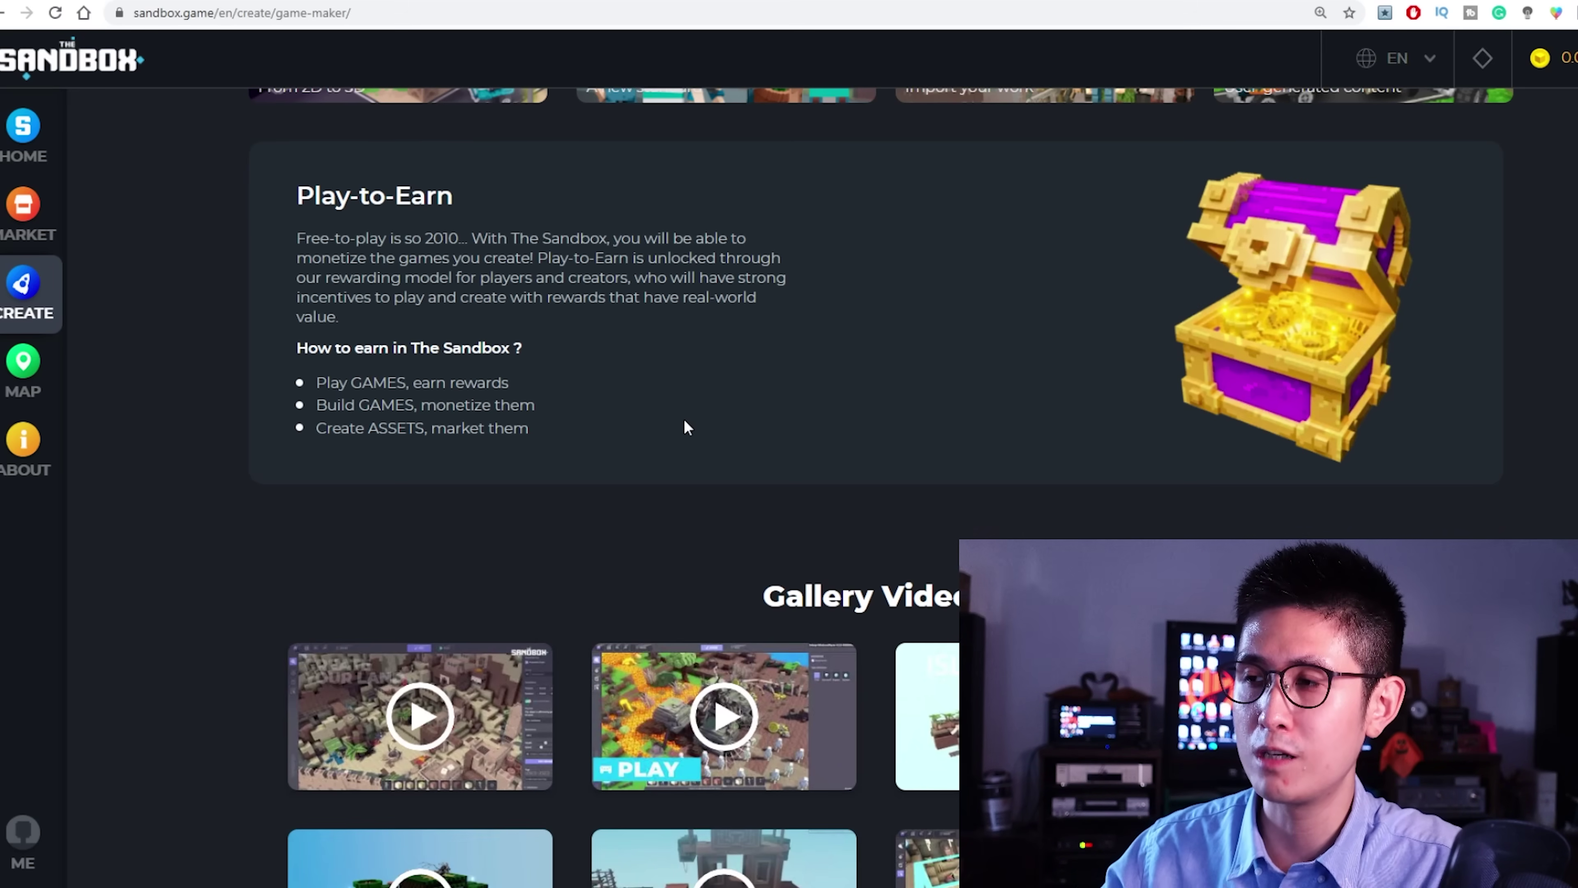
scroll(684, 419, "up", 1)
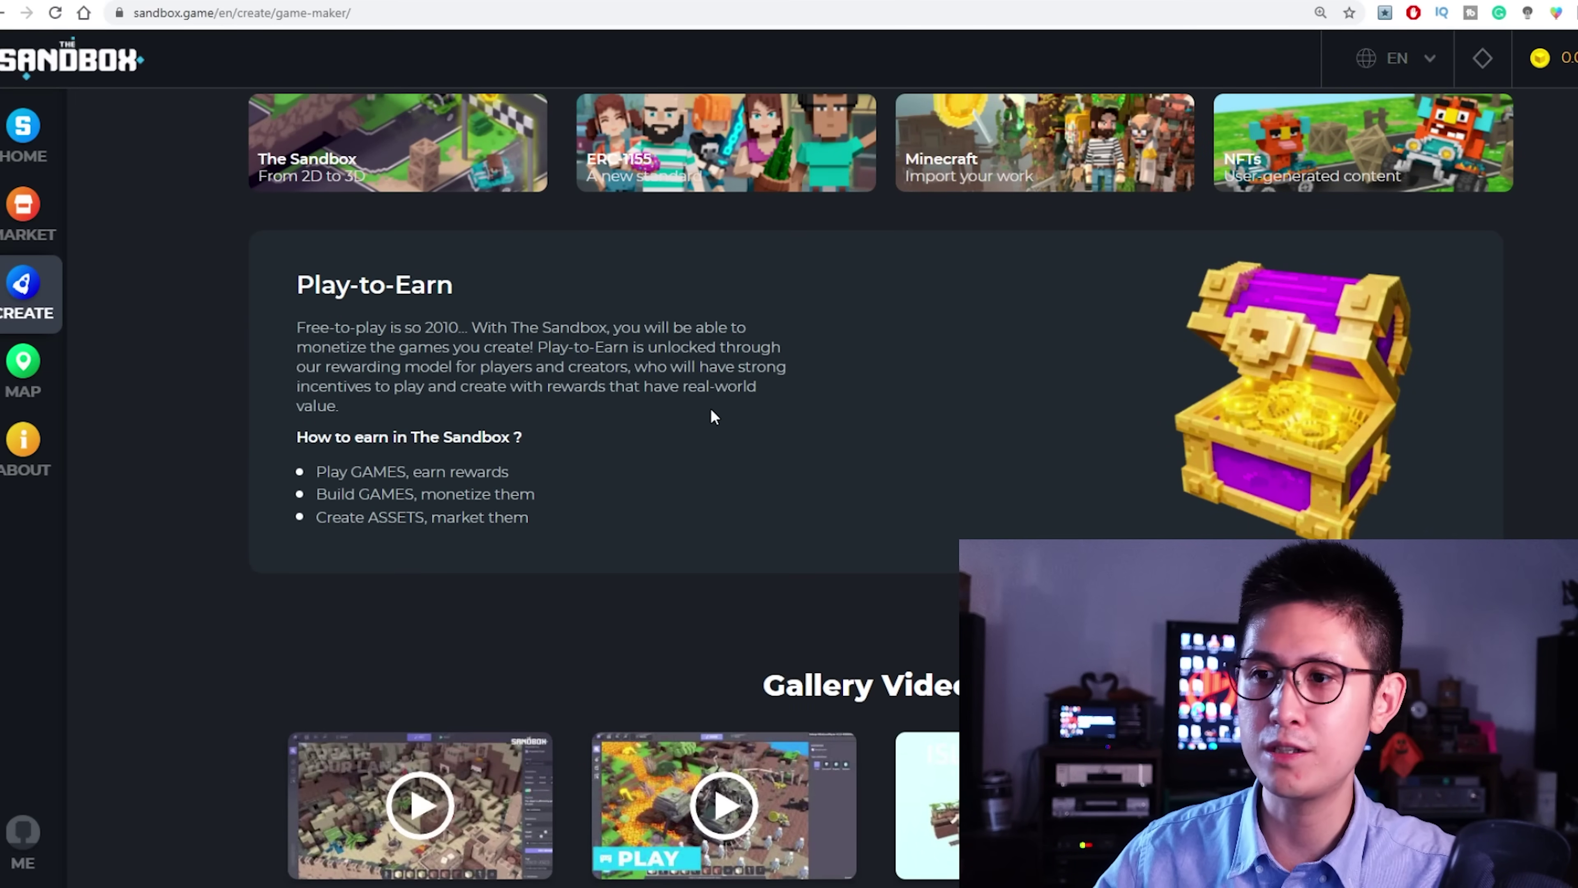
scroll(659, 466, "down", 1)
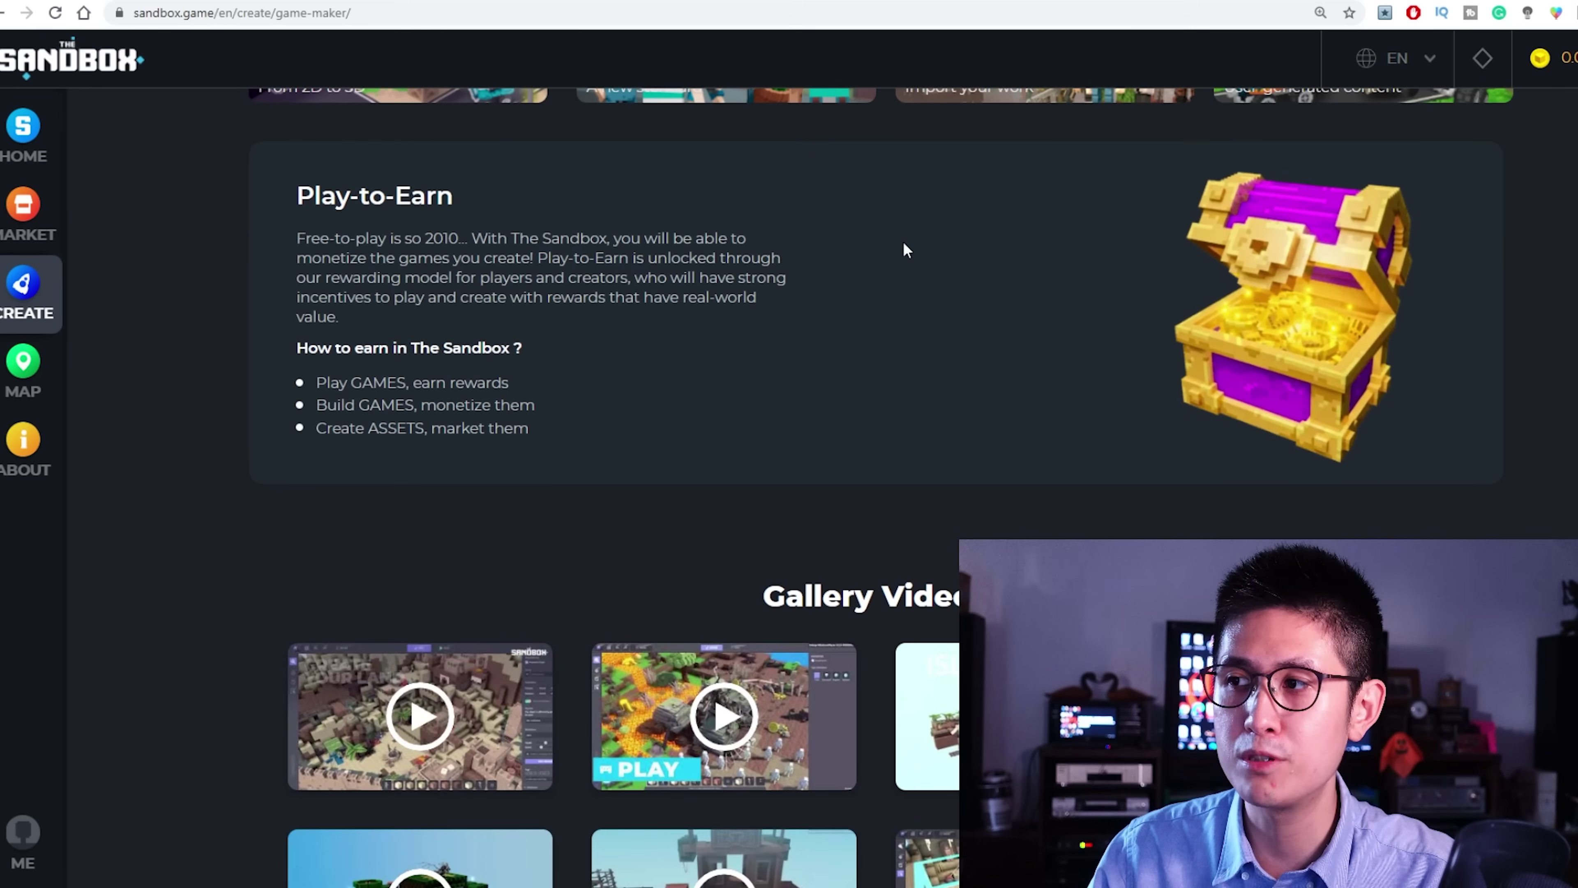
scroll(784, 377, "up", 1)
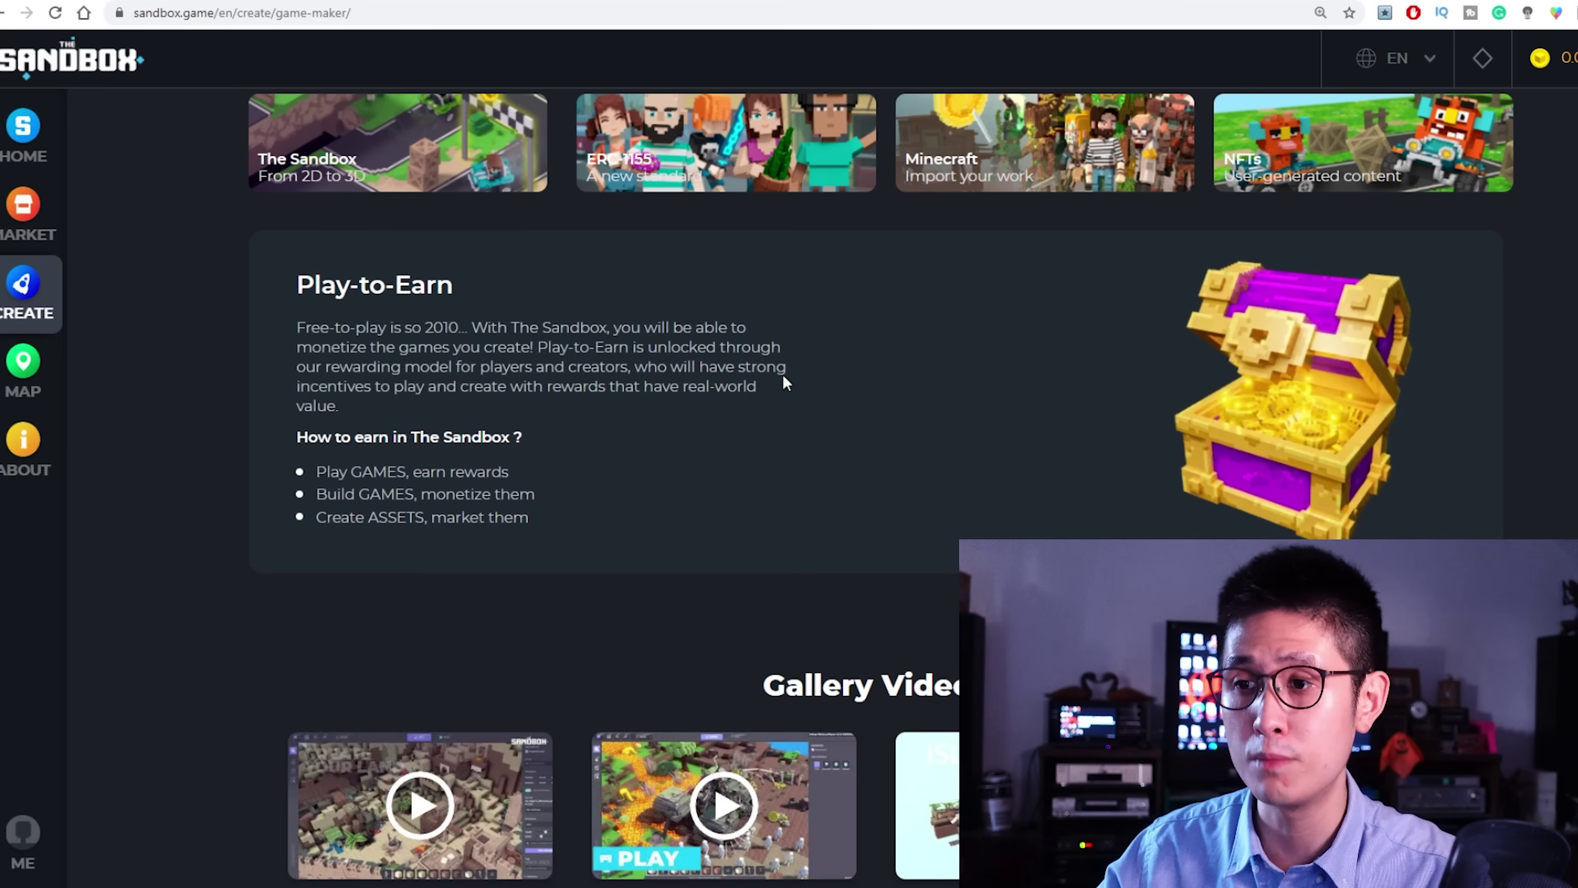
scroll(781, 374, "up", 13)
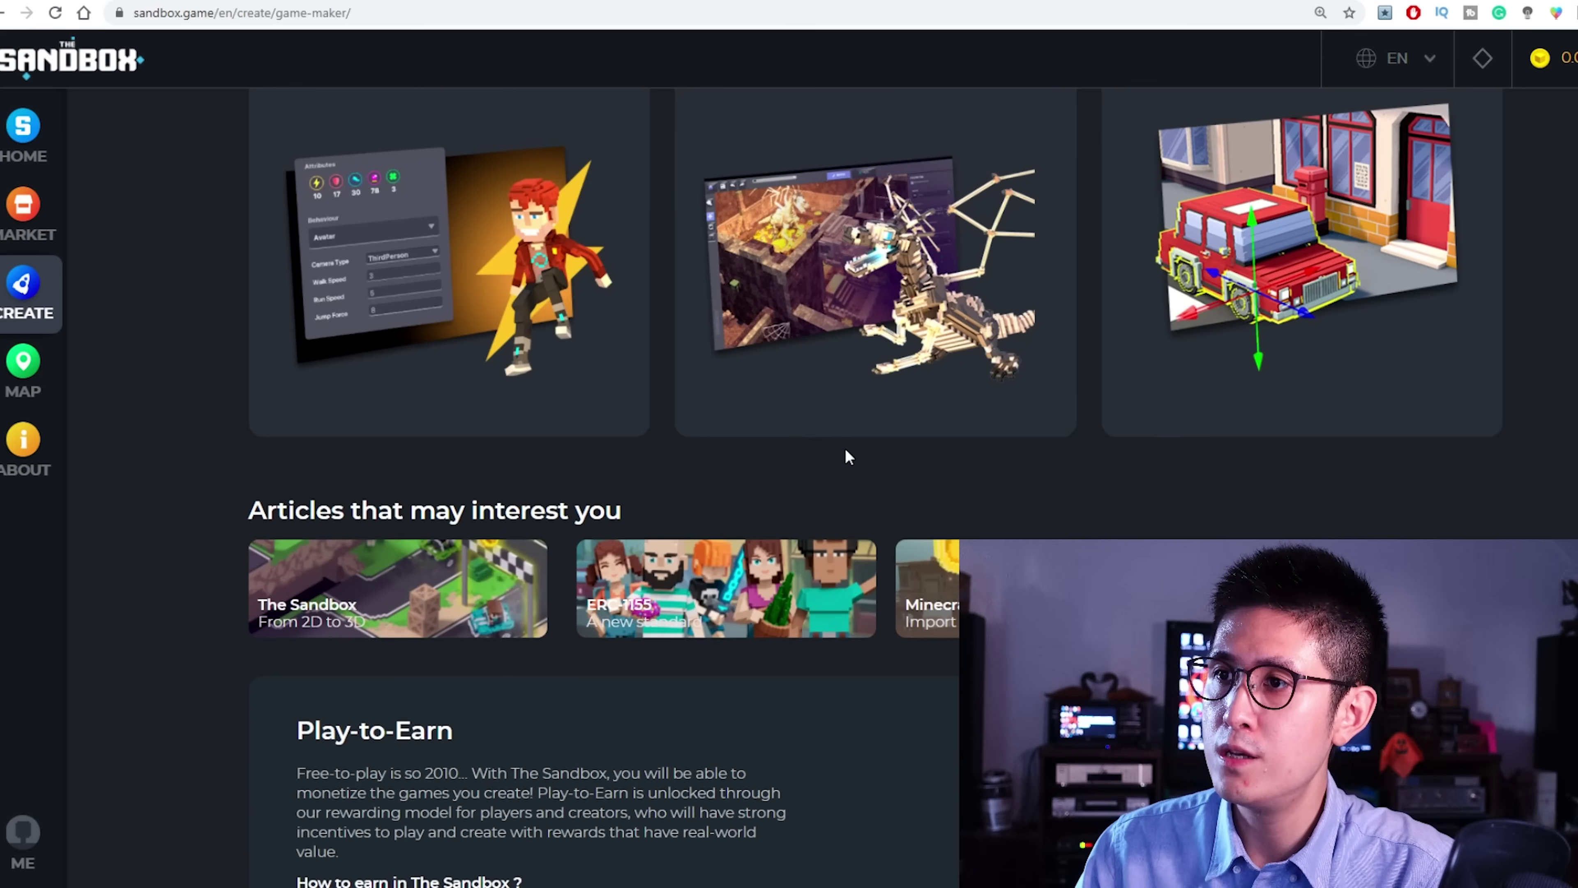
scroll(719, 369, "up", 3)
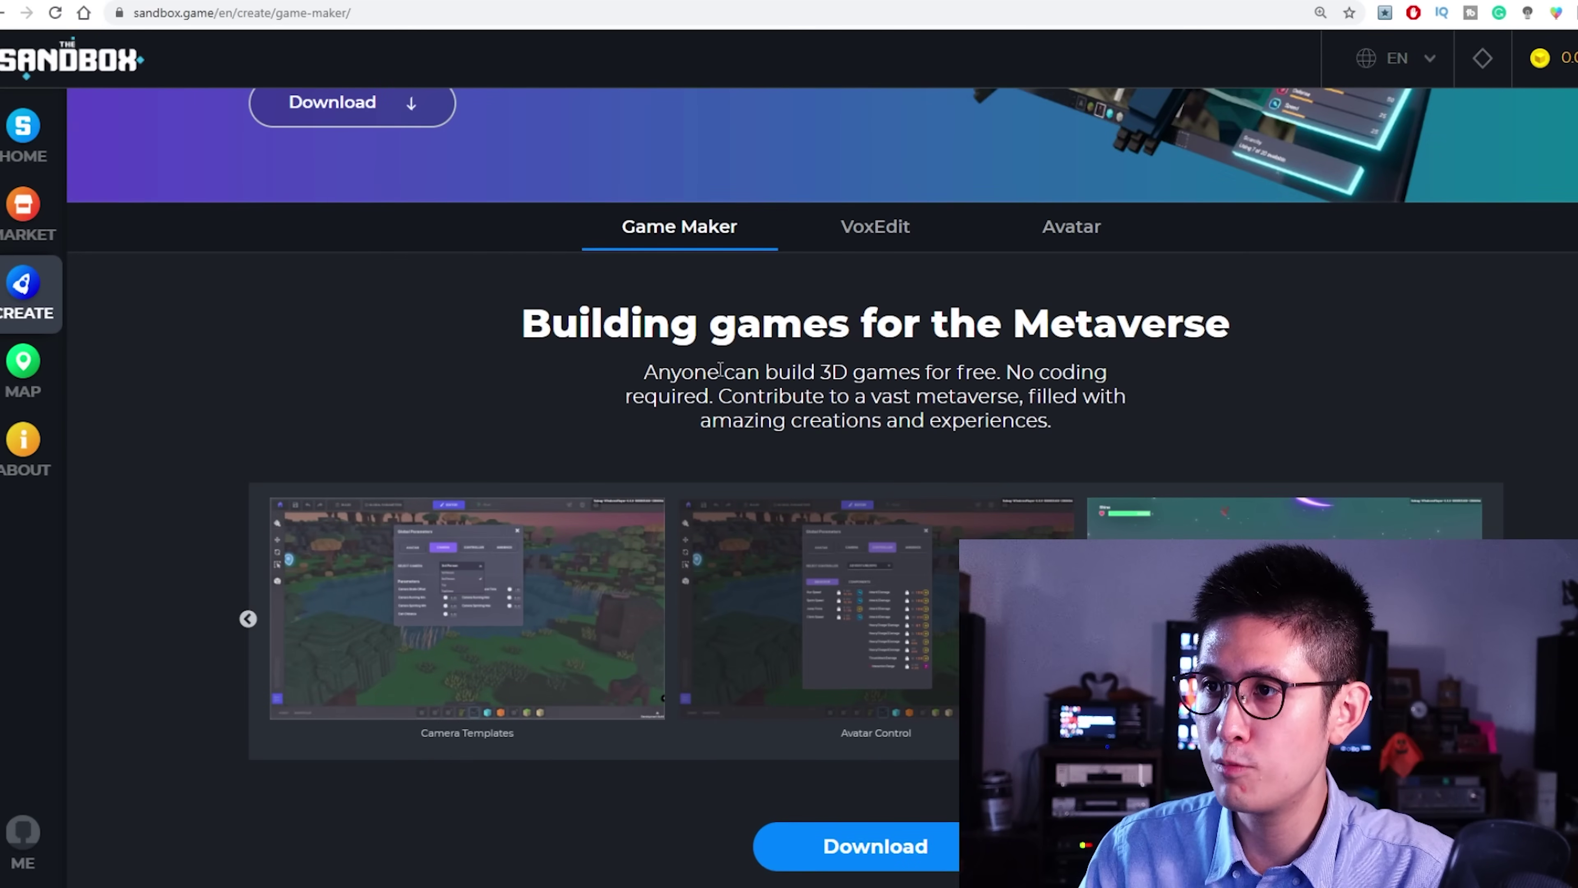
Step: Open the Avatar creation page and scroll to its 'coming soon' avatar customization note
left_click(881, 230)
scroll(1070, 371, "down", 2)
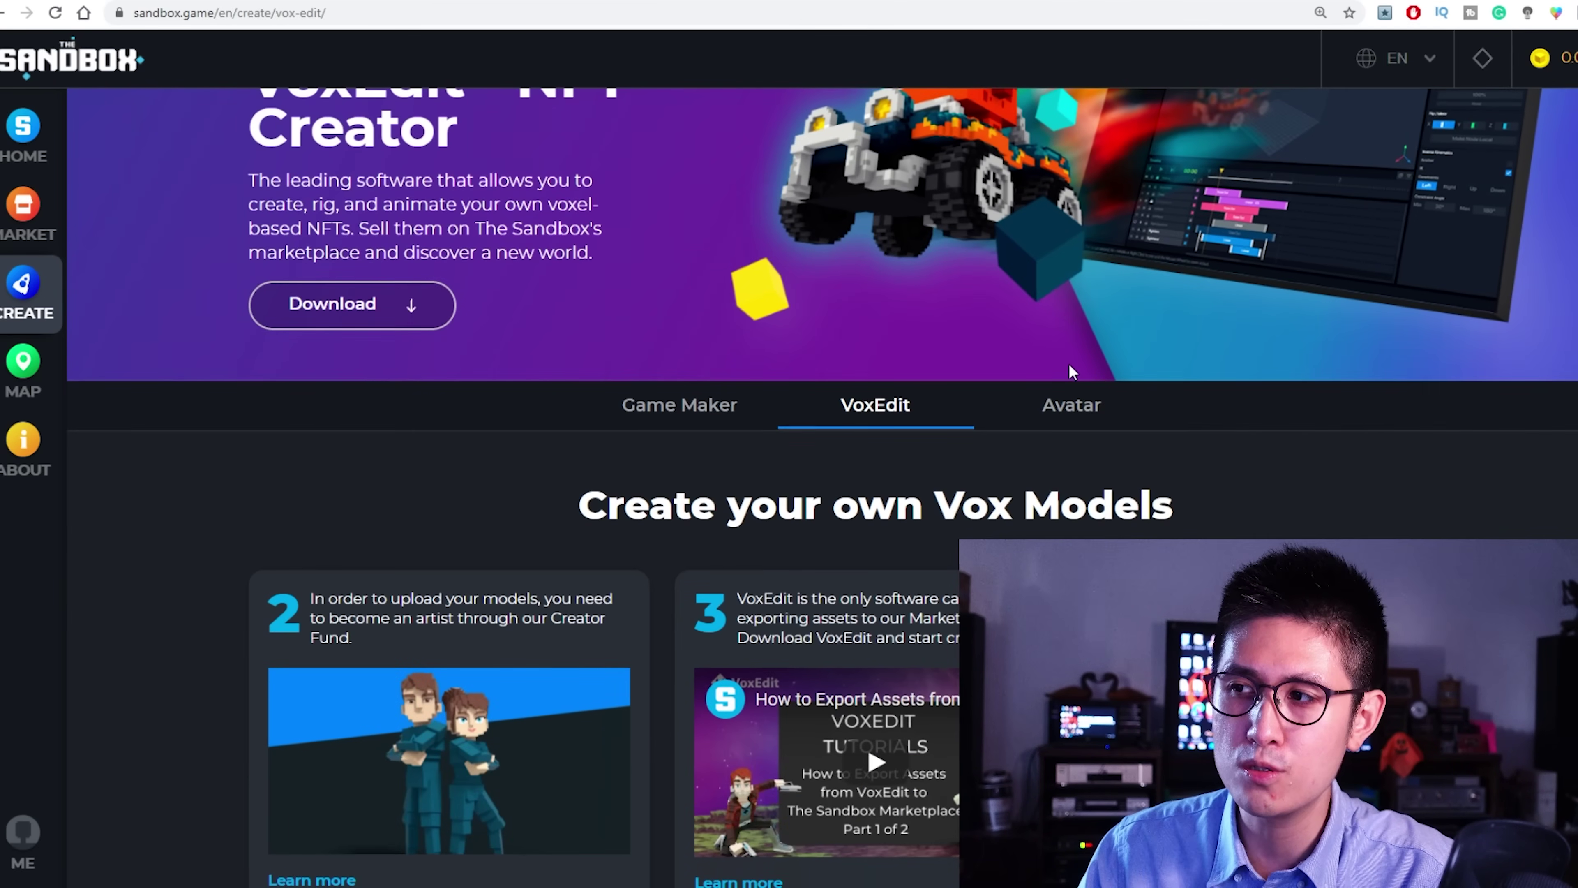
left_click(1072, 401)
scroll(1081, 249, "down", 6)
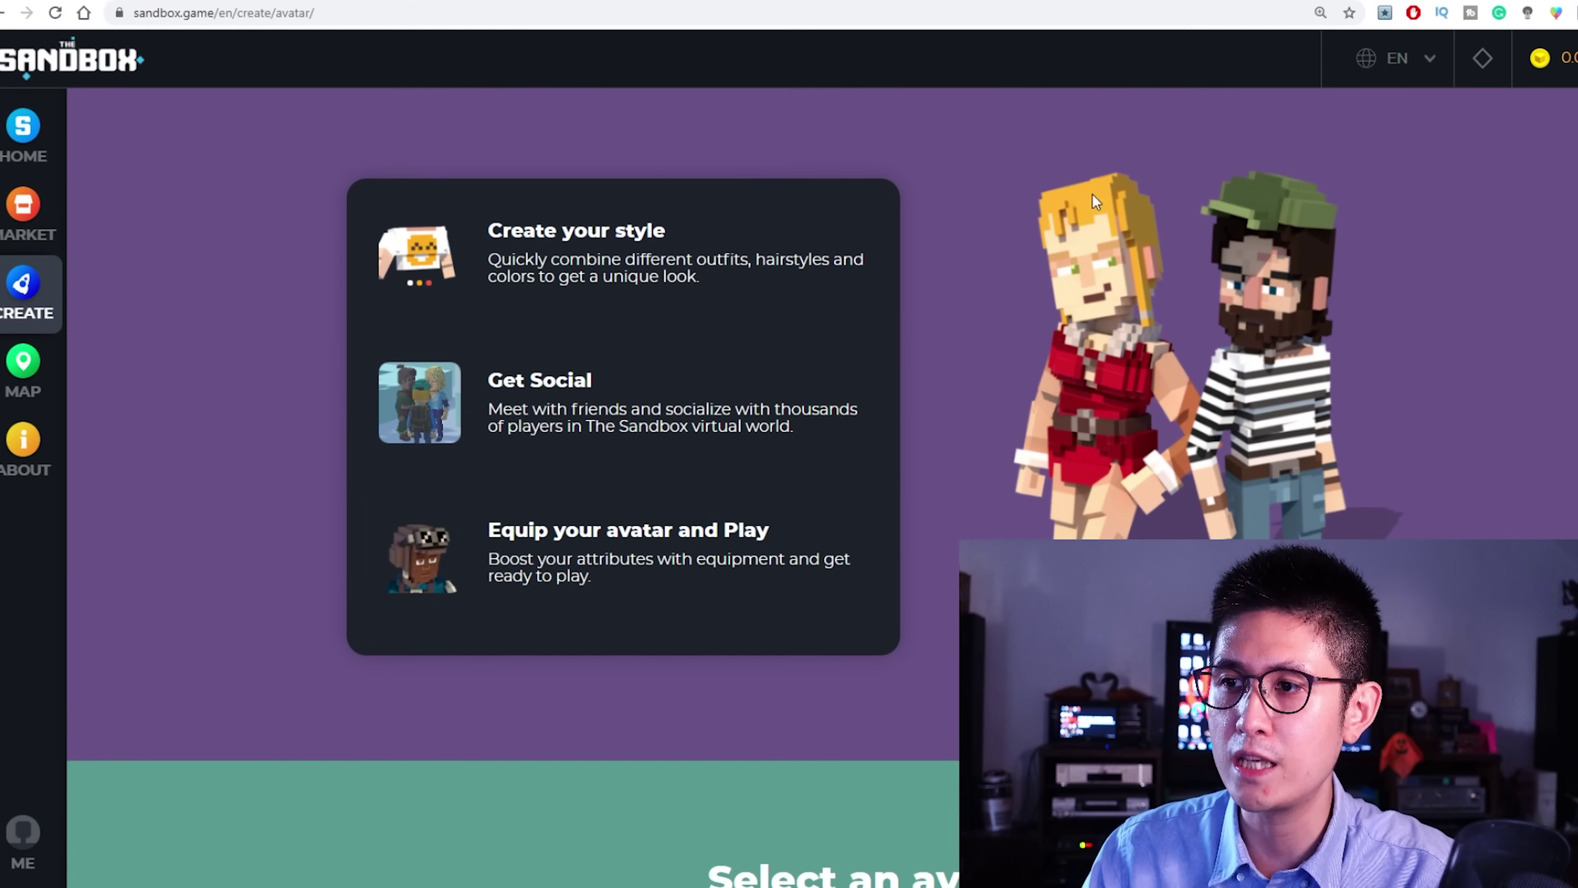
scroll(814, 435, "down", 9)
scroll(730, 491, "up", 1)
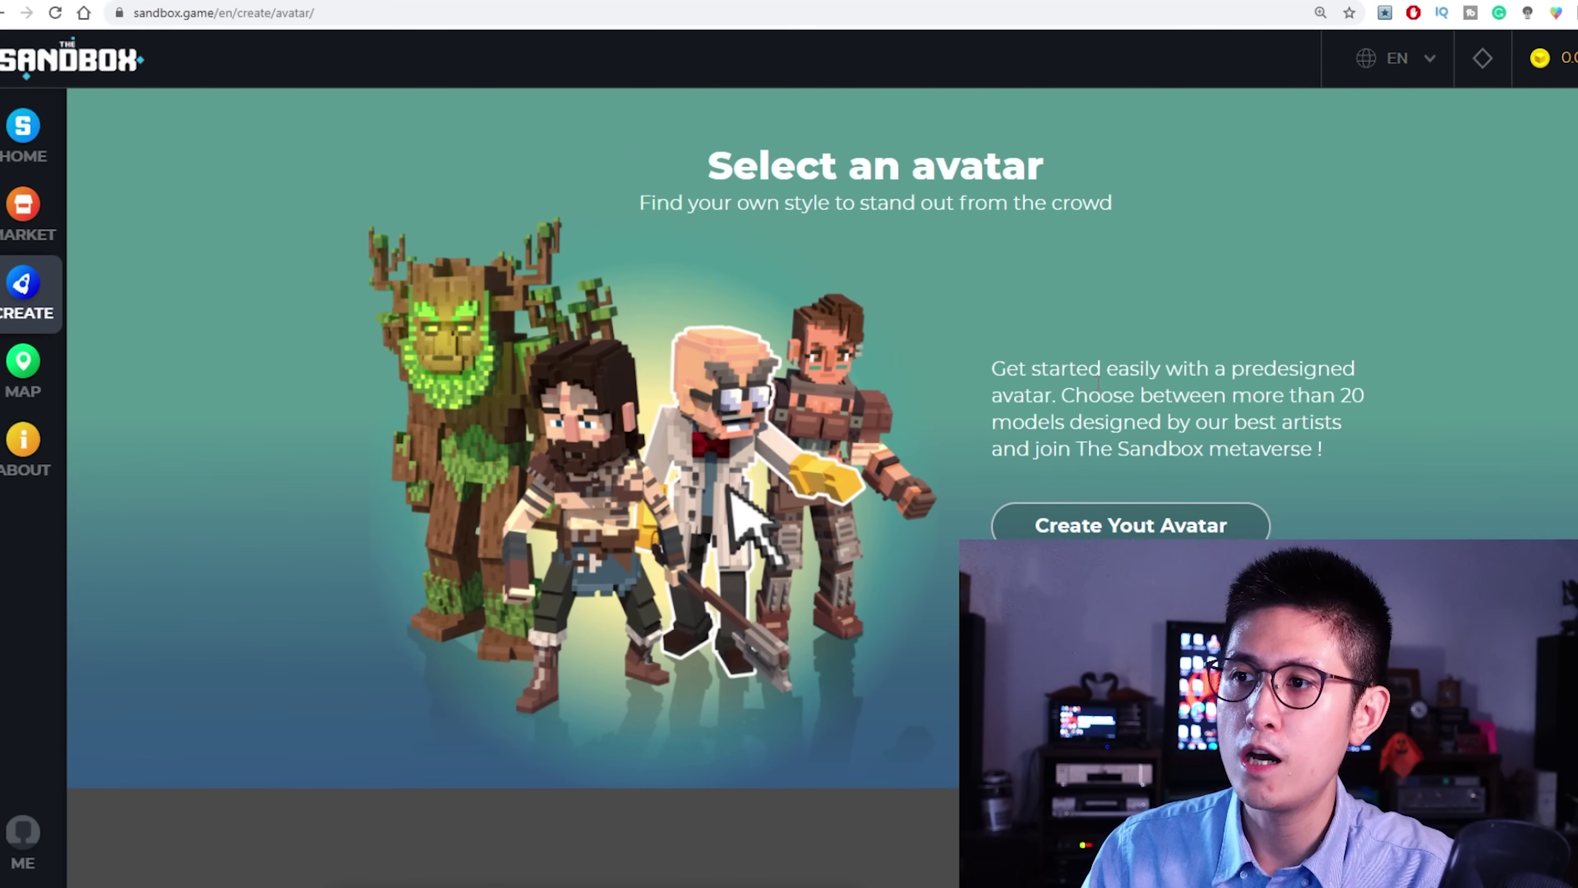
scroll(956, 448, "down", 1)
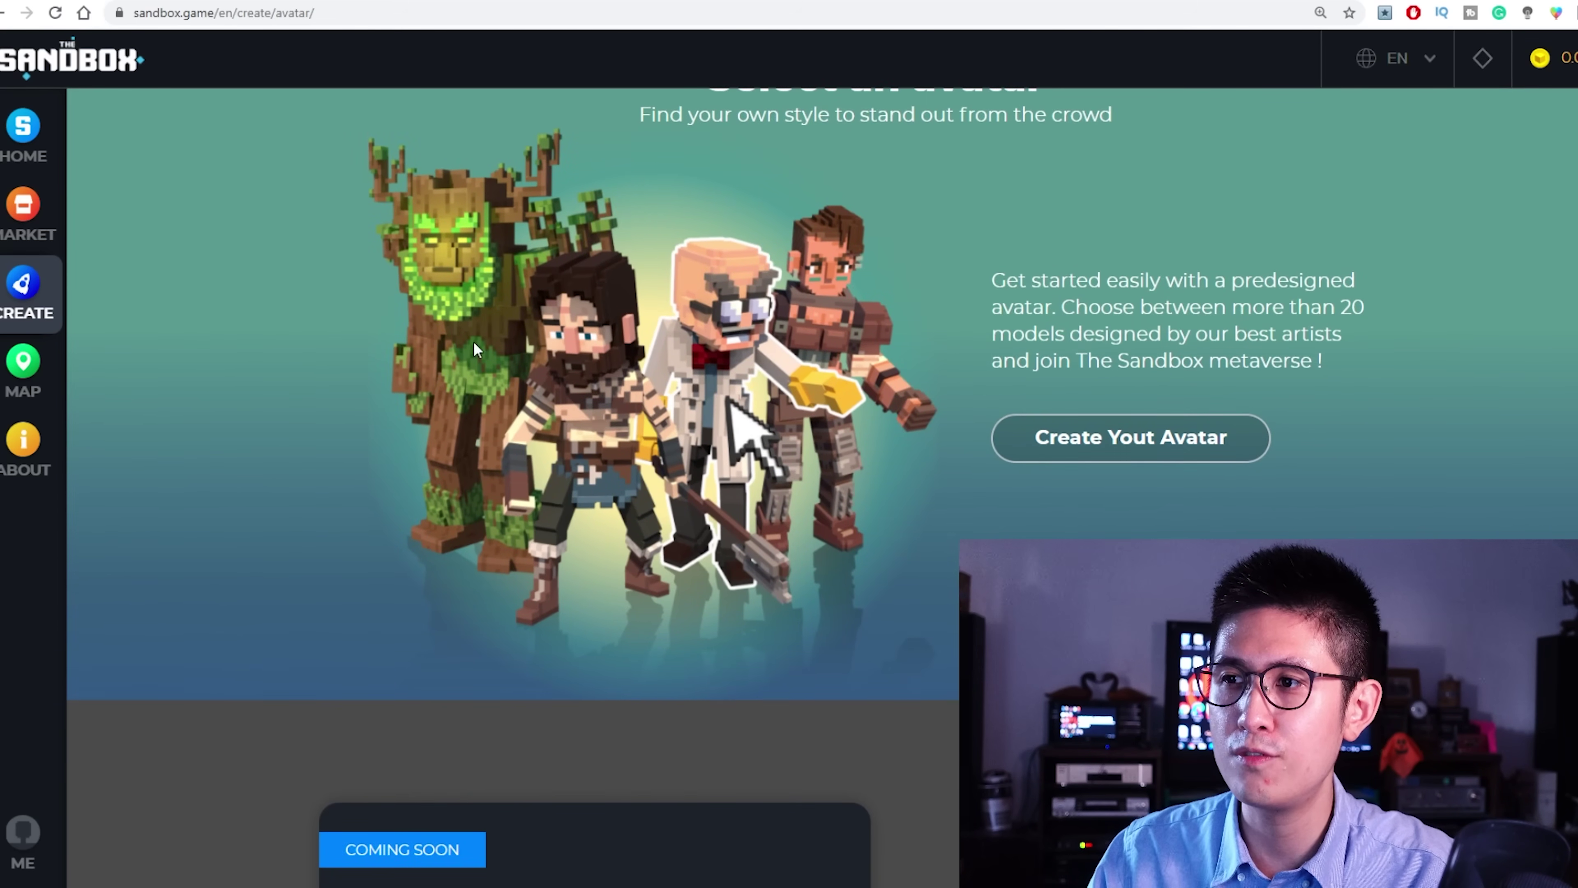
scroll(652, 428, "down", 5)
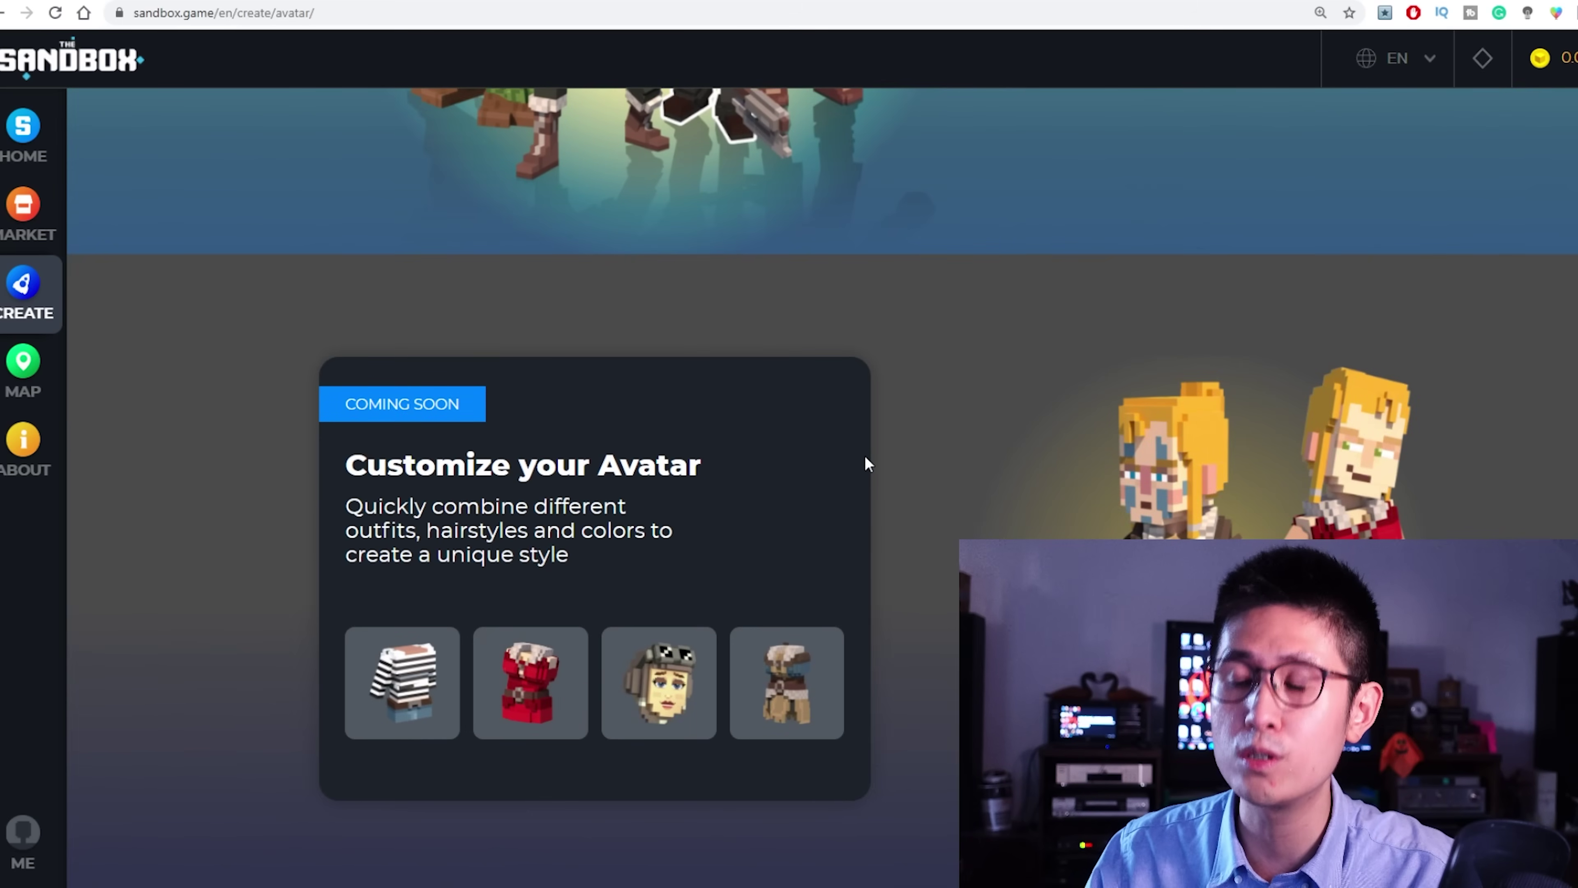
scroll(867, 451, "down", 2)
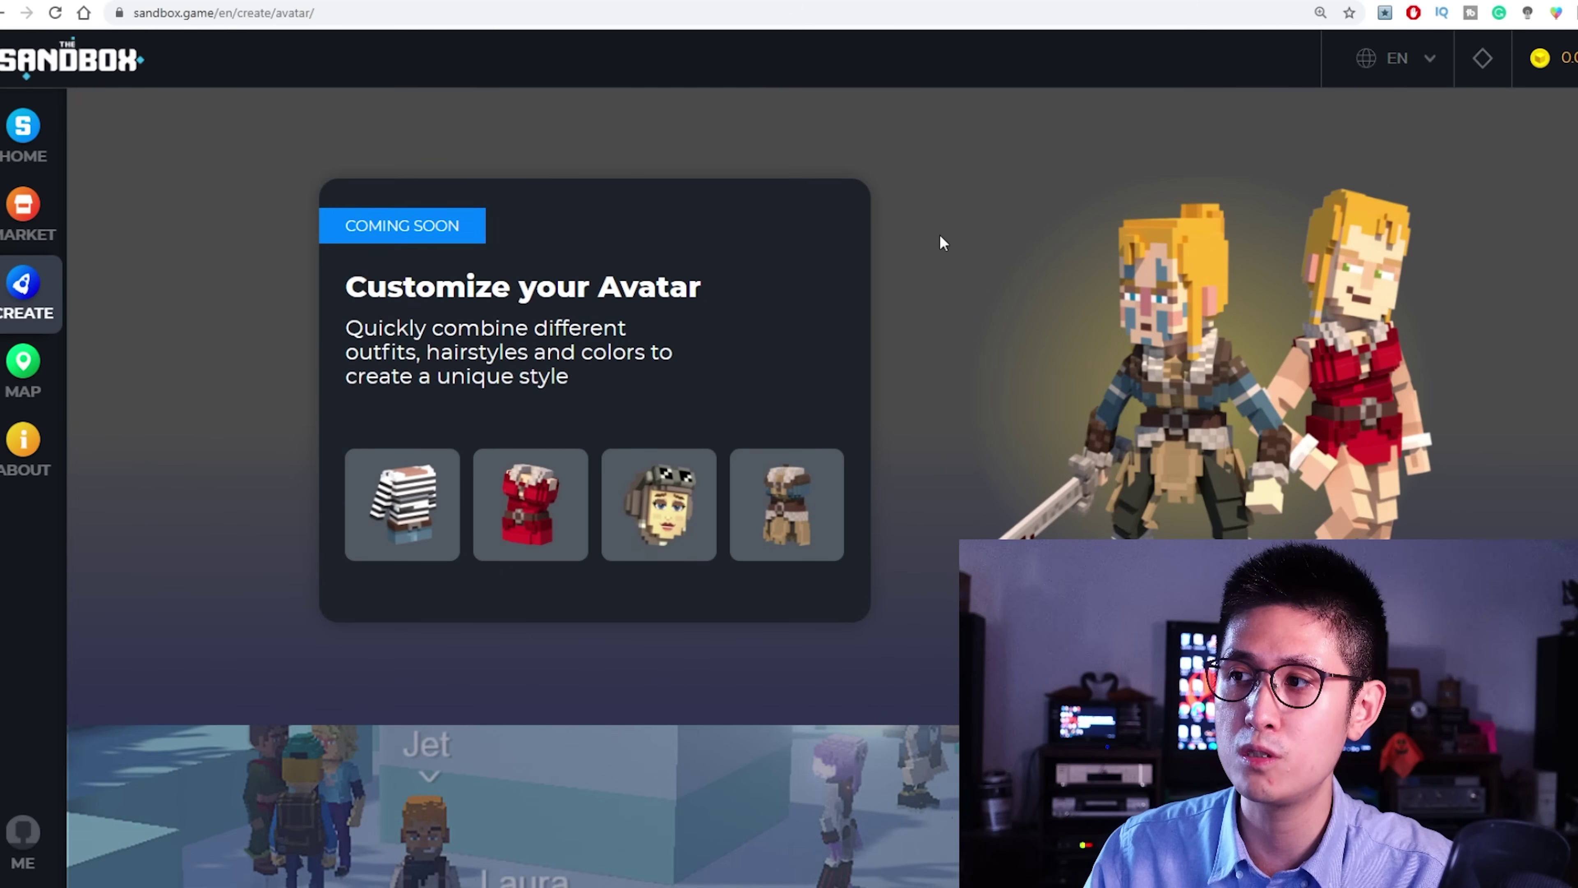
Step: Scroll back up and return to the VoxEdit - NFT Creator page
scroll(836, 553, "up", 2)
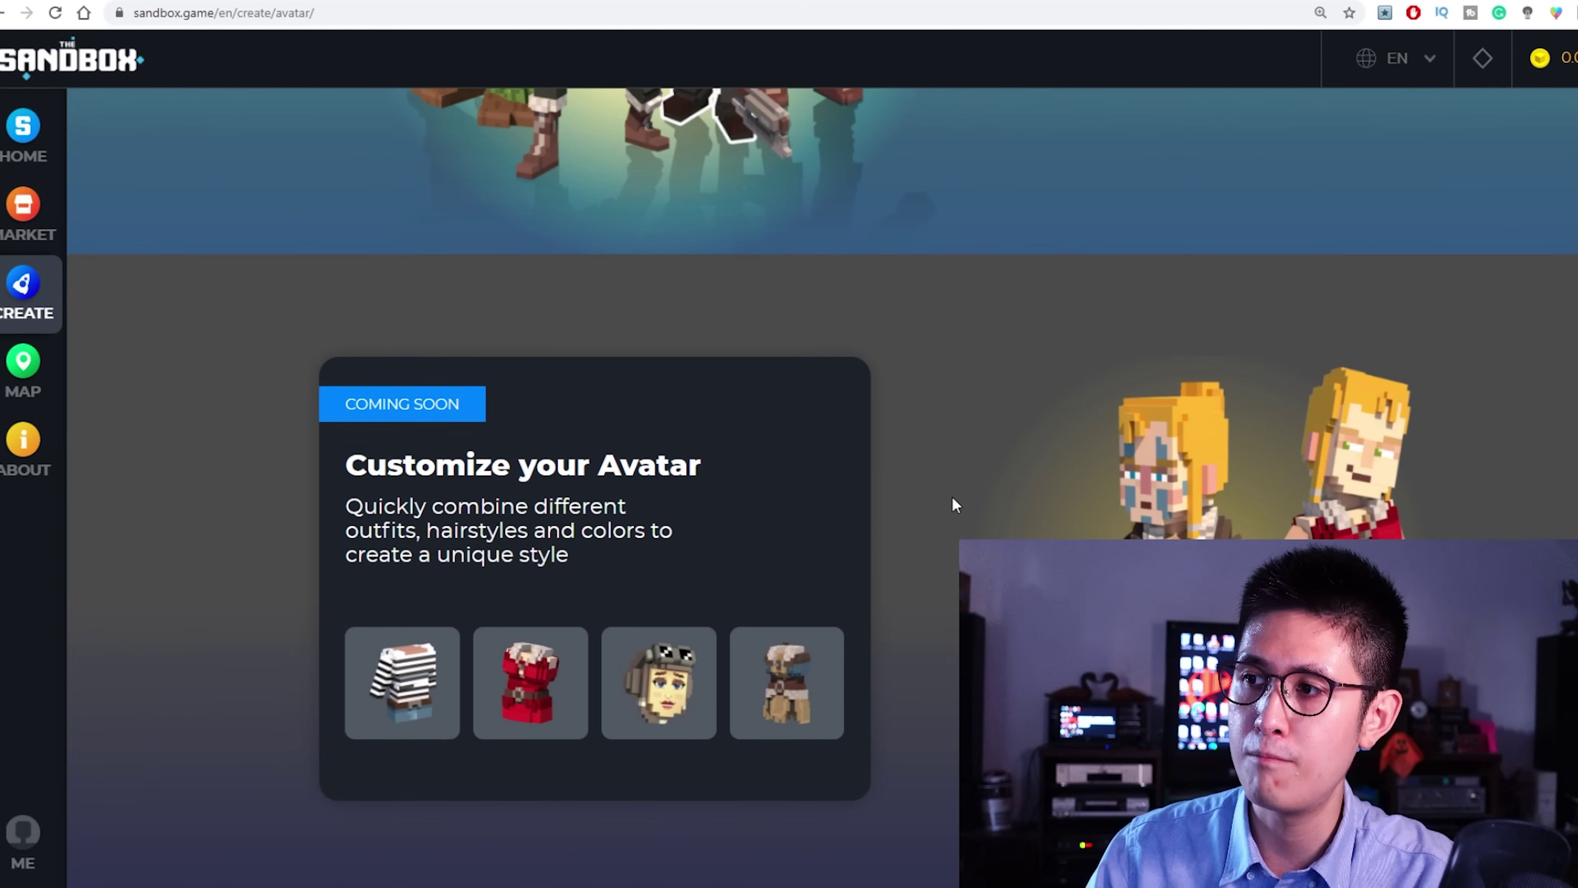
scroll(967, 466, "up", 15)
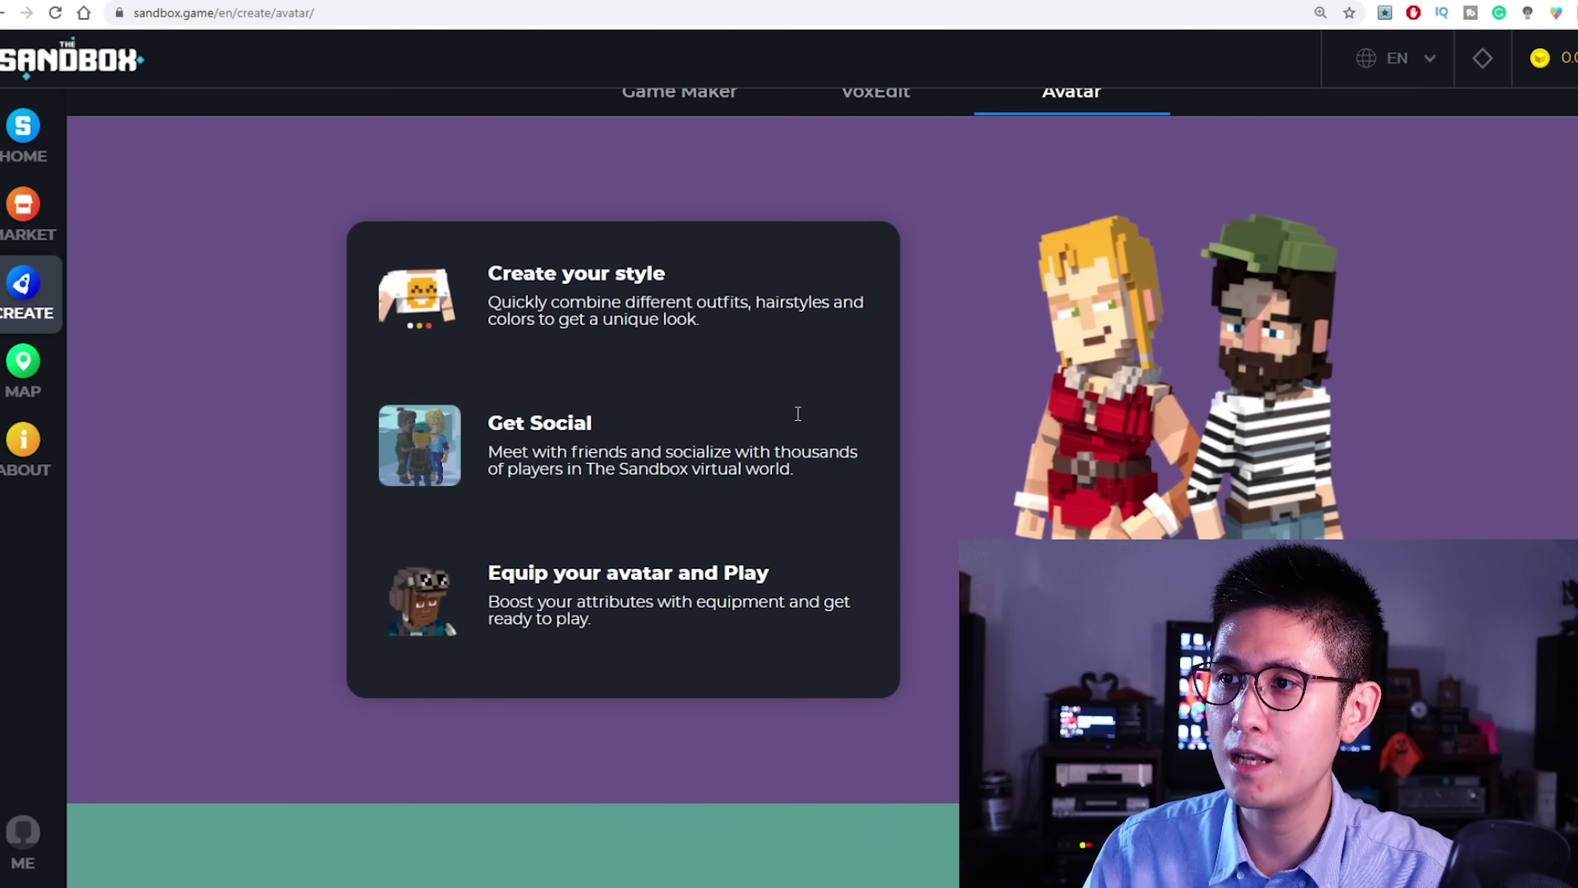
scroll(798, 413, "up", 3)
left_click(870, 316)
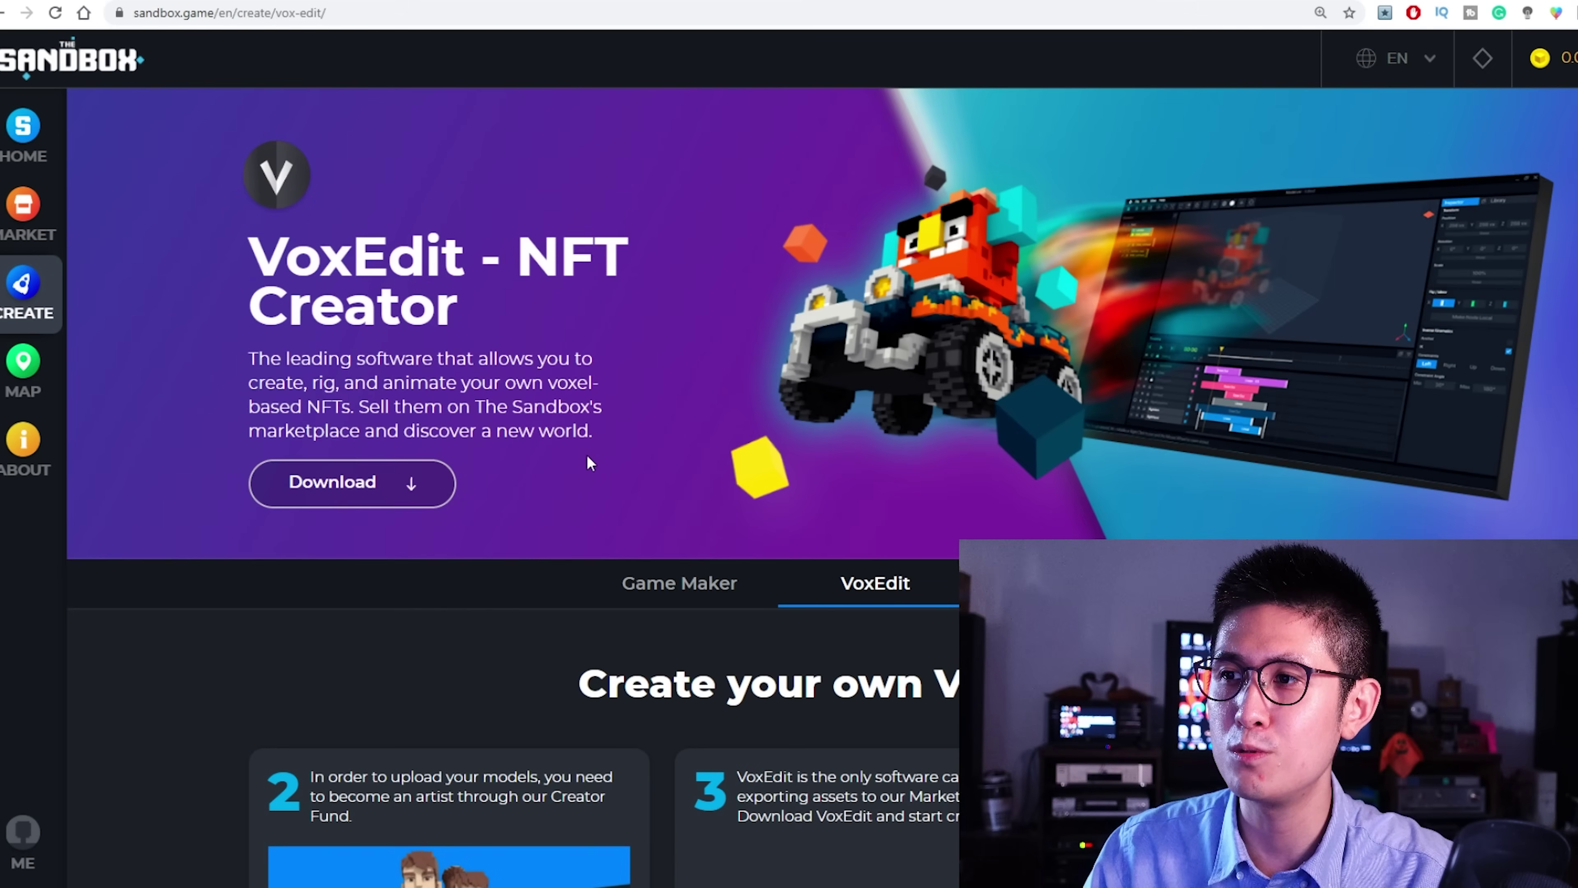
Step: Open VoxEdit's Animator section, which lists the recent Mammals_Biped_Giant file
scroll(888, 472, "down", 7)
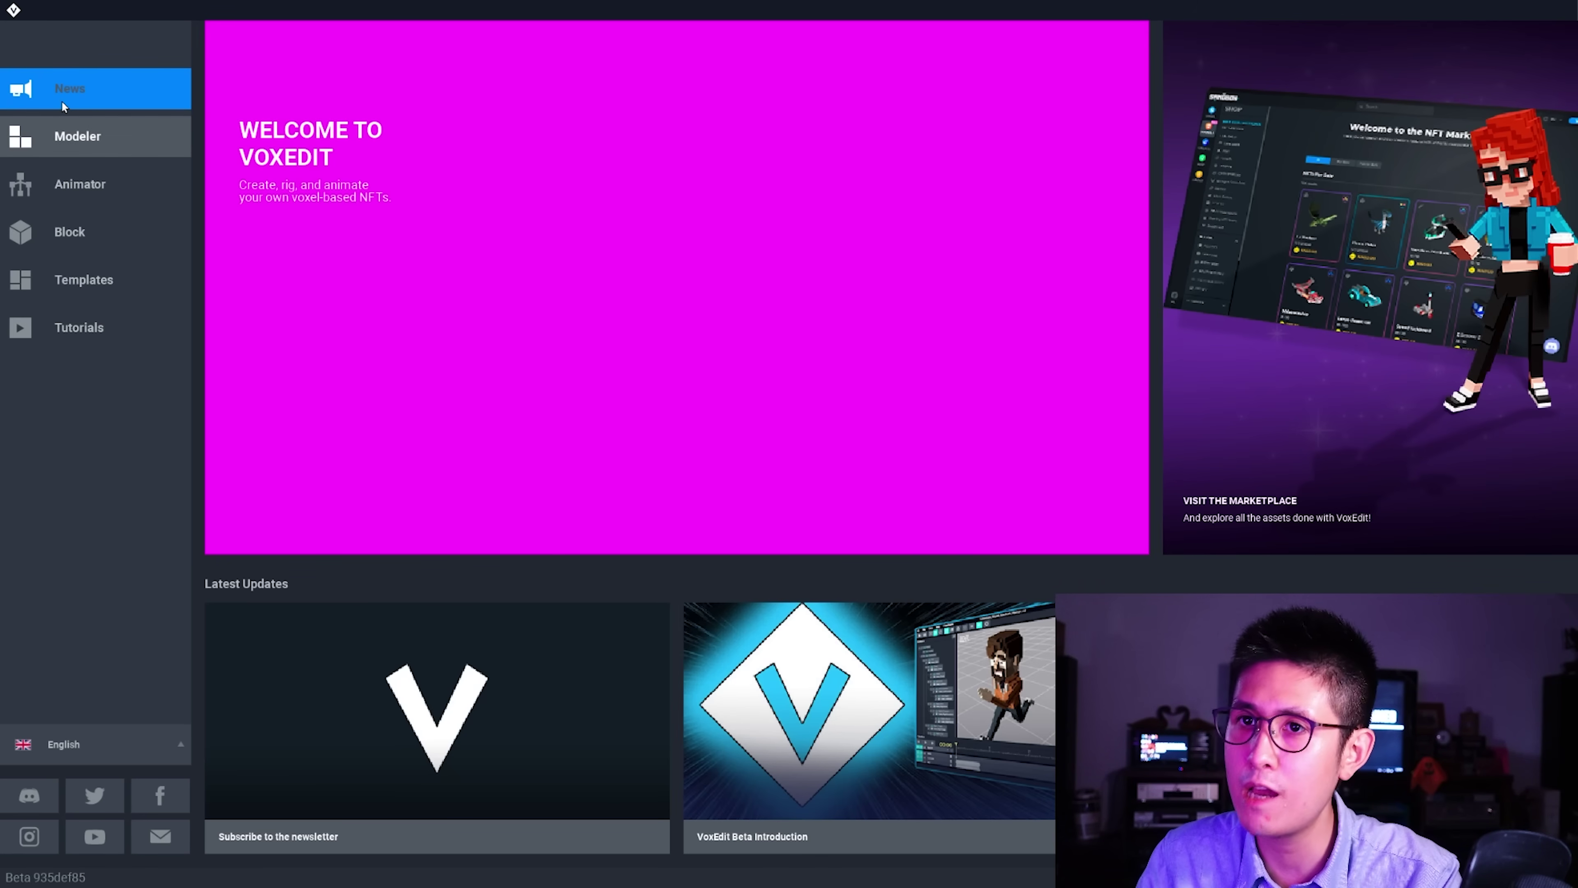
left_click(62, 117)
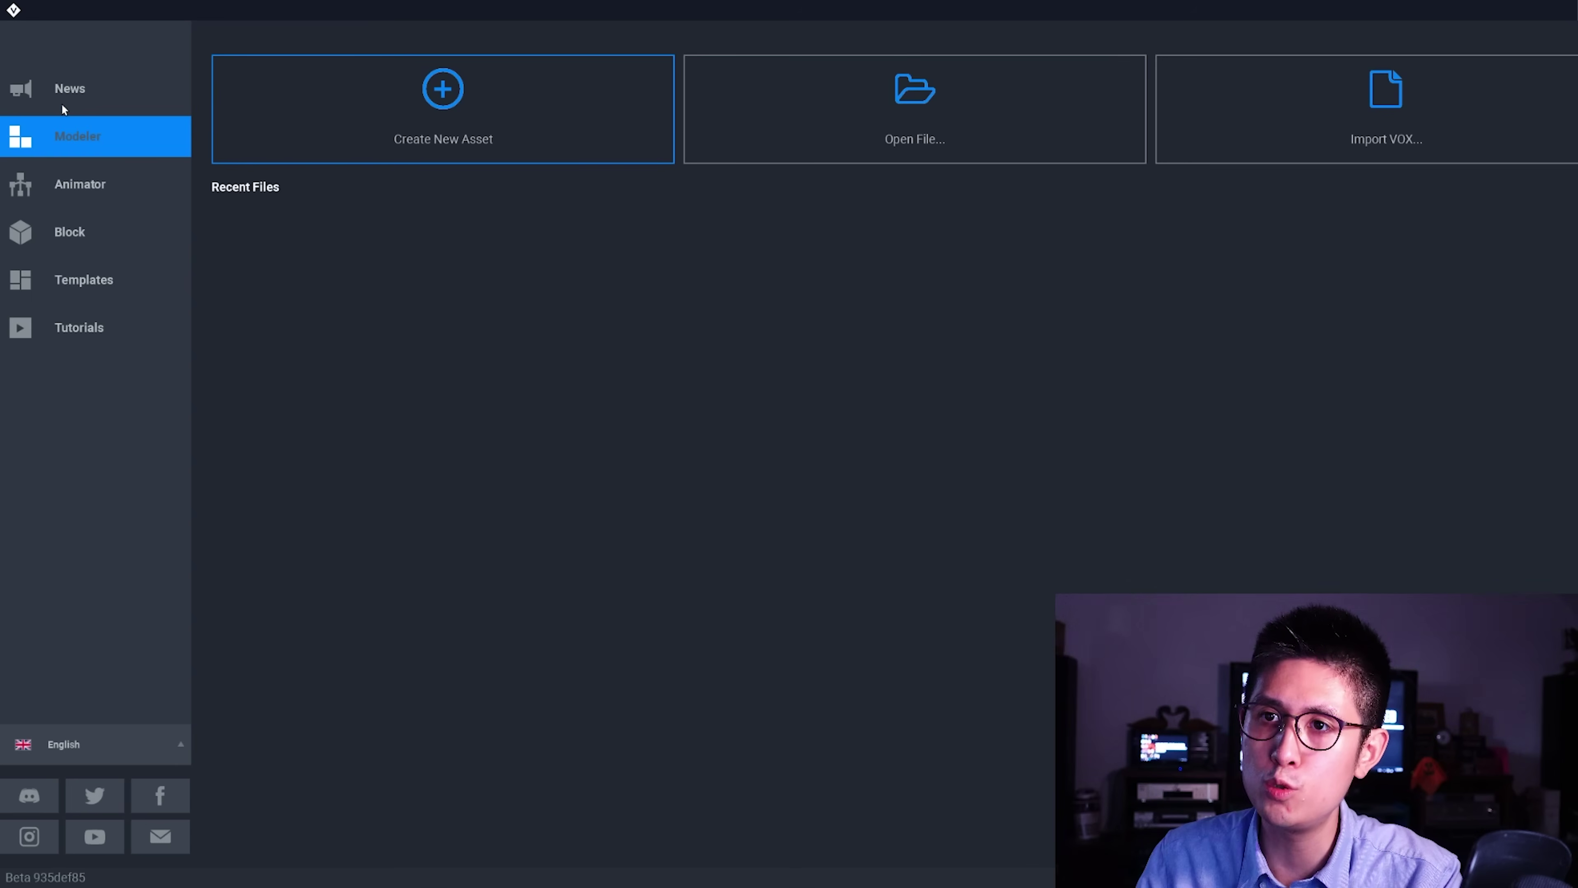
left_click(67, 164)
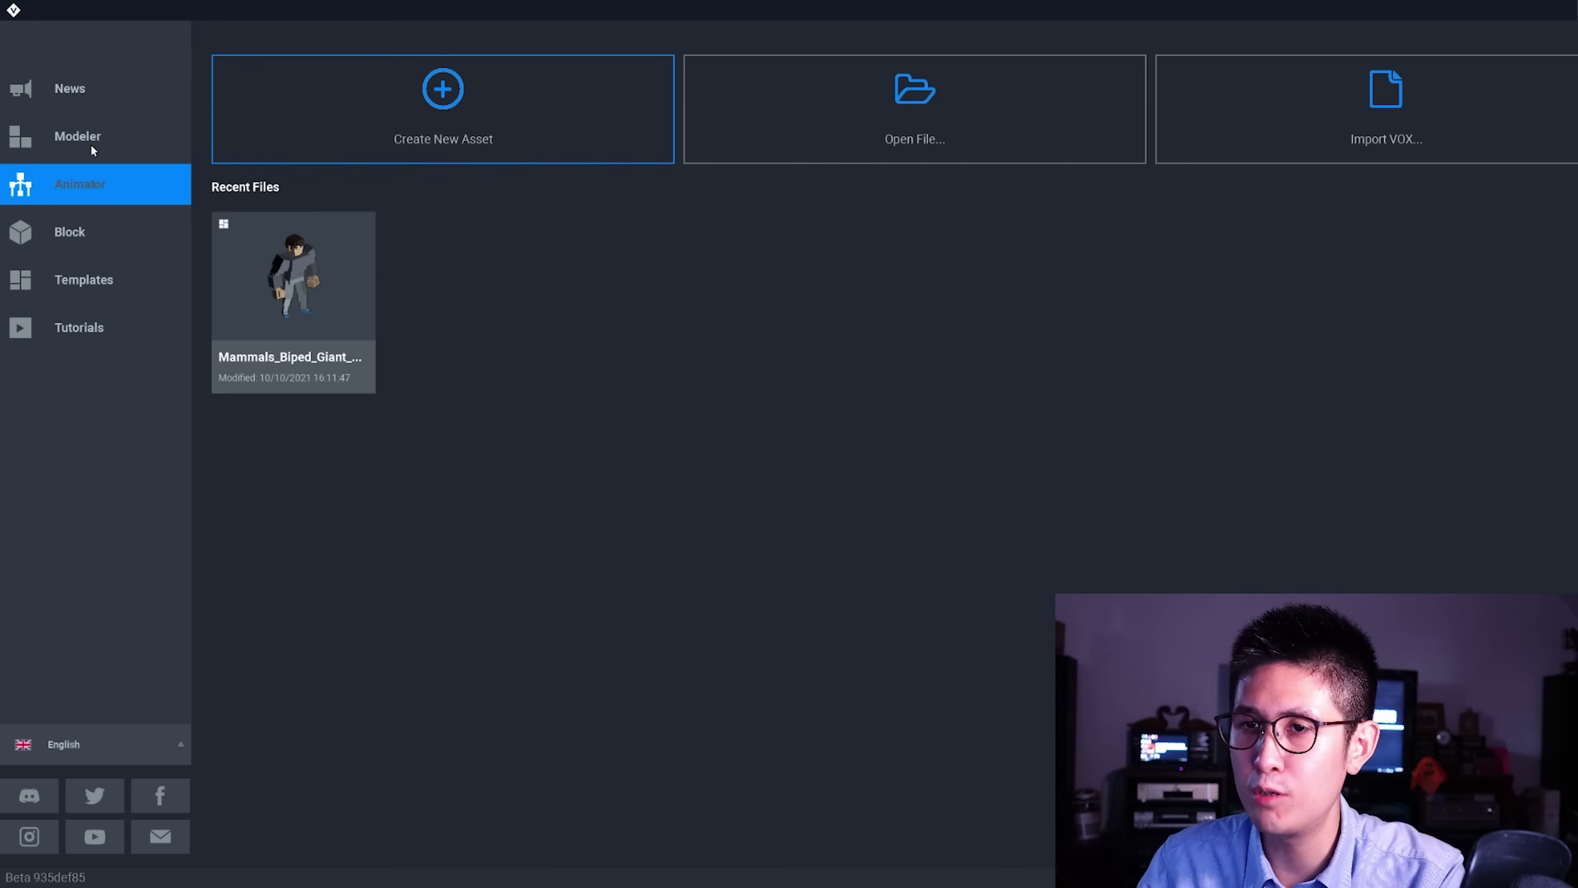
Step: Browse VoxEdit's Templates grid of starter models, from Avatar and Blades to Small Fish
left_click(88, 280)
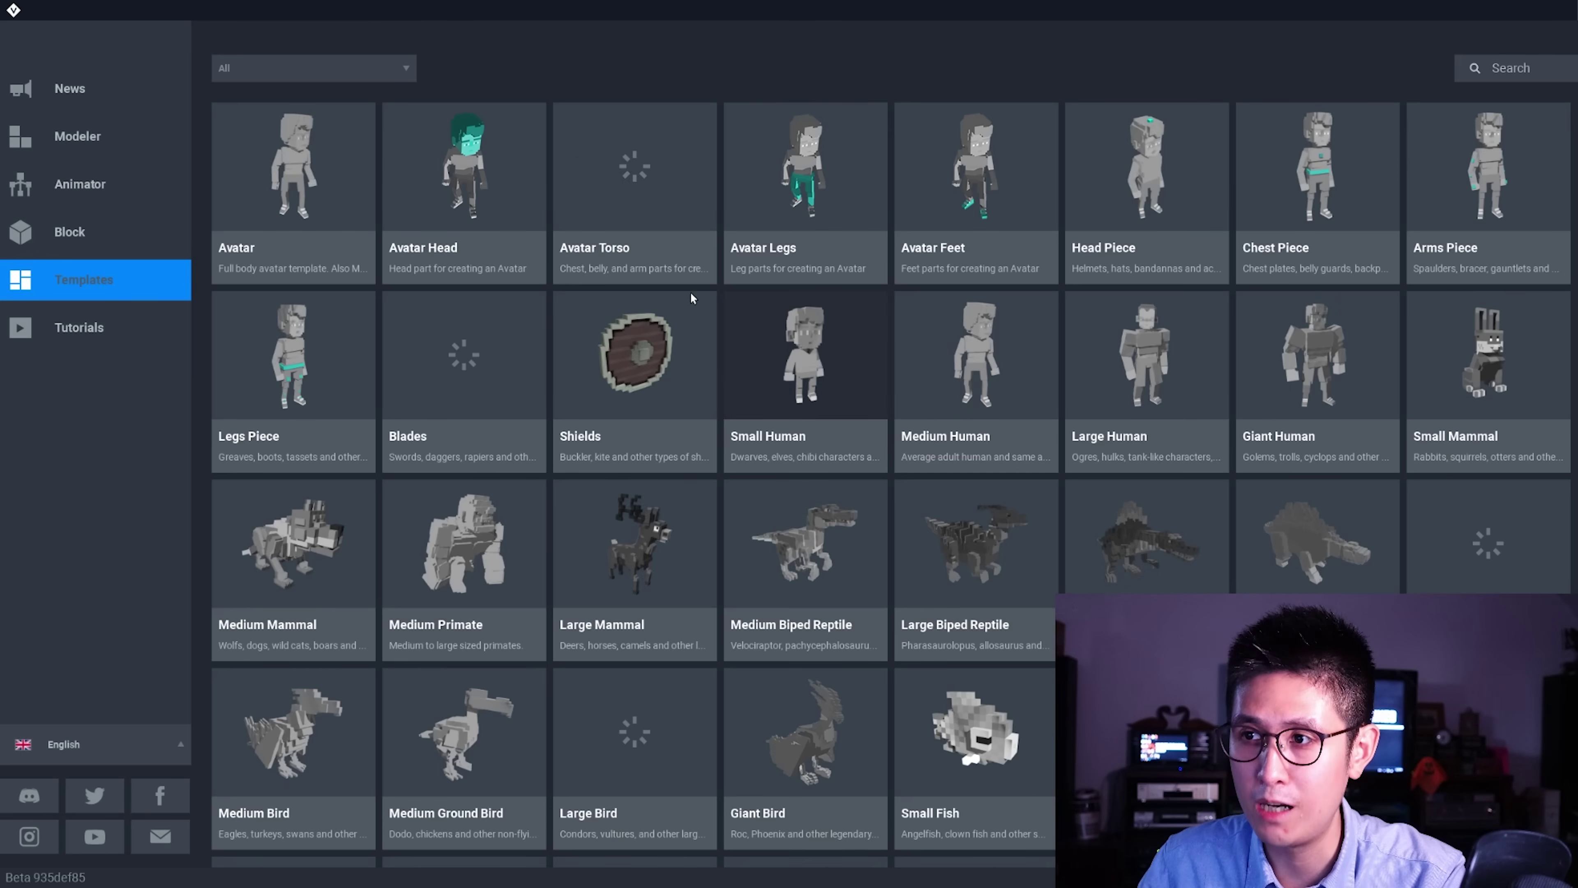
scroll(826, 399, "down", 3)
scroll(826, 399, "up", 3)
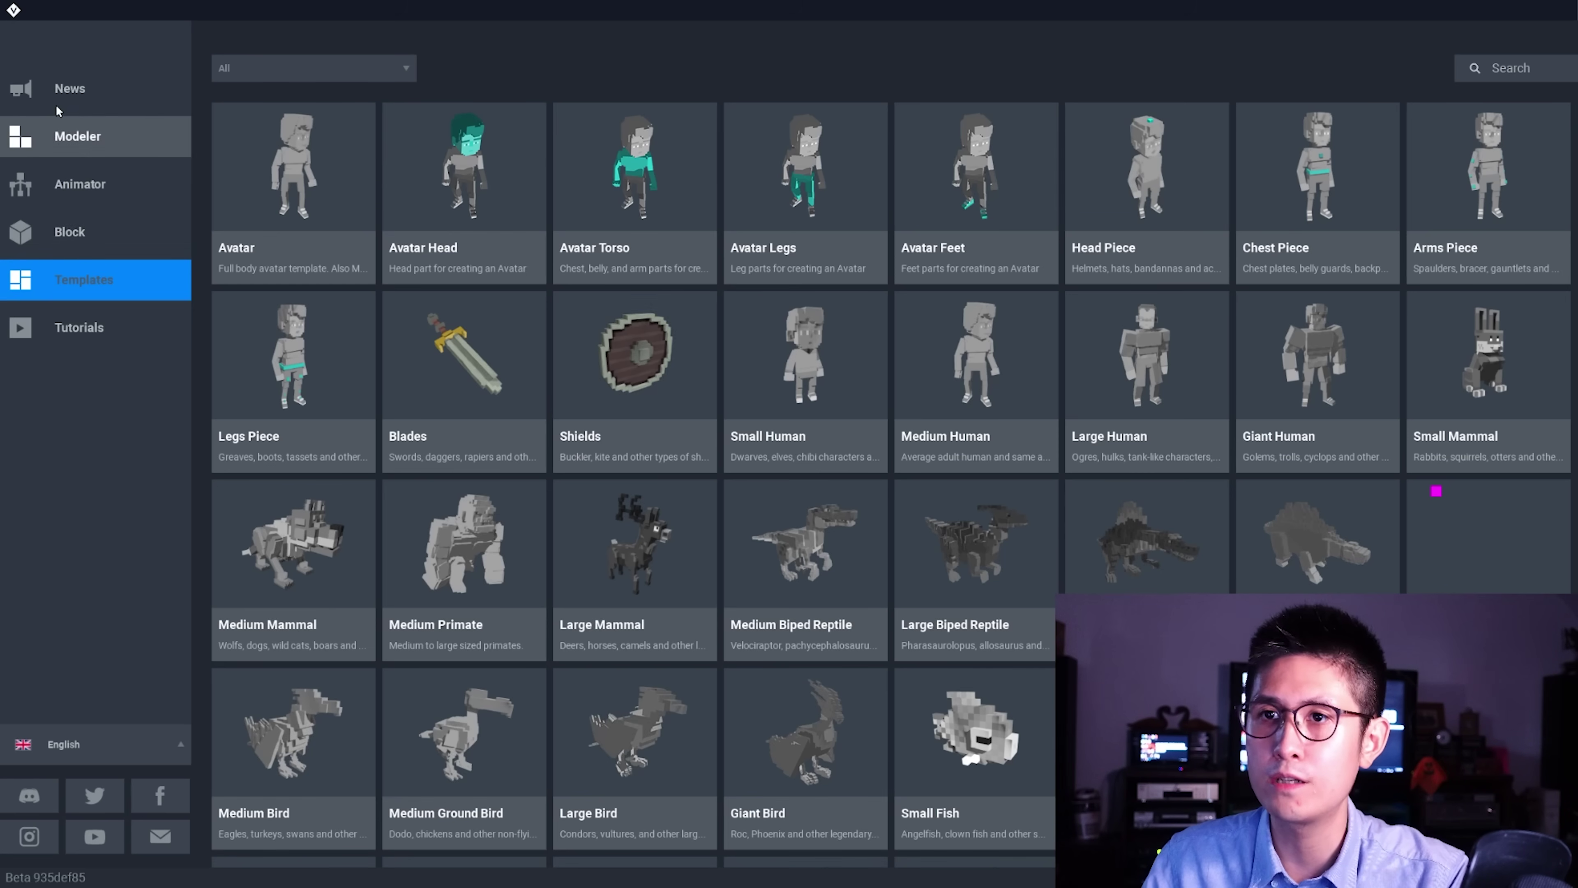
left_click(78, 328)
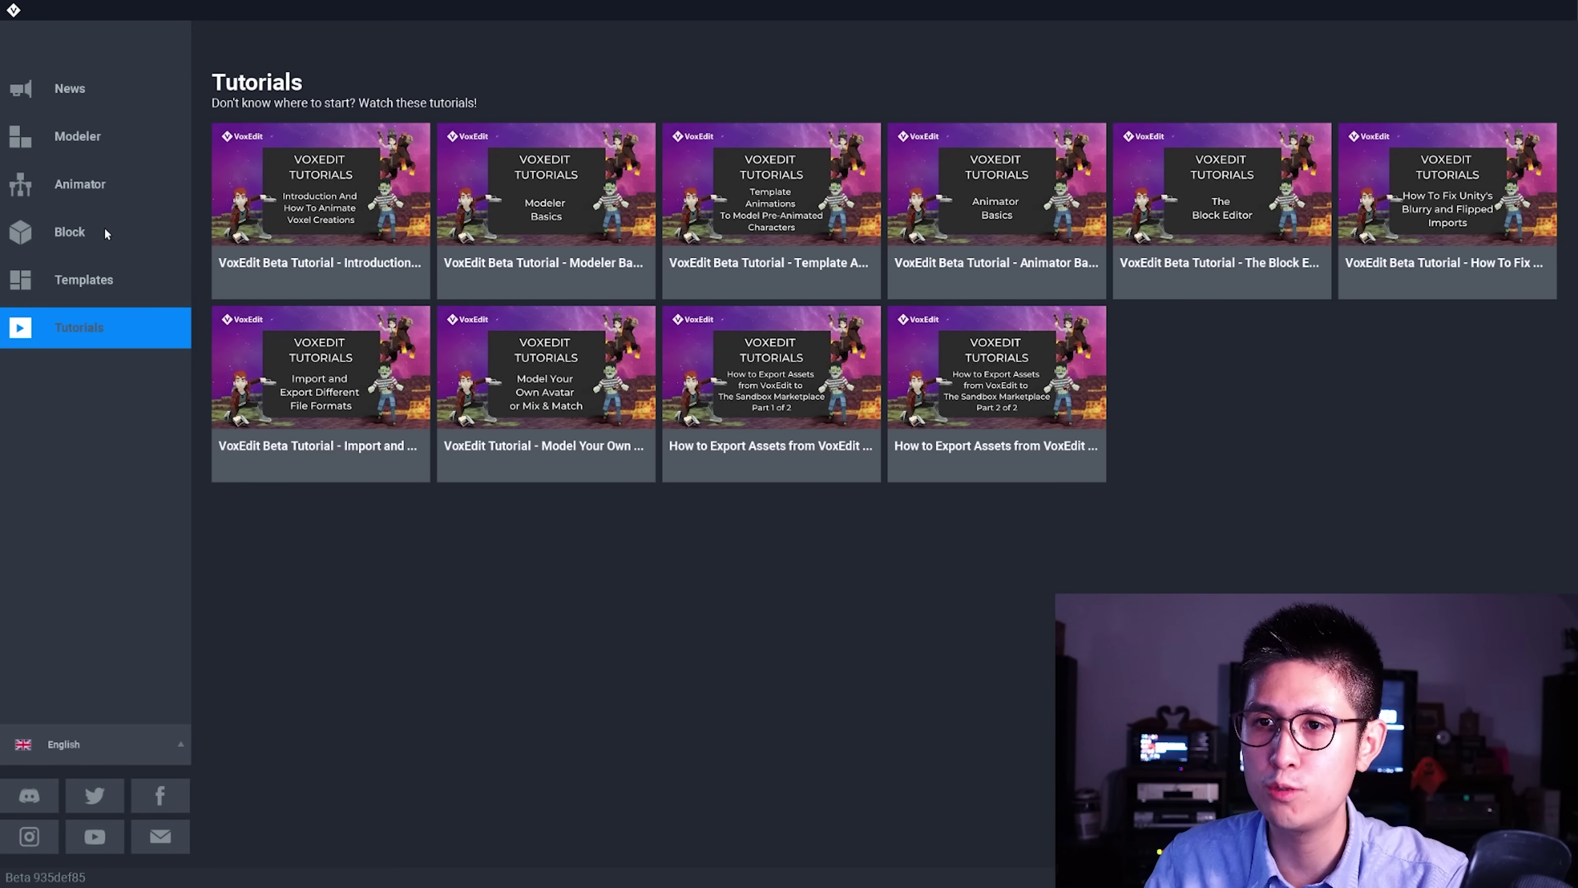
left_click(94, 279)
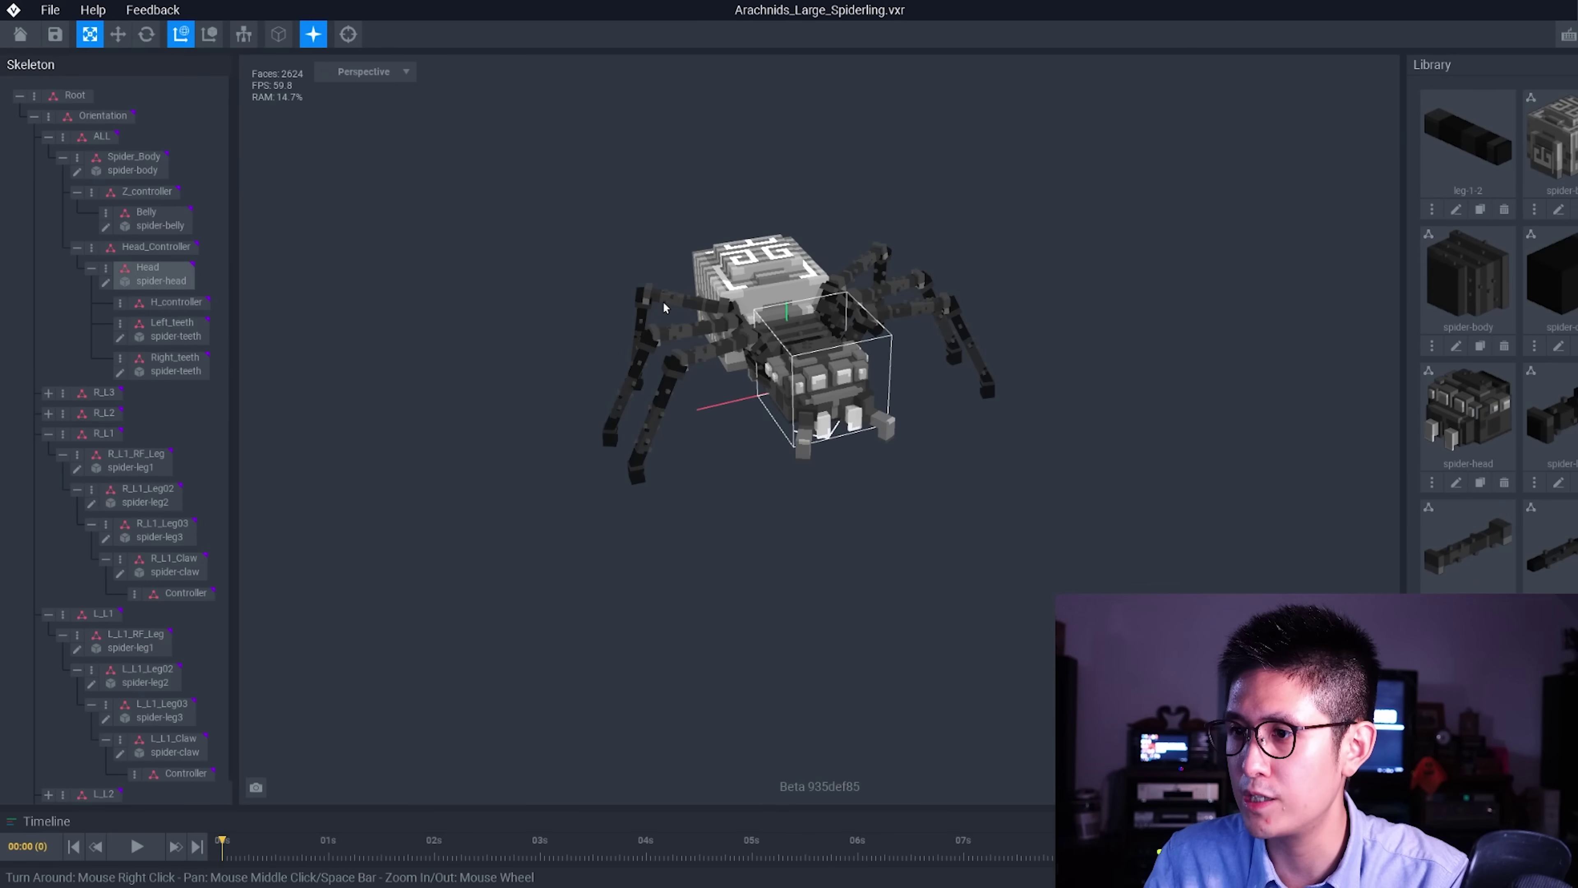
Step: Orbit the spider and select its head, an upper-leg segment and the belly, then clear the selection
right_click_drag(691, 324, 791, 369)
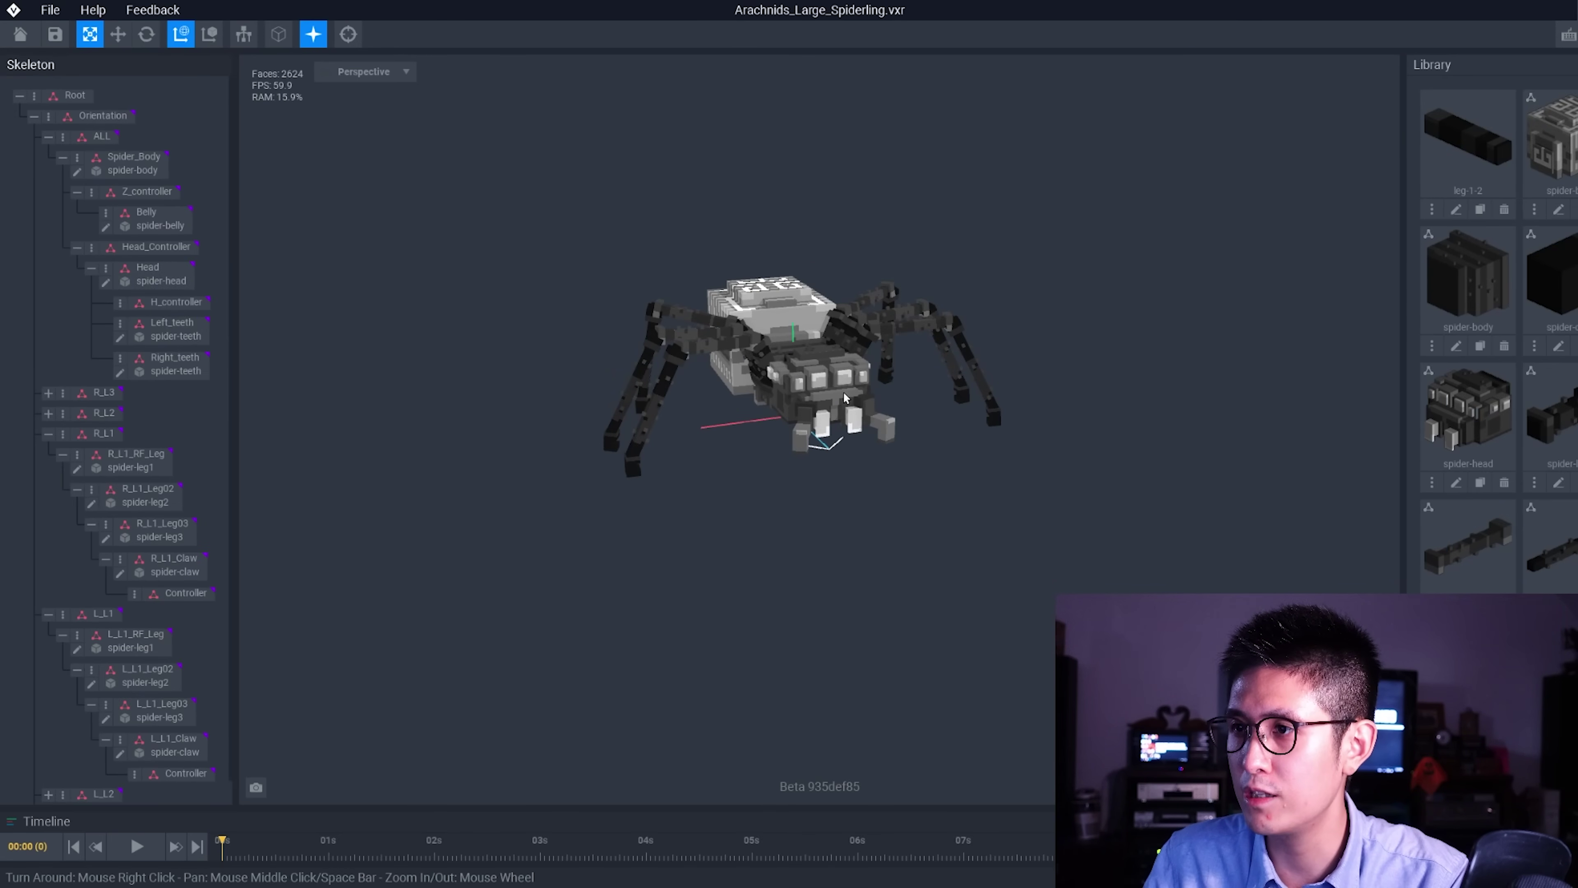
left_click(791, 369)
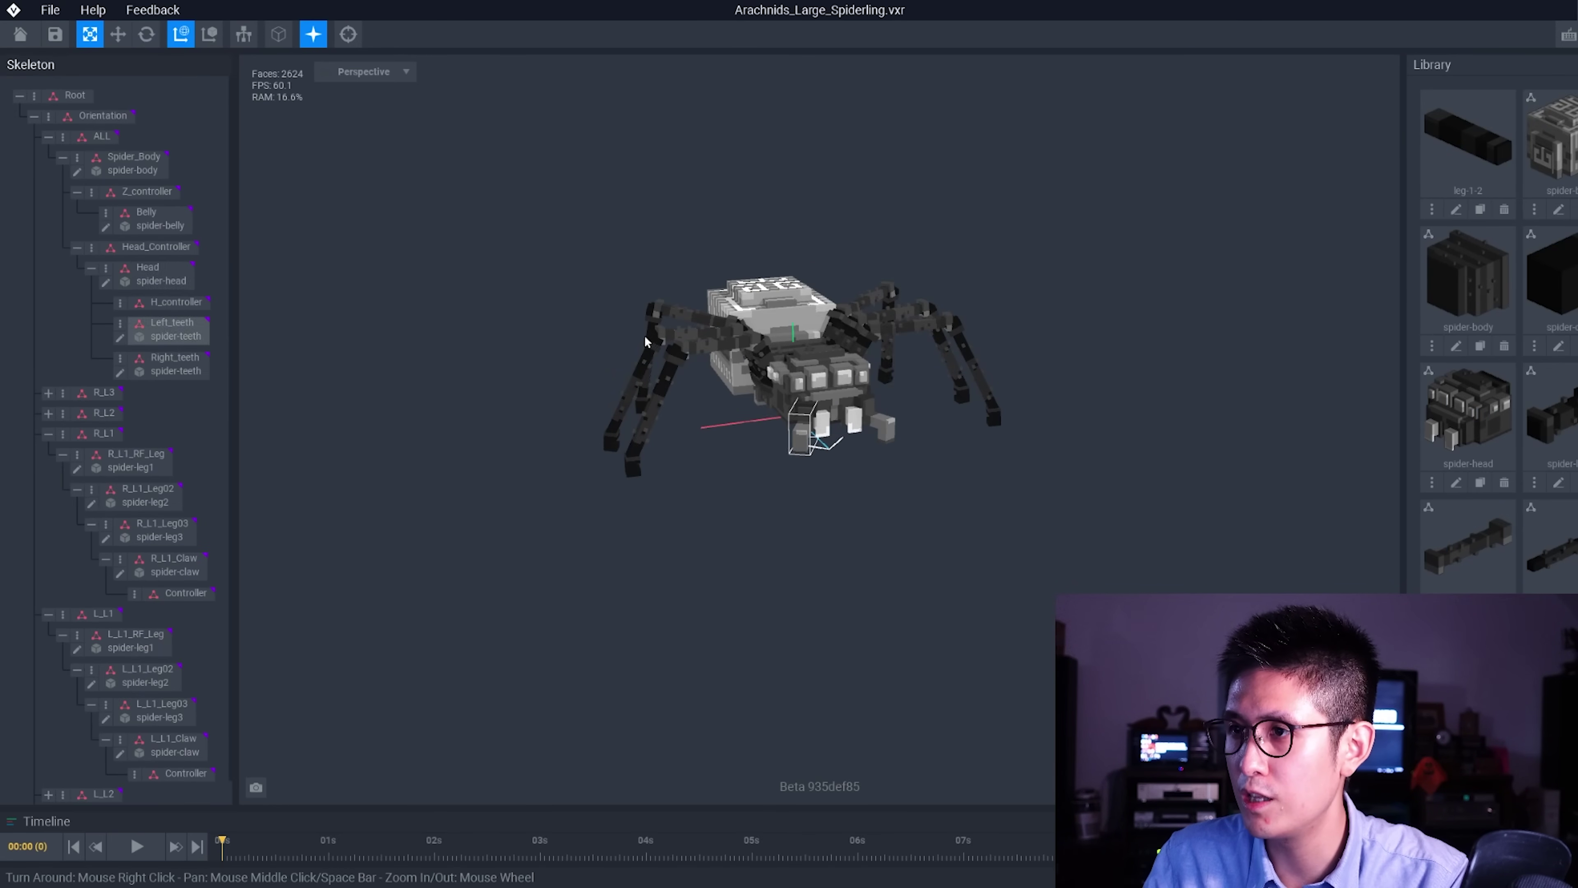
left_click(652, 302)
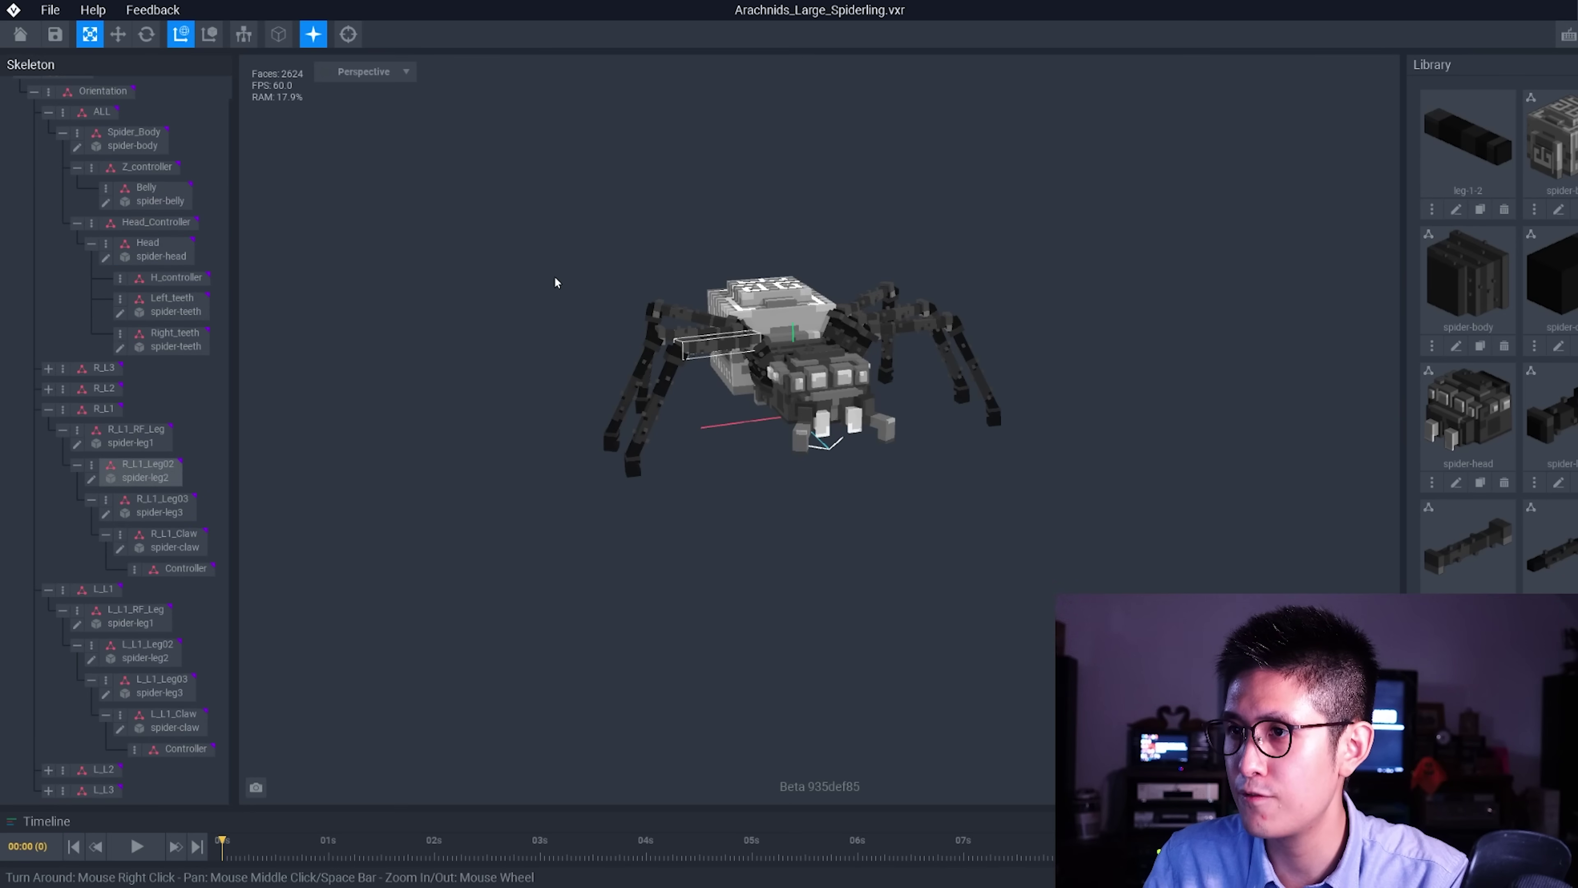
left_click(721, 373)
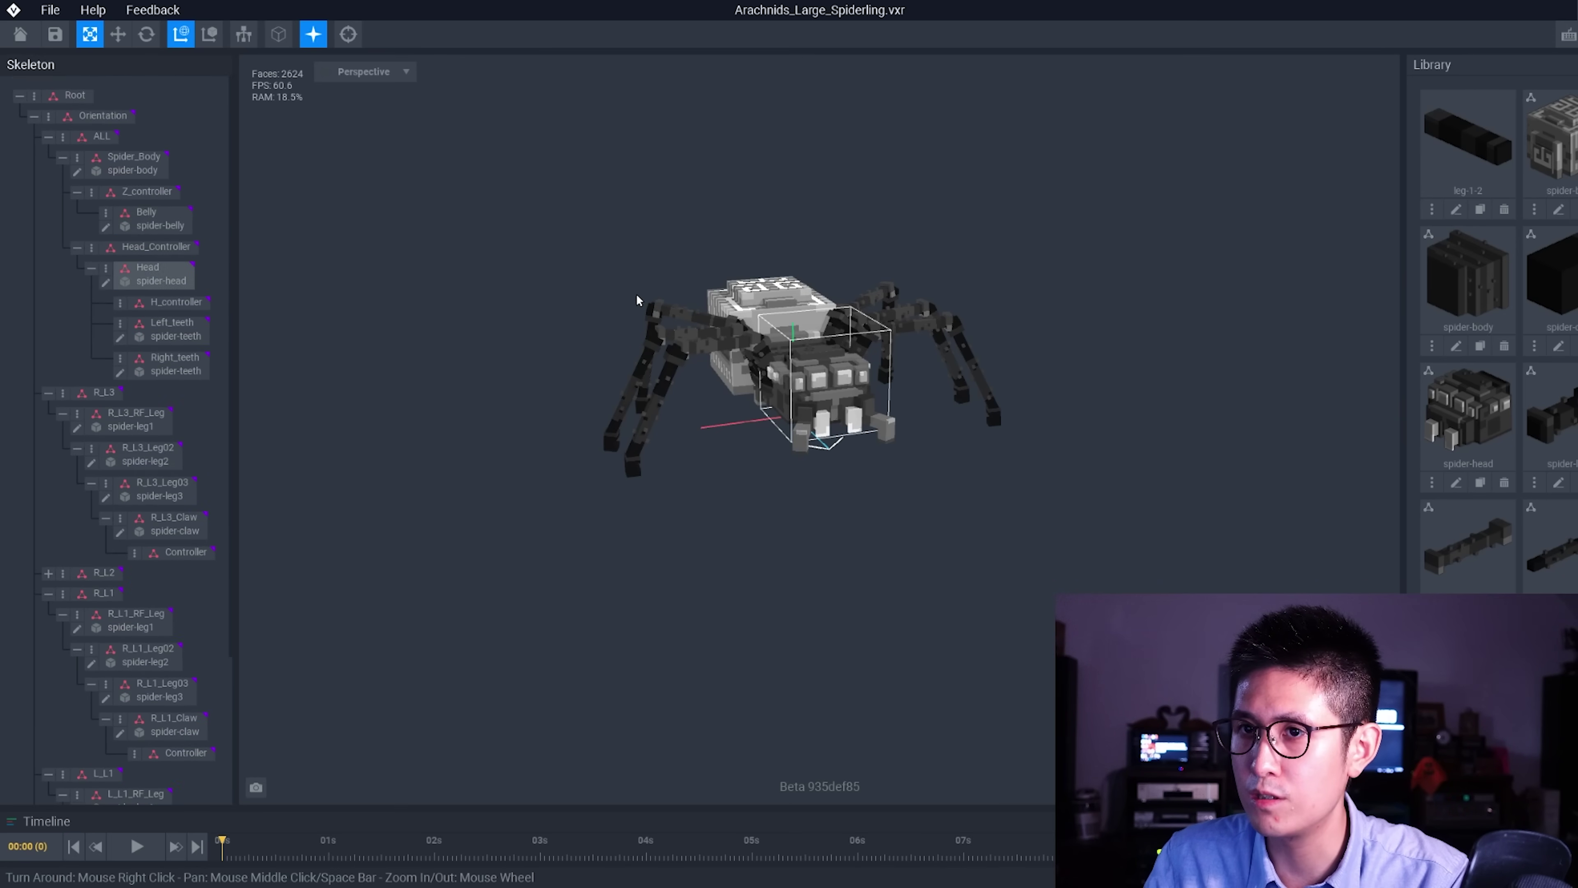
left_click(614, 240)
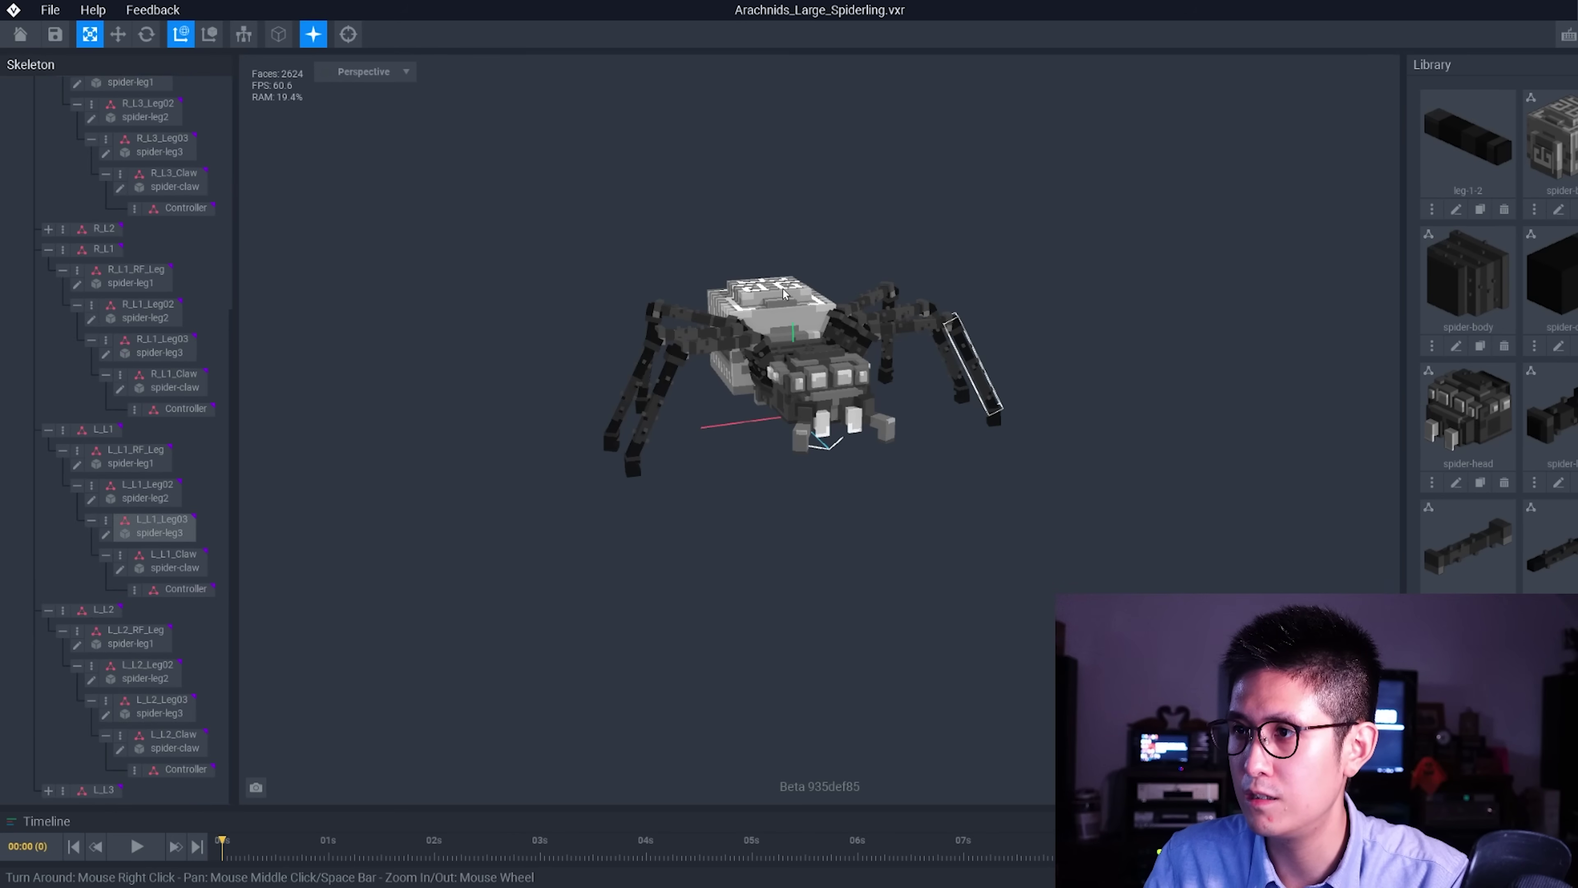
Step: Turn to the spider's side and centre the view on the head, then orbit to an angled side view
right_click_drag(674, 307, 740, 318)
scroll(702, 307, "up", 3)
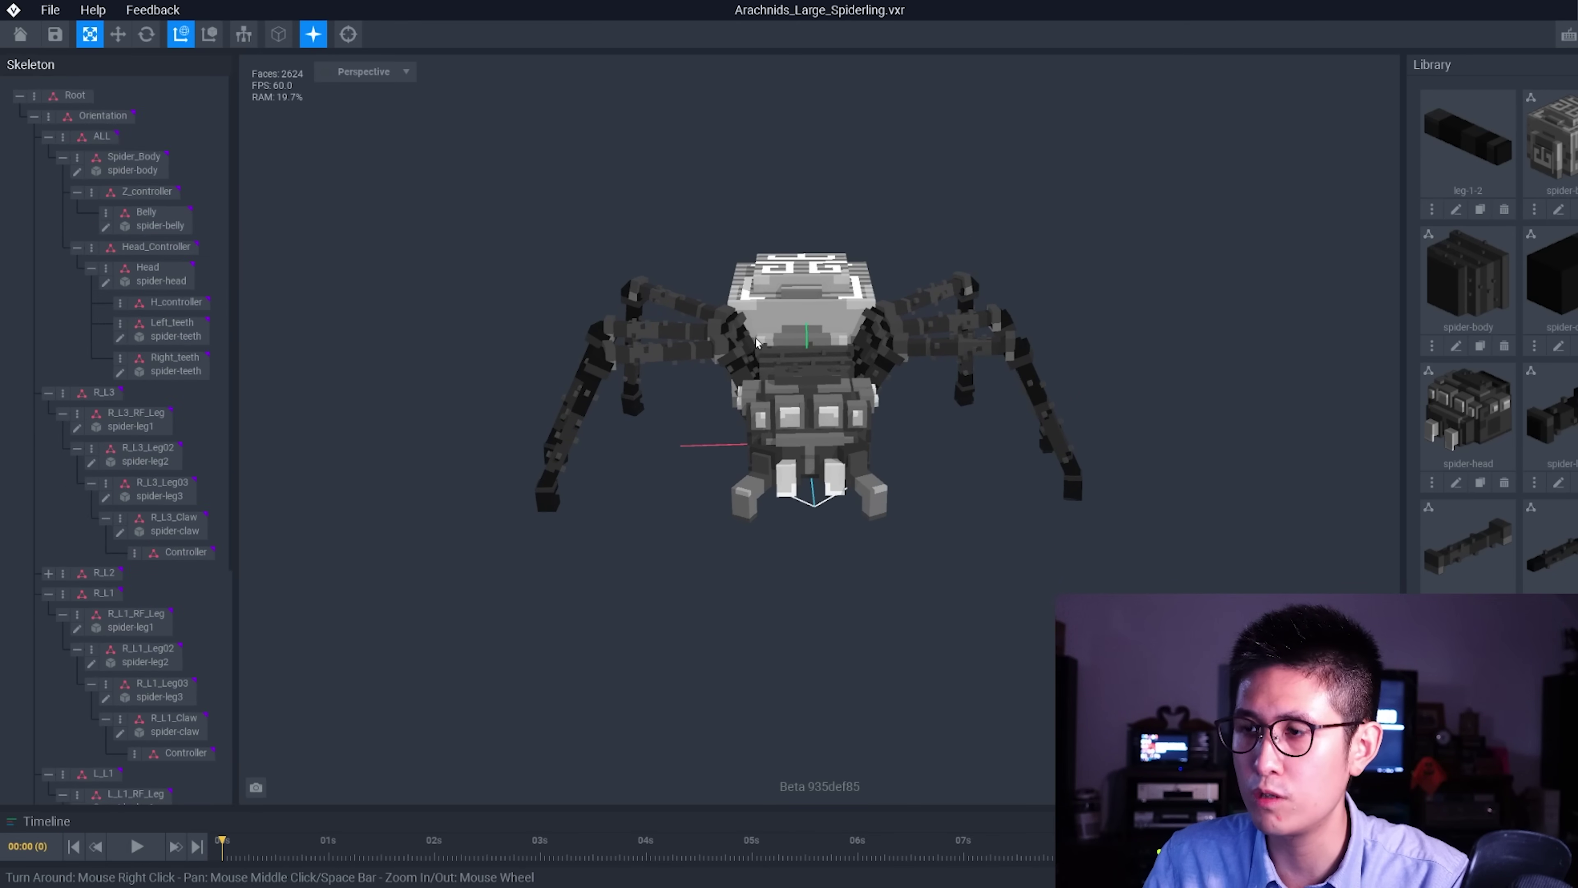
middle_click_drag(741, 319, 704, 329)
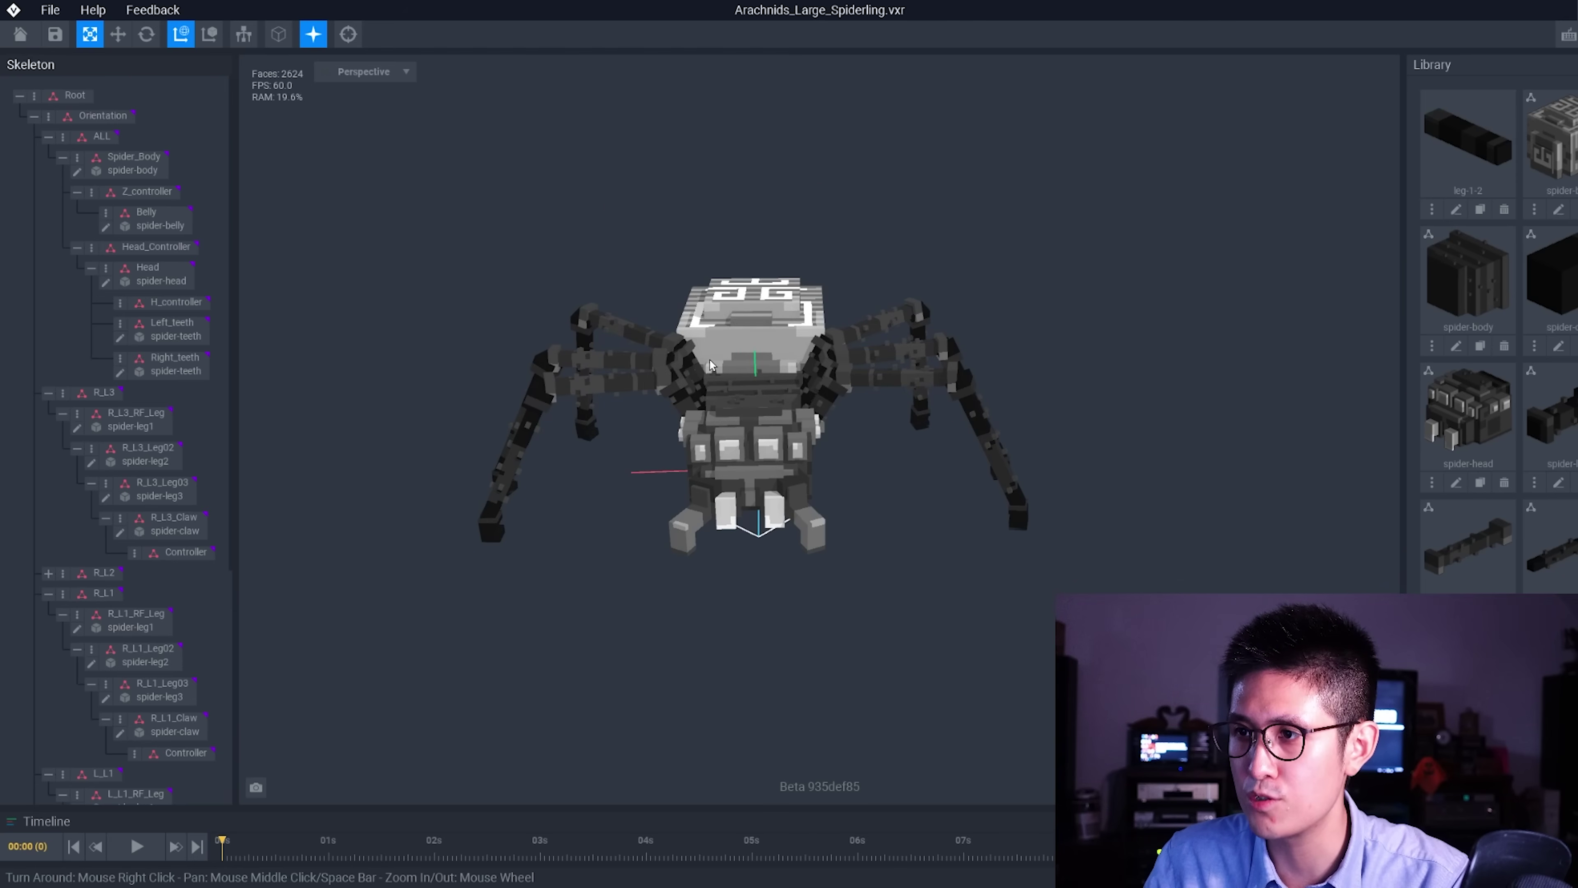
double_click(704, 329)
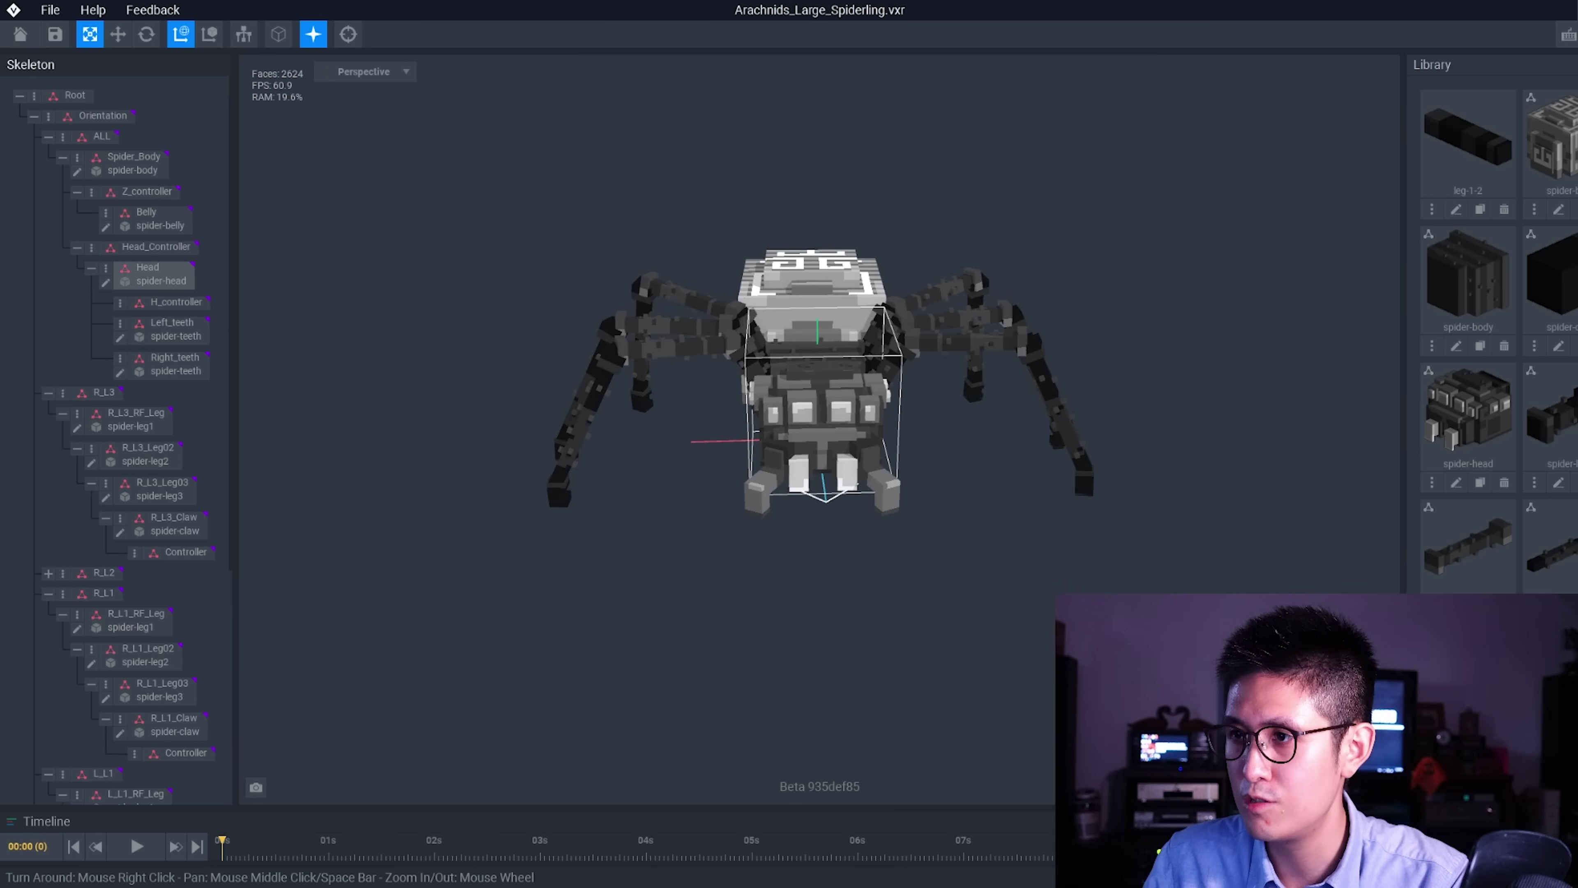
right_click_drag(832, 480, 833, 481)
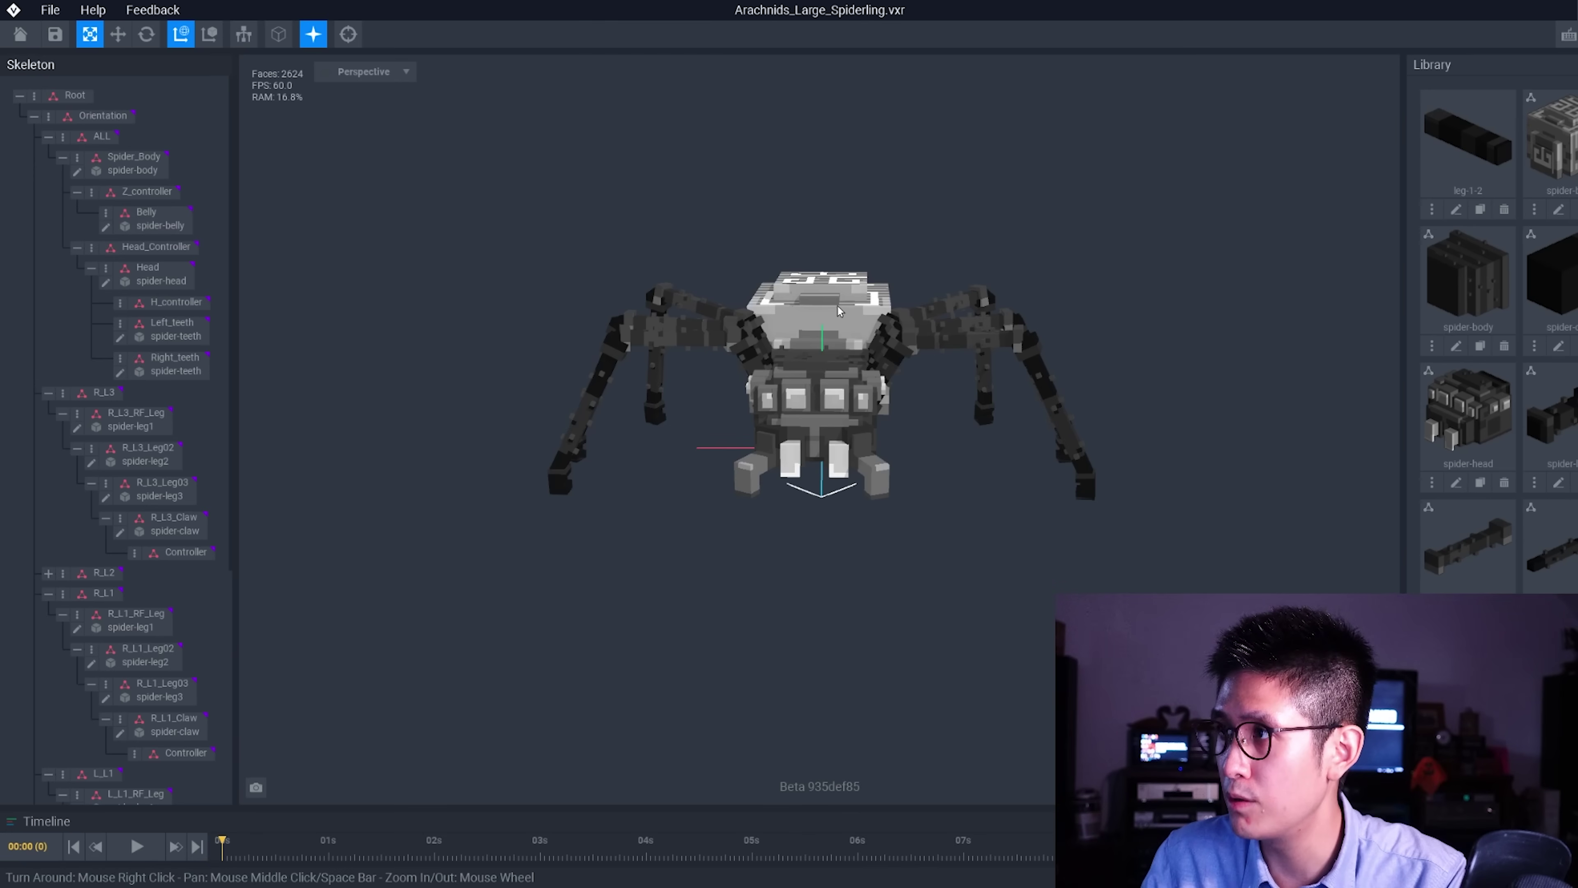
right_click_drag(1035, 399, 575, 732)
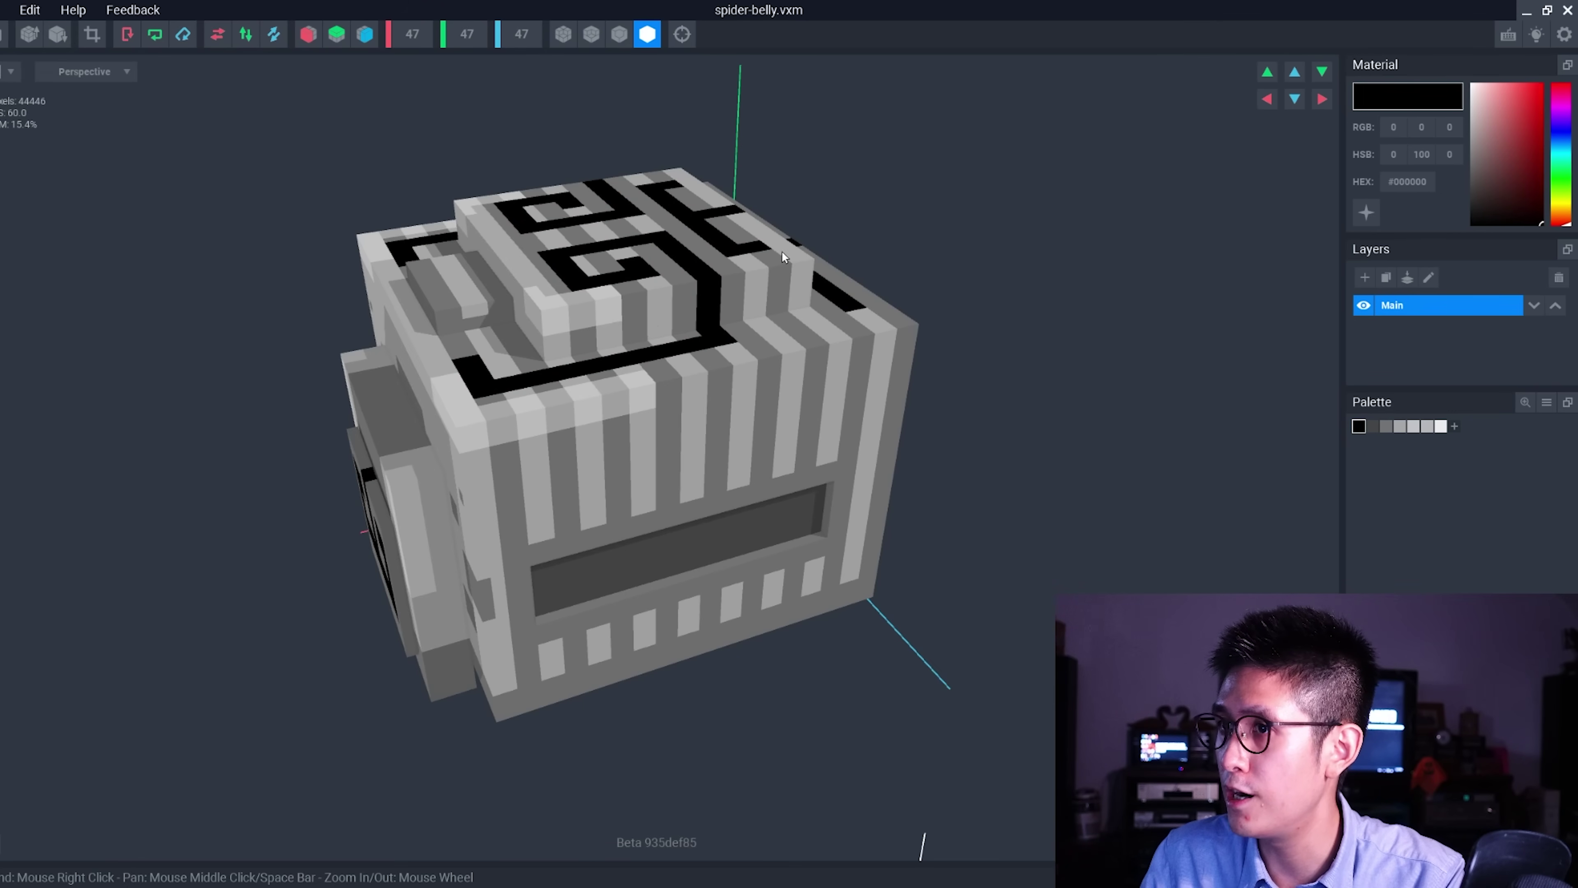
Step: Place four test black voxels on the front of the belly
left_click(810, 392)
left_click(727, 412)
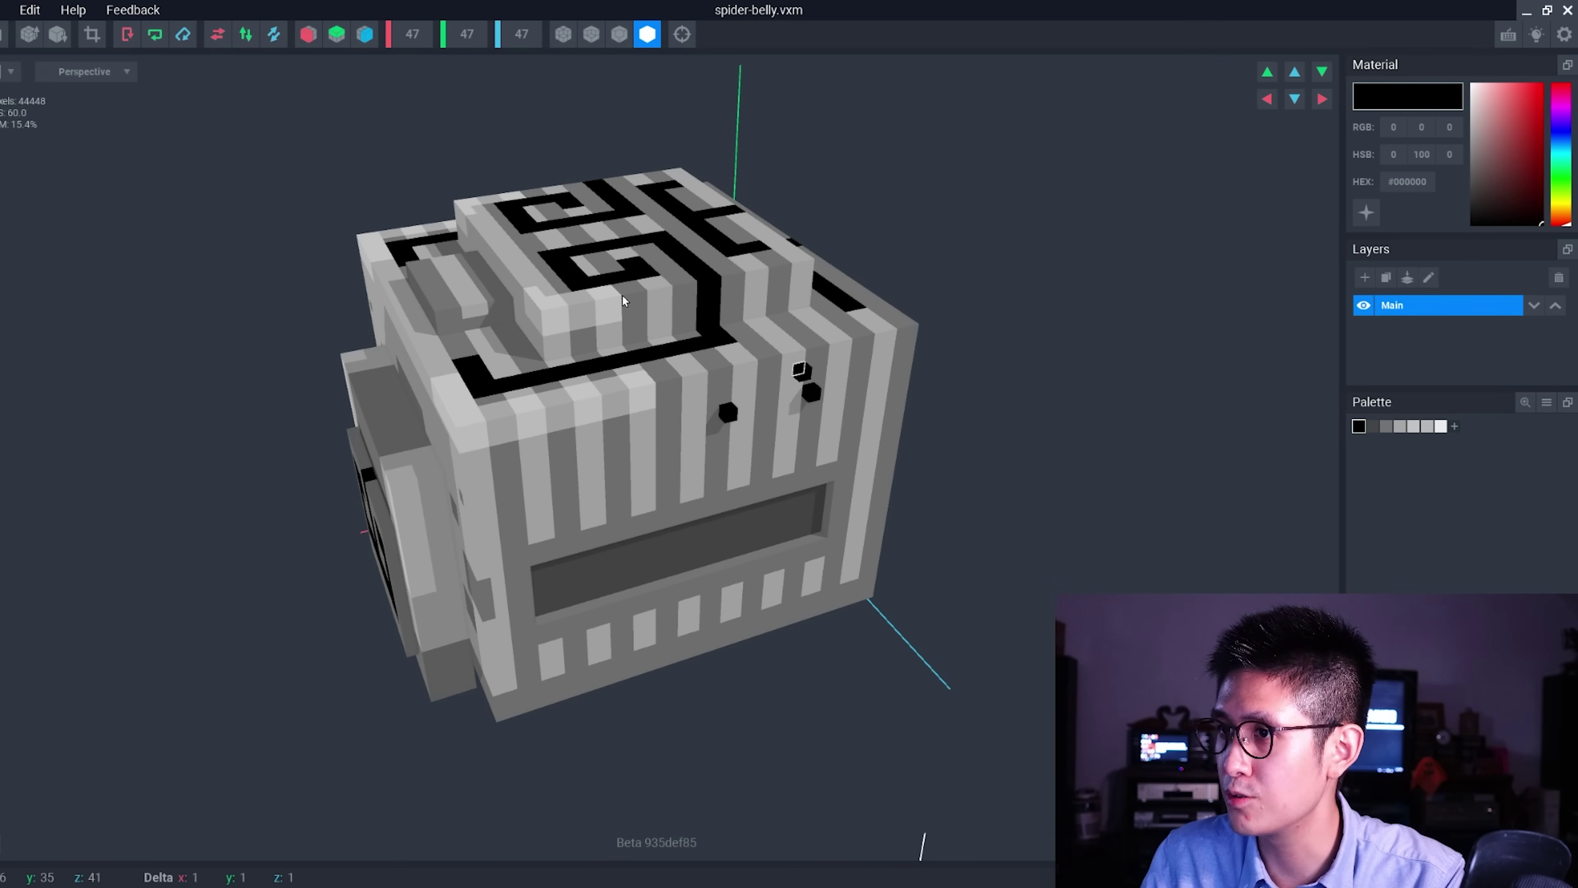
left_click(802, 371)
left_click(754, 342)
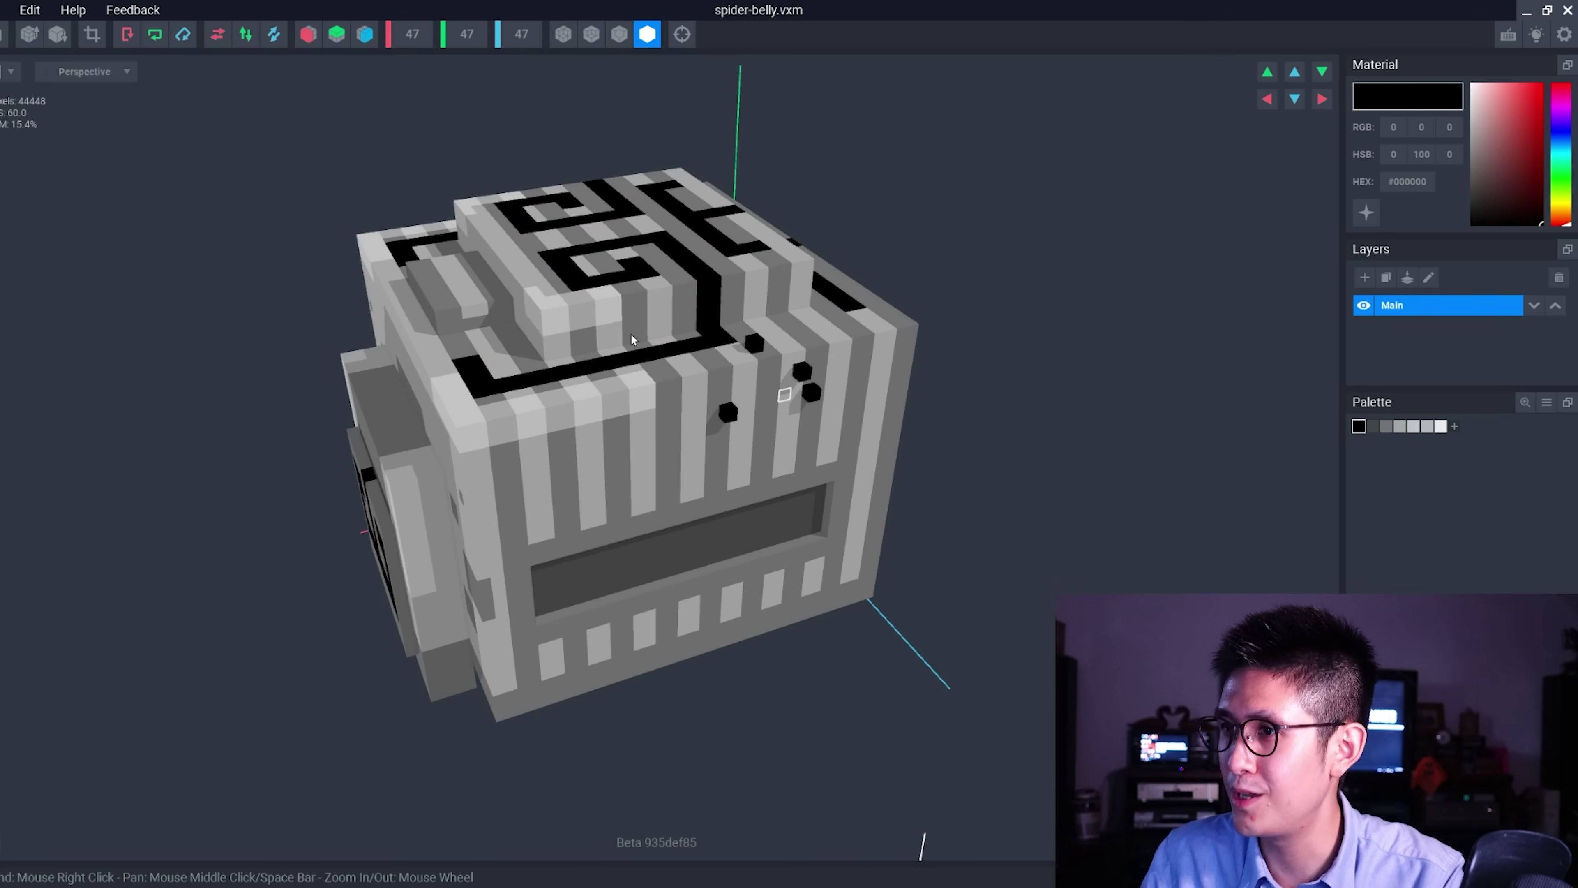
Step: Remove the test black voxels with Edit > Undo and Ctrl+Z
left_click(28, 10)
left_click(38, 31)
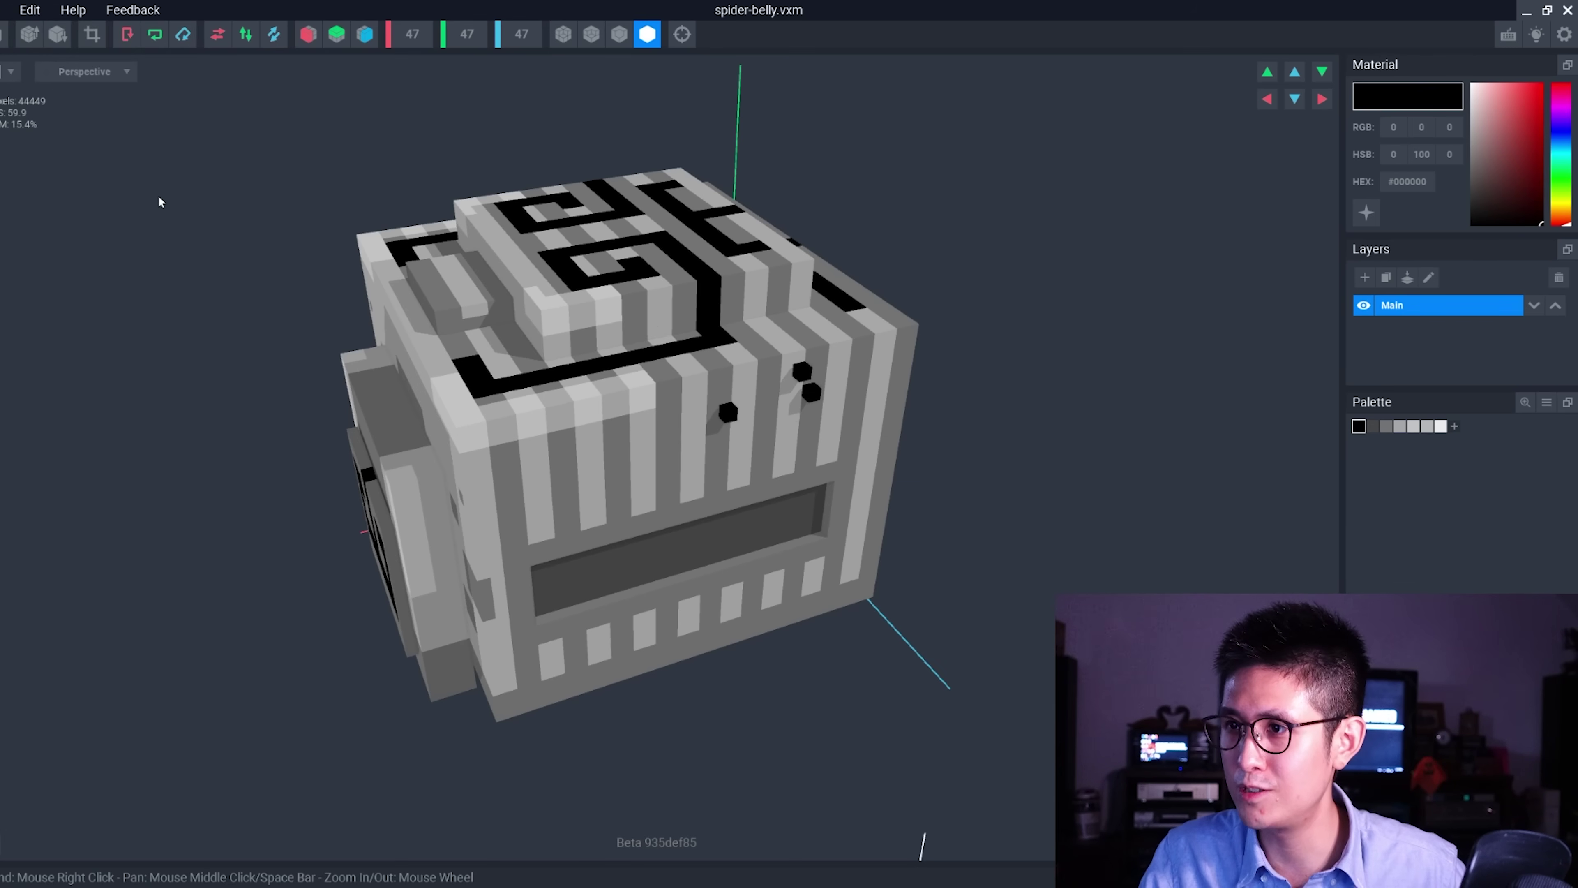
key("ctrl+z")
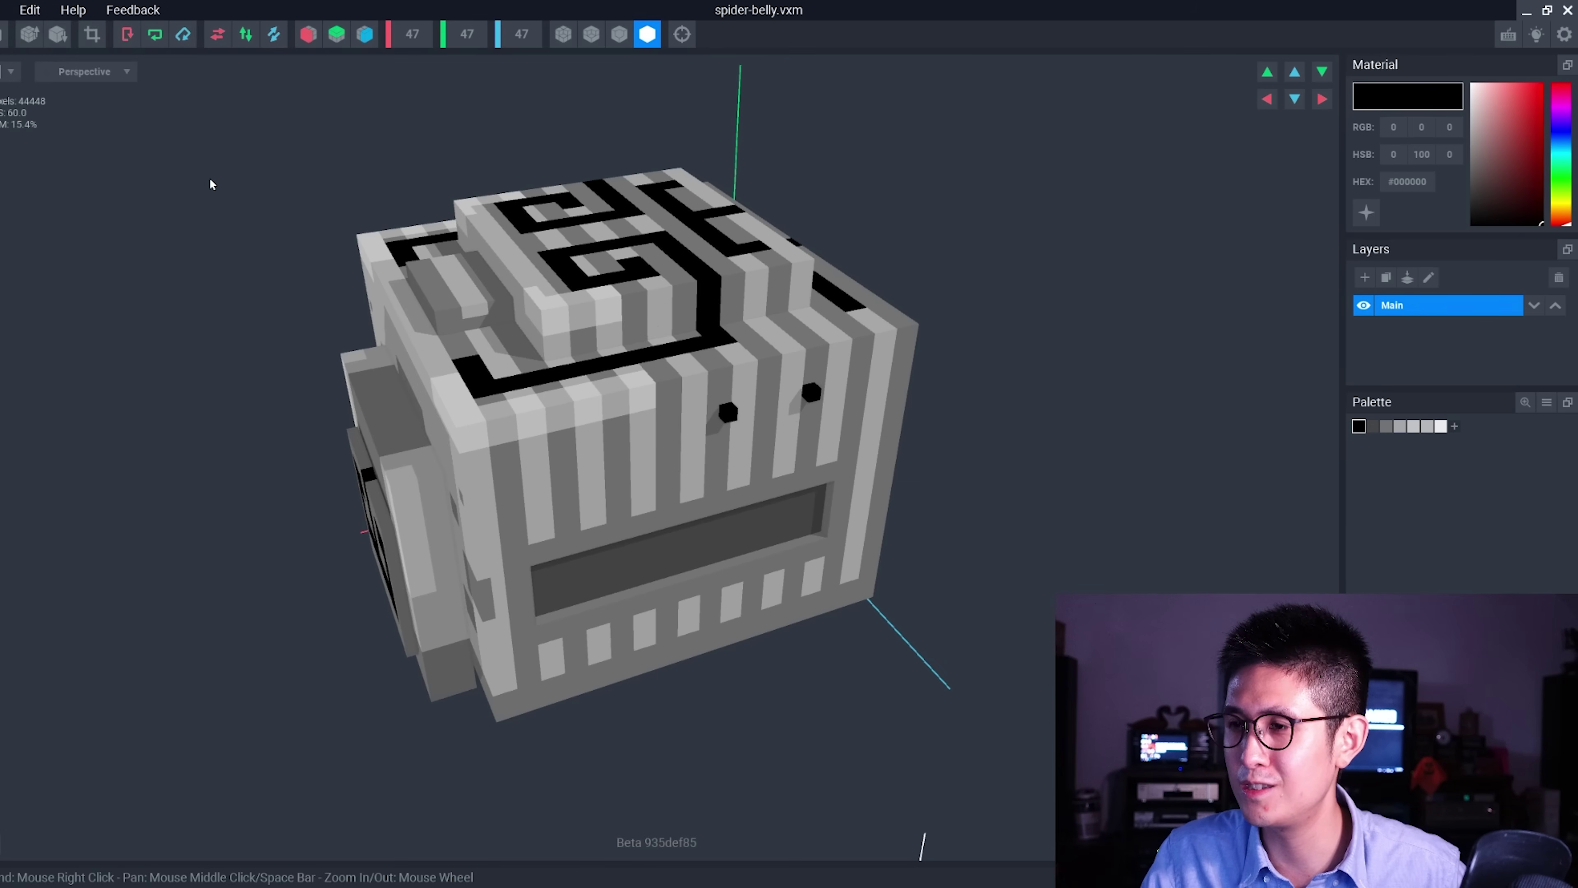
left_click(14, 10)
left_click(25, 30)
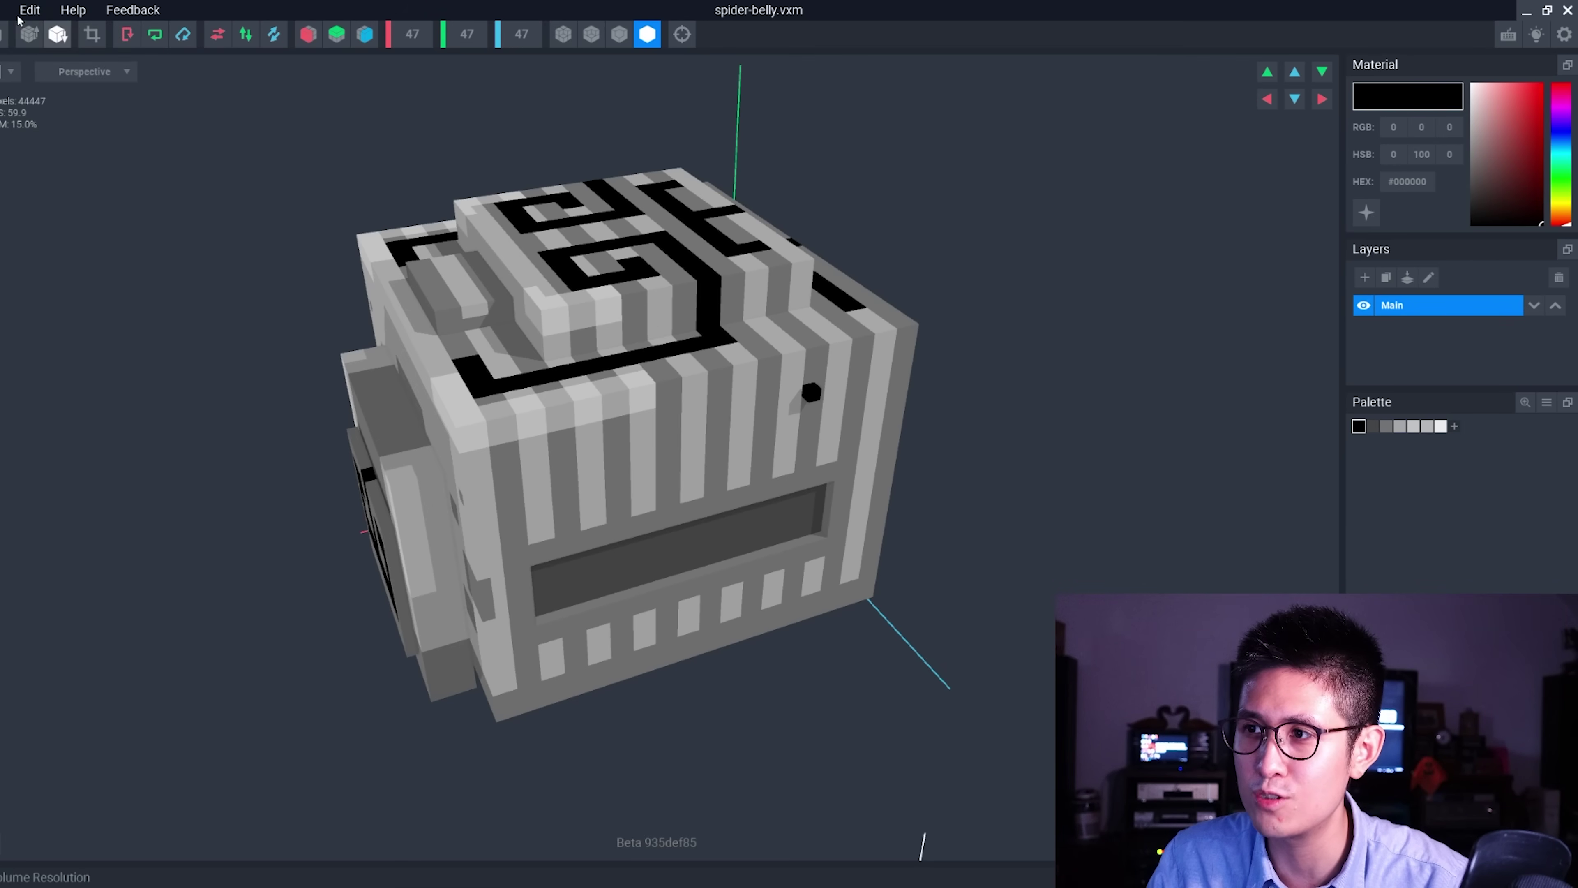
left_click(30, 10)
left_click(25, 31)
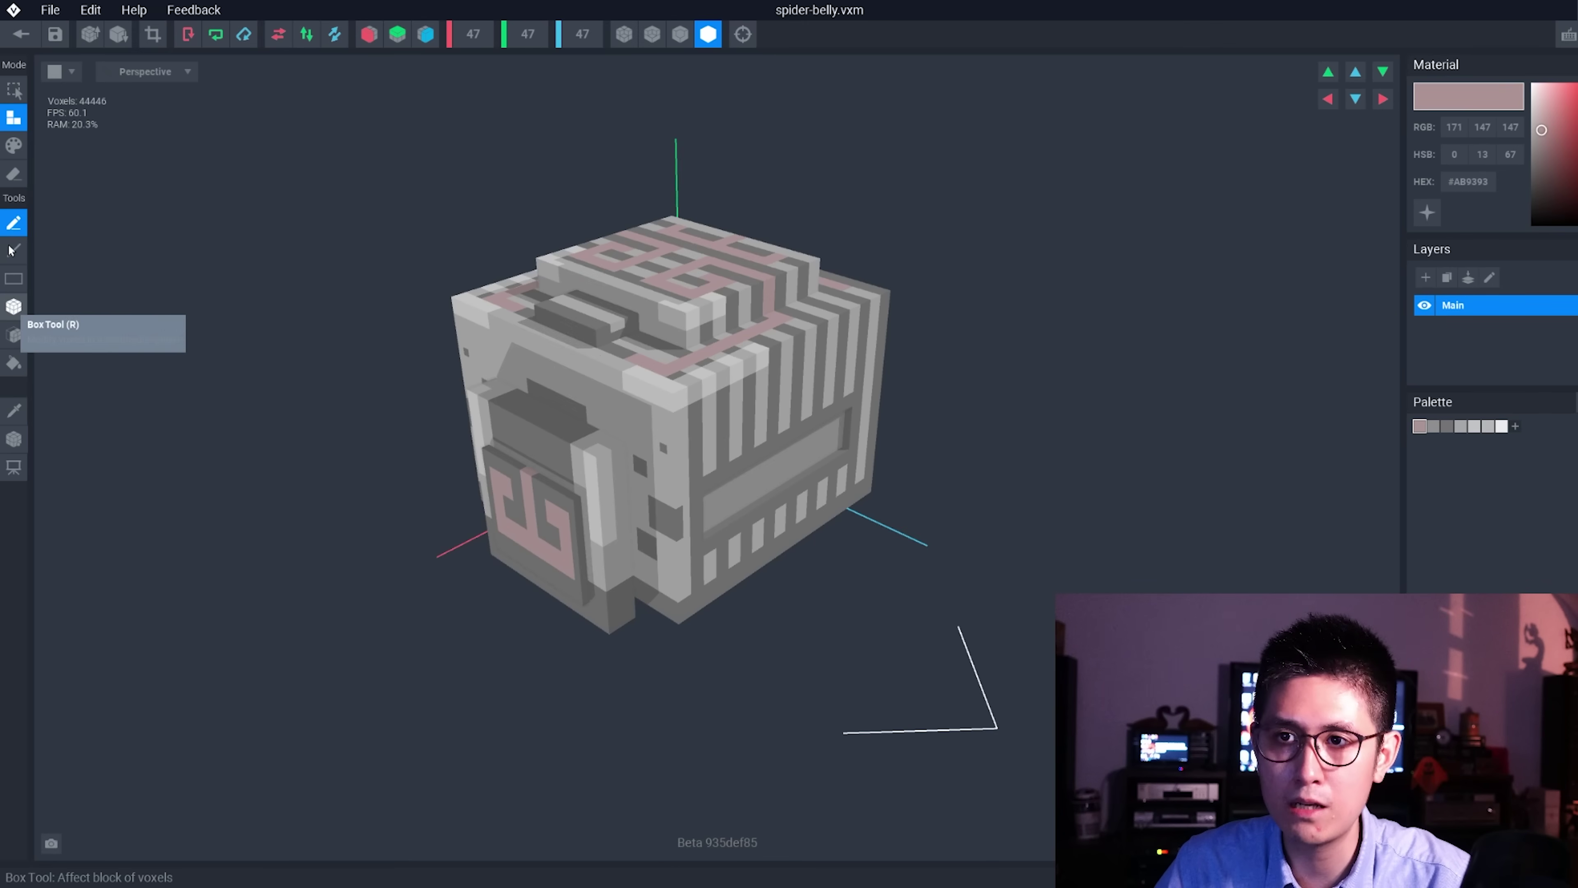
Step: Draw a tall box slab of voxels fitted against the cube's right side
left_click(14, 307)
left_click_drag(736, 615, 781, 300)
left_click_drag(819, 174, 852, 162)
left_click_drag(766, 227, 859, 224)
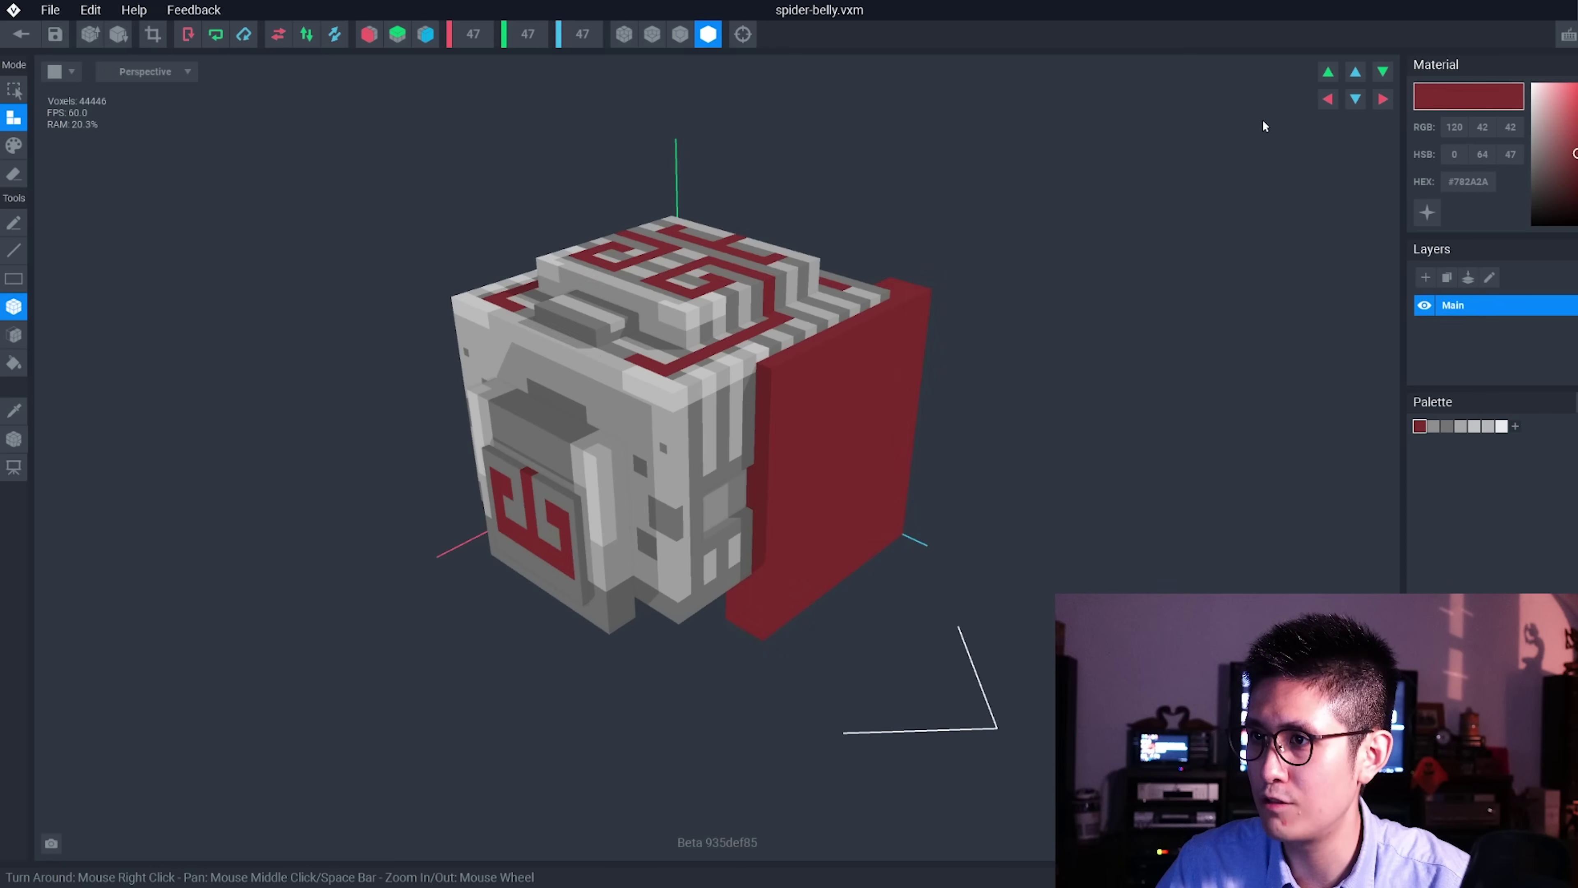
Step: Undo the slab and extrude the model's right side with pink voxels using the B tool
key("ctrl+z")
key("ctrl+z")
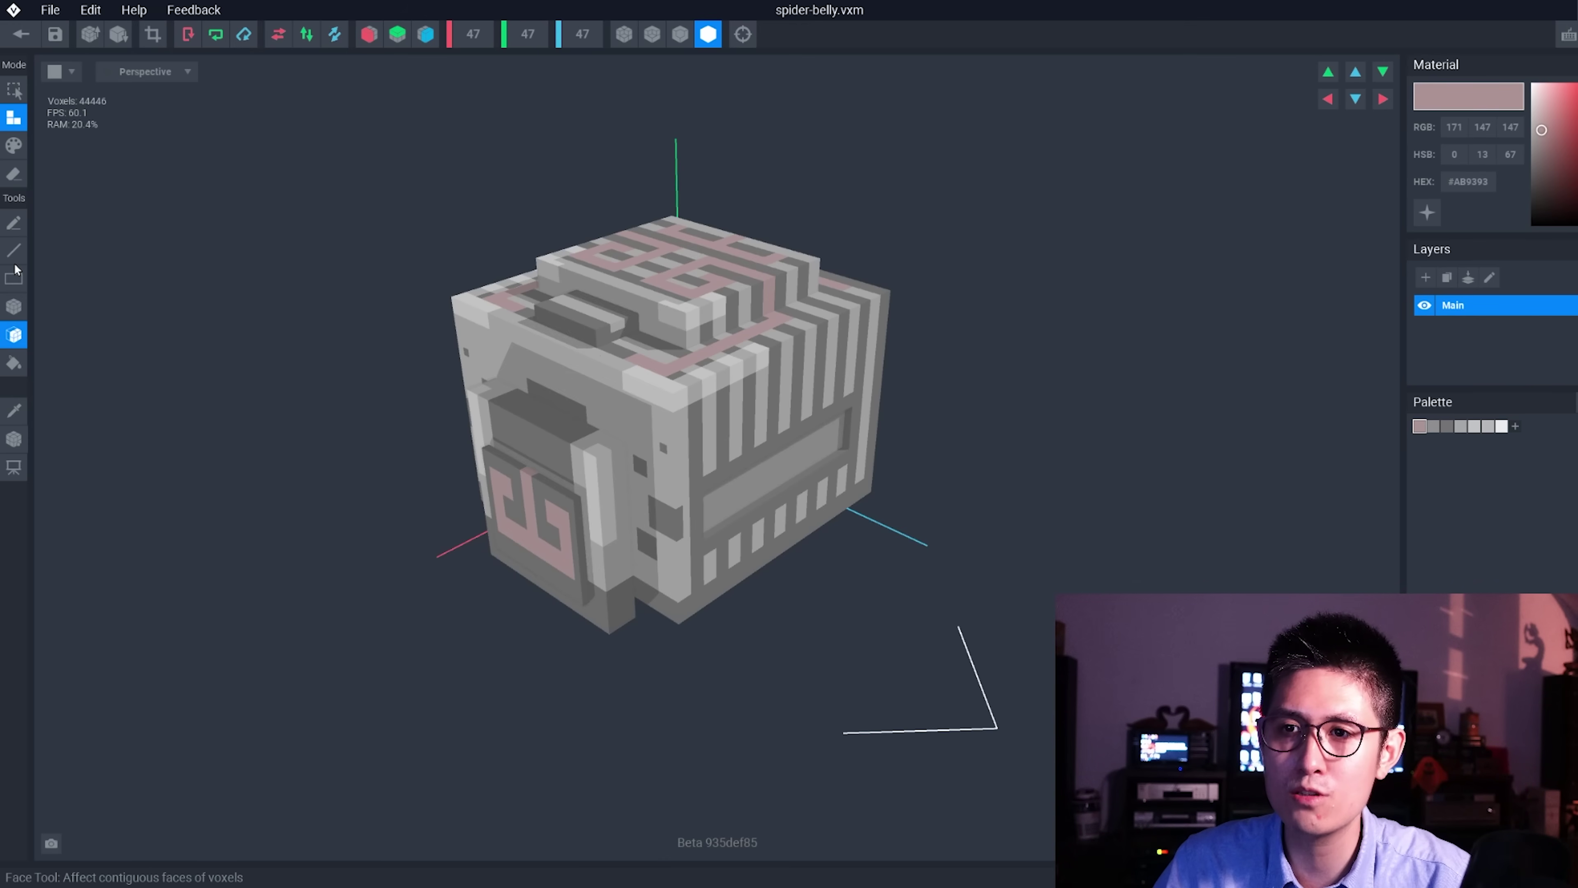
key("b")
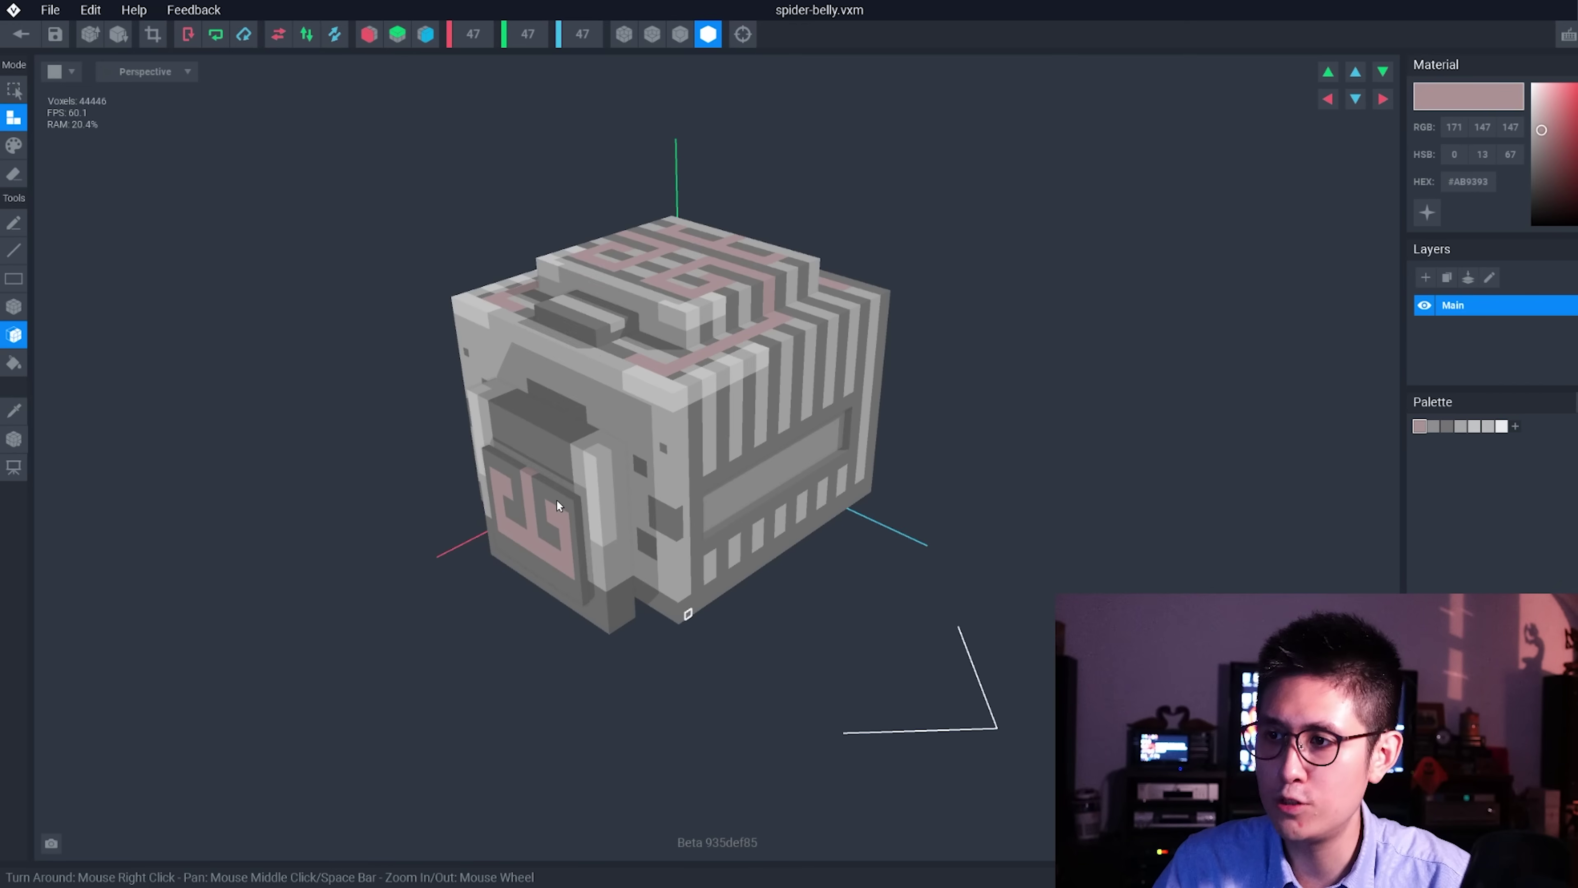
left_click_drag(572, 490, 803, 495)
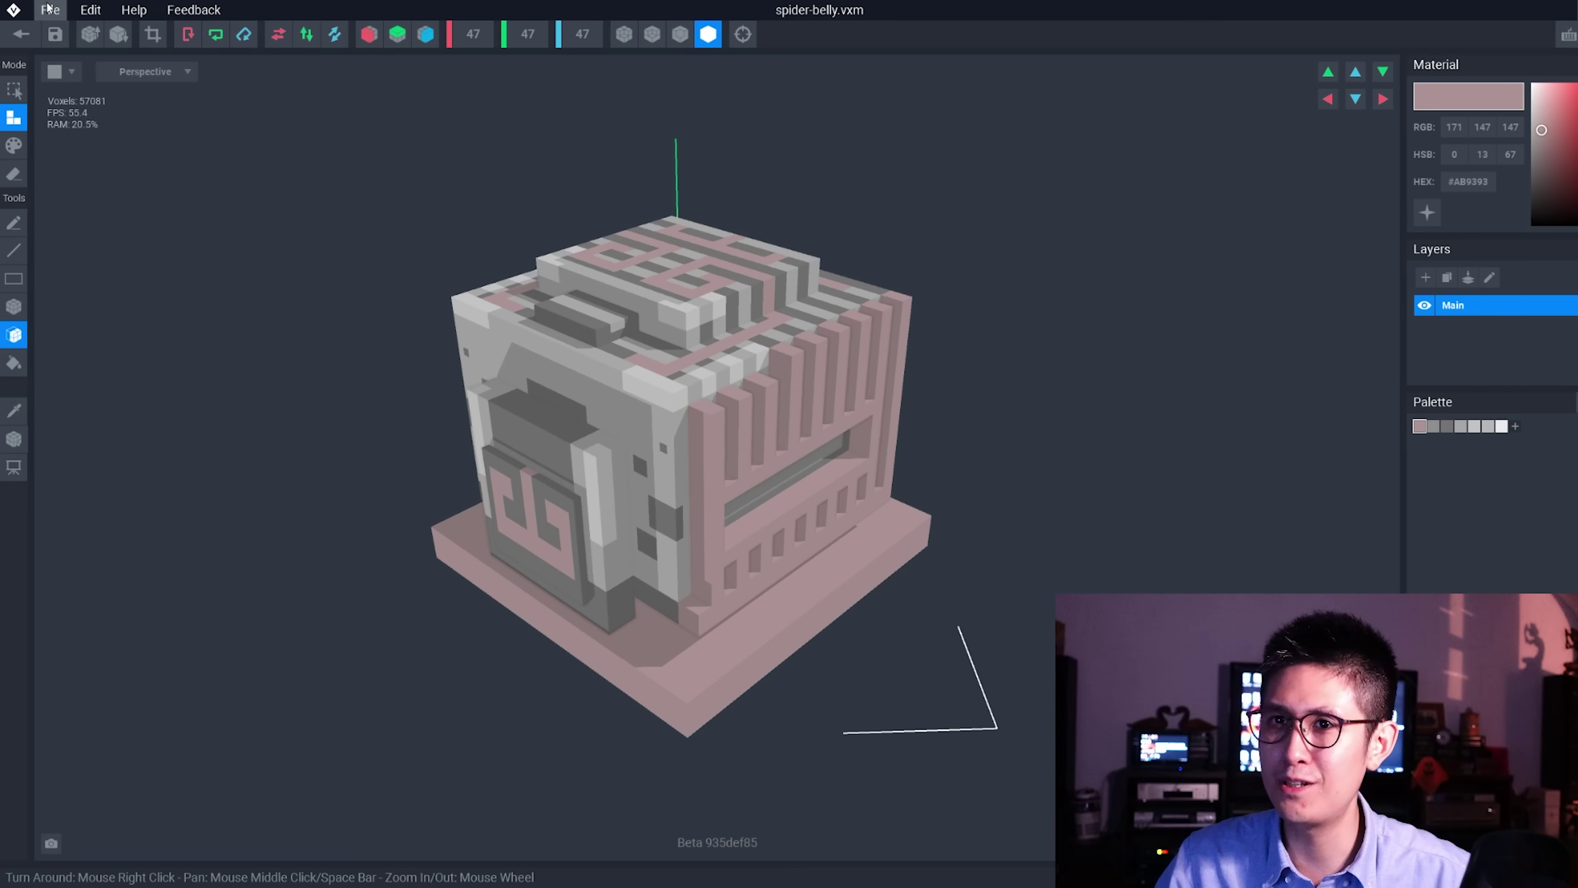
Step: Undo eight voxel edits until the pink base and side are gone, leaving 44446 voxels
left_click(90, 10)
left_click(93, 30)
left_click(90, 9)
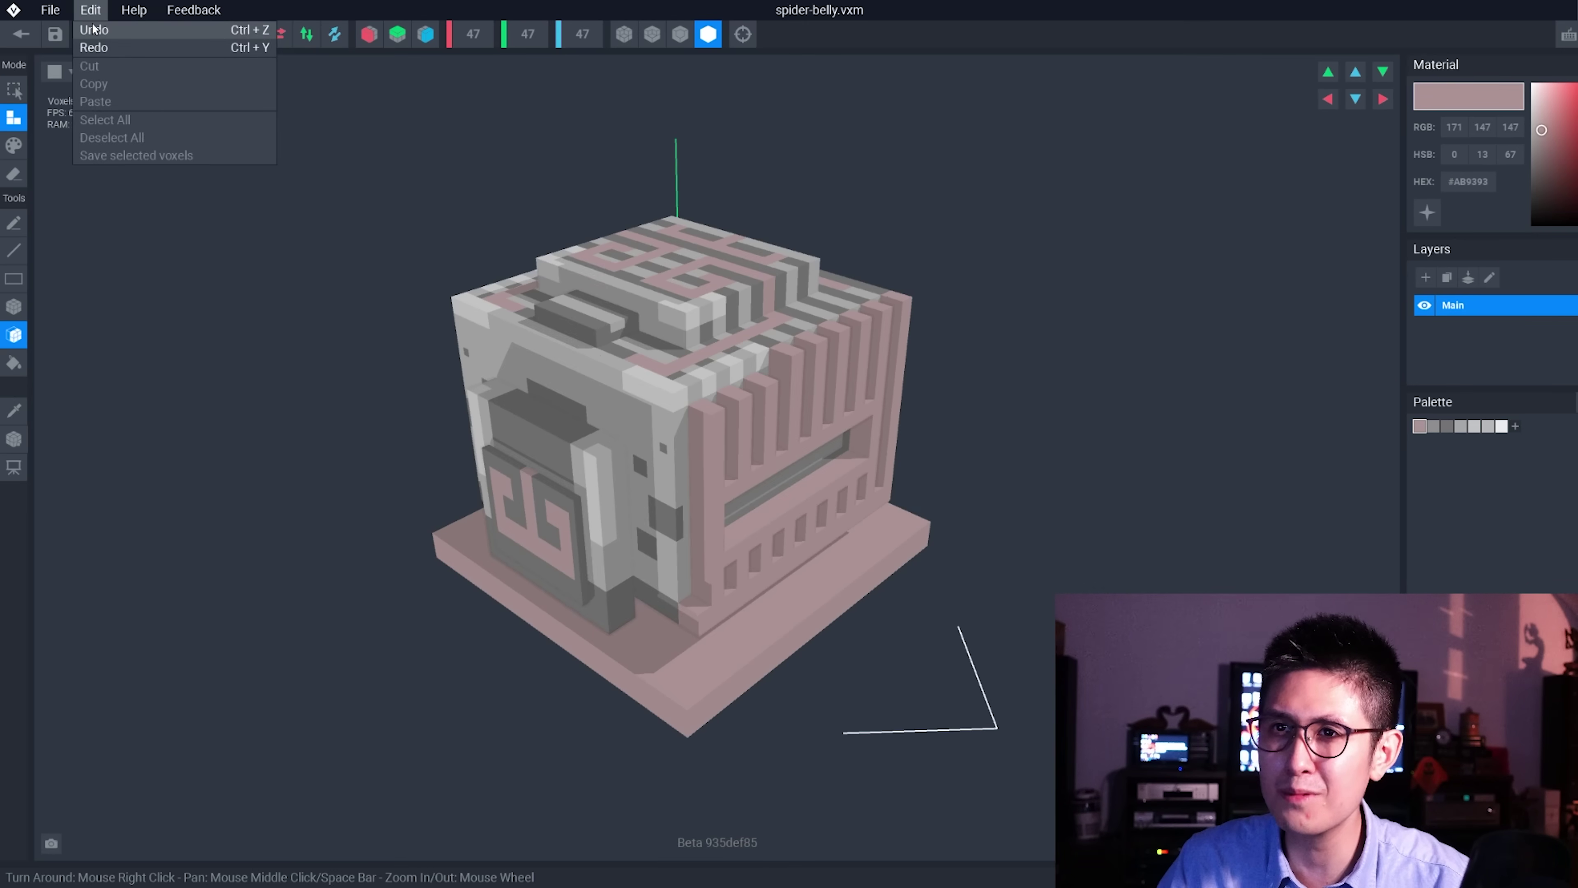
left_click(93, 29)
left_click(90, 9)
left_click(93, 29)
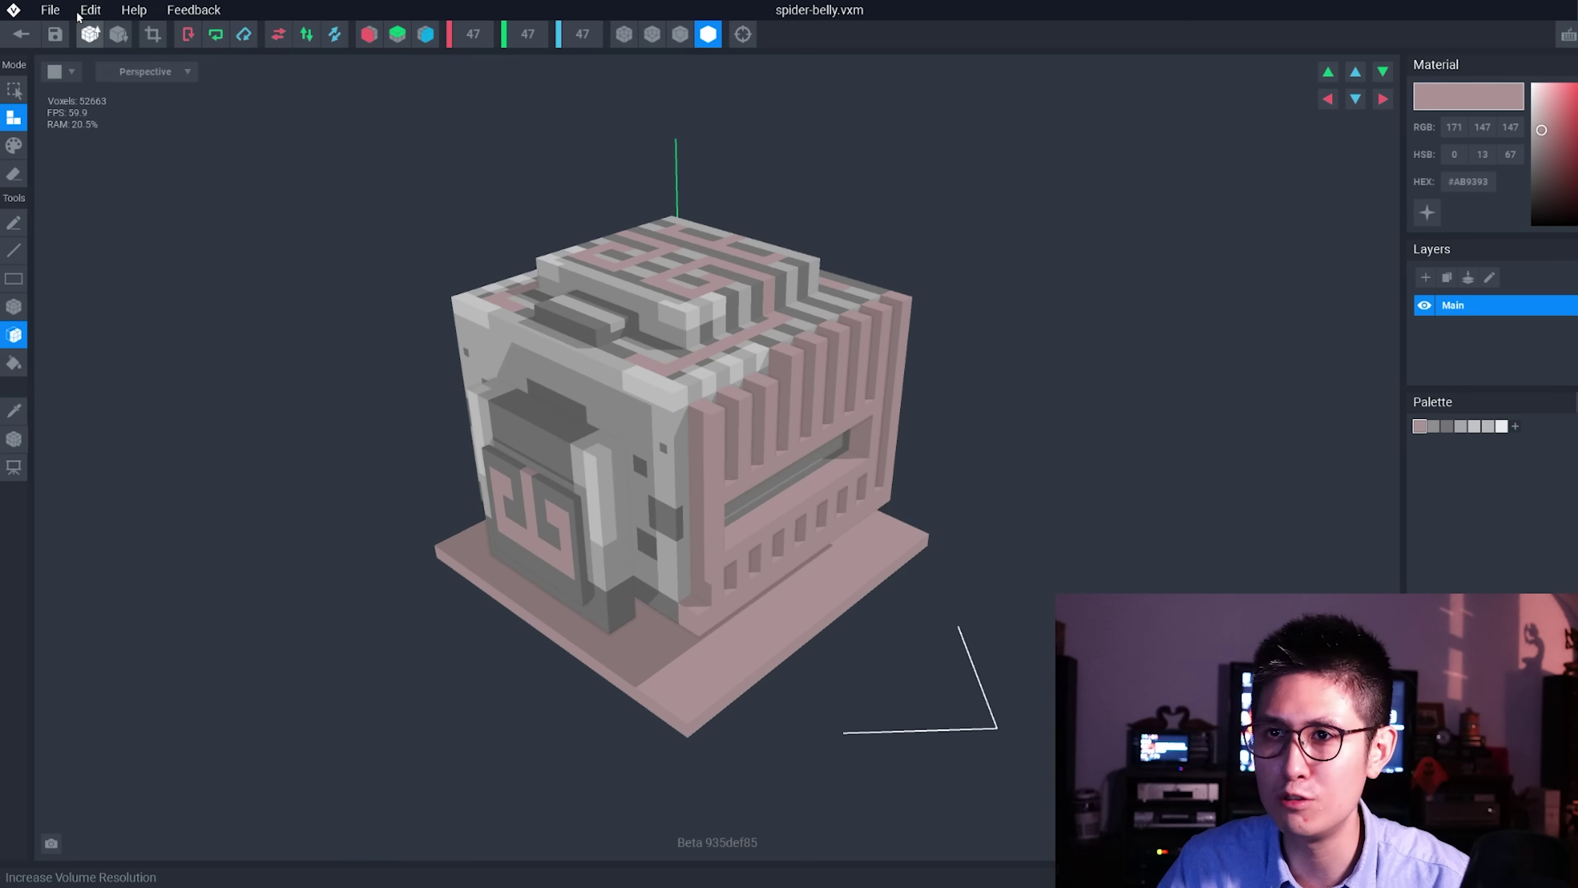
left_click(87, 10)
left_click(75, 26)
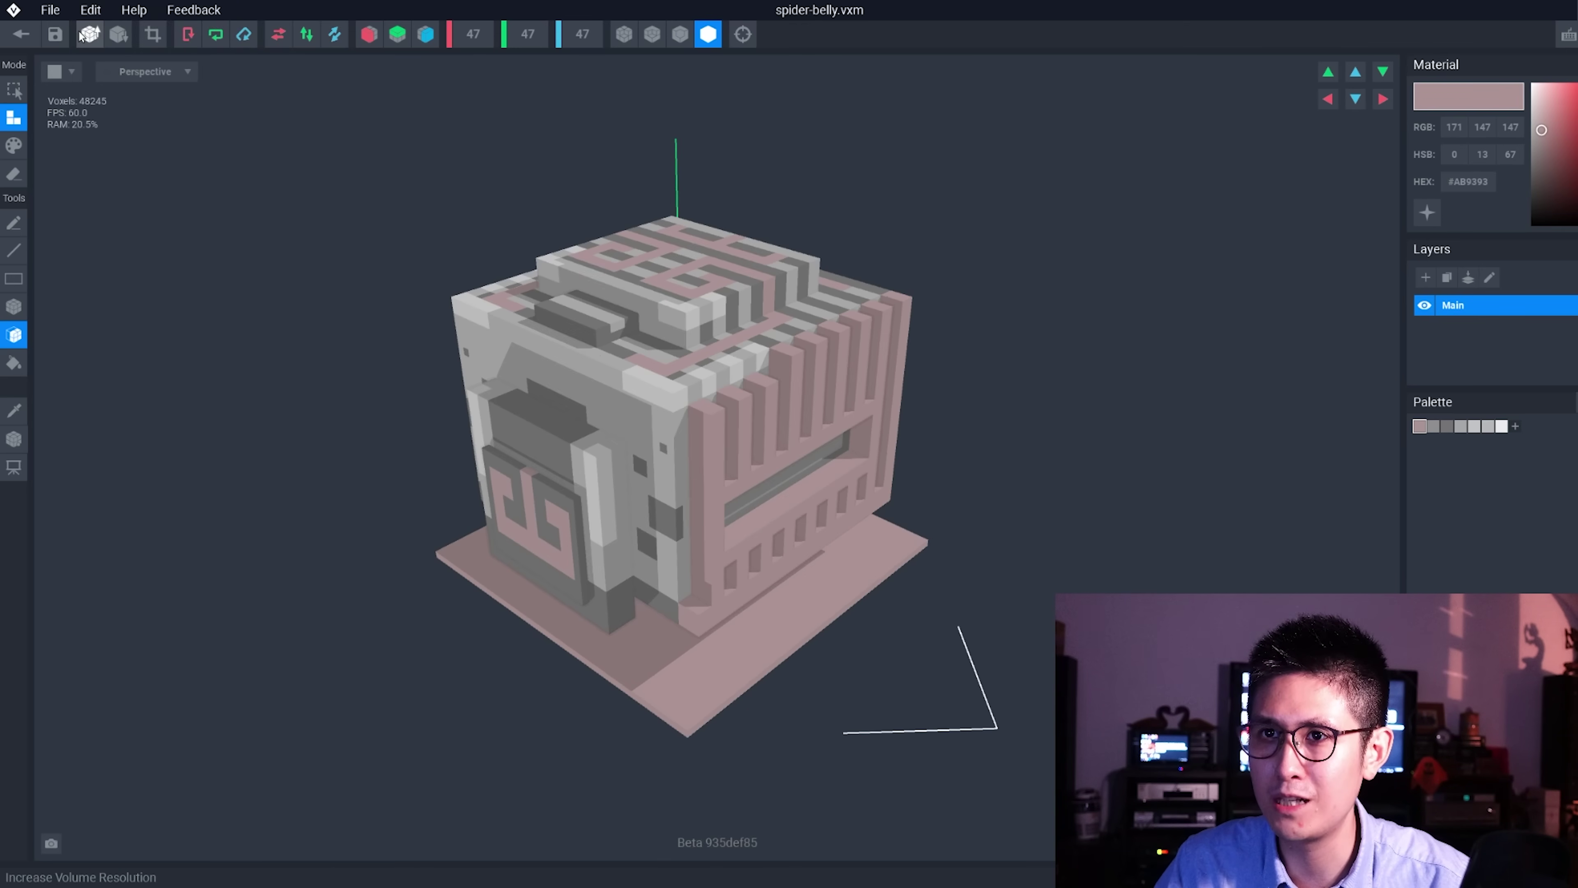
left_click(78, 11)
left_click(78, 29)
left_click(87, 9)
left_click(78, 30)
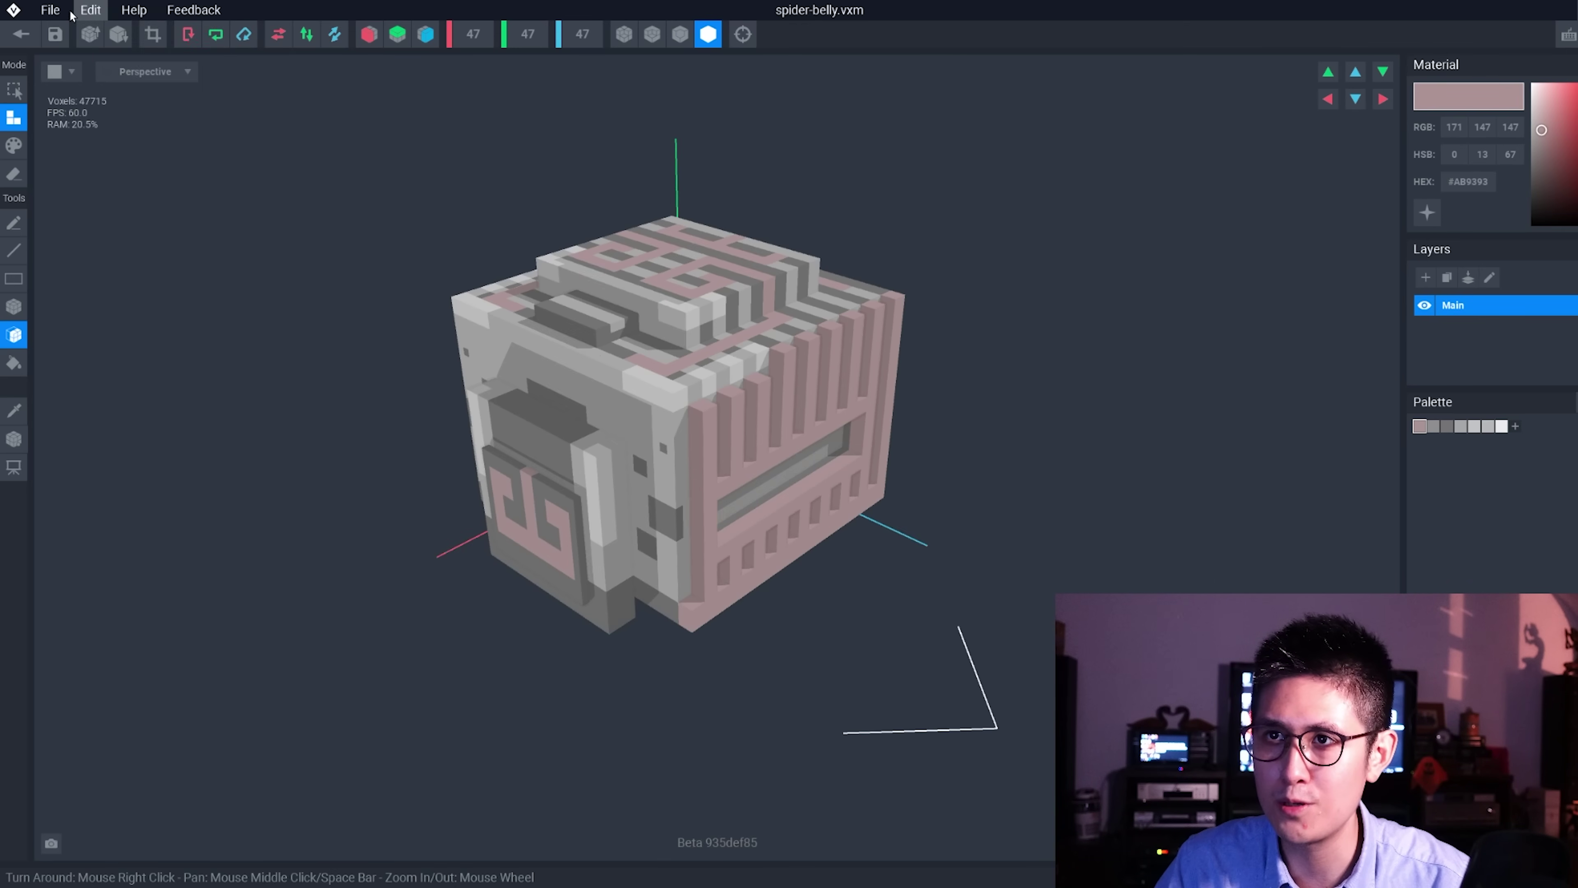
left_click(87, 9)
left_click(75, 29)
left_click(87, 10)
left_click(78, 29)
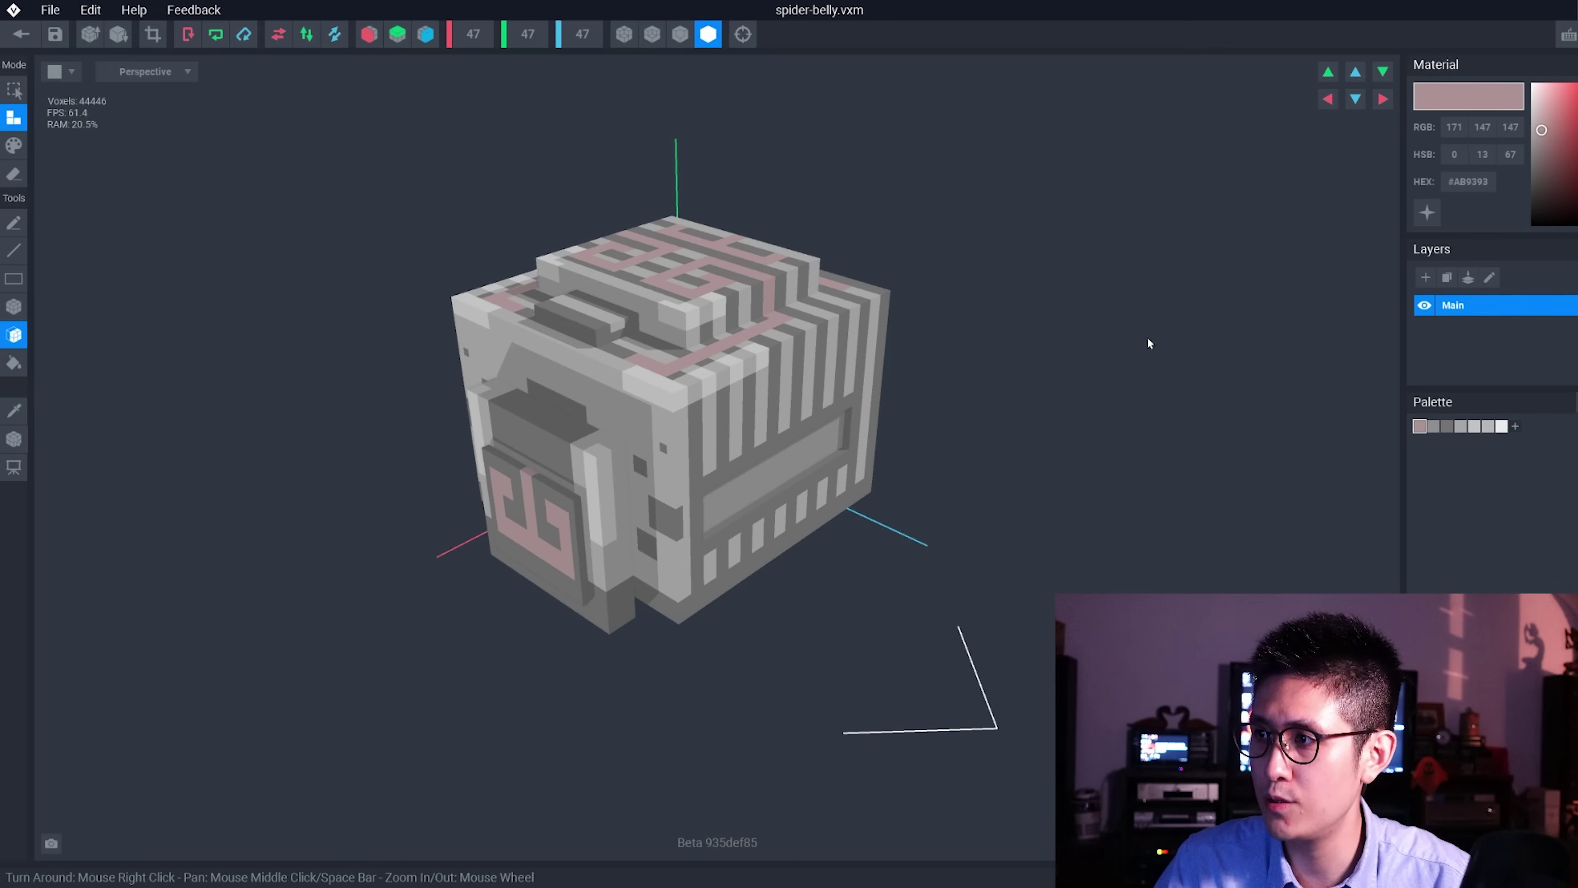
Step: Cycle the working colour through mid and darker greys, then return to the pink palette colour
key("ctrl+z")
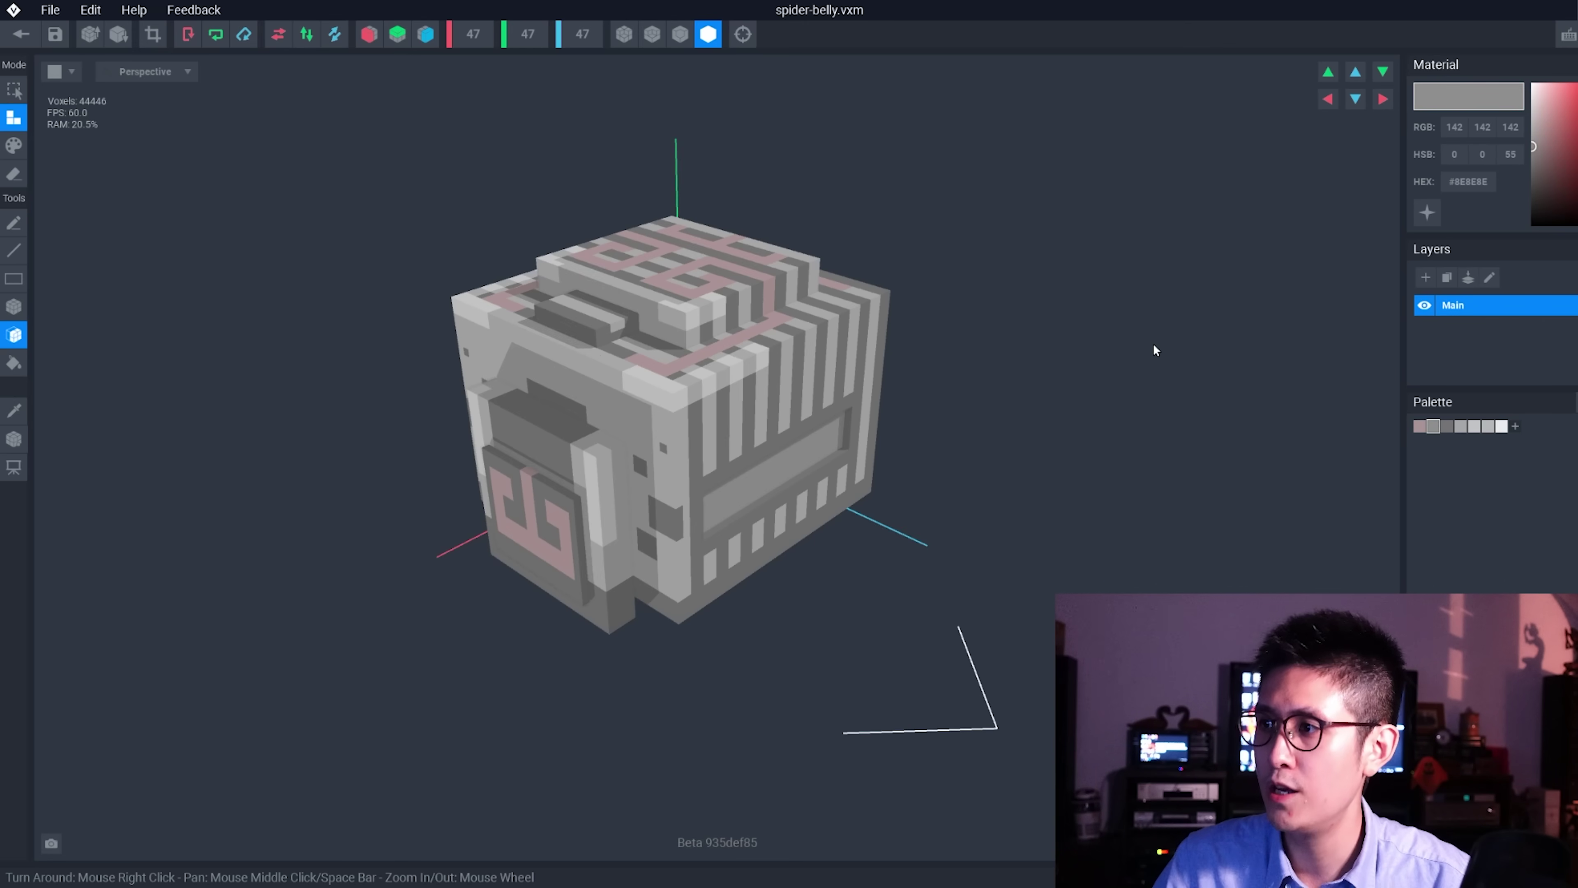
key("ctrl+z")
key("ctrl+z")
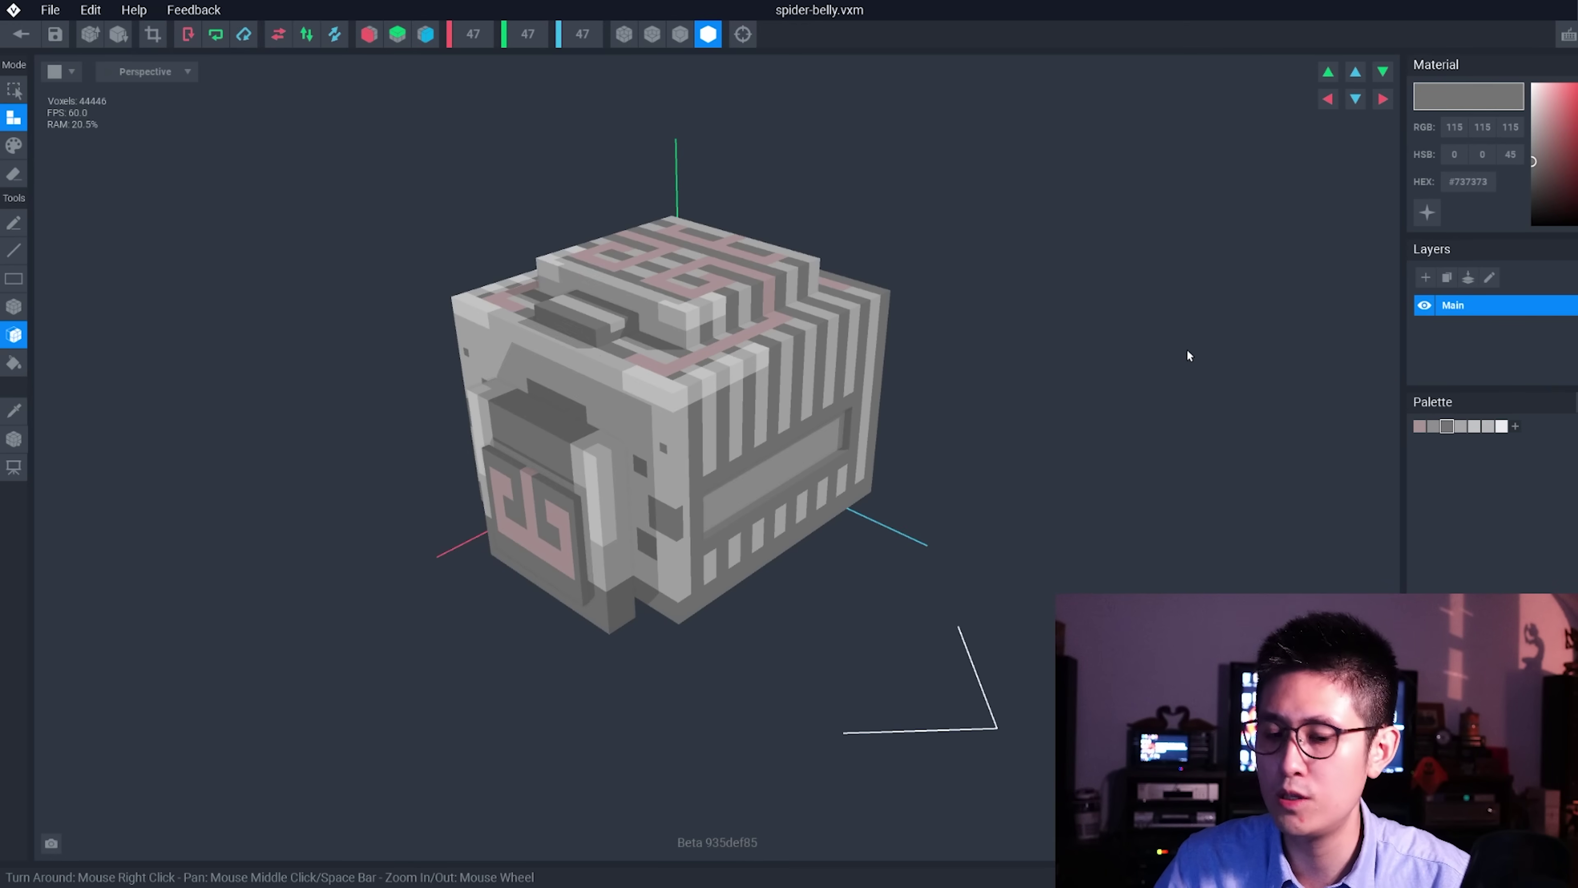
key("ctrl+shift+z")
key("ctrl+shift+z")
key("ctrl+z")
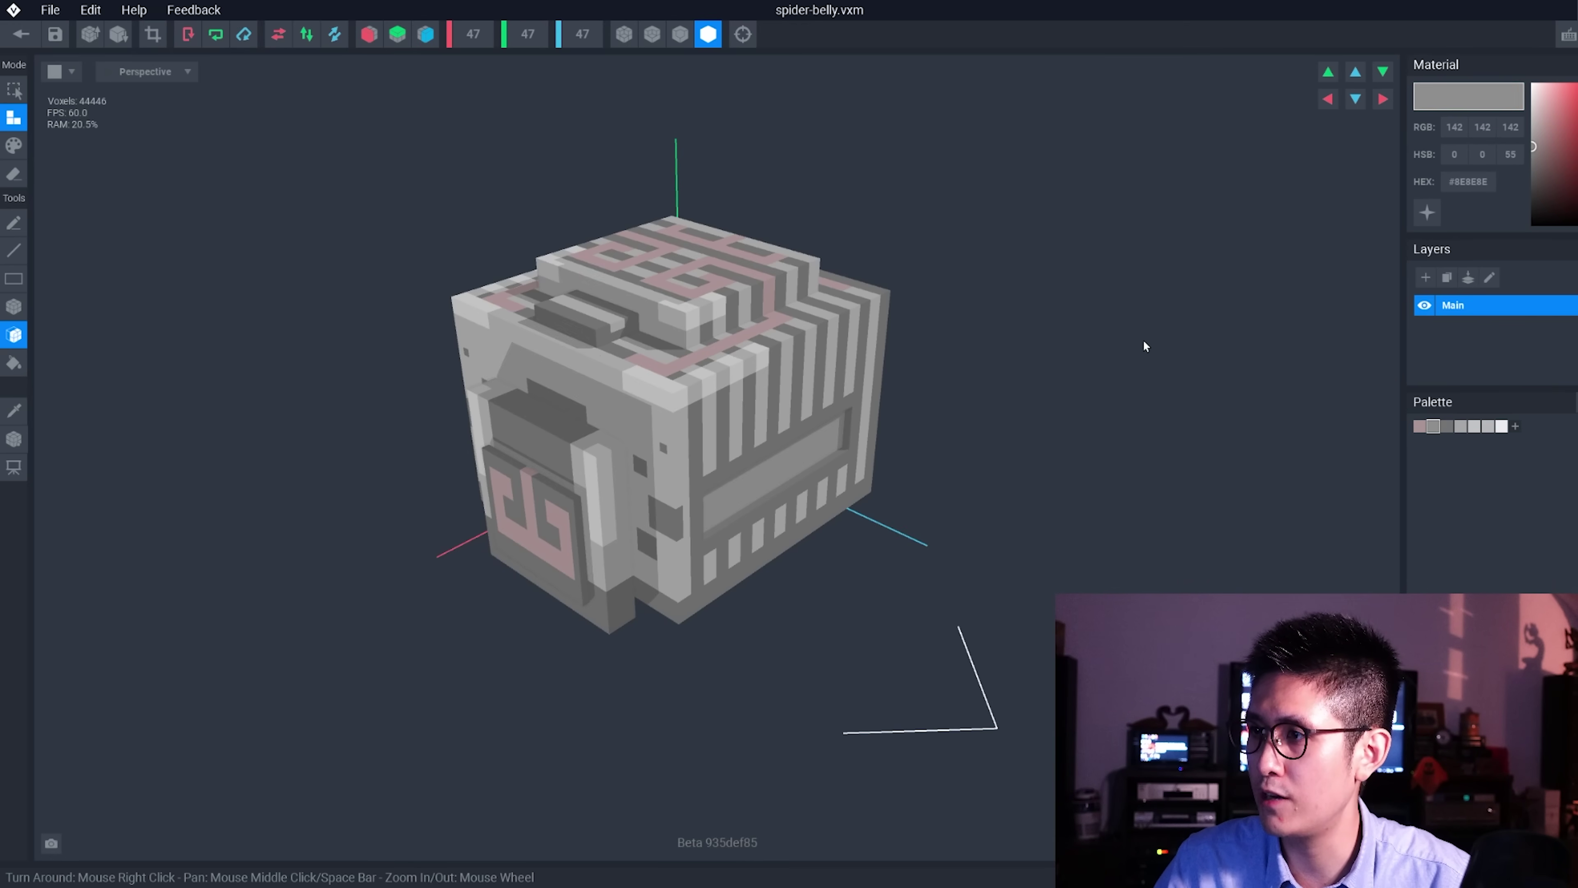
key("ctrl+shift+z")
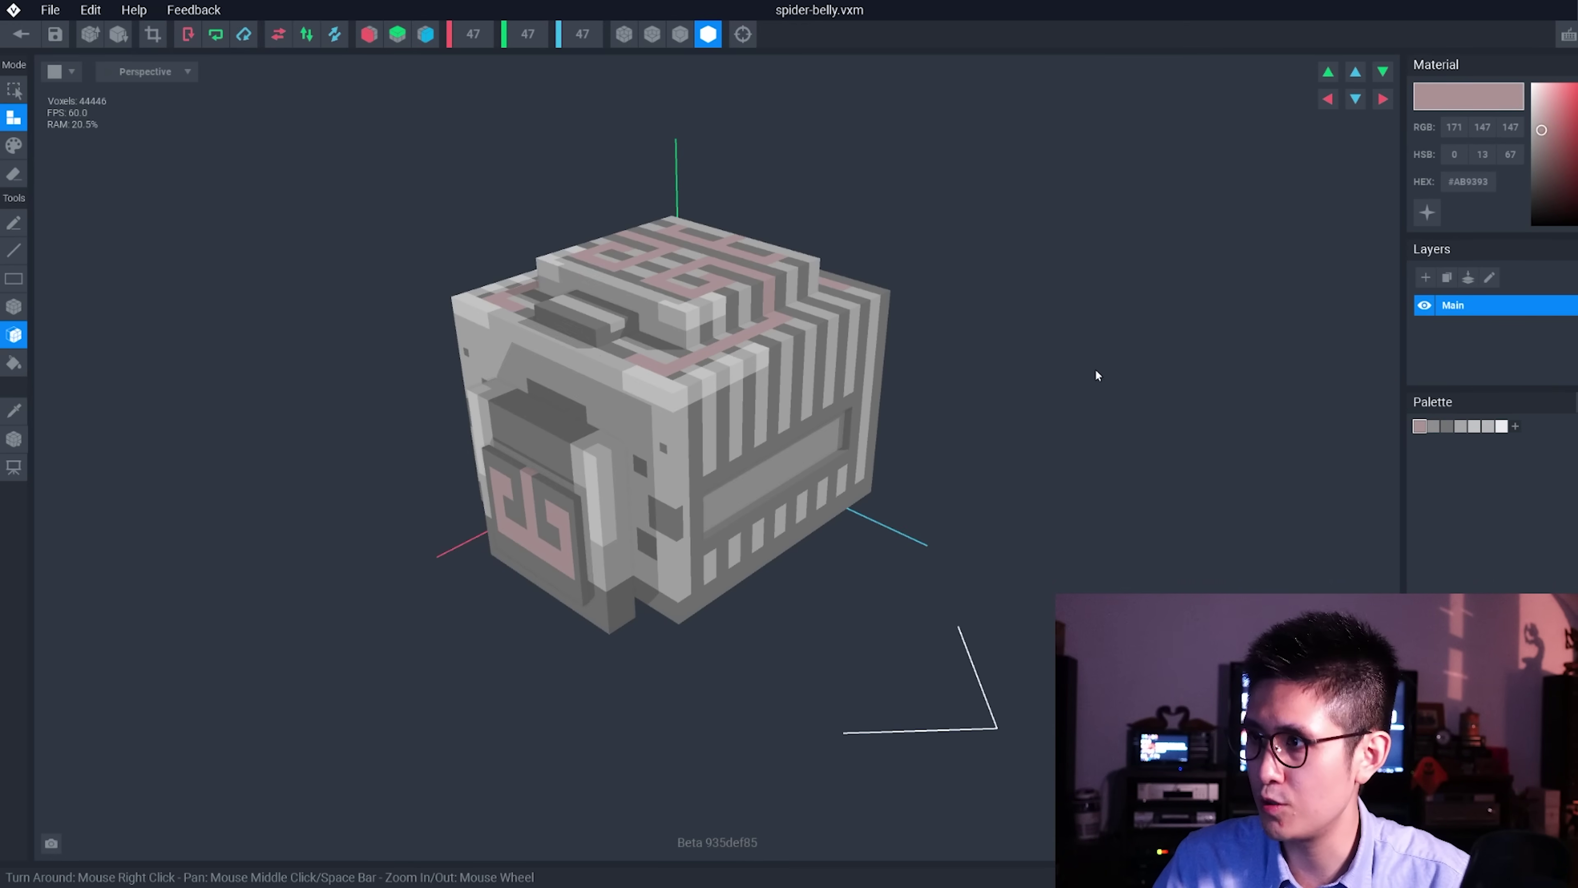
Step: Try black and reddish colours on the pattern, restore the grey and pink, and close the belly part
key("ctrl+shift+z")
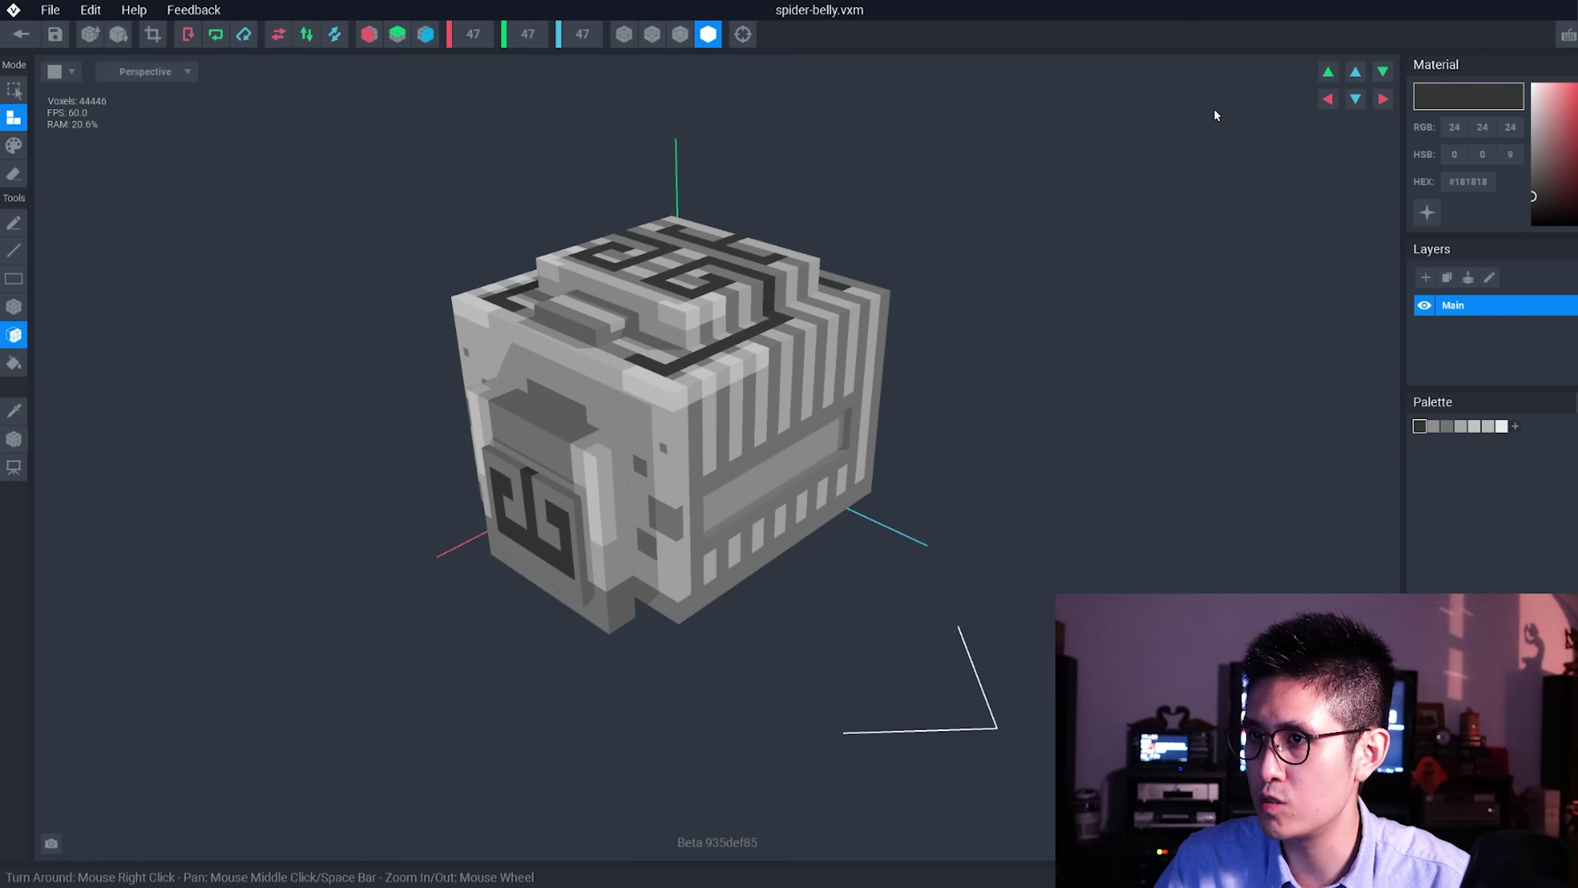
key("ctrl+shift+z")
key("ctrl+shift+z")
key("ctrl+shift+z")
key("ctrl+shift+z")
key("ctrl+shift+z")
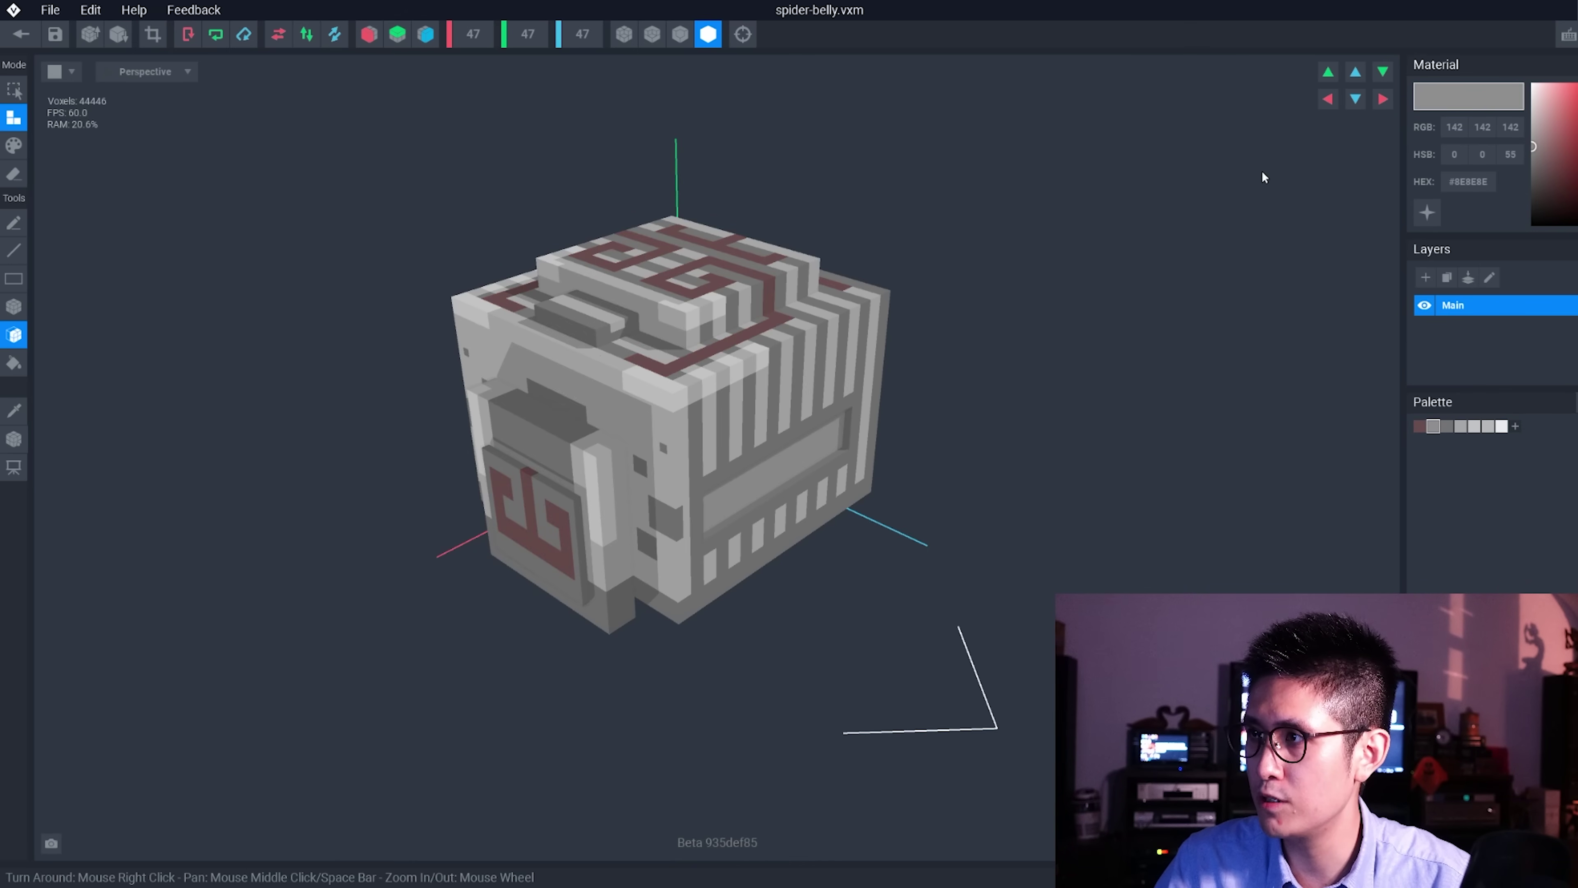
key("ctrl+shift+z")
key("ctrl+shift+z")
key("ctrl+shift+z")
key("ctrl+shift+z")
key("ctrl+shift+z")
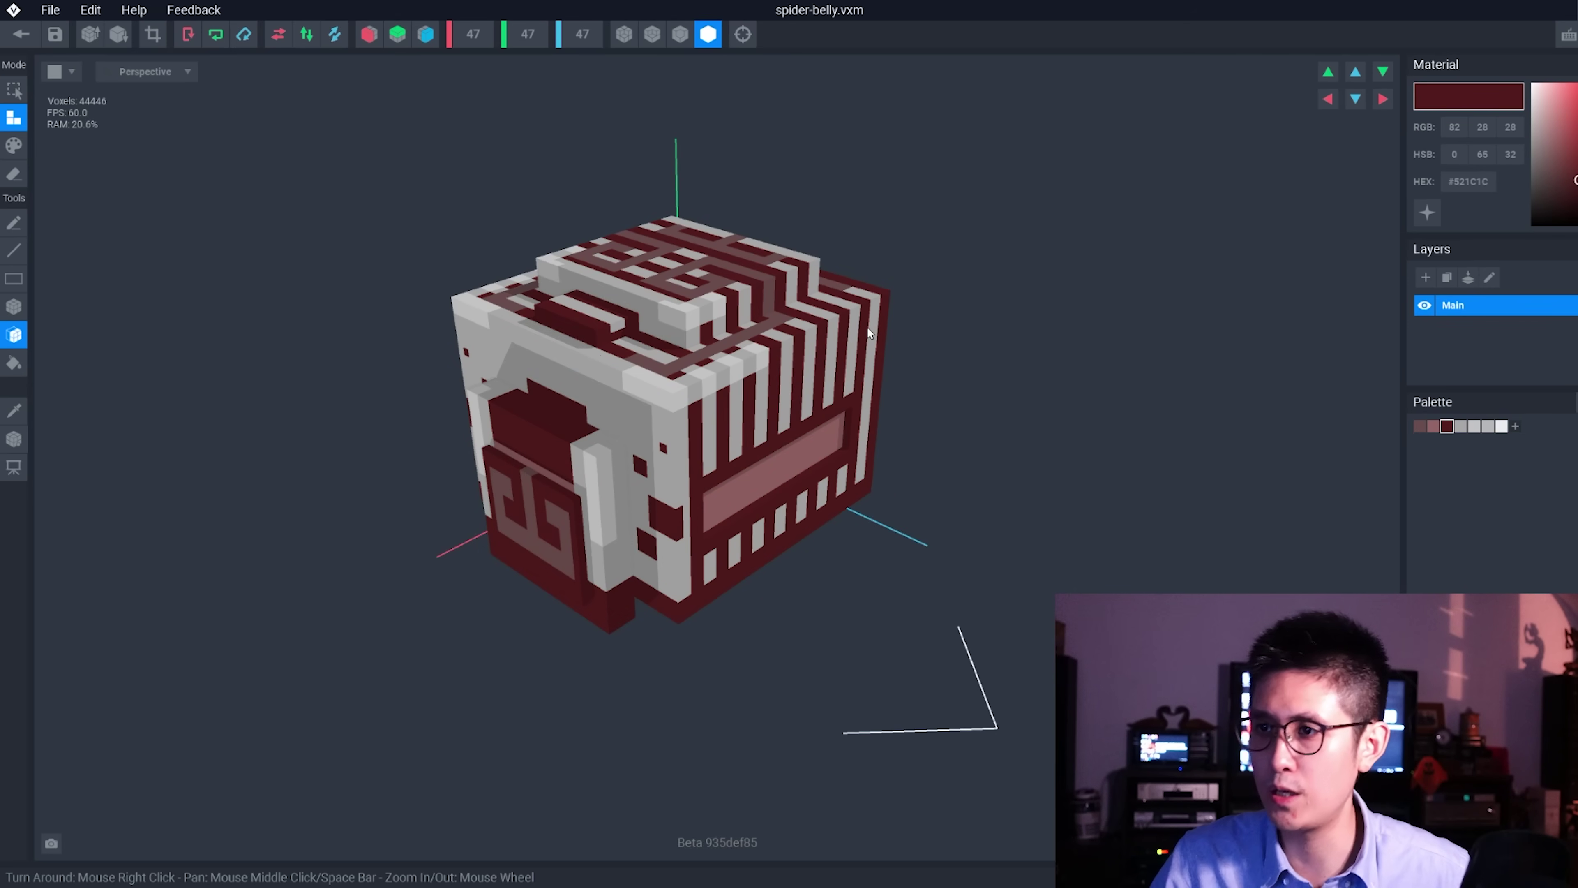
key("ctrl+shift+z")
key("ctrl+shift+z")
key("ctrl+shift+z")
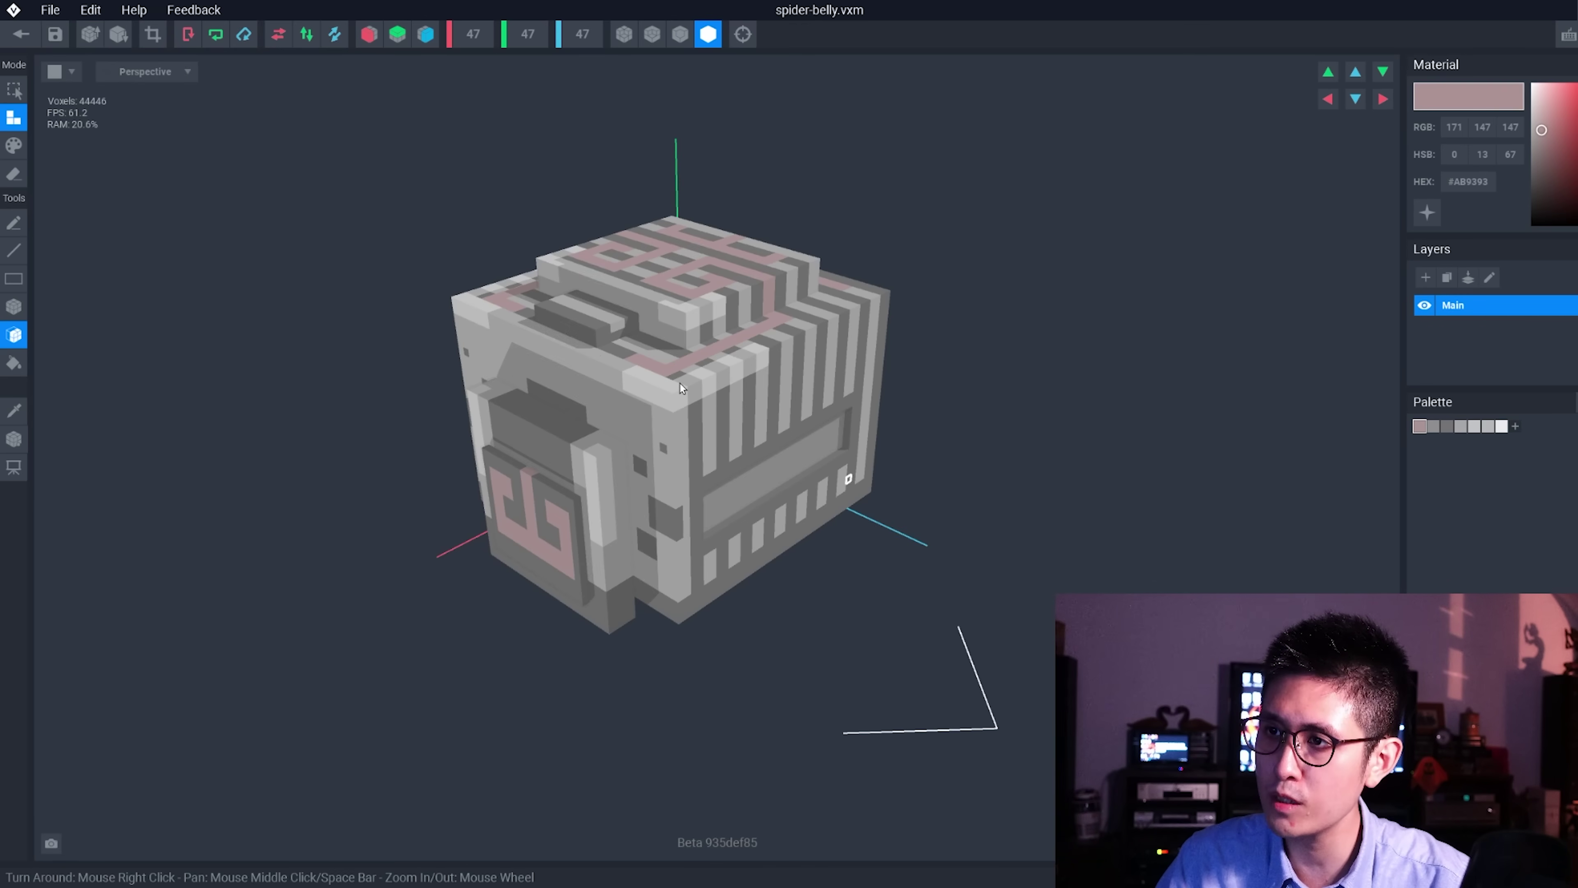
left_click(17, 34)
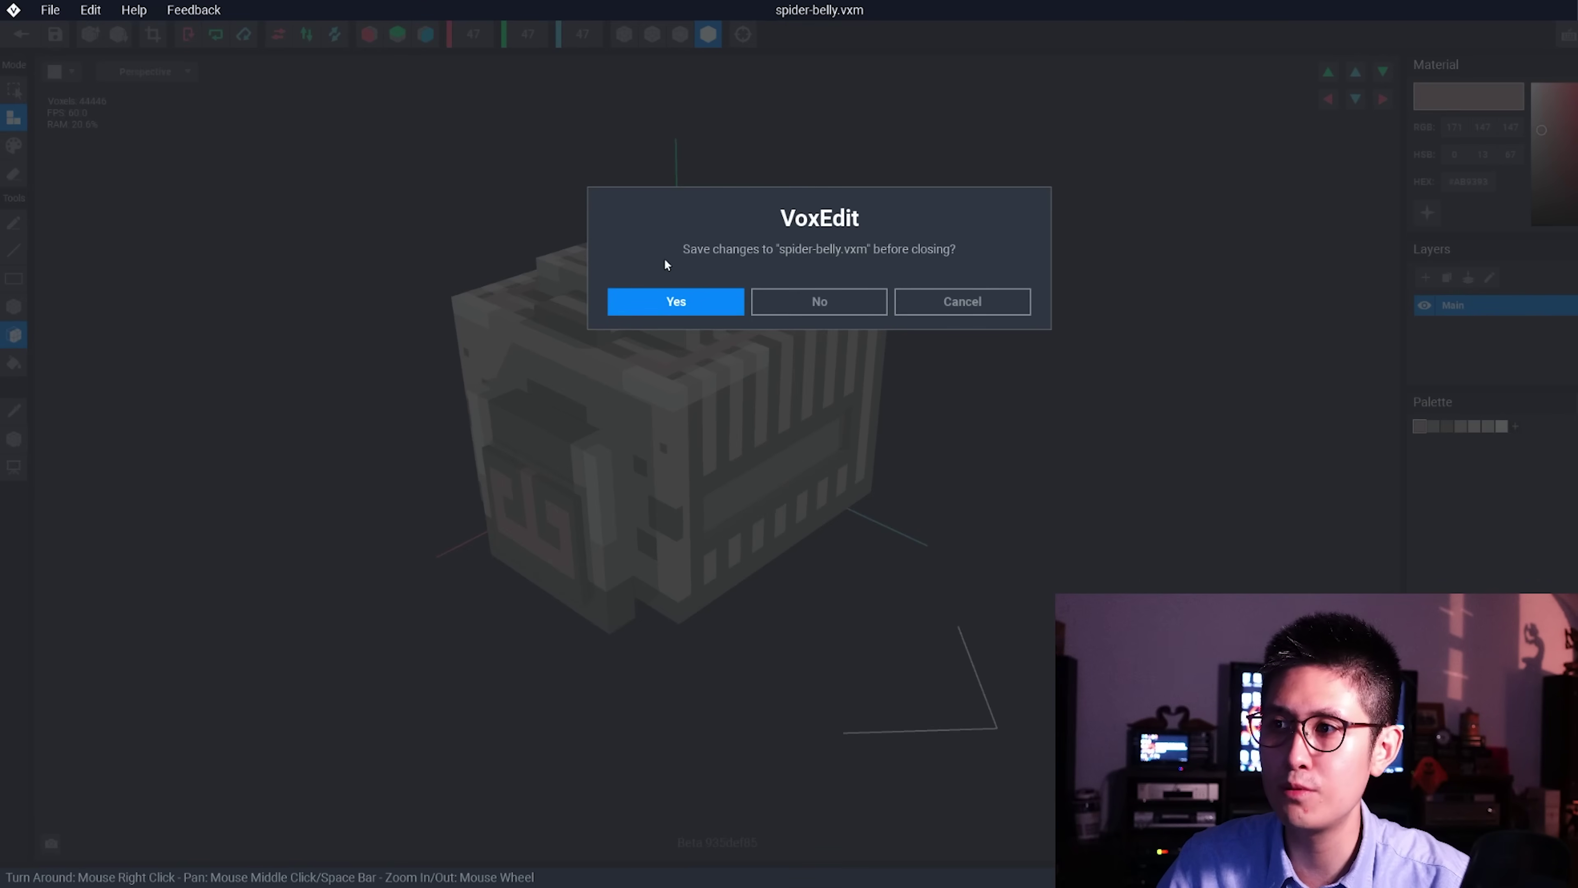
Step: Answer the save prompt to close the belly and orbit the full spider to a three-quarter view
left_click(659, 302)
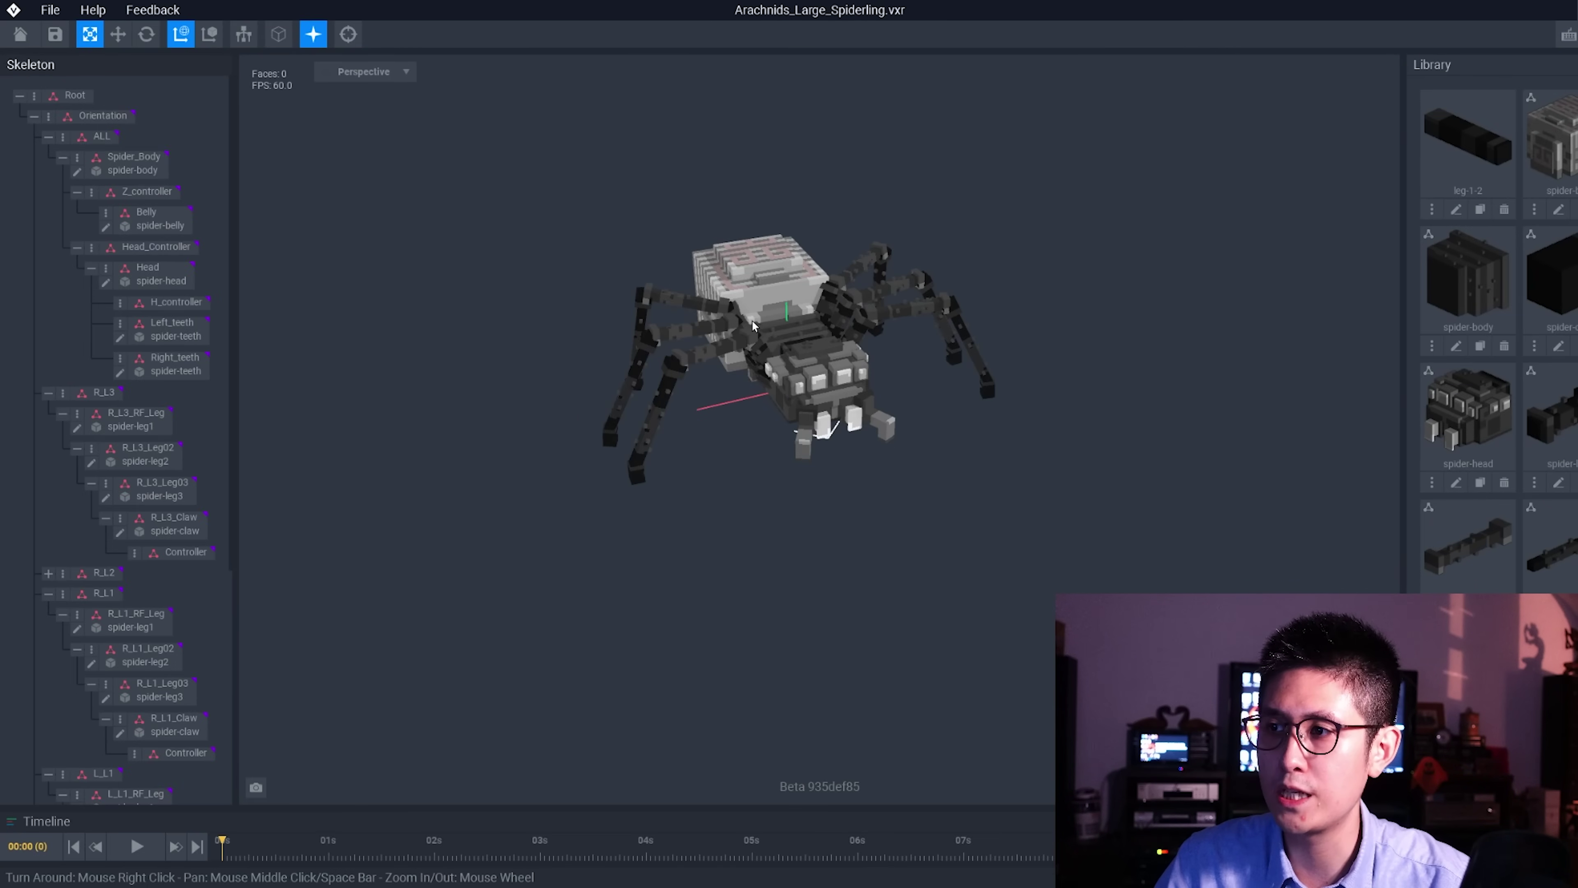
right_click_drag(696, 330, 719, 409)
scroll(721, 406, "up", 3)
right_click_drag(694, 336, 869, 429)
Step: Pan the view, select the spider's head and move the animation timeline to frame 12
middle_click_drag(870, 429, 913, 525)
scroll(475, 241, "down", 2)
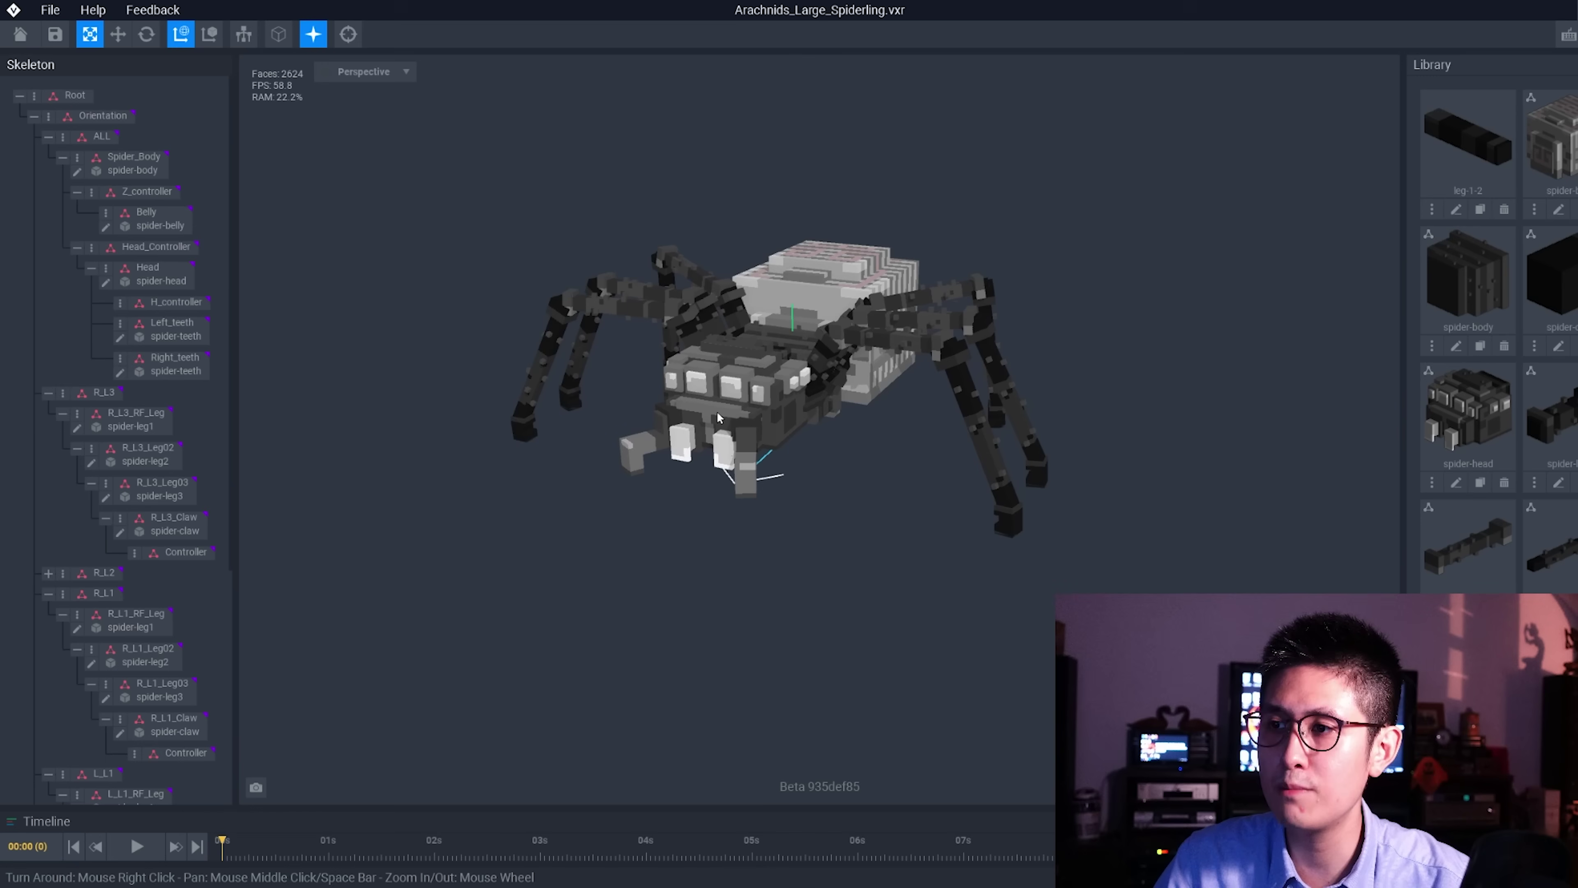
left_click(677, 330)
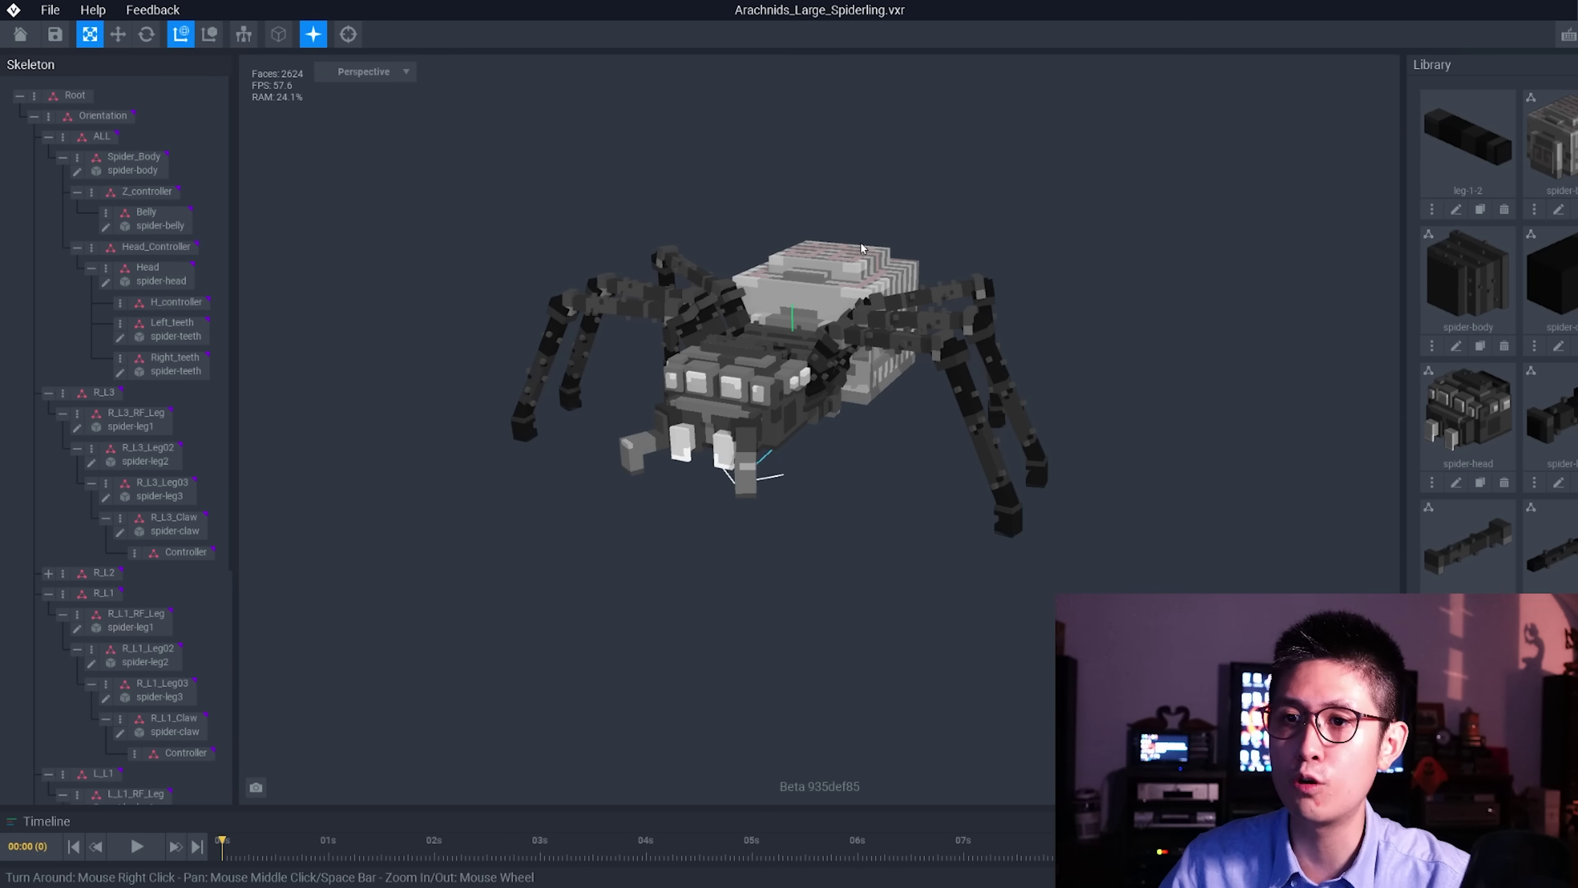
left_click(197, 846)
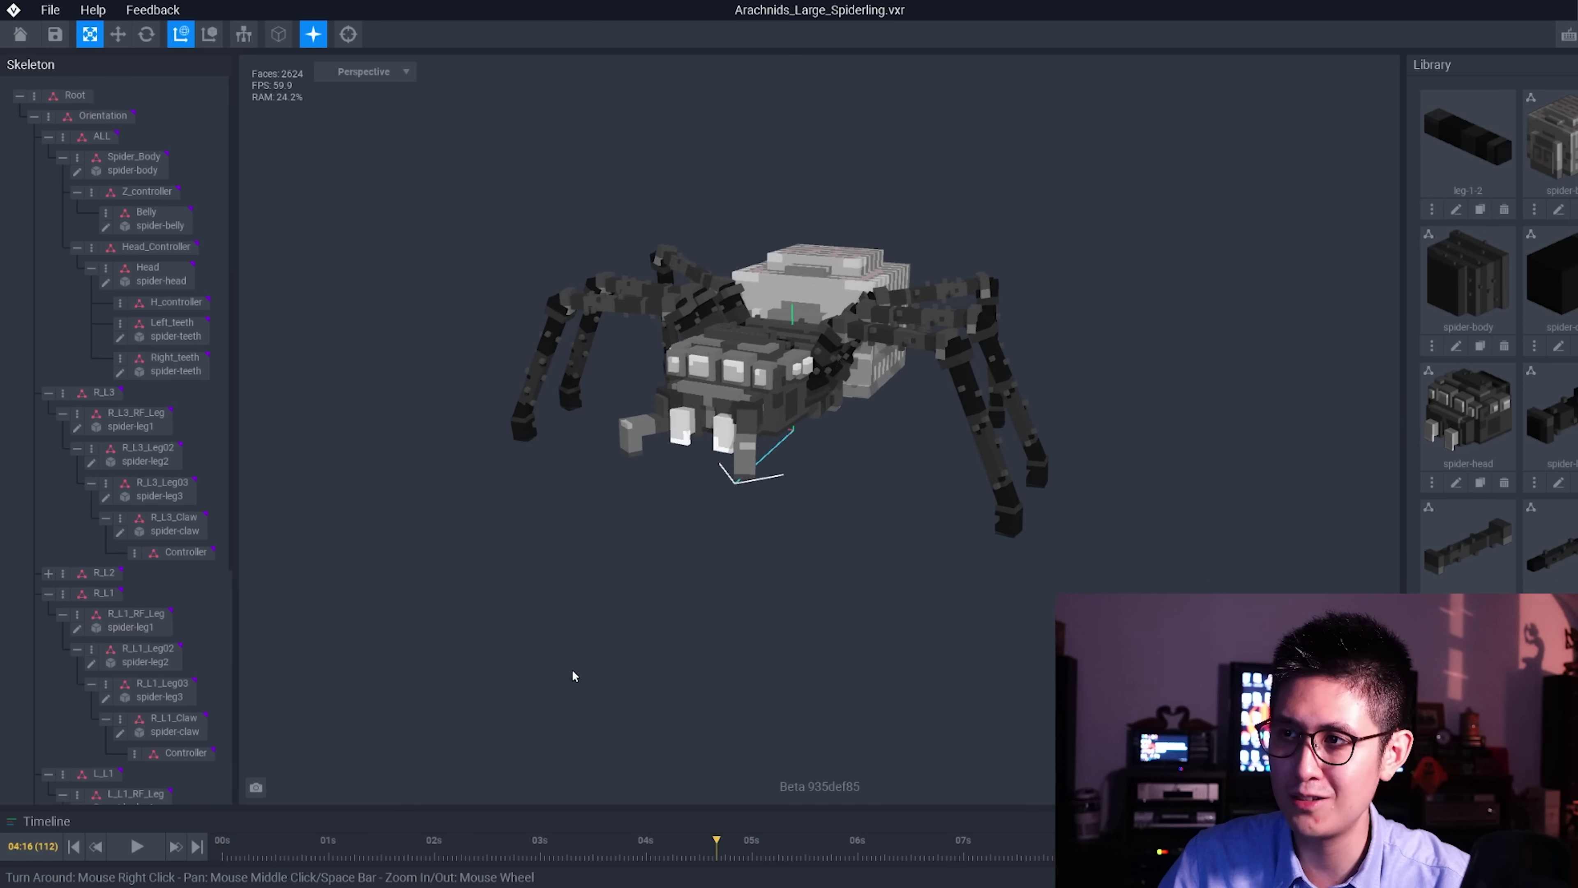
left_click(137, 846)
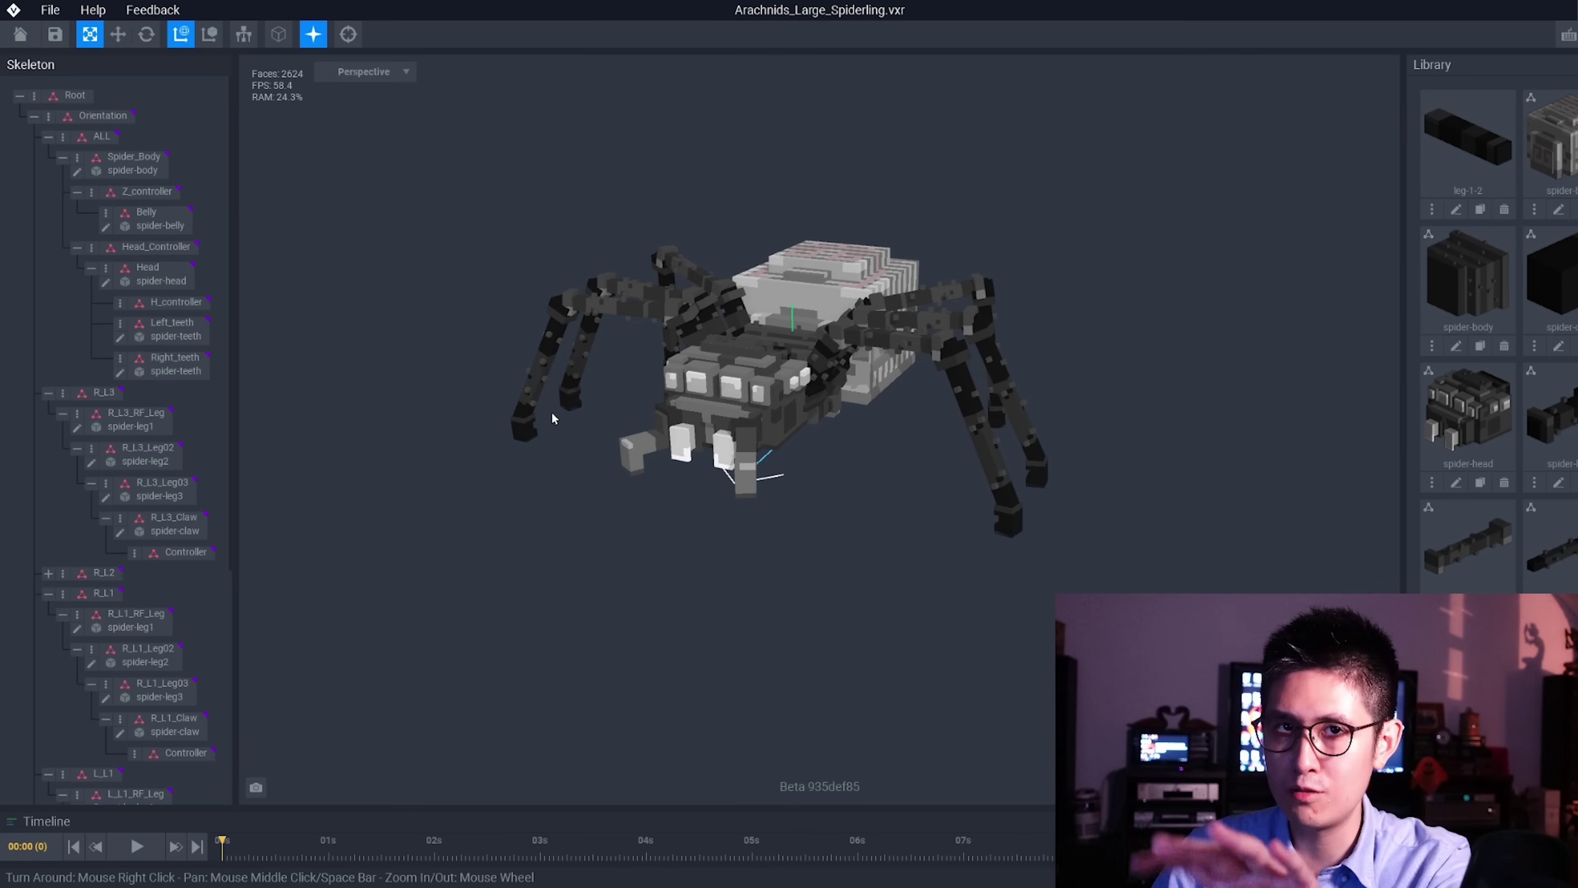
right_click_drag(713, 431, 715, 409)
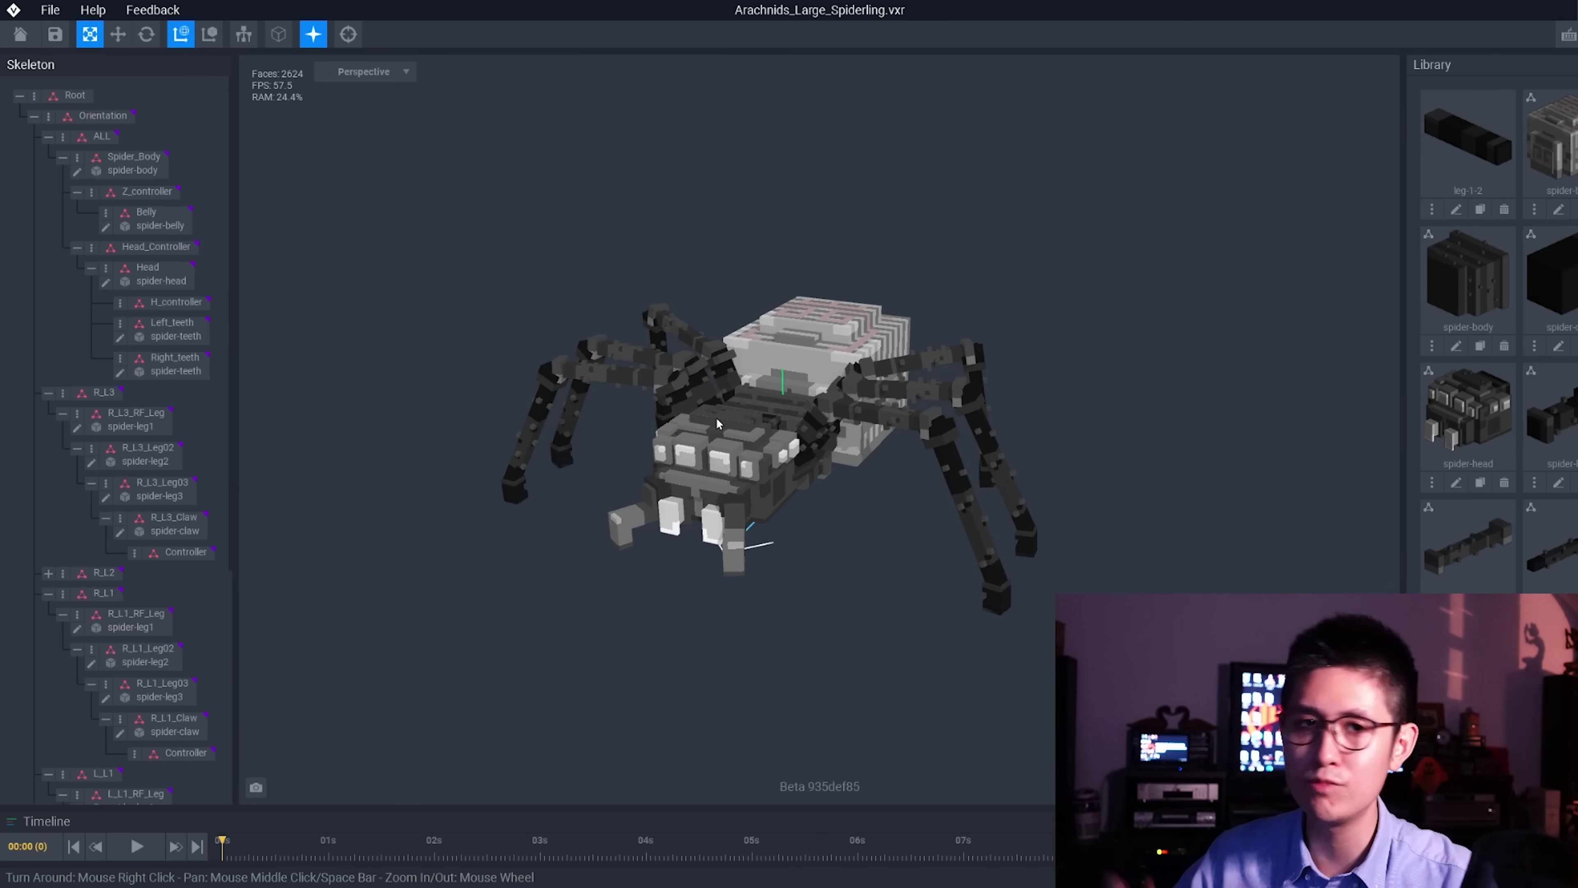
scroll(271, 369, "down", 3)
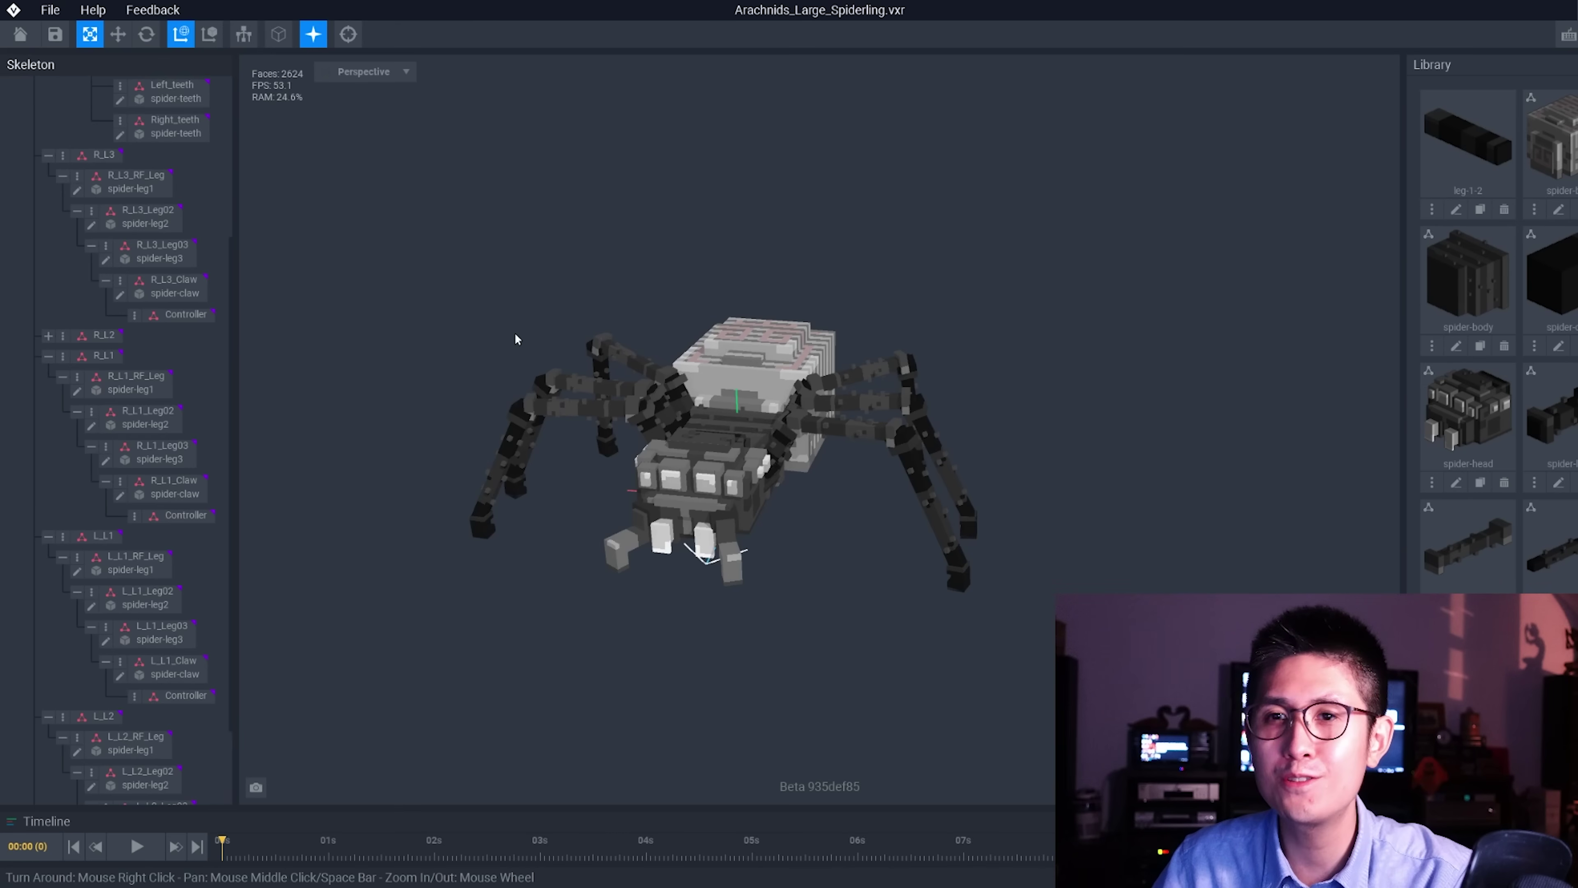
Step: Export the Large Spiderling via File > Export > Export to Marketplace, confirming the thumbnail dialog
left_click(45, 11)
mouse_move(62, 65)
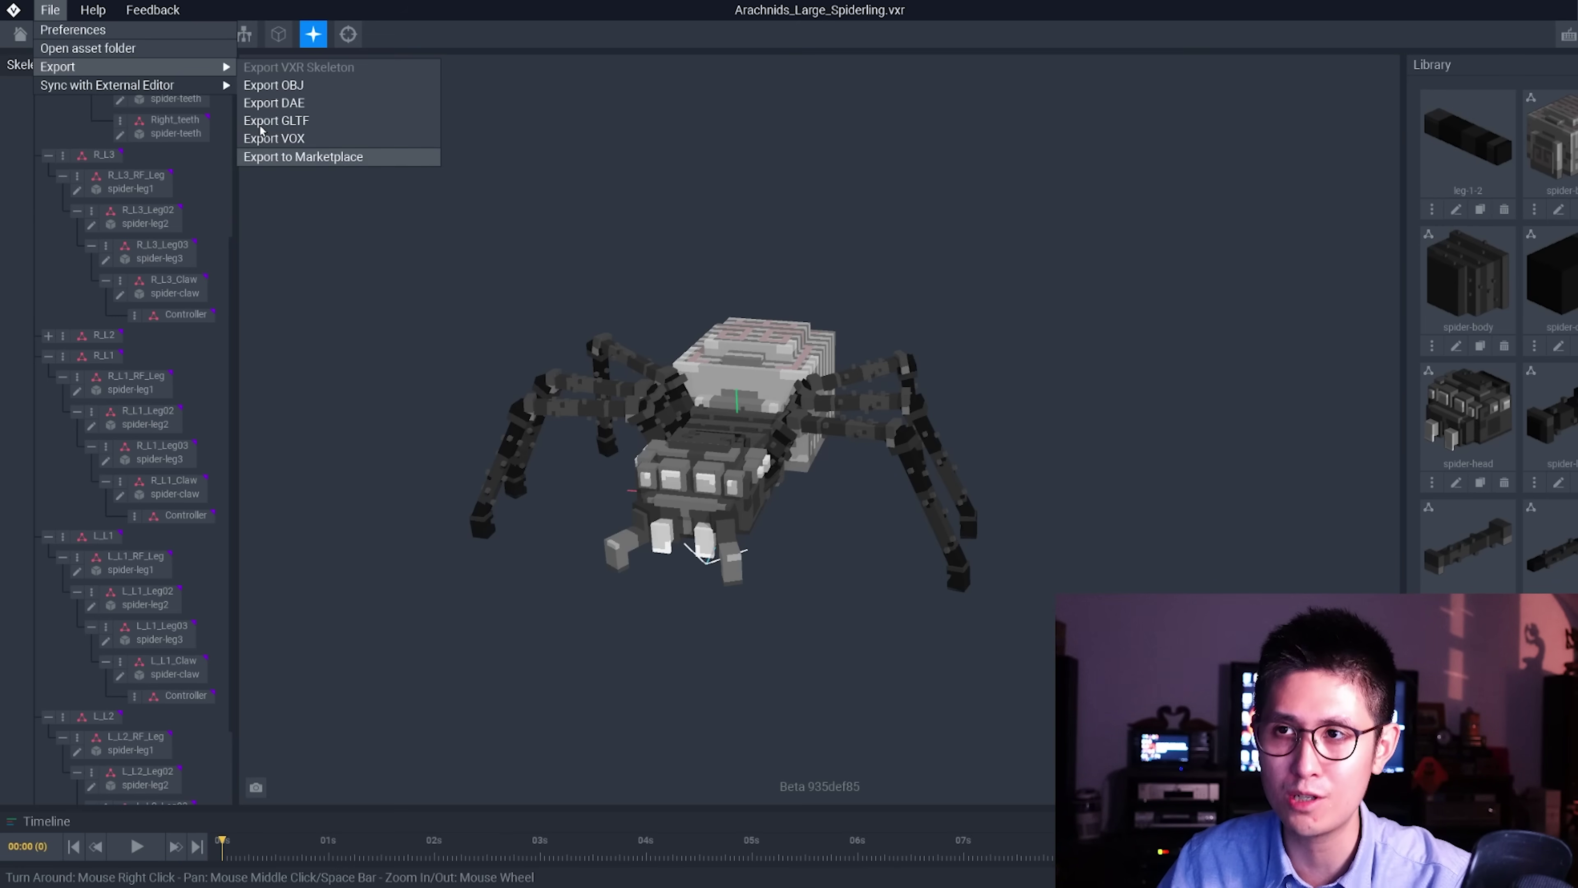
left_click(274, 157)
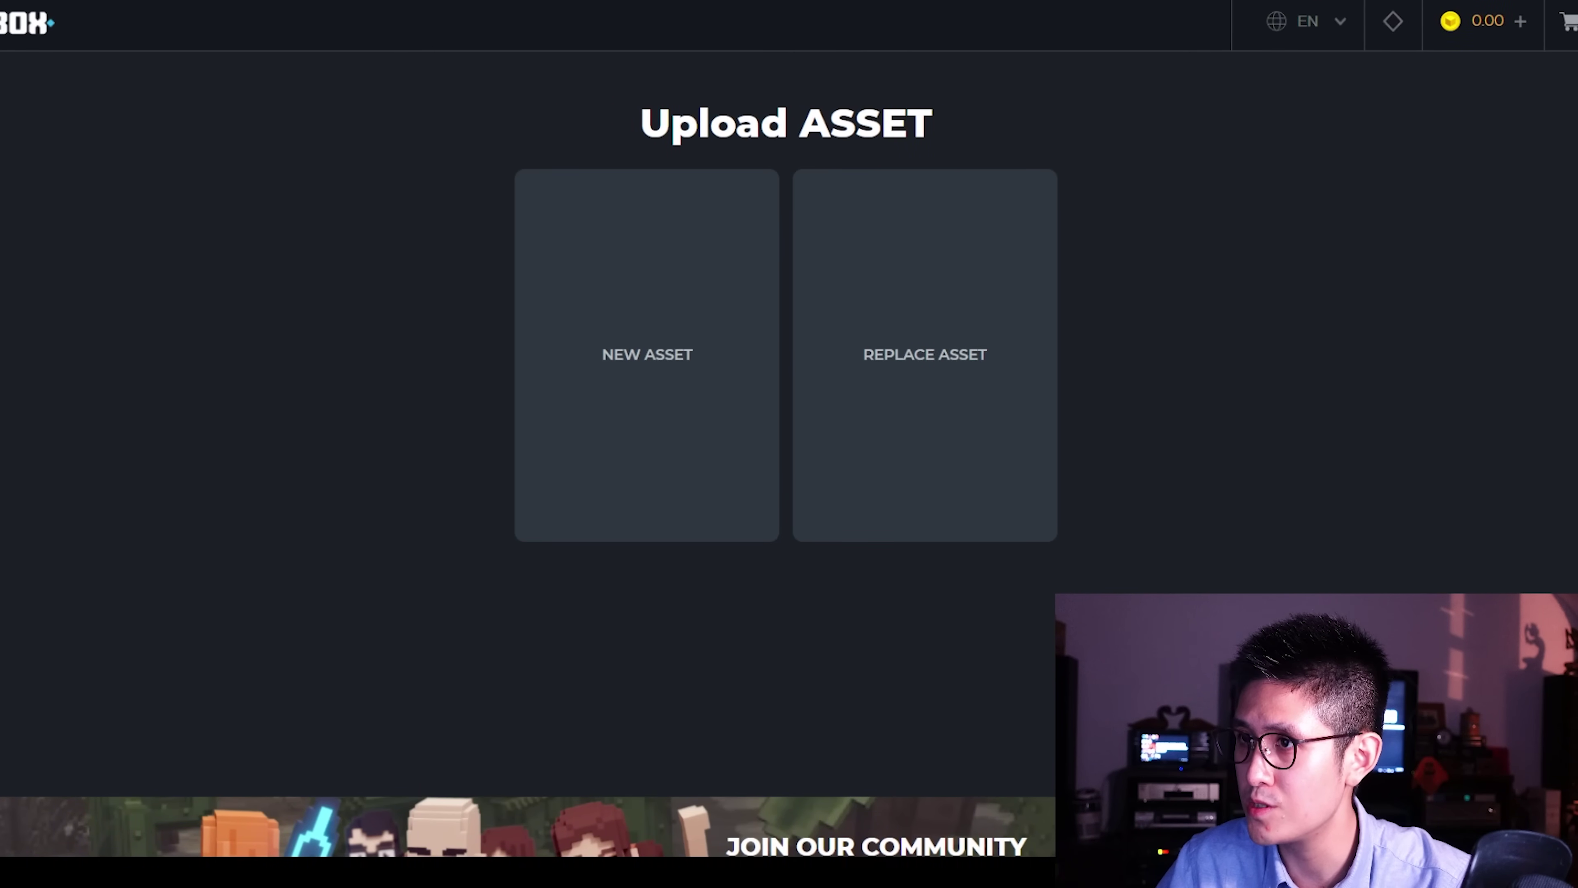
Step: Start a NEW ASSET upload, focus the Description box and scroll through the upload form
left_click(660, 374)
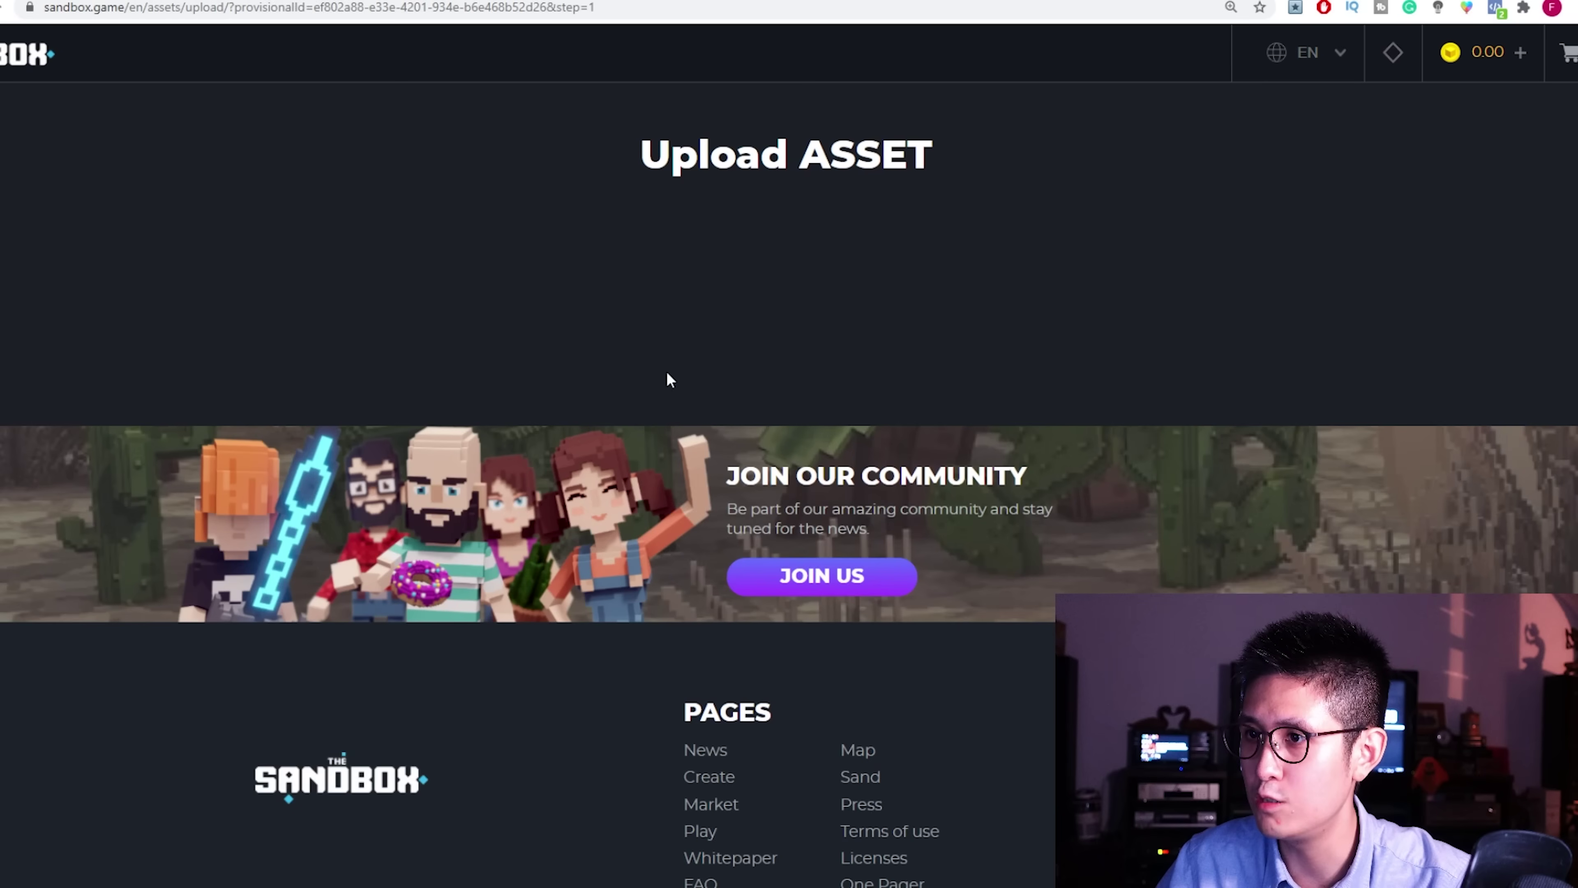
scroll(718, 662, "down", 2)
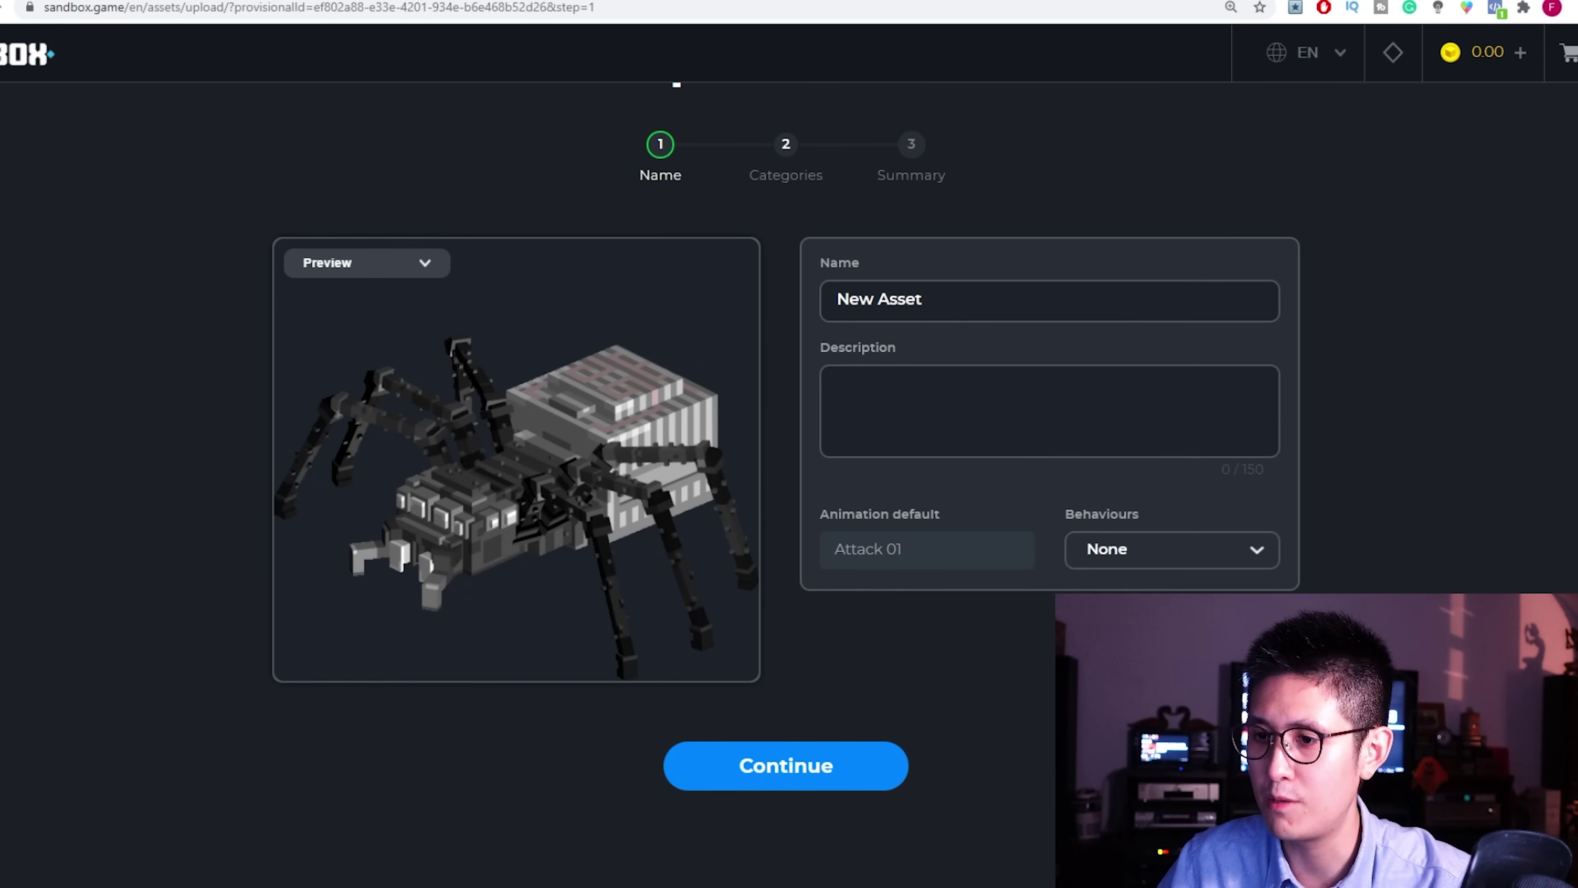
left_click(817, 416)
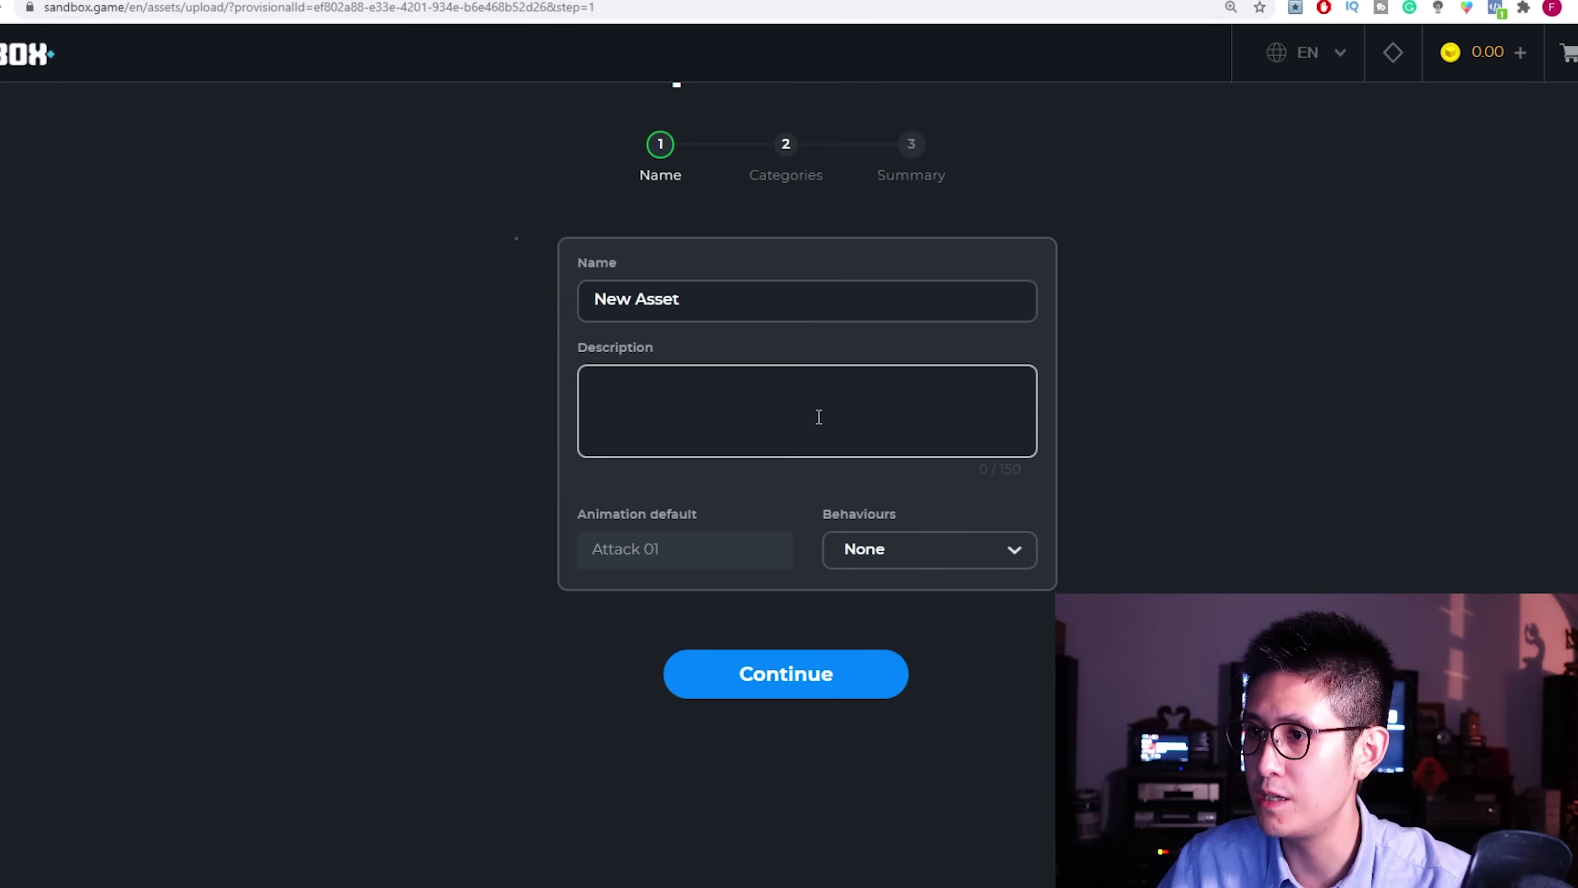
scroll(824, 443, "down", 2)
scroll(638, 512, "up", 3)
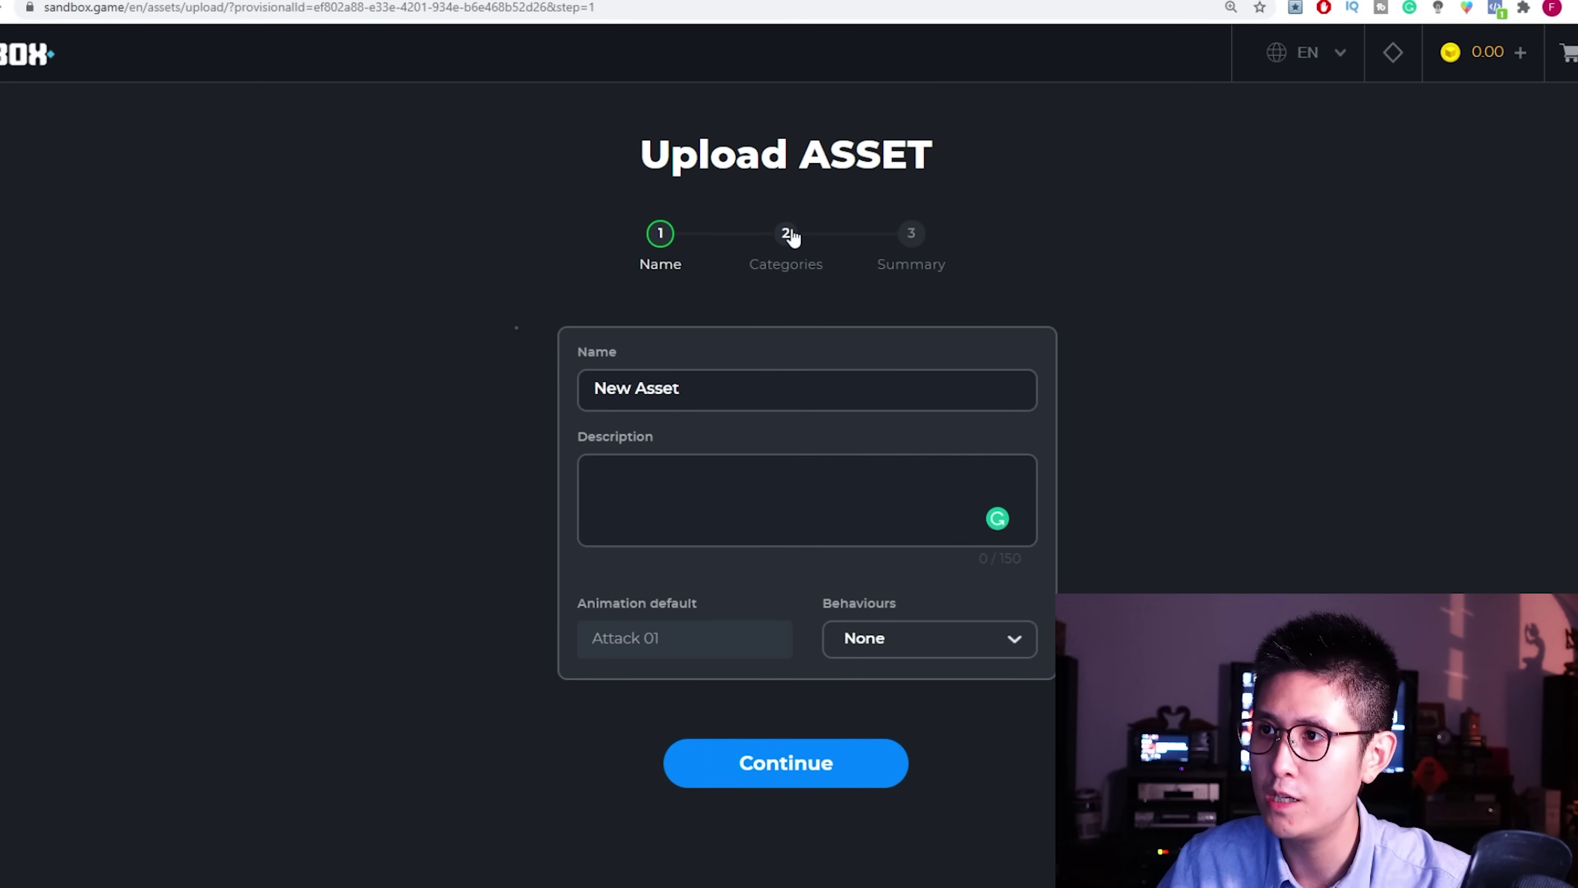
scroll(969, 354, "down", 3)
scroll(926, 415, "down", 5)
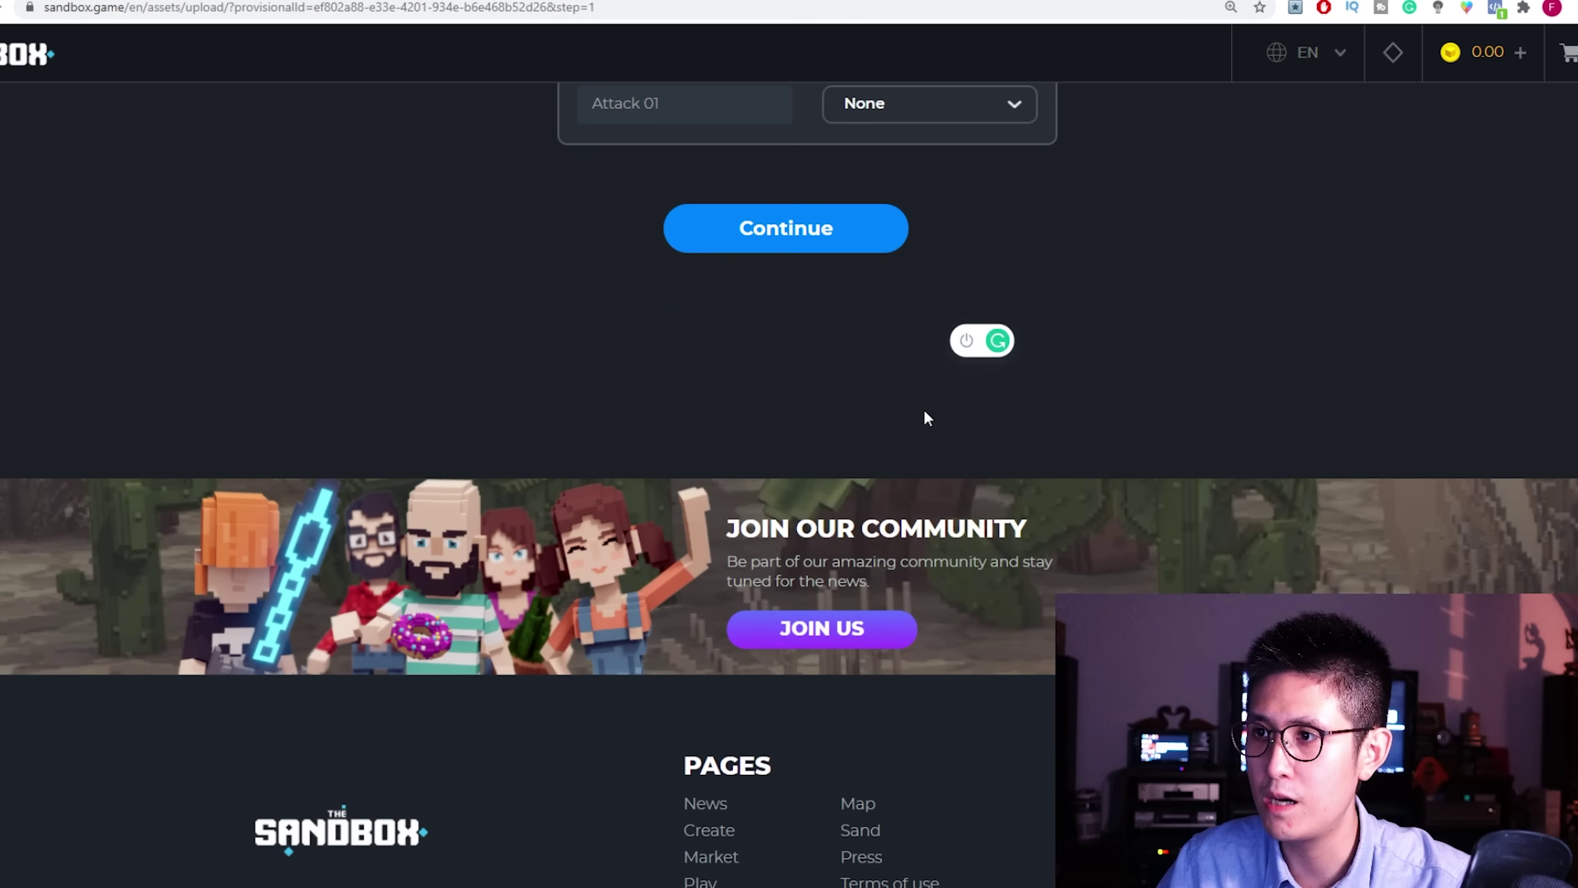
scroll(926, 415, "up", 4)
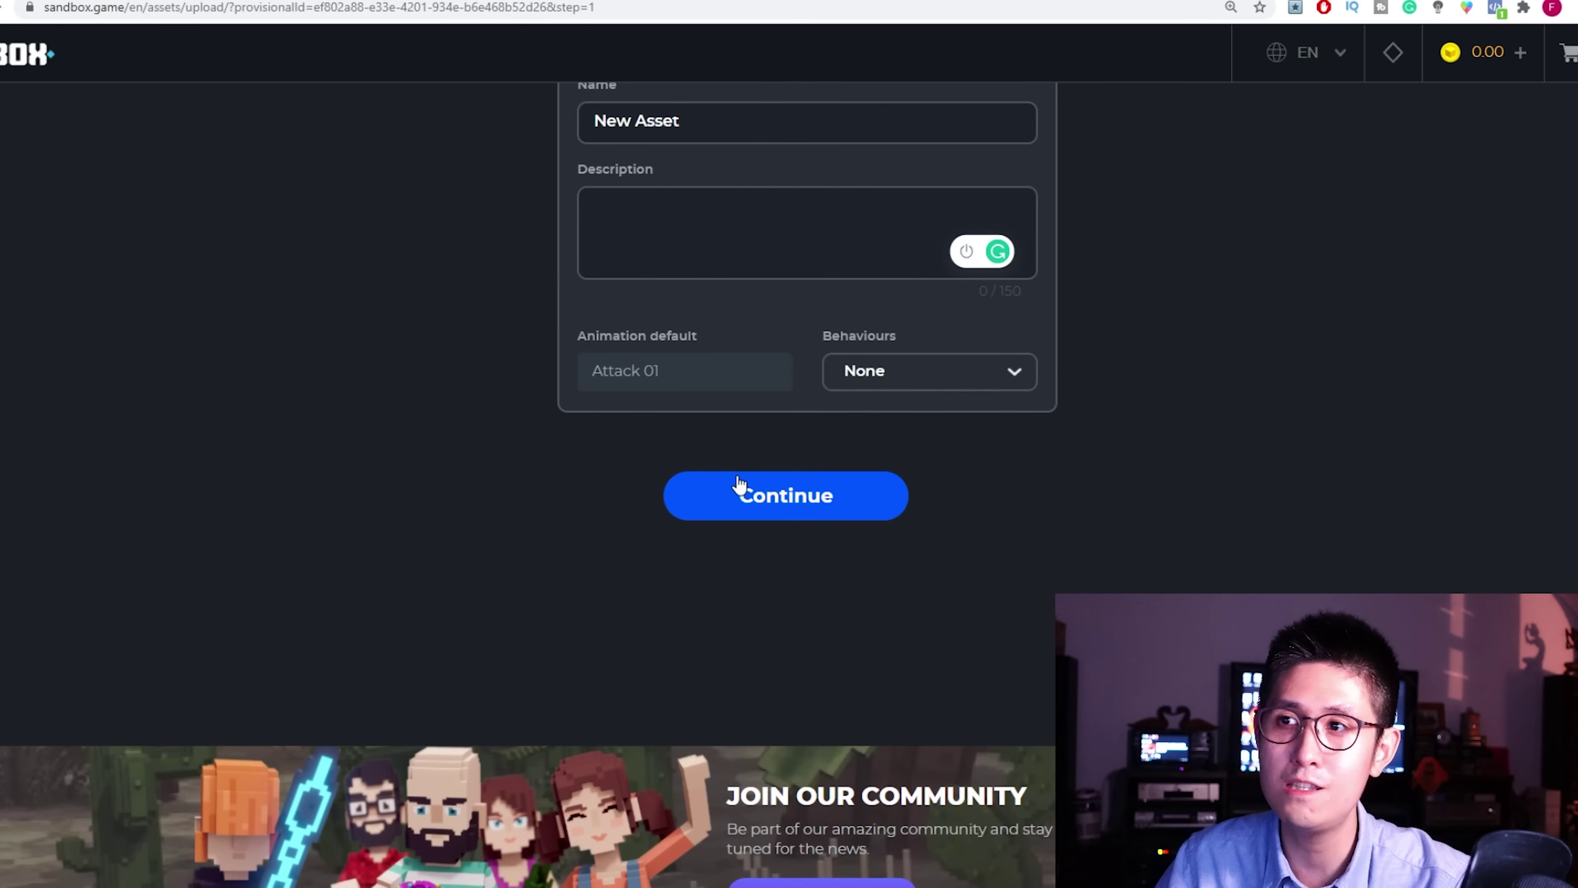
scroll(739, 488, "up", 4)
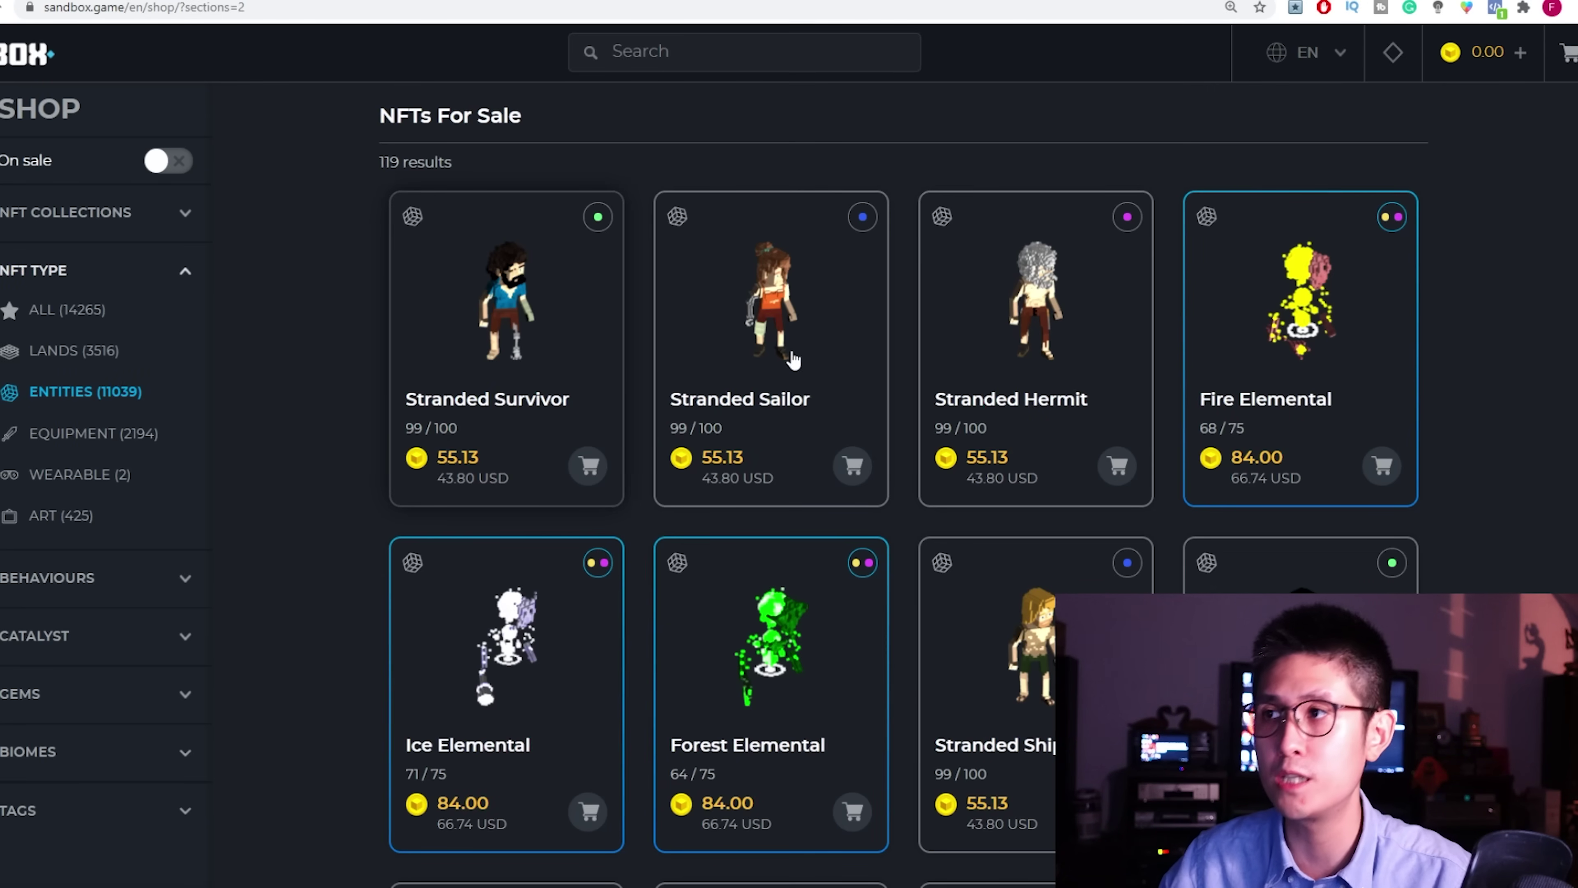
Step: Switch to the CoinMarketCap tab showing The Sandbox's SAND token price
key("ctrl+Tab")
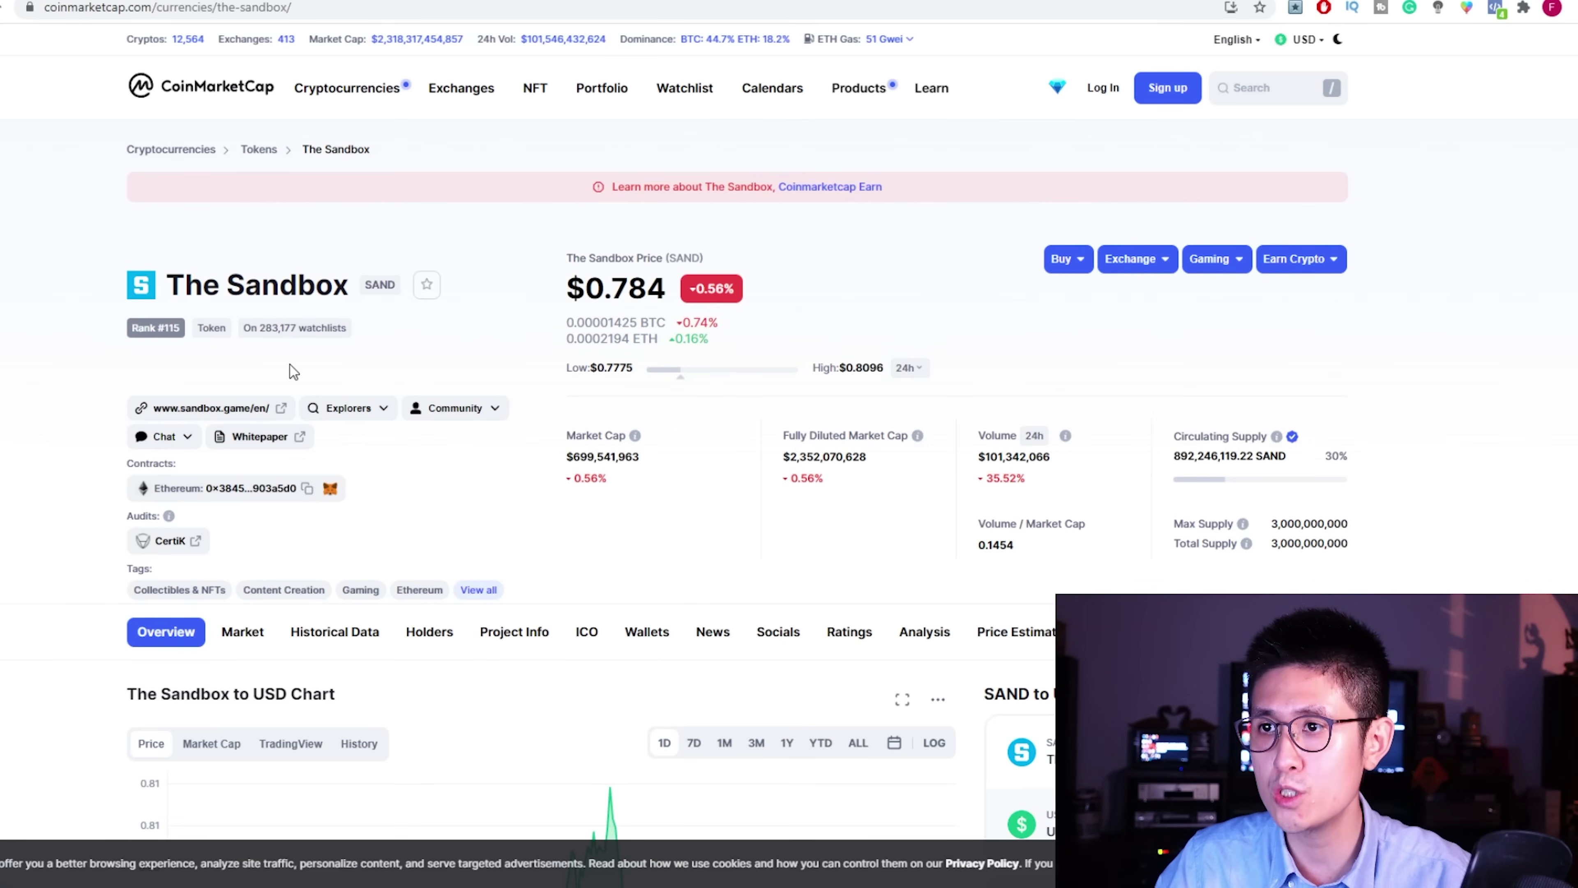
Step: Expand SAND's Community dropdown to view its medium.com and twitter.com links
left_click(466, 407)
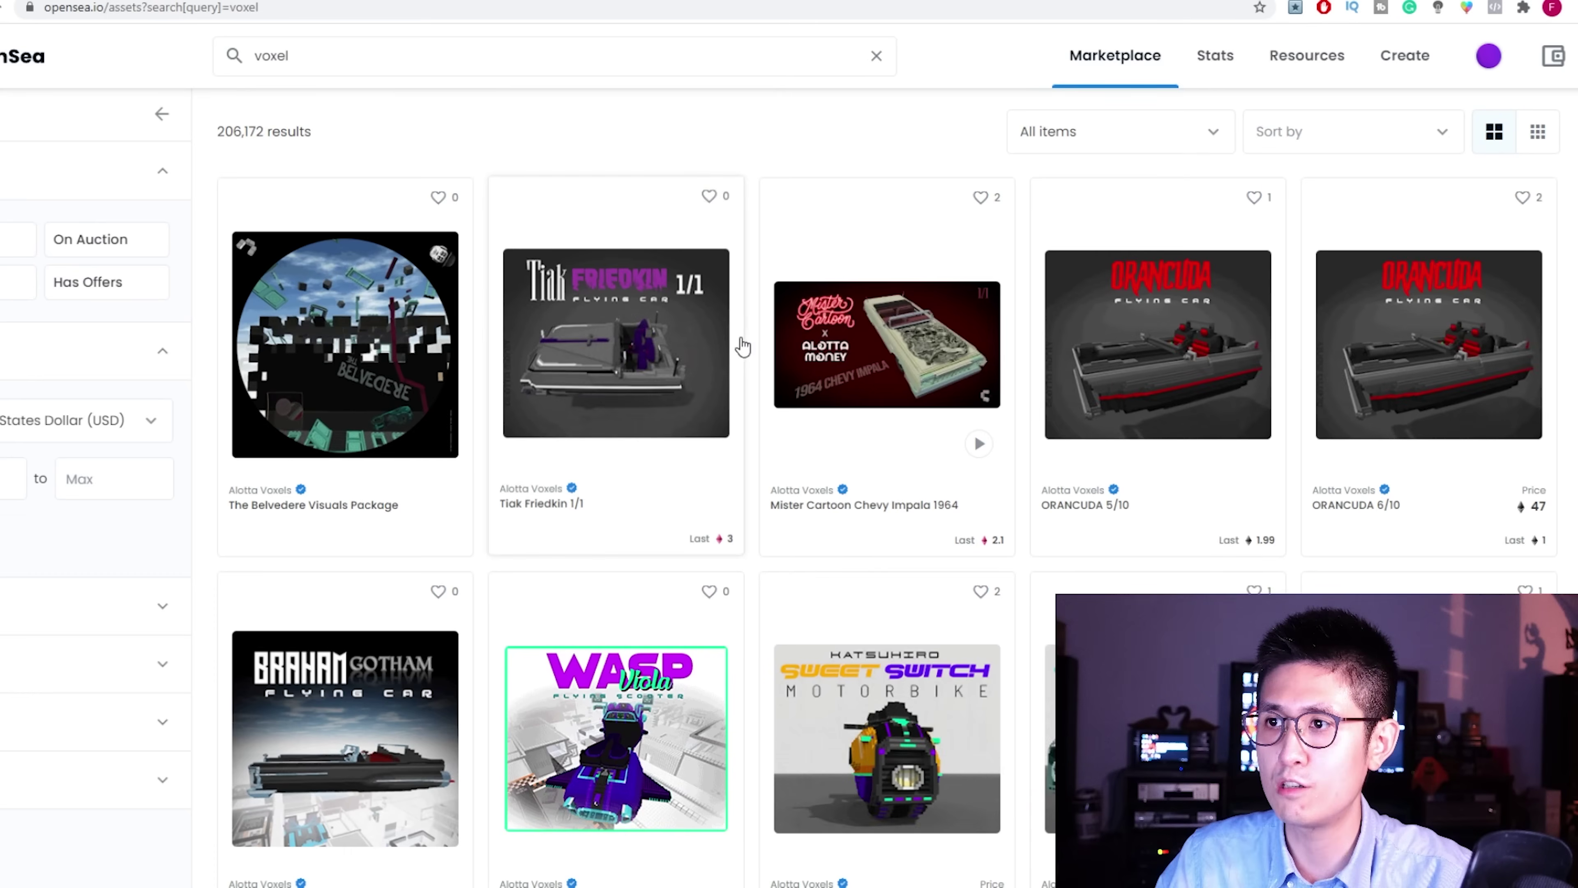
Step: Check the OpenSea 'voxel' results, clicking into the search box and dismissing its suggestions
scroll(739, 345, "down", 3)
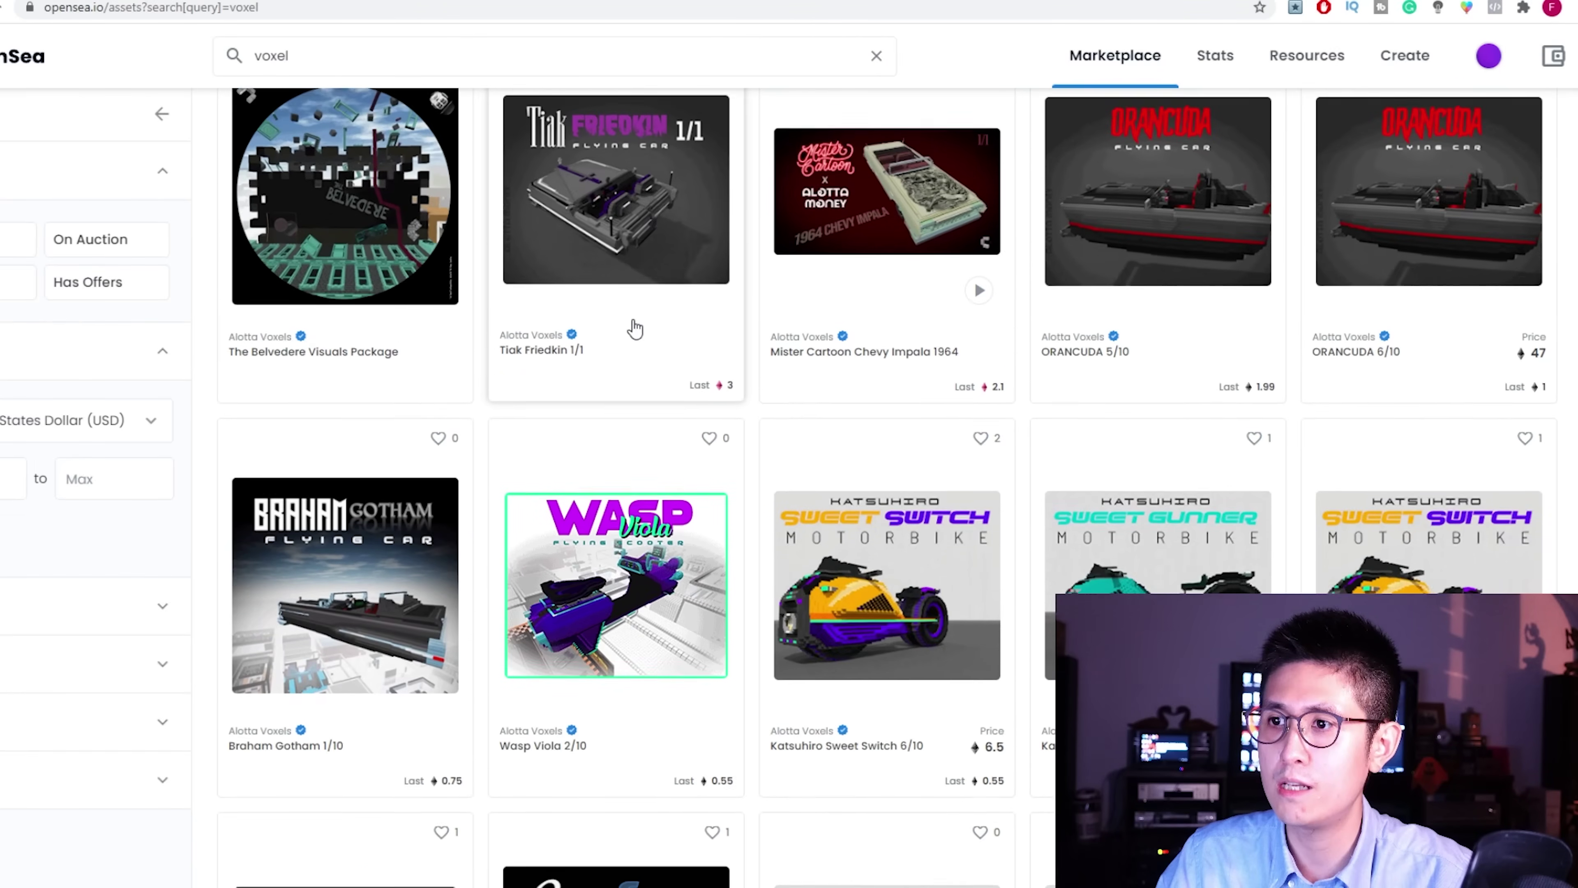
scroll(635, 328, "up", 3)
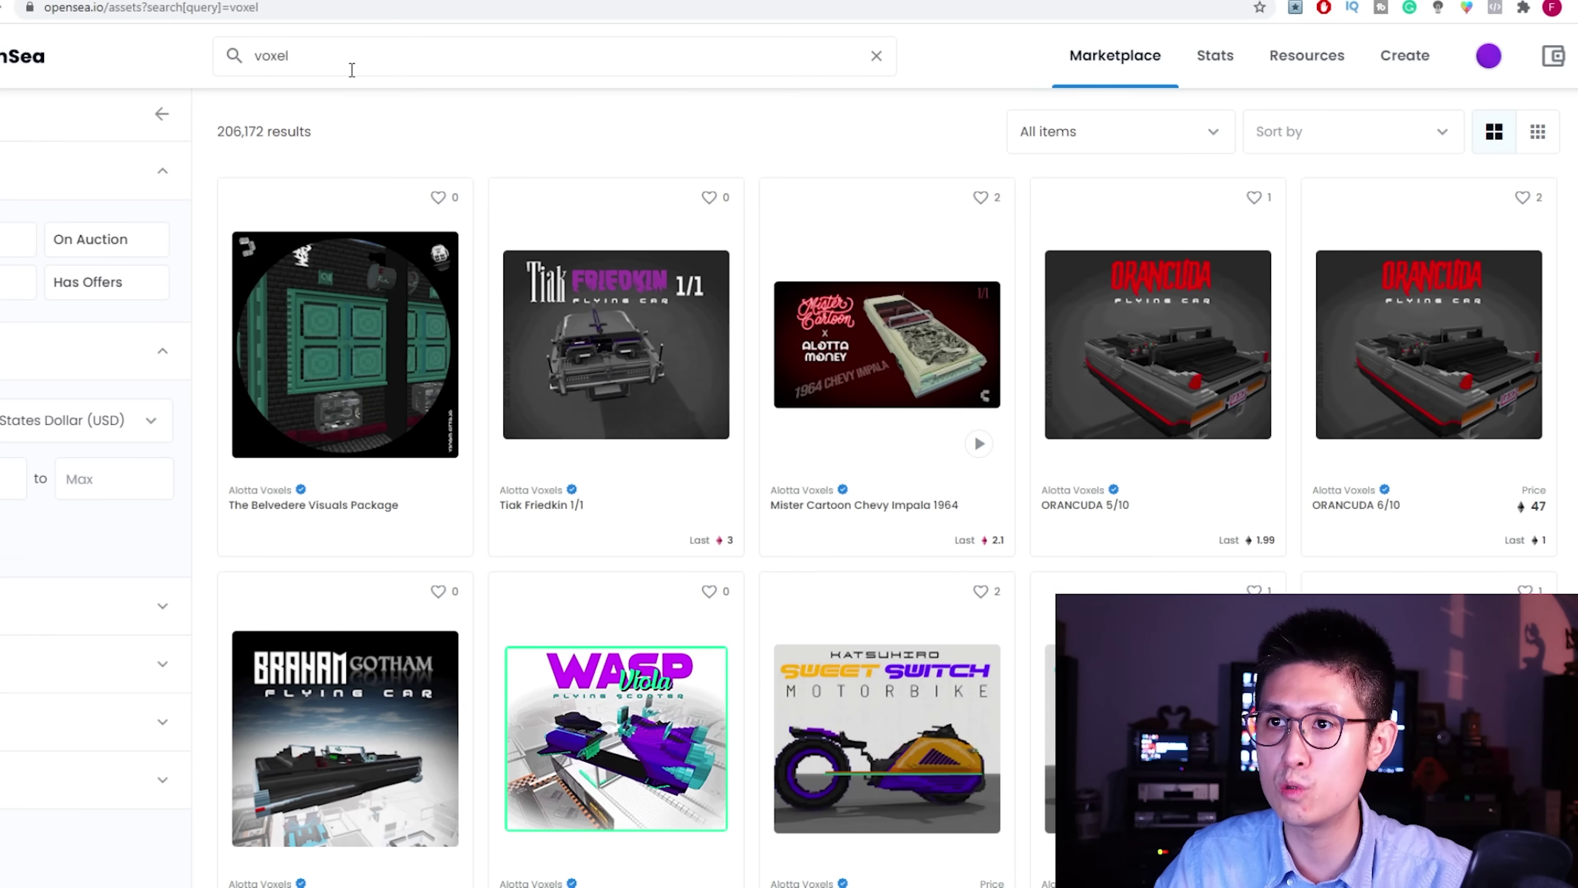
left_click(348, 57)
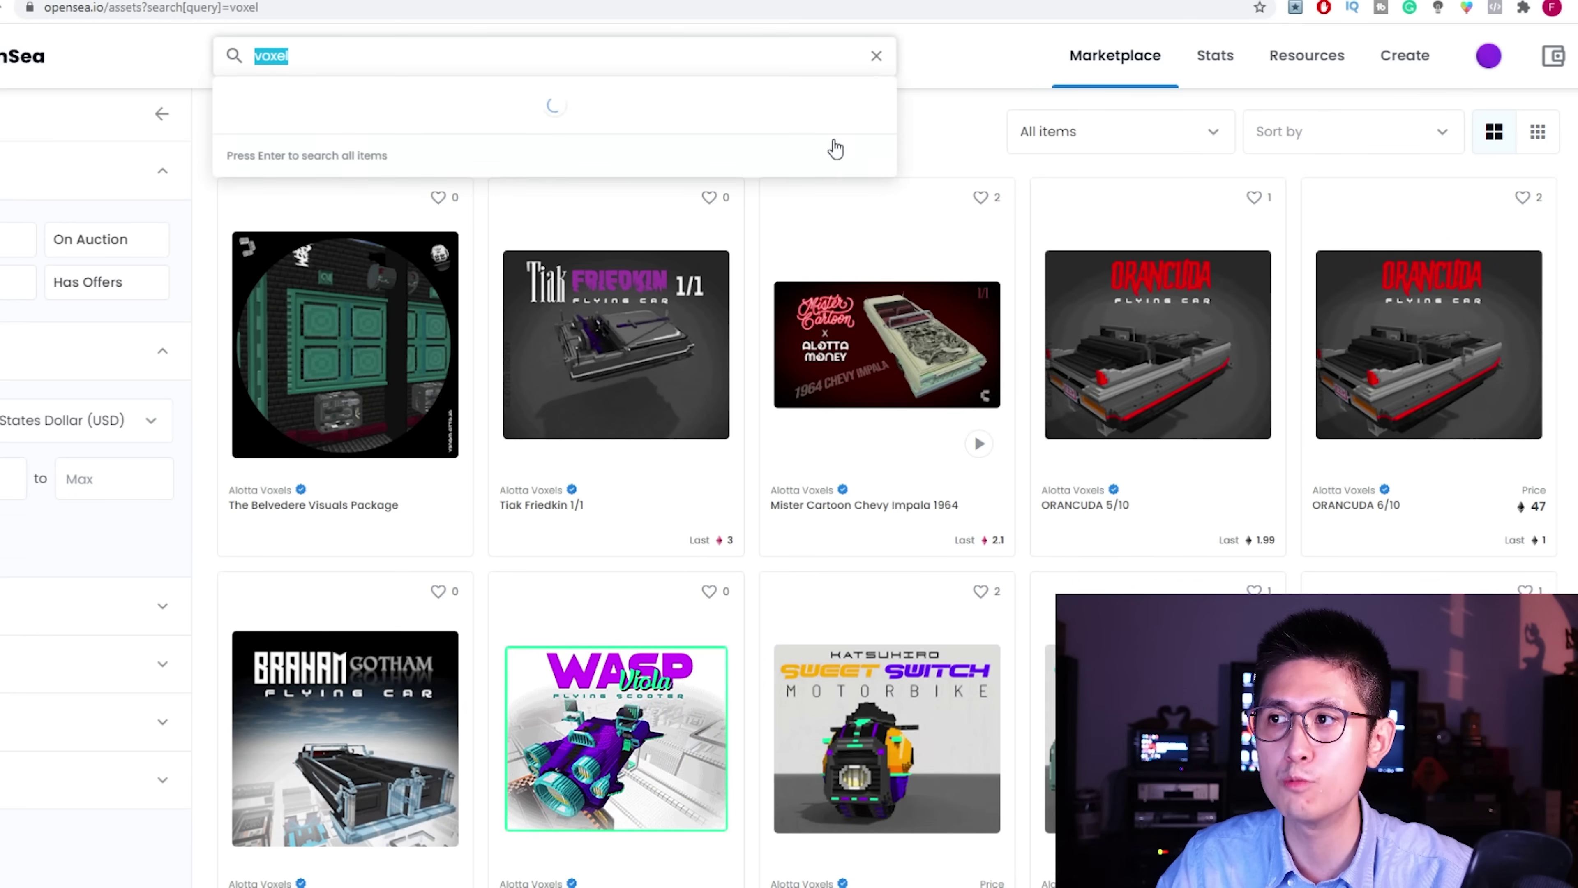
left_click(968, 132)
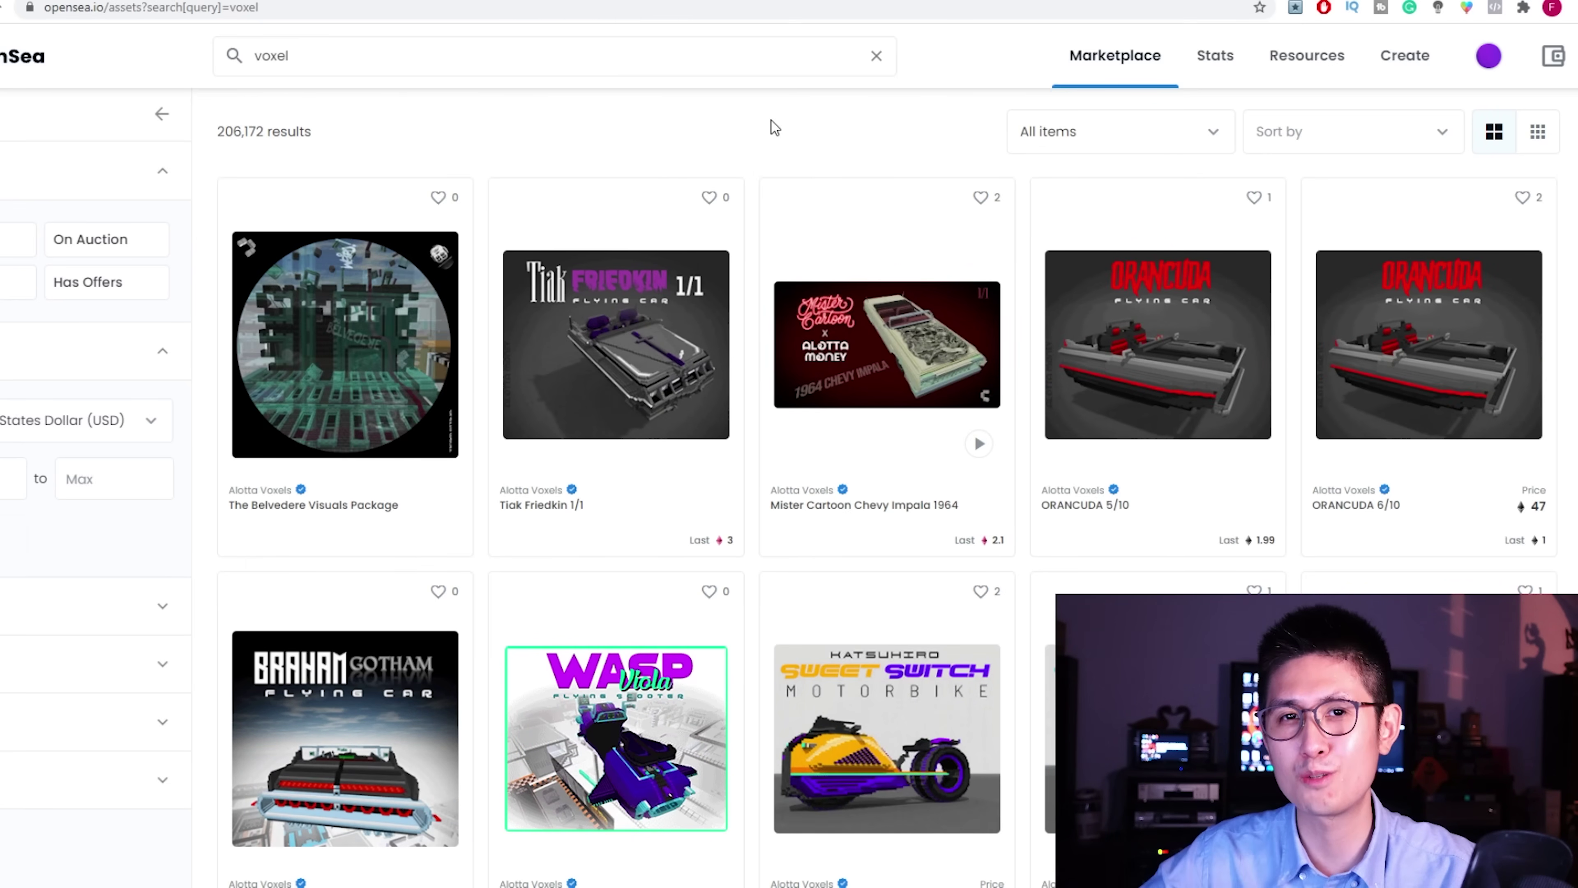
Step: Scroll through the Alotta Voxels vehicle NFT search results
scroll(804, 483, "down", 3)
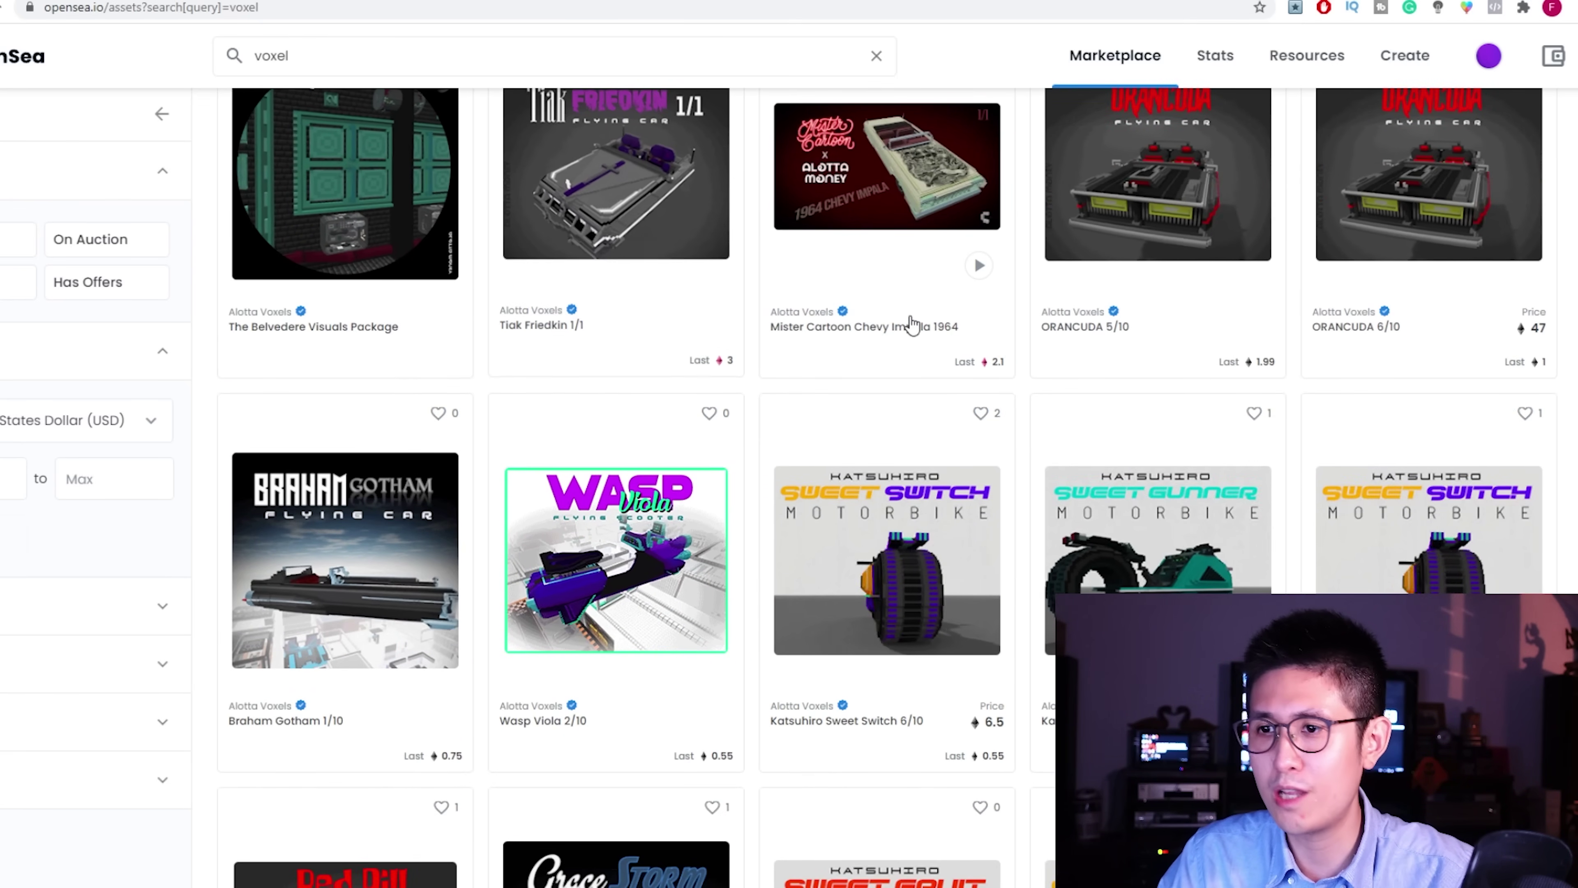
scroll(911, 323, "down", 10)
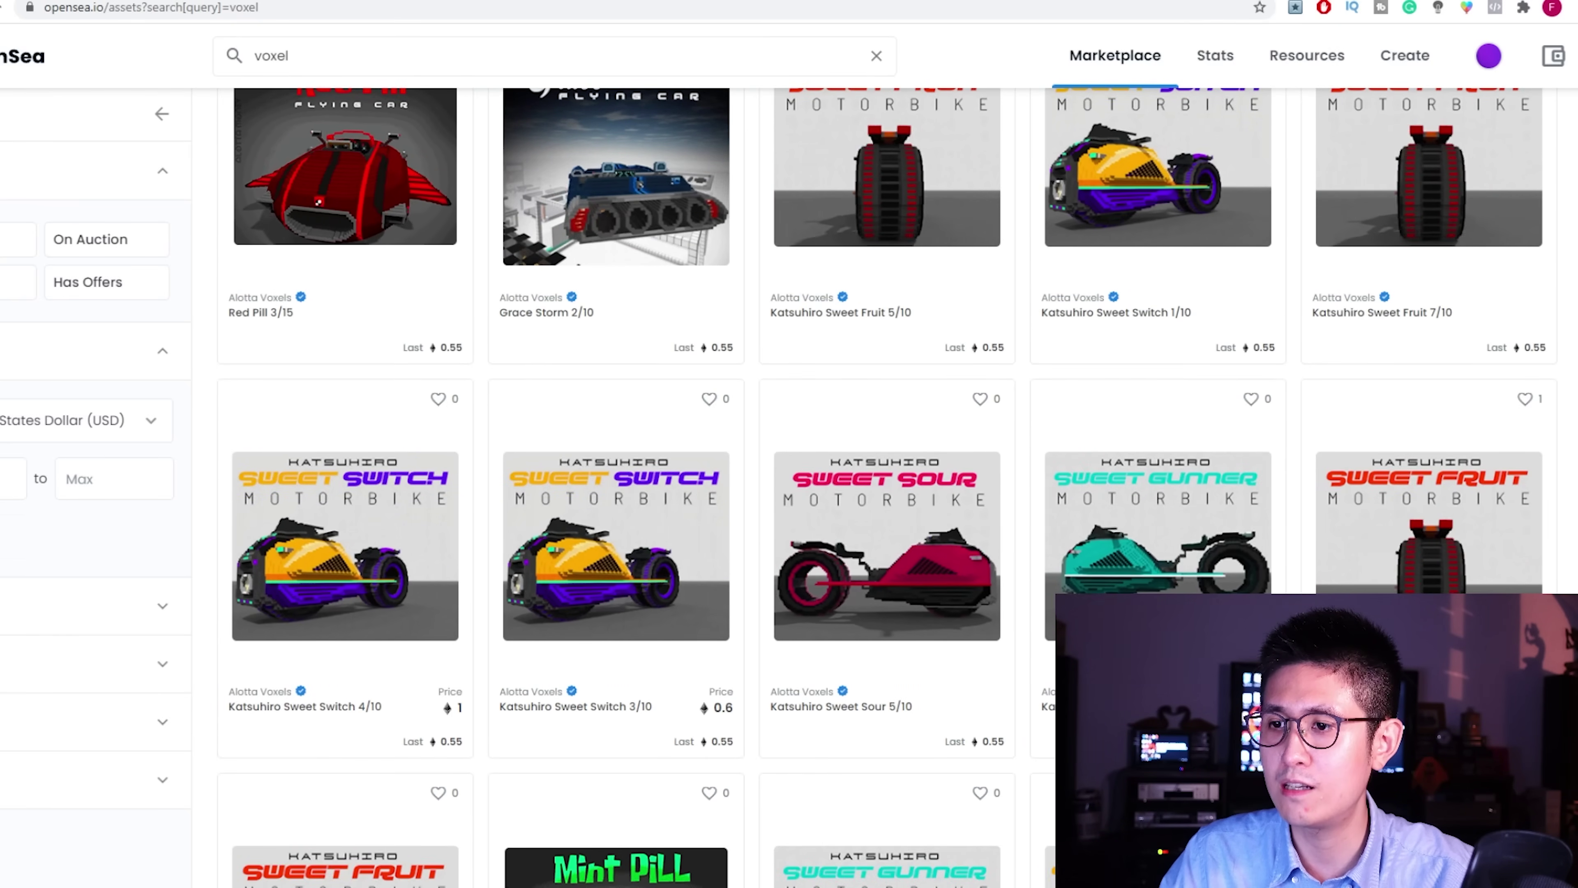
scroll(1049, 543, "down", 6)
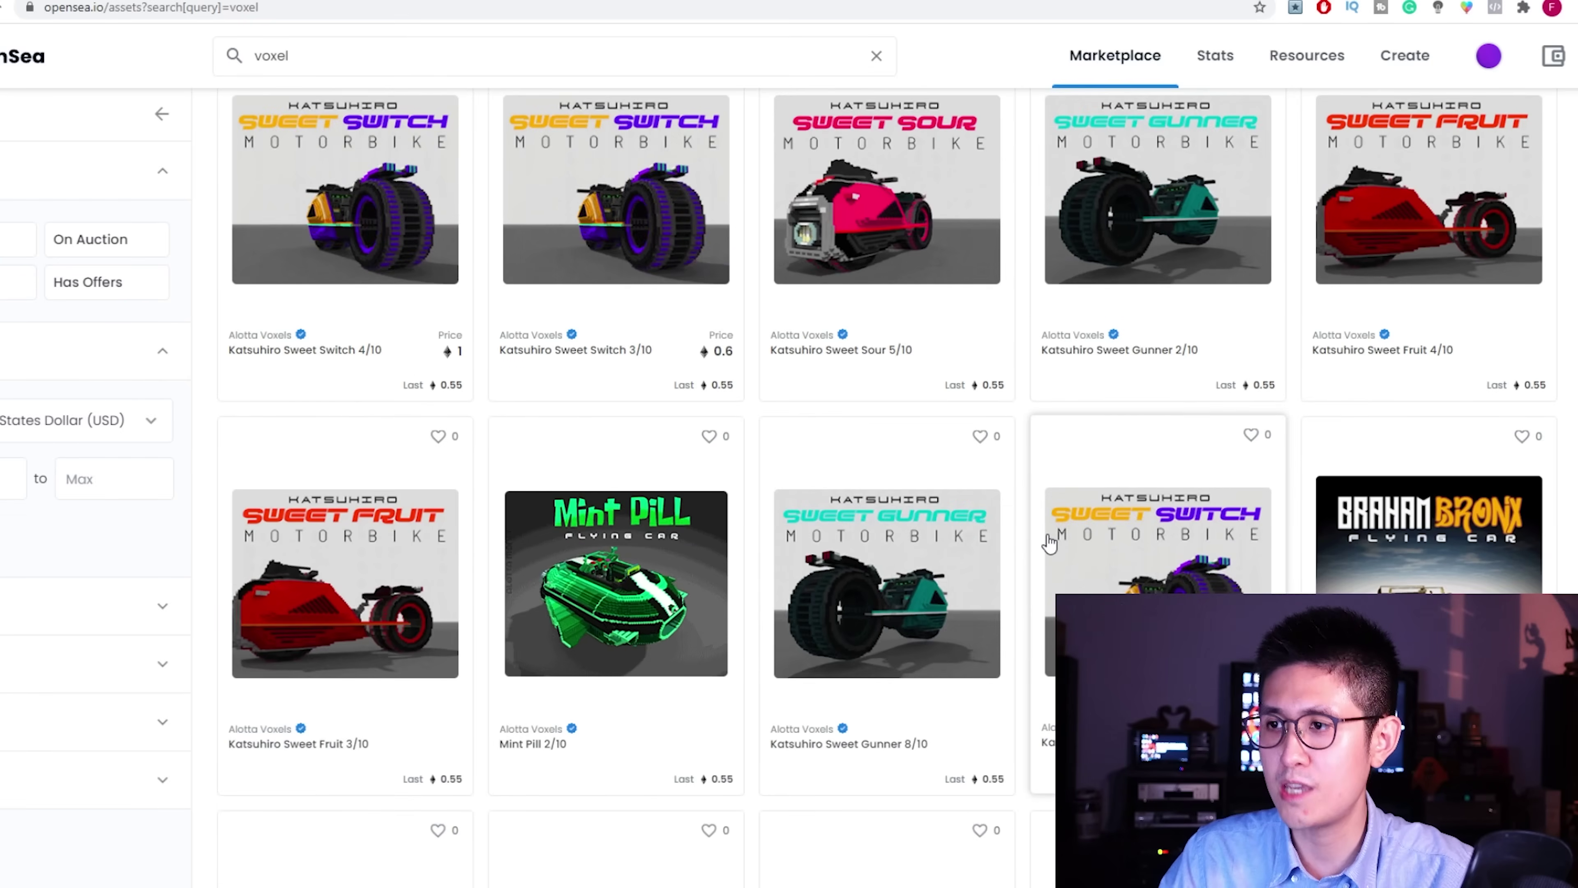
scroll(1043, 525, "down", 1)
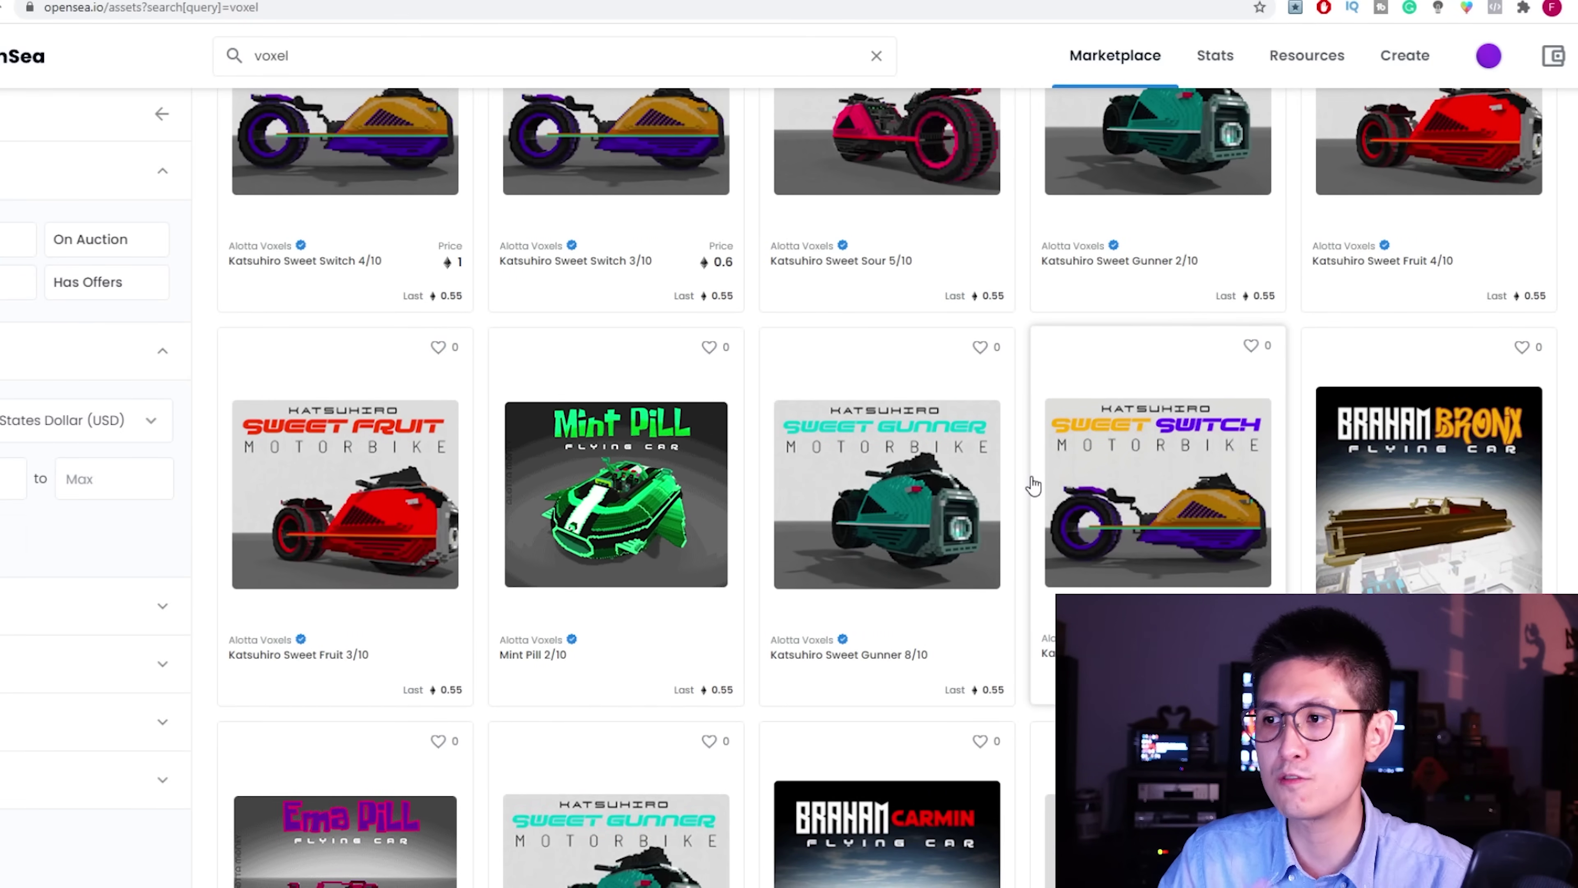
scroll(1020, 461, "down", 6)
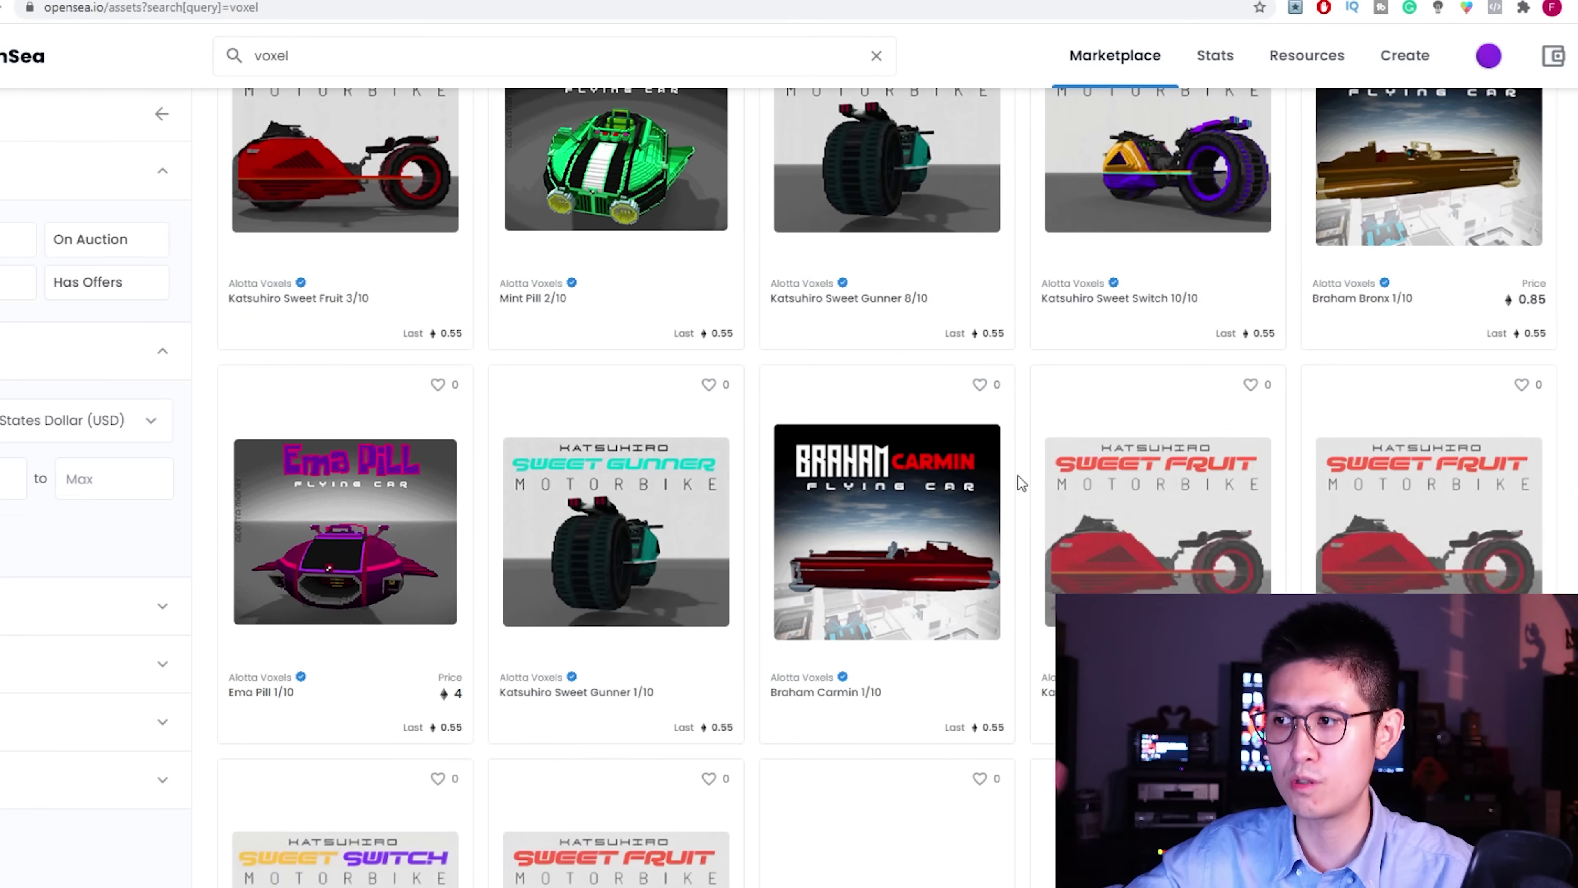
scroll(1022, 466, "down", 6)
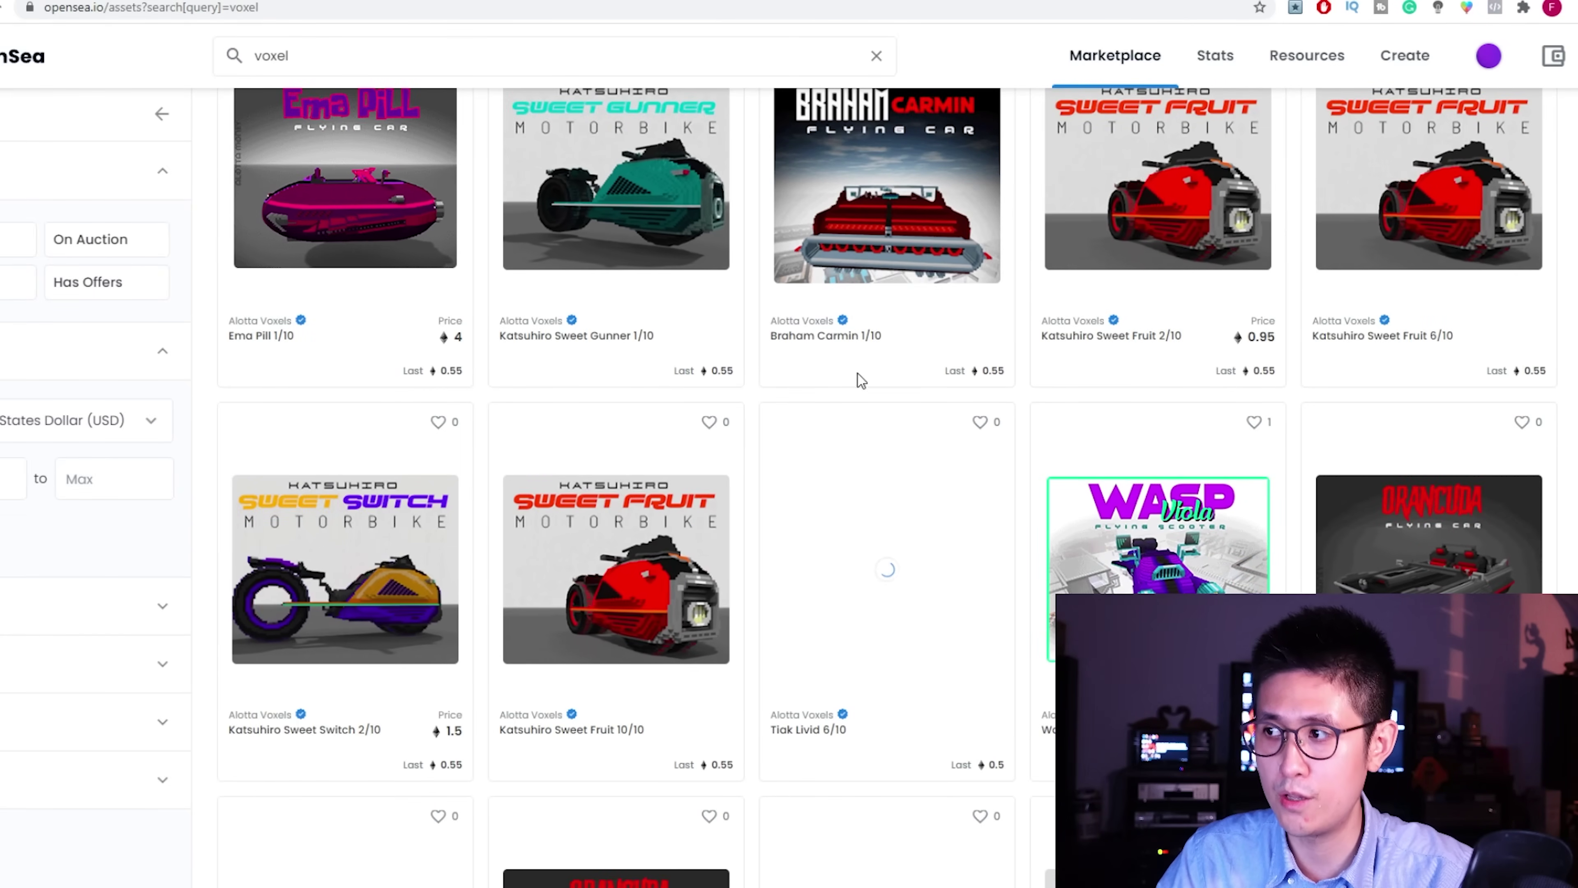
scroll(860, 381, "down", 7)
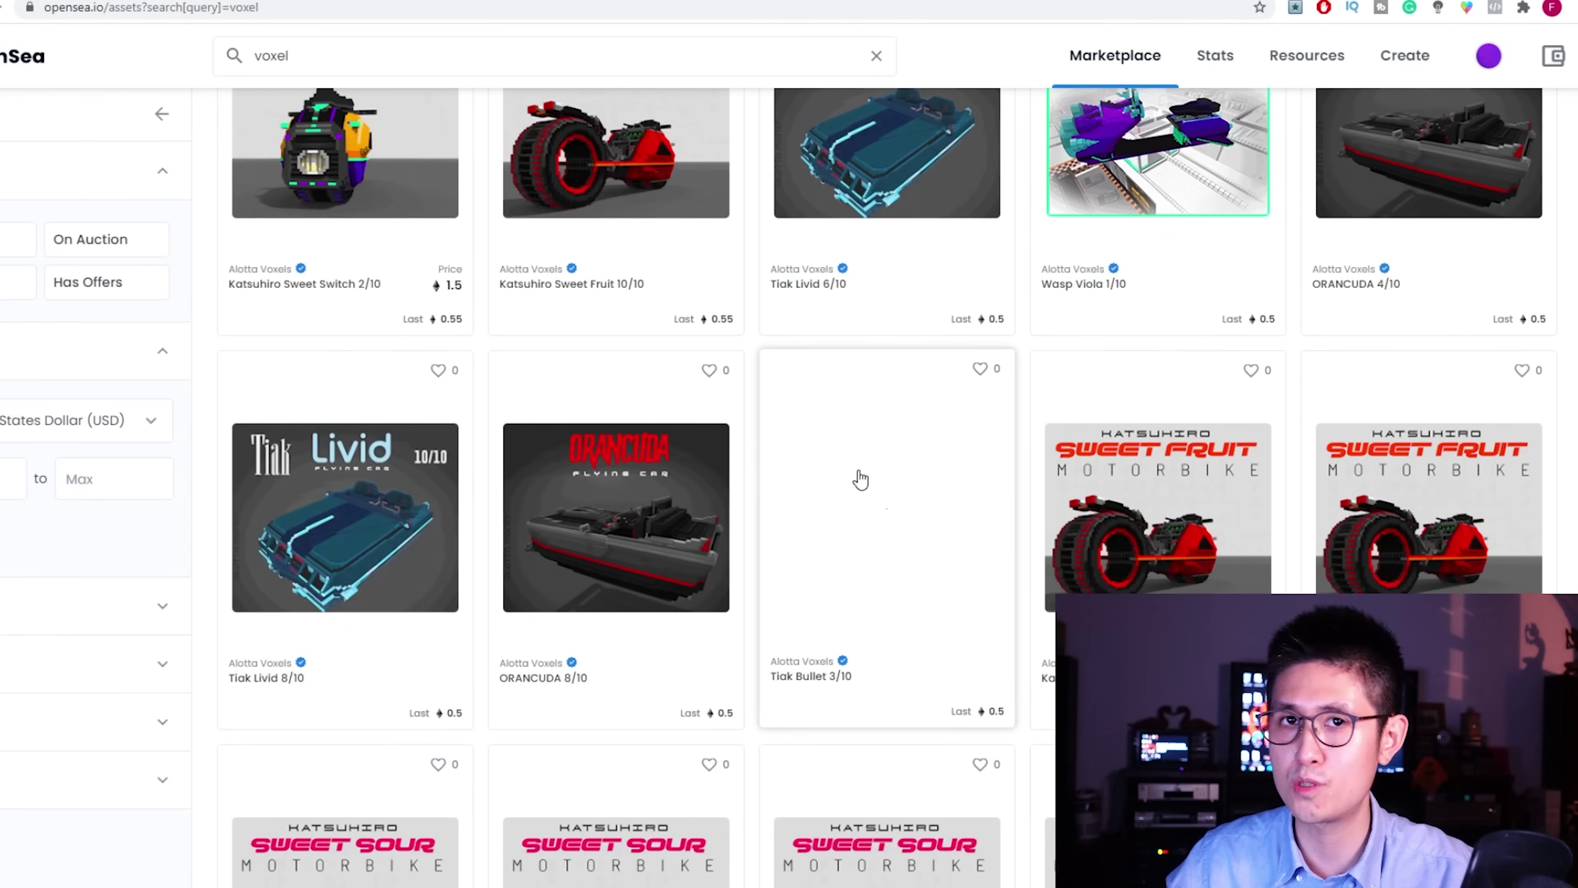
scroll(857, 475, "up", 13)
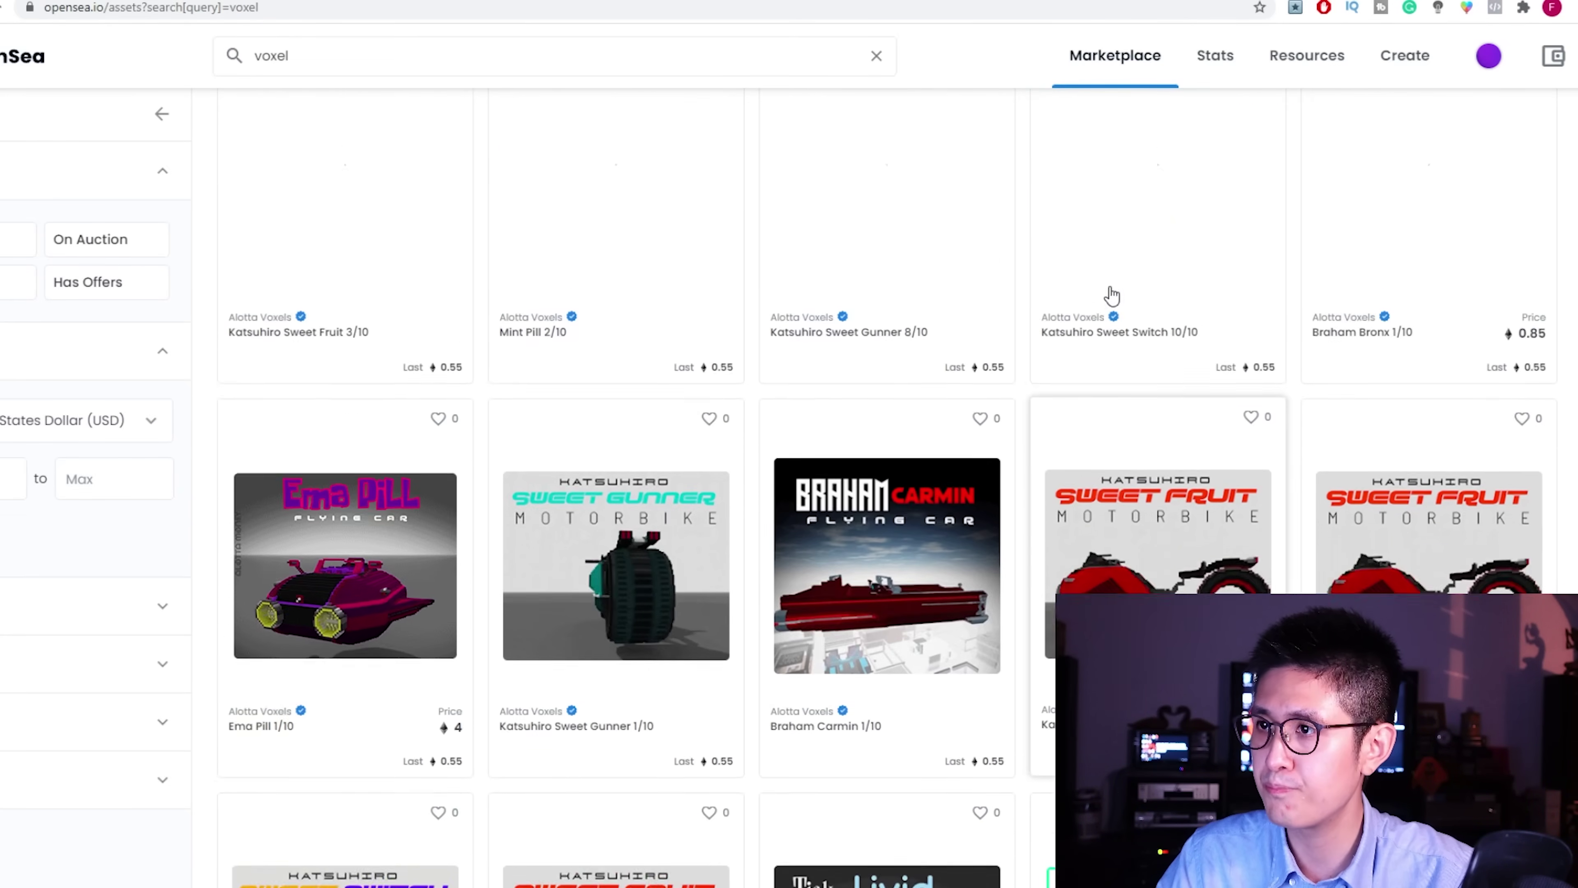
scroll(1112, 296, "up", 5)
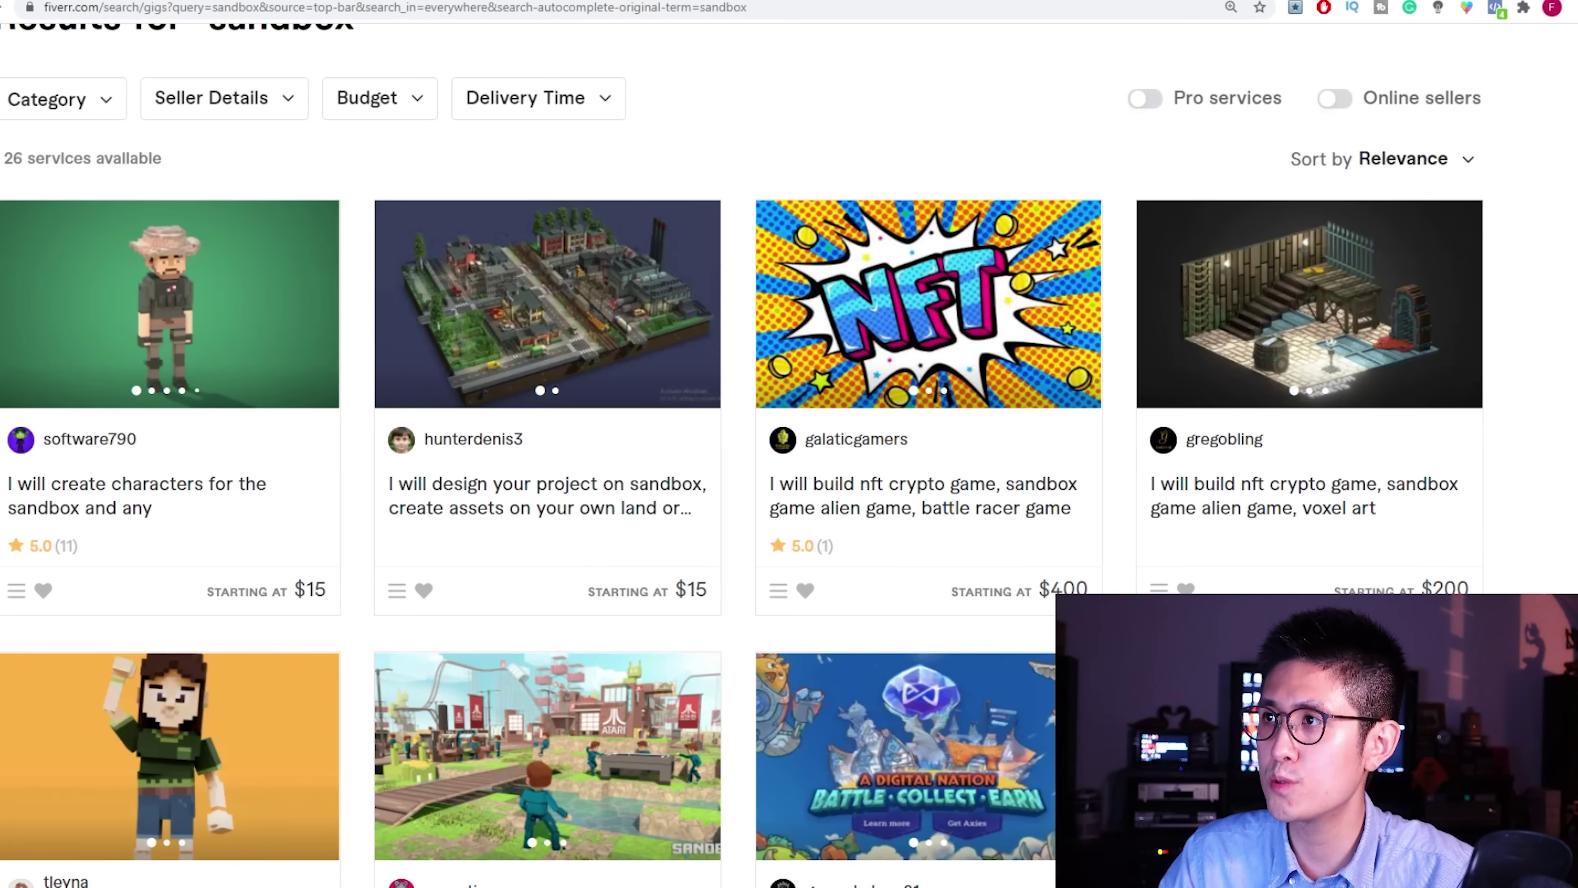
Step: Look over the 26 Fiverr sandbox services, then select 'sandbox' in the search bar
scroll(646, 378, "up", 4)
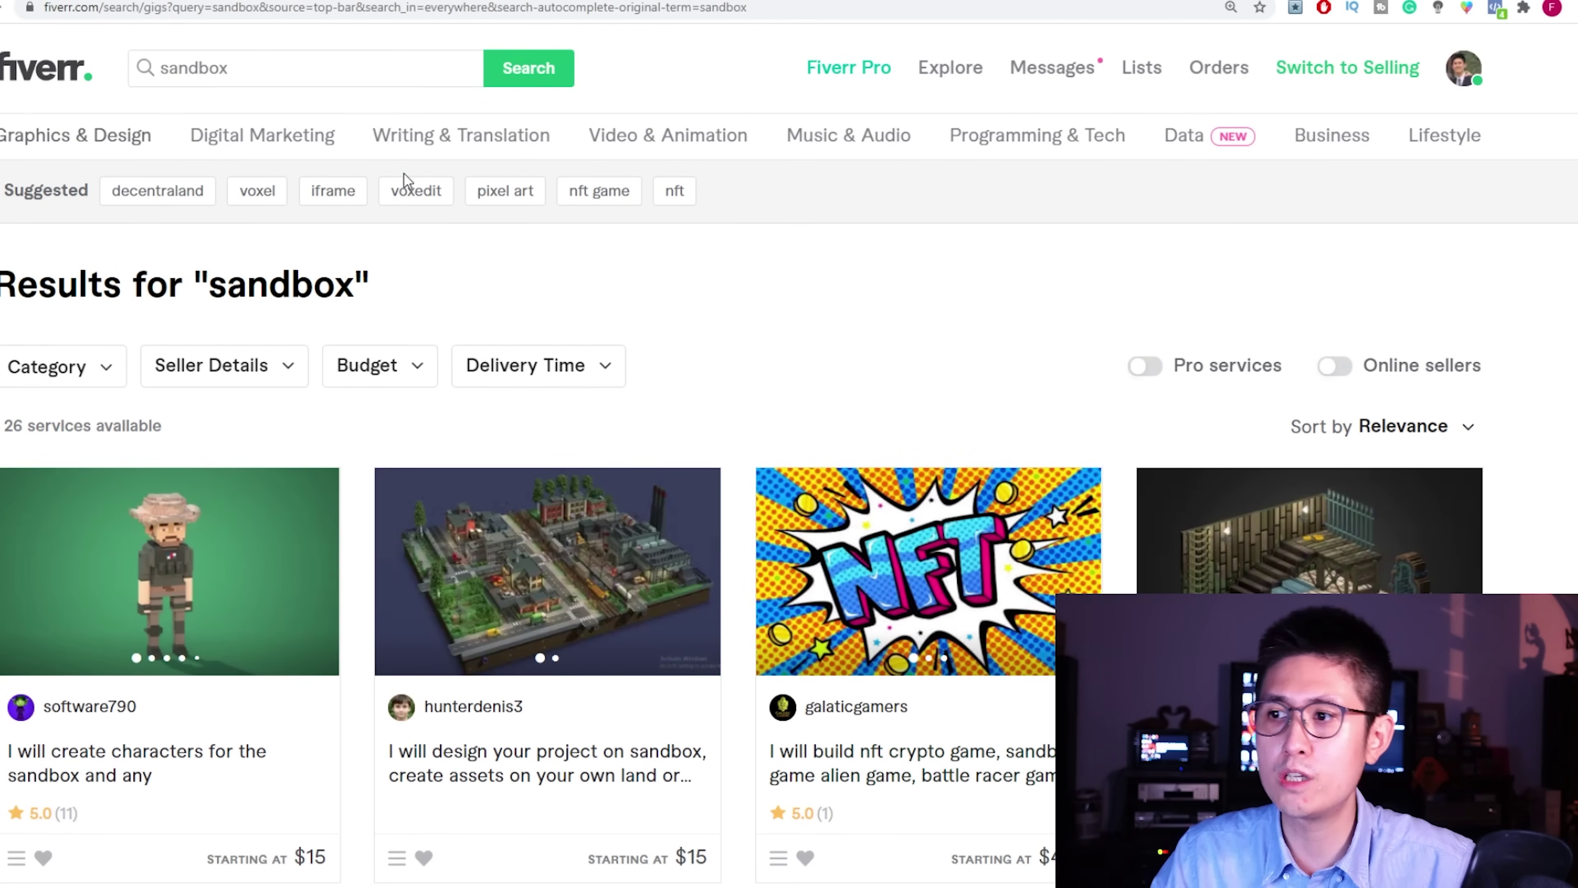
scroll(518, 314, "down", 3)
scroll(525, 292, "up", 3)
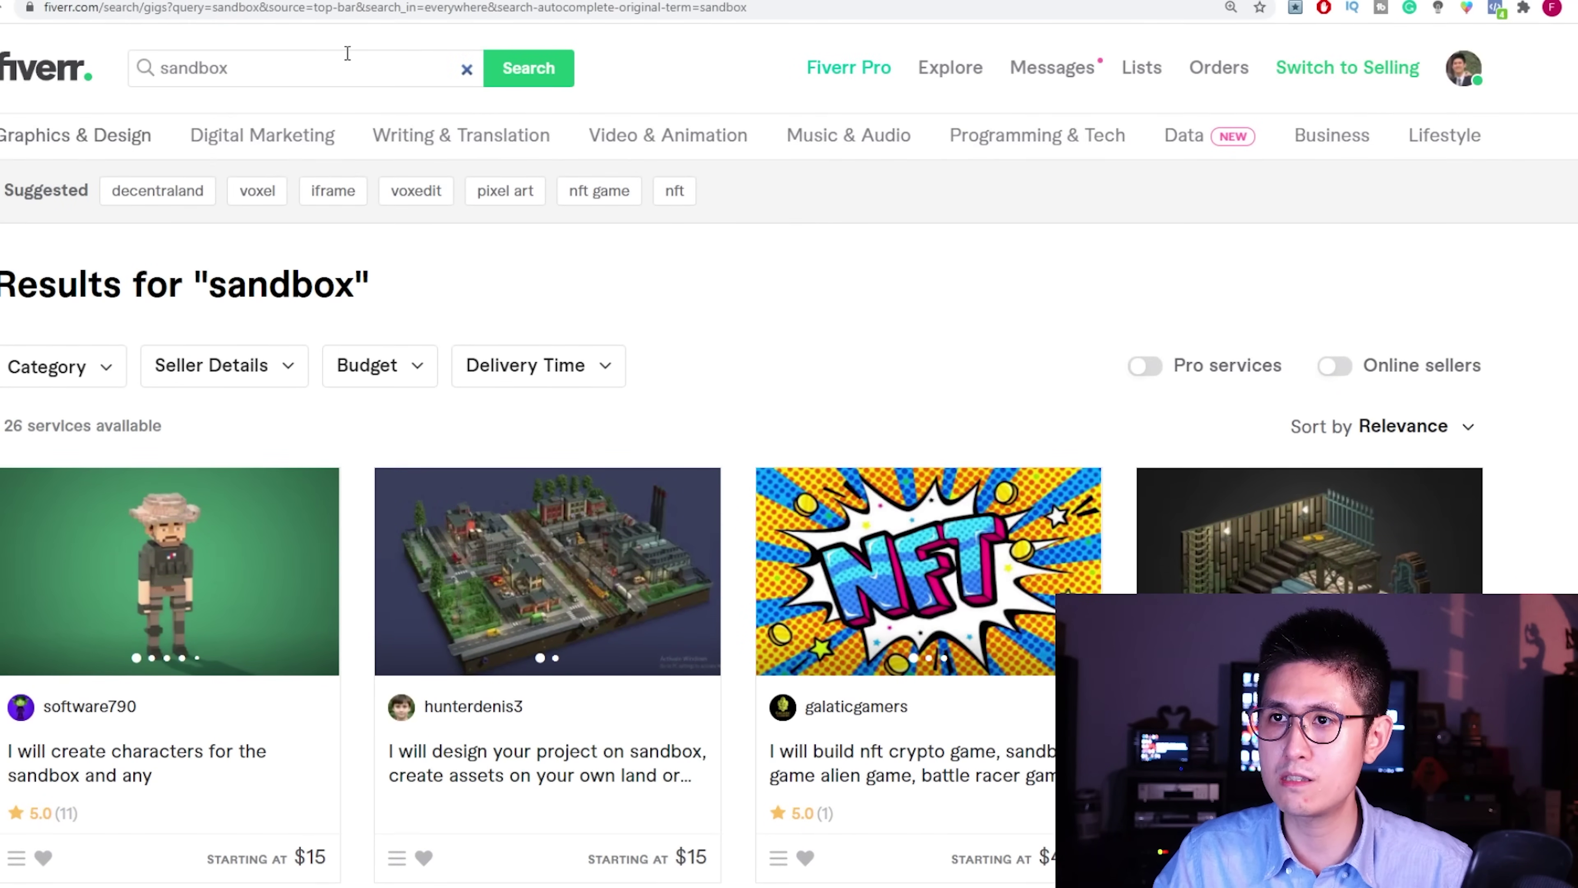
scroll(944, 503, "down", 6)
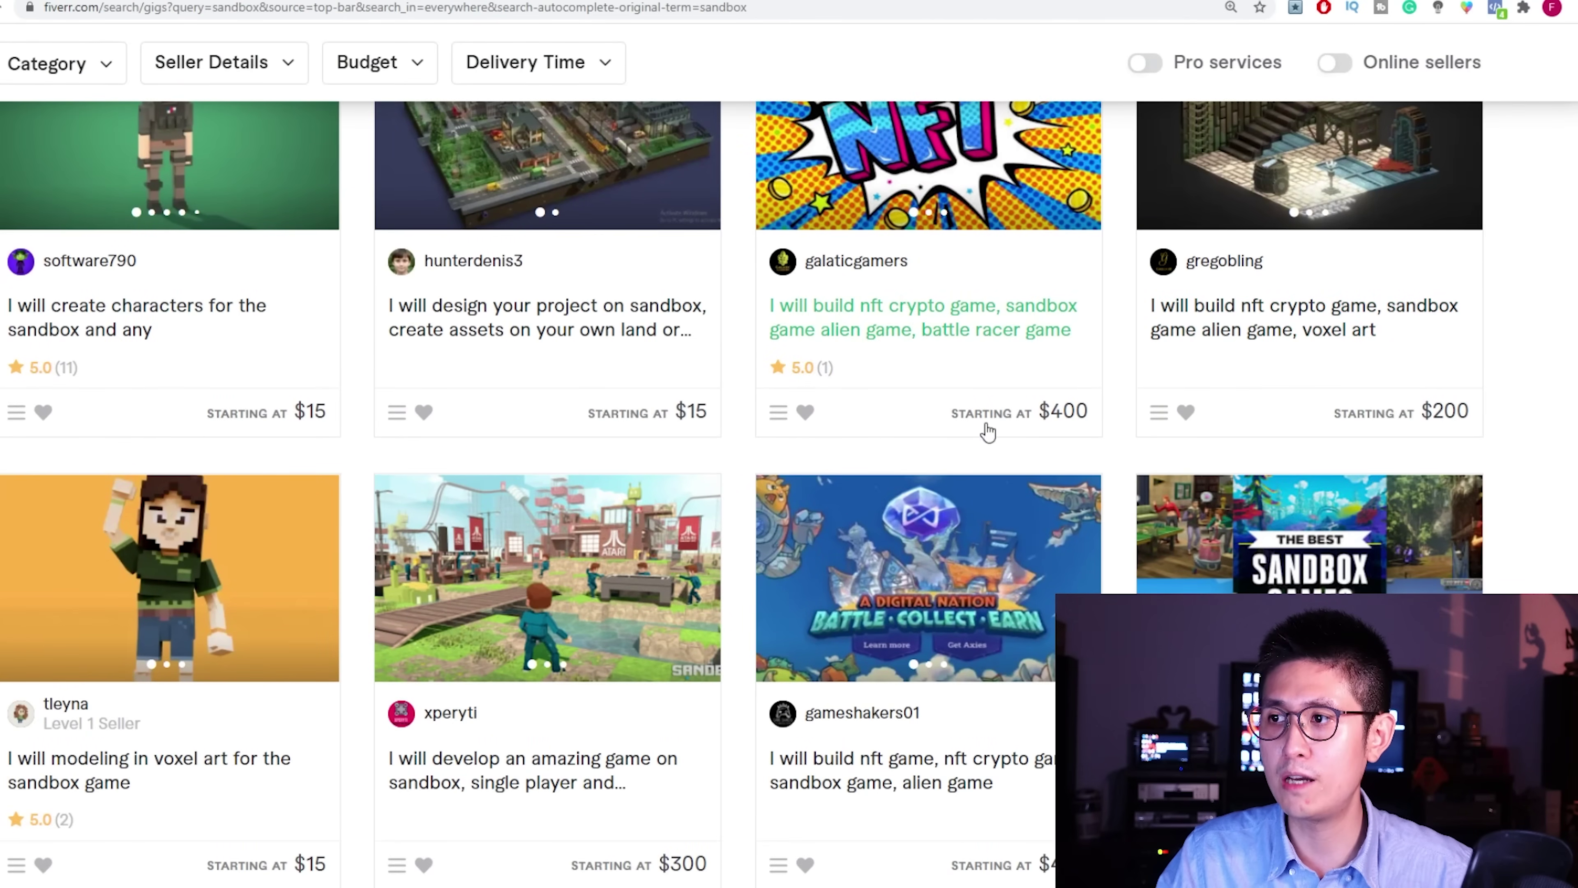
scroll(749, 401, "up", 3)
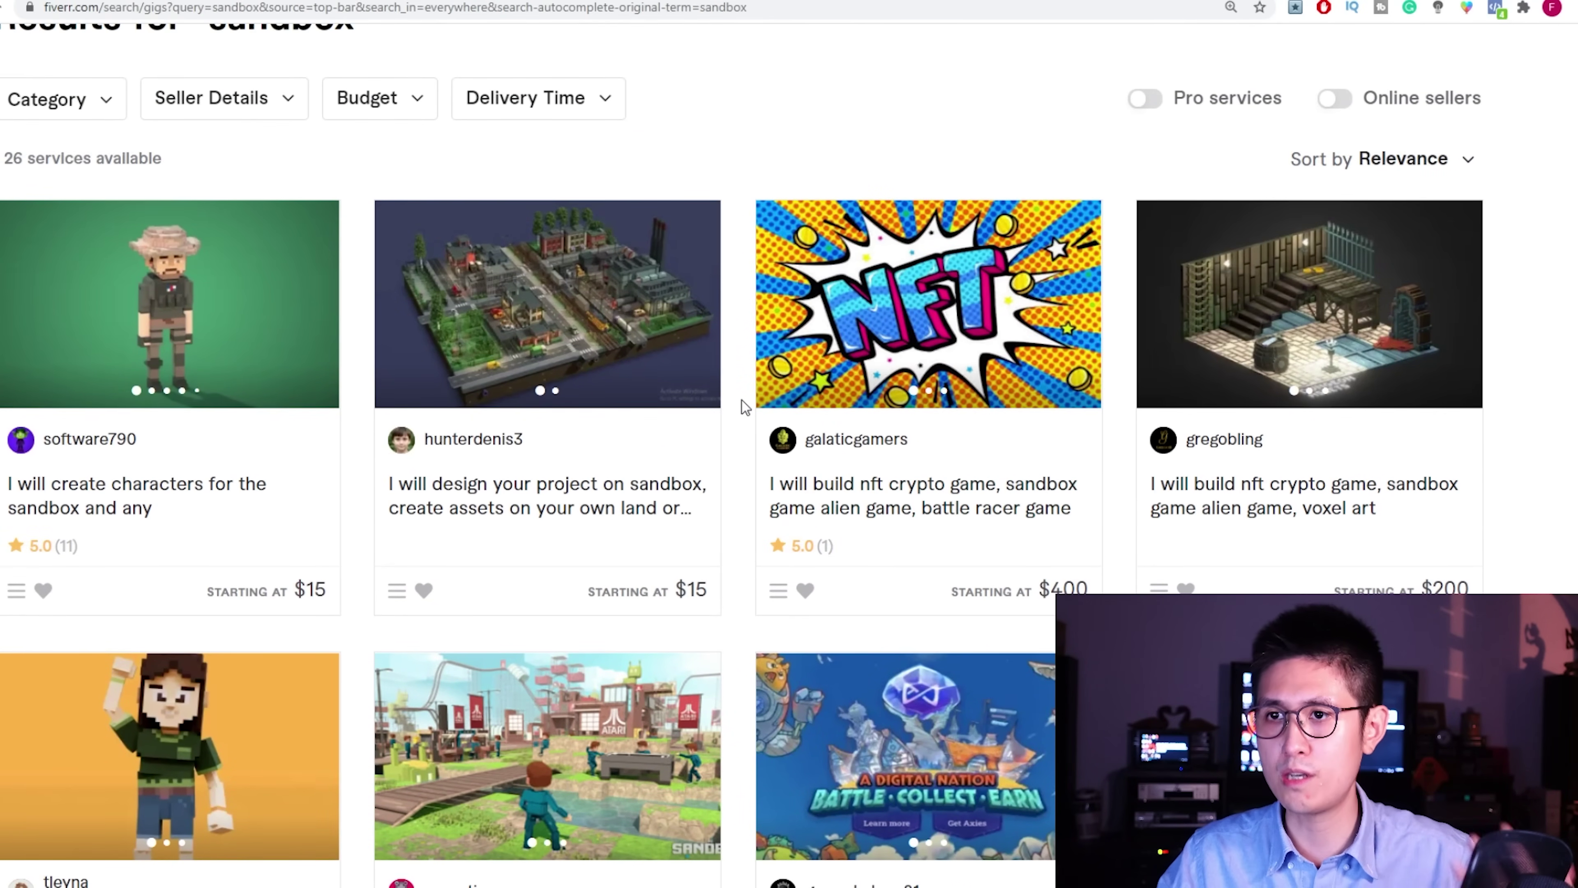
scroll(739, 398, "up", 4)
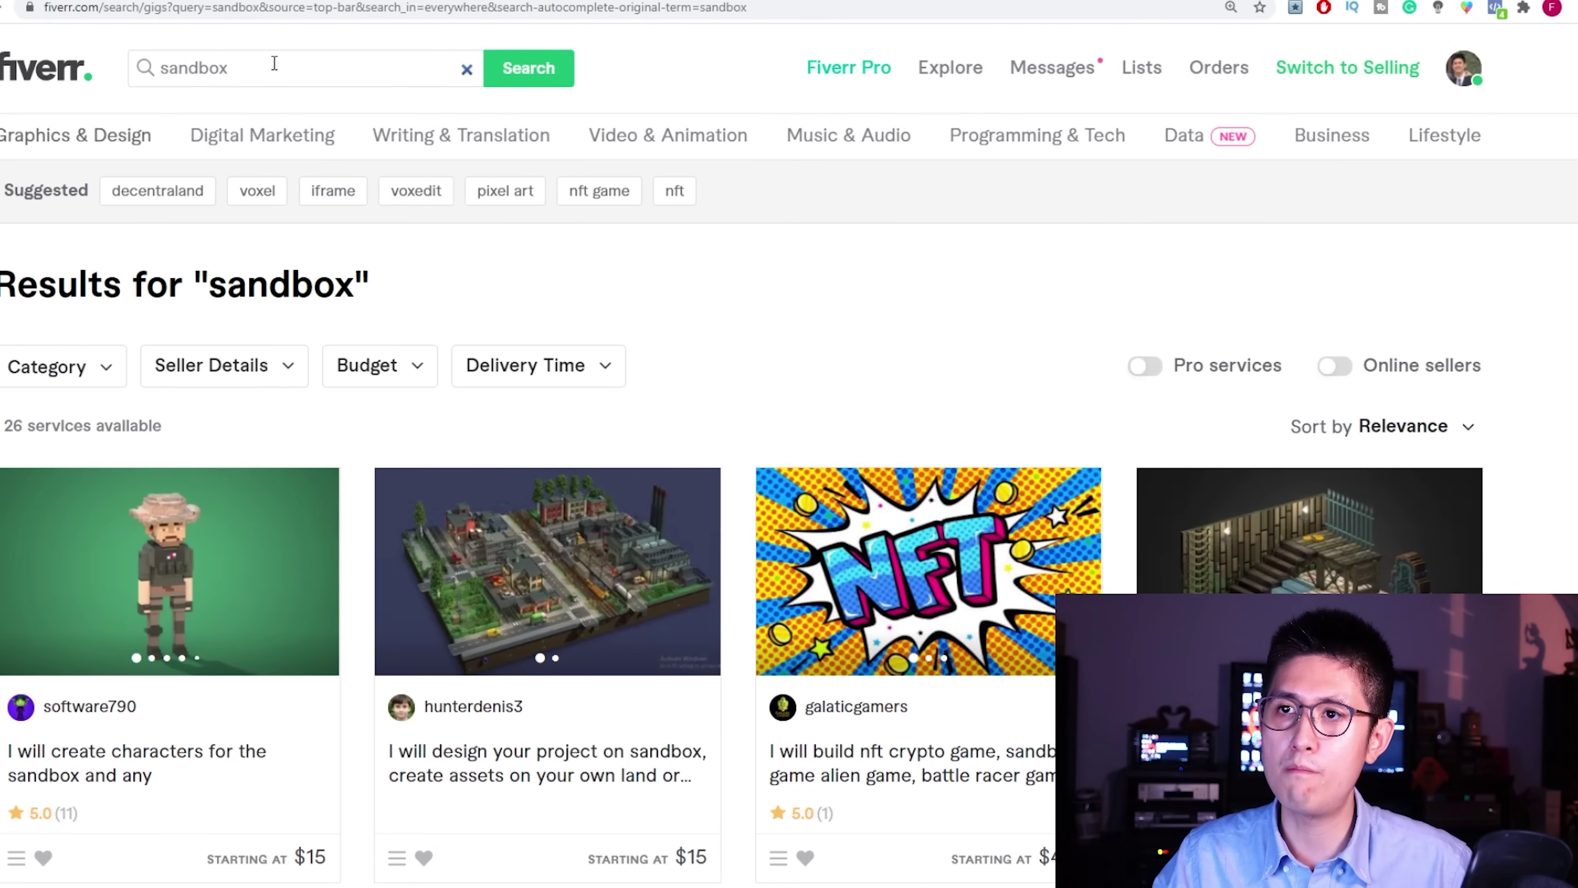
left_click_drag(275, 64, 167, 64)
Step: Search Fiverr for 'voxel' and browse the 168 voxel art services
type("voxel")
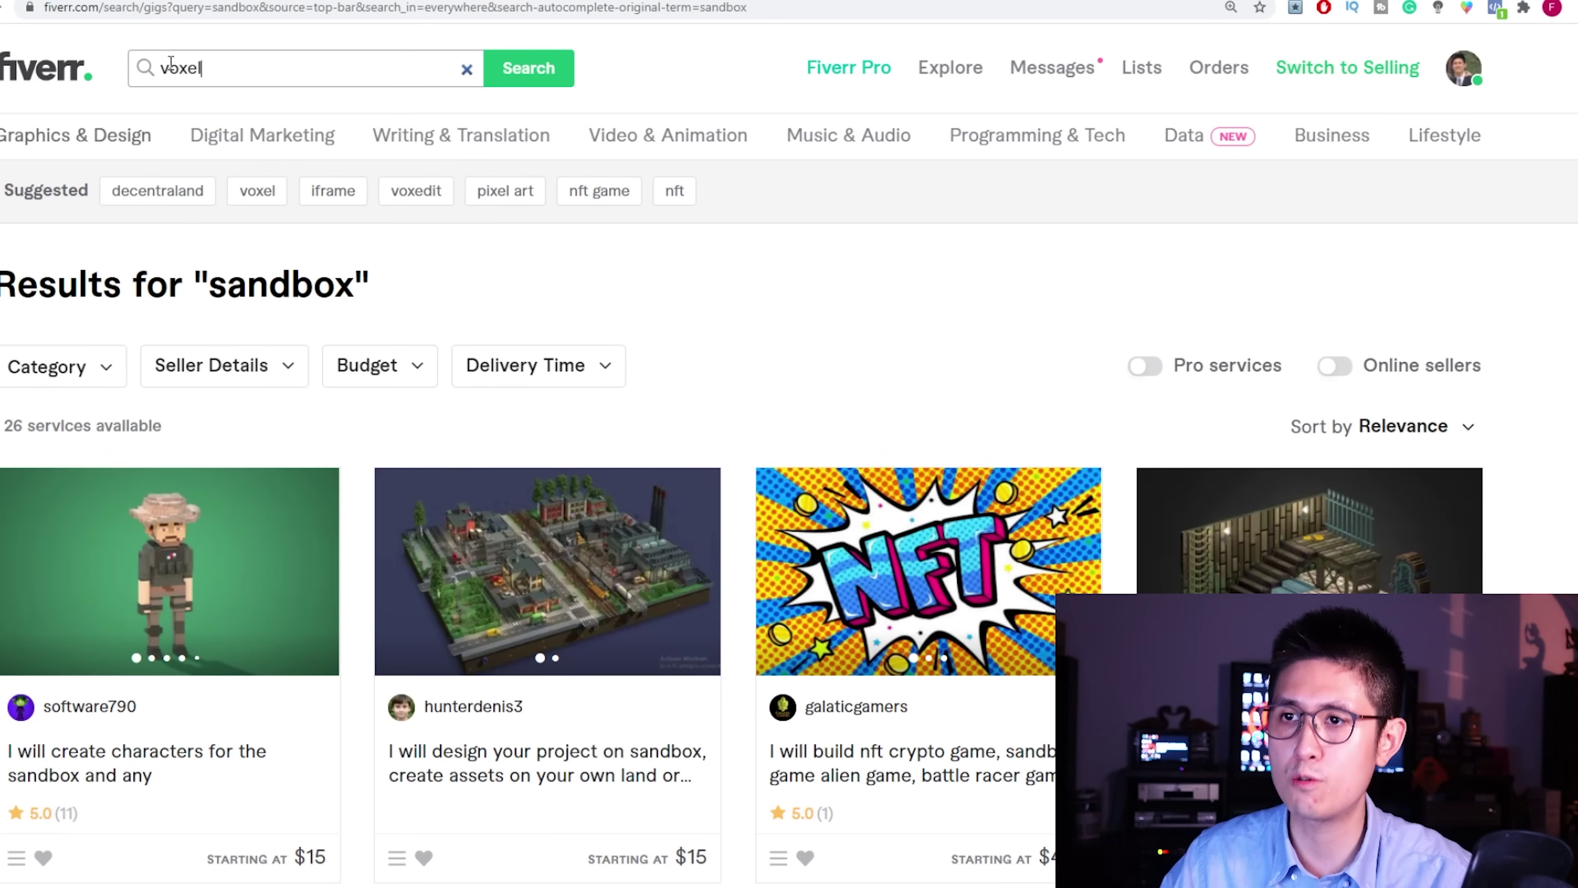
key("Return")
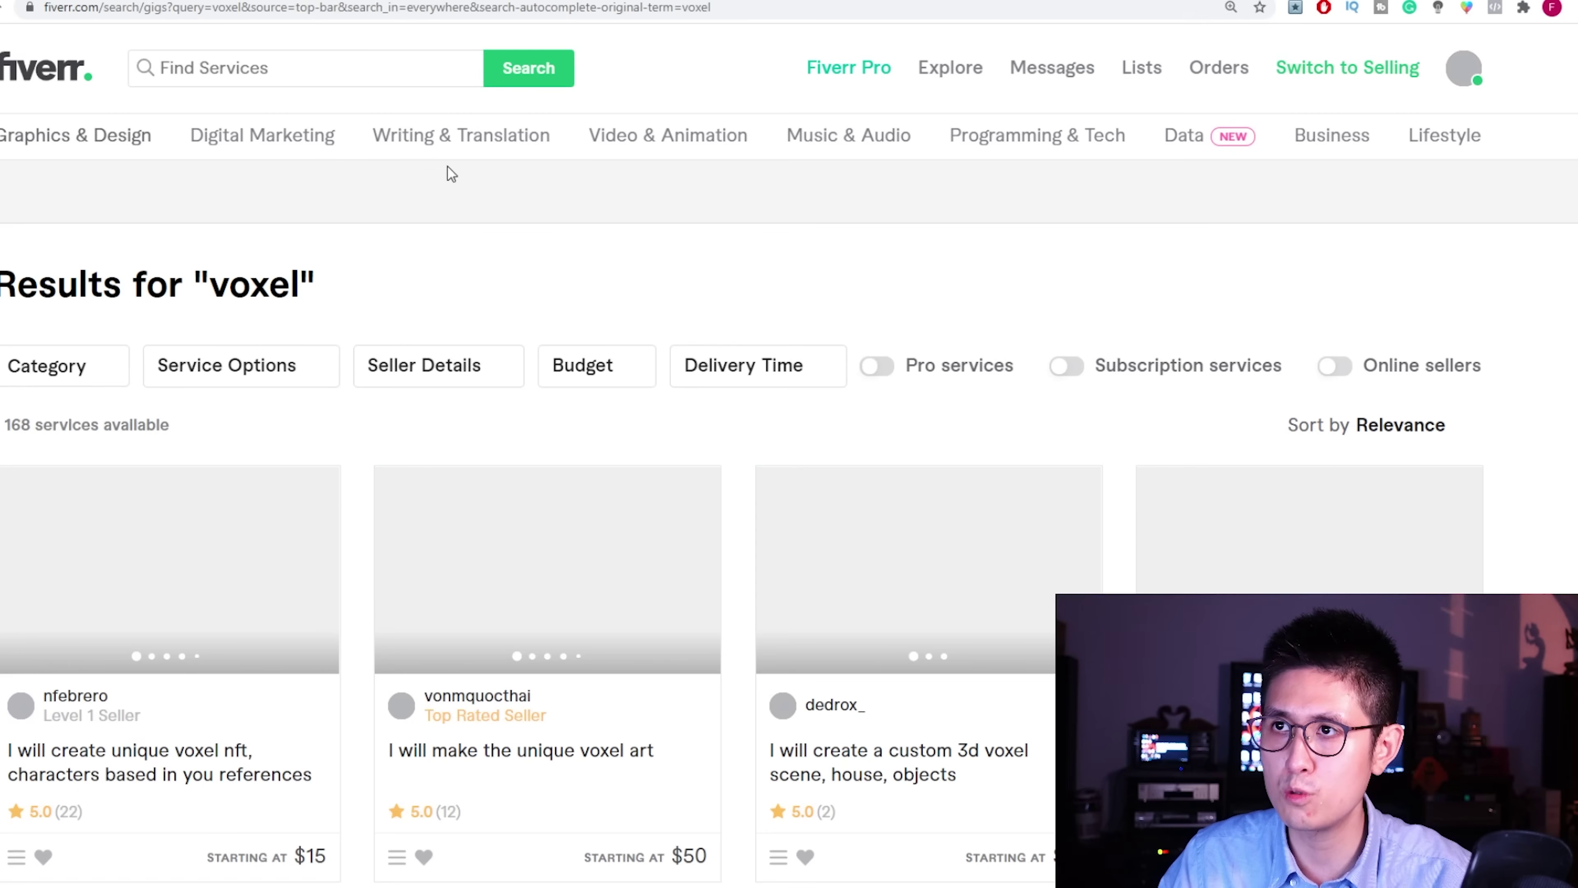
scroll(493, 289, "down", 3)
scroll(672, 421, "down", 1)
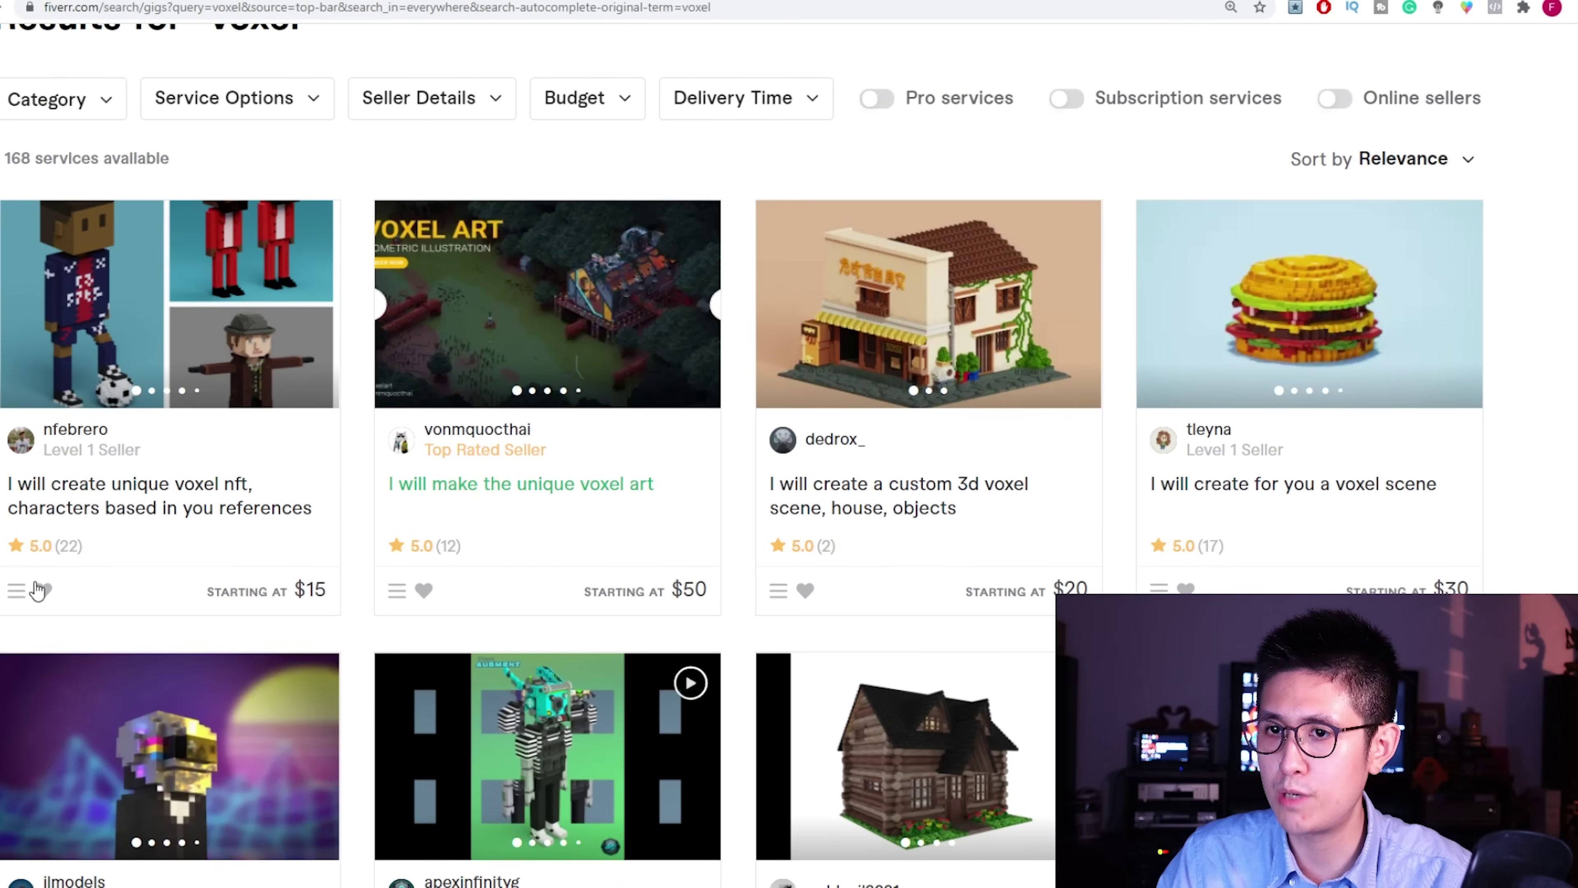
scroll(130, 507, "down", 1)
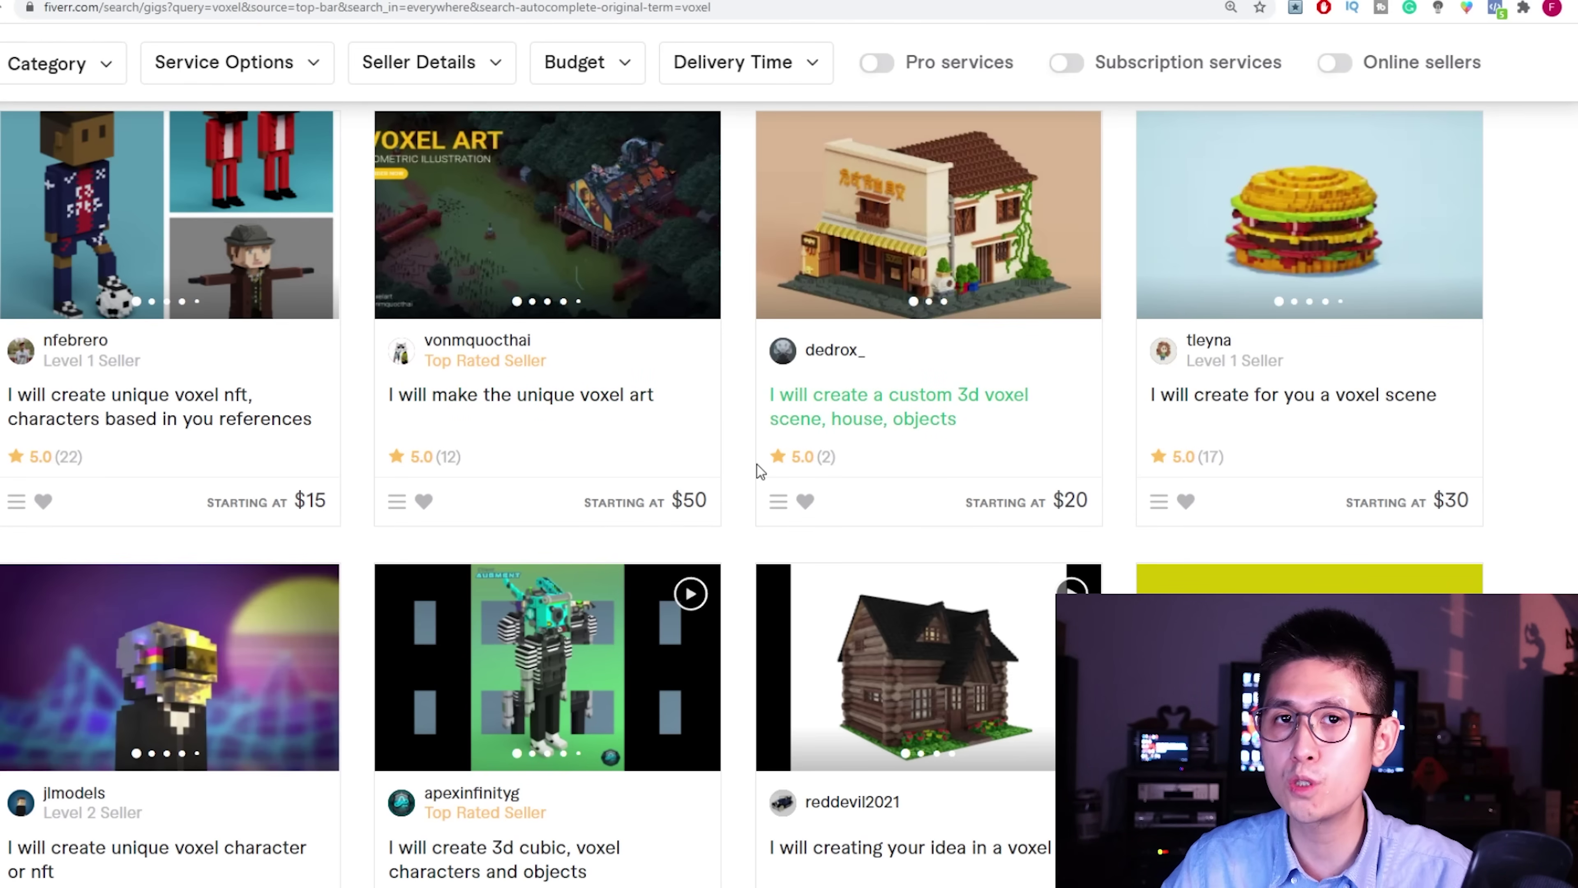
scroll(757, 465, "up", 1)
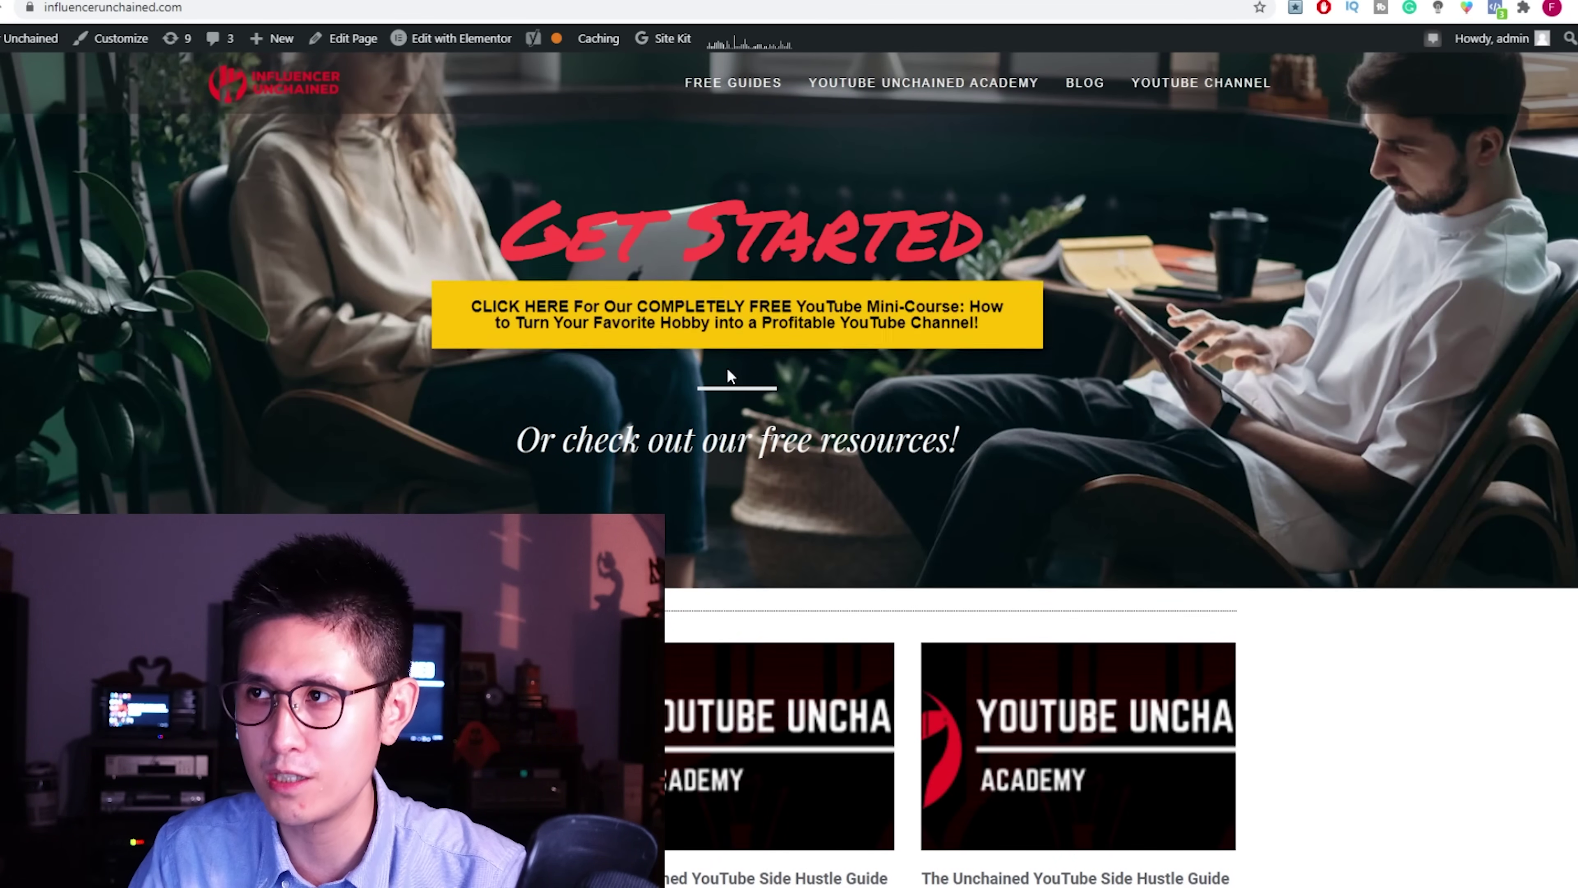
scroll(915, 557, "down", 2)
scroll(994, 628, "down", 2)
scroll(1042, 574, "up", 4)
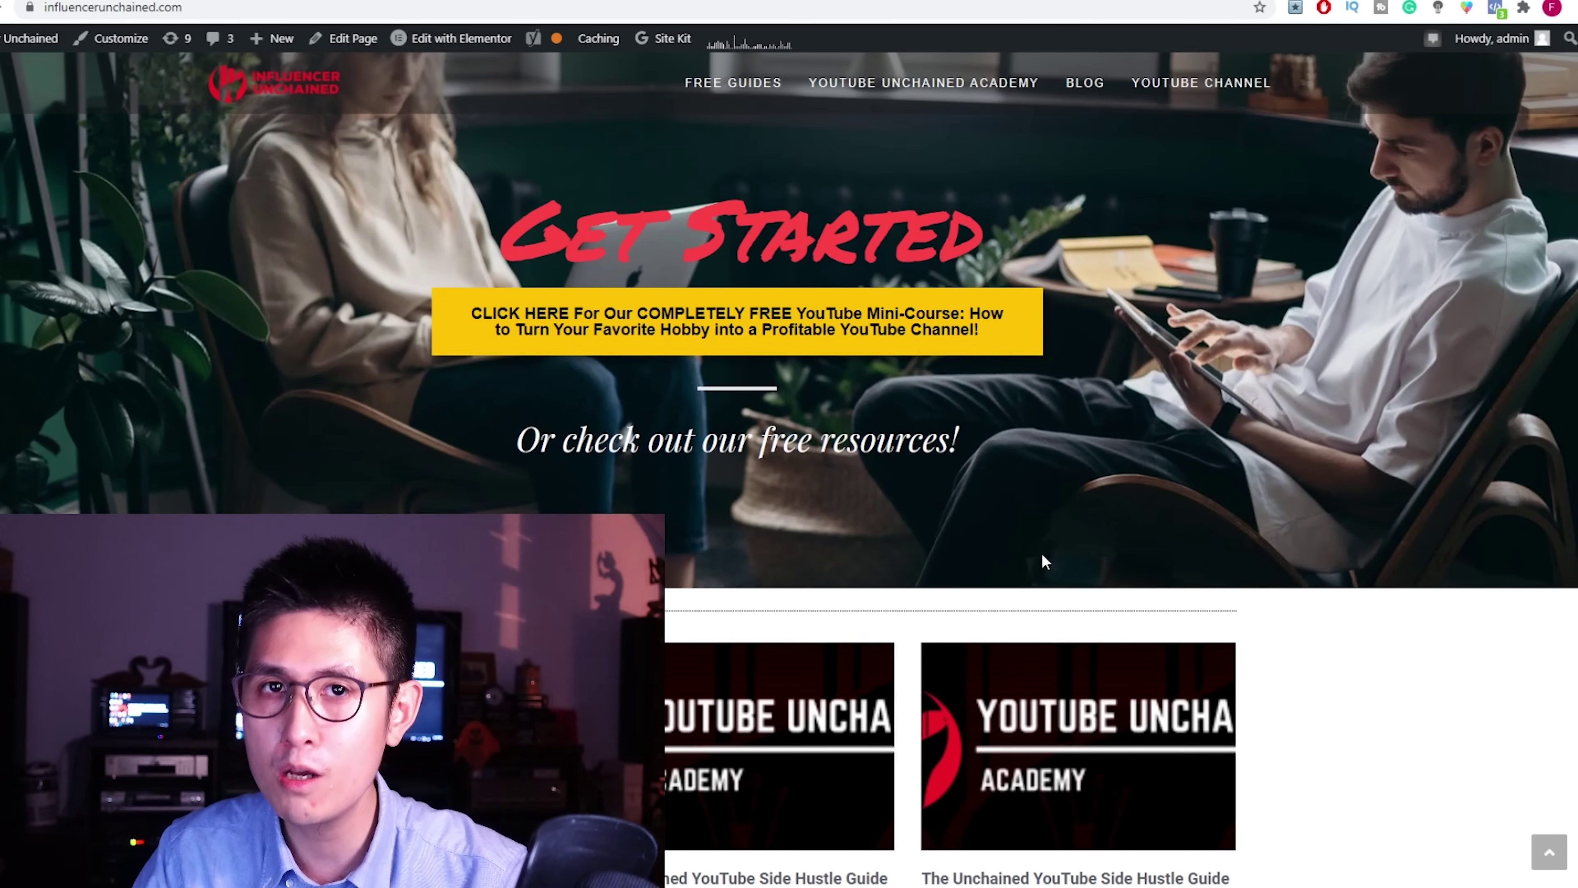